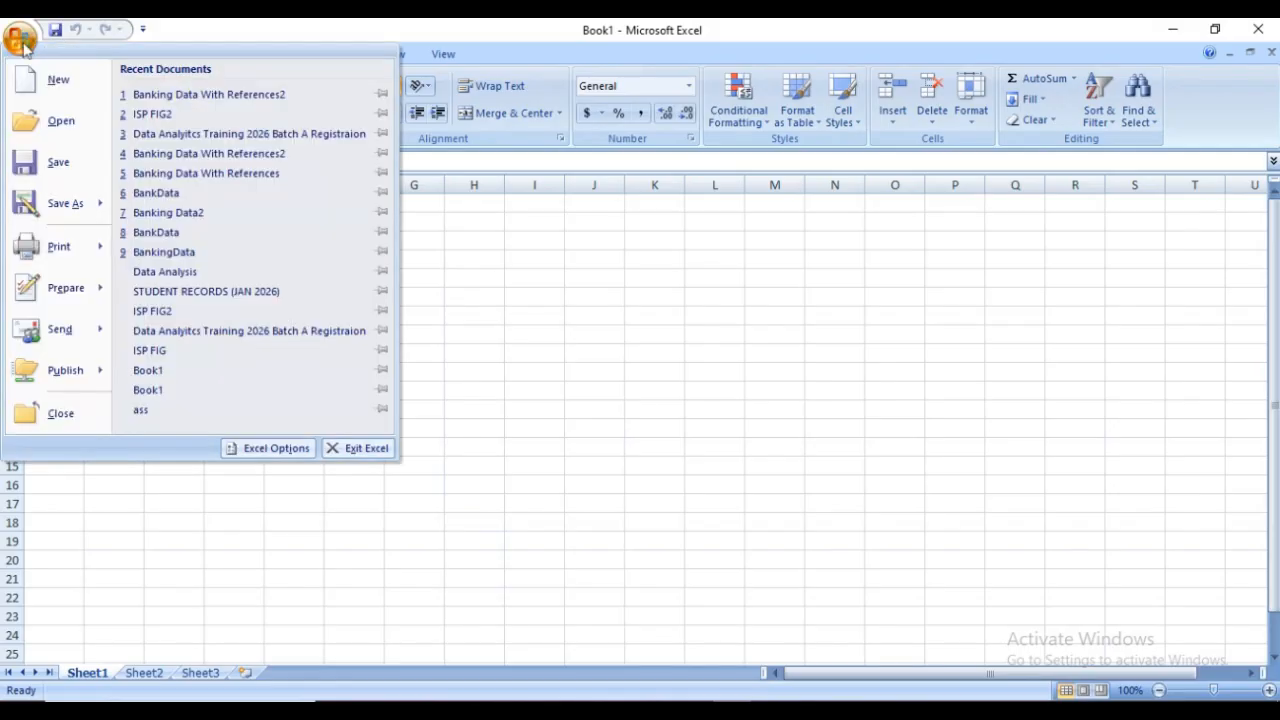
Open the workbook Banking Data With References2 from the Excel folder inside Data Analysis ISP on drive C and show Sheet1
{"action": "left_click", "coordinate": [58, 121]}
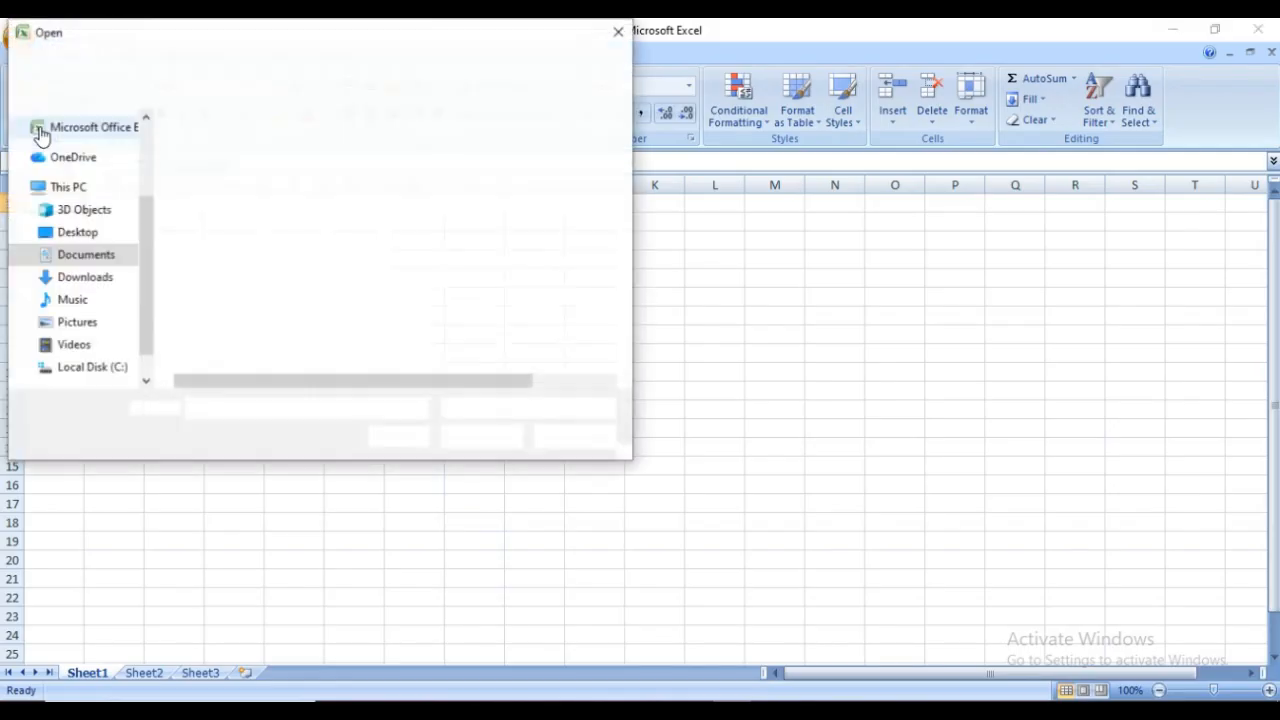
{"action": "left_click", "coordinate": [145, 381]}
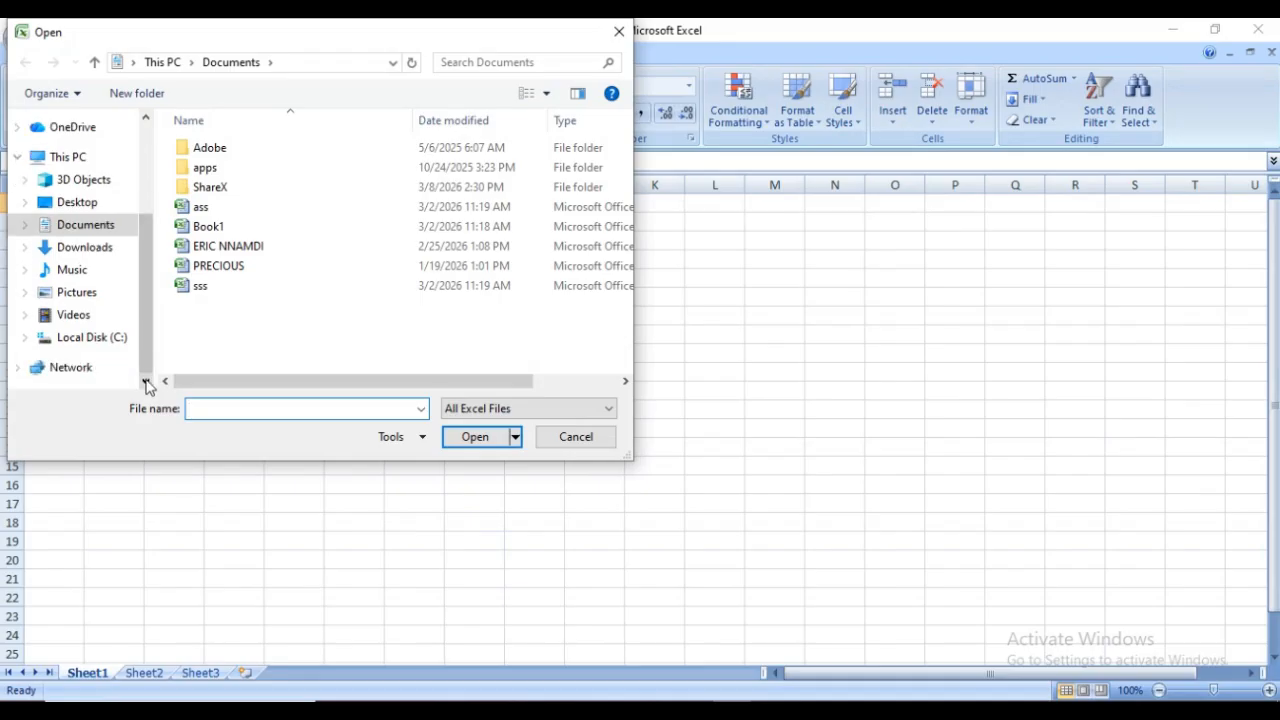
{"action": "left_click", "coordinate": [26, 339]}
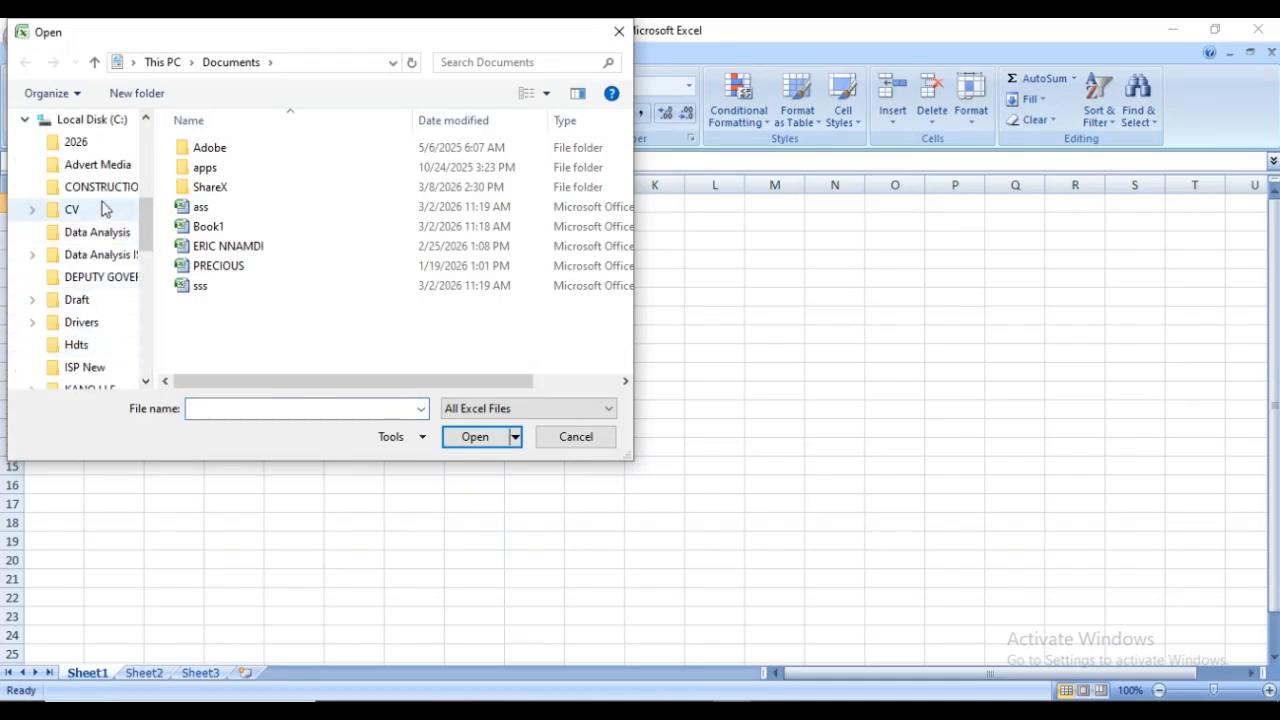
{"action": "left_click", "coordinate": [104, 257]}
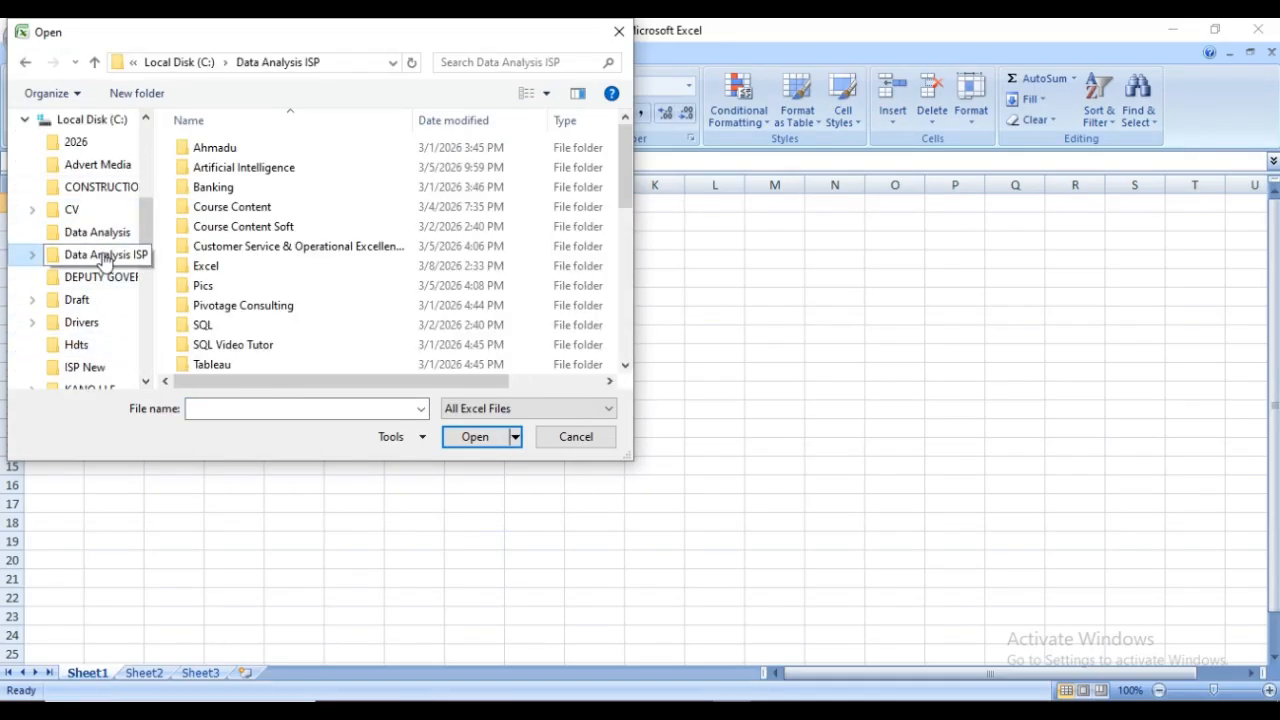
{"action": "double_click", "coordinate": [229, 268]}
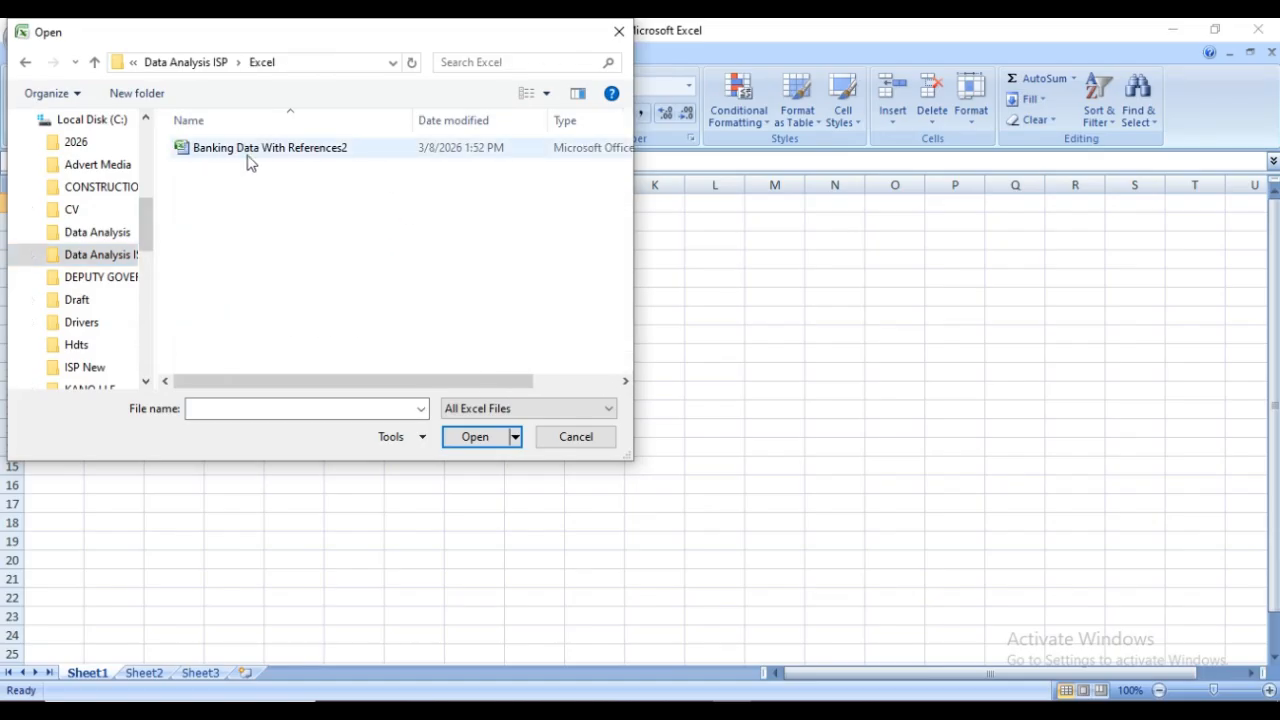
{"action": "double_click", "coordinate": [322, 150]}
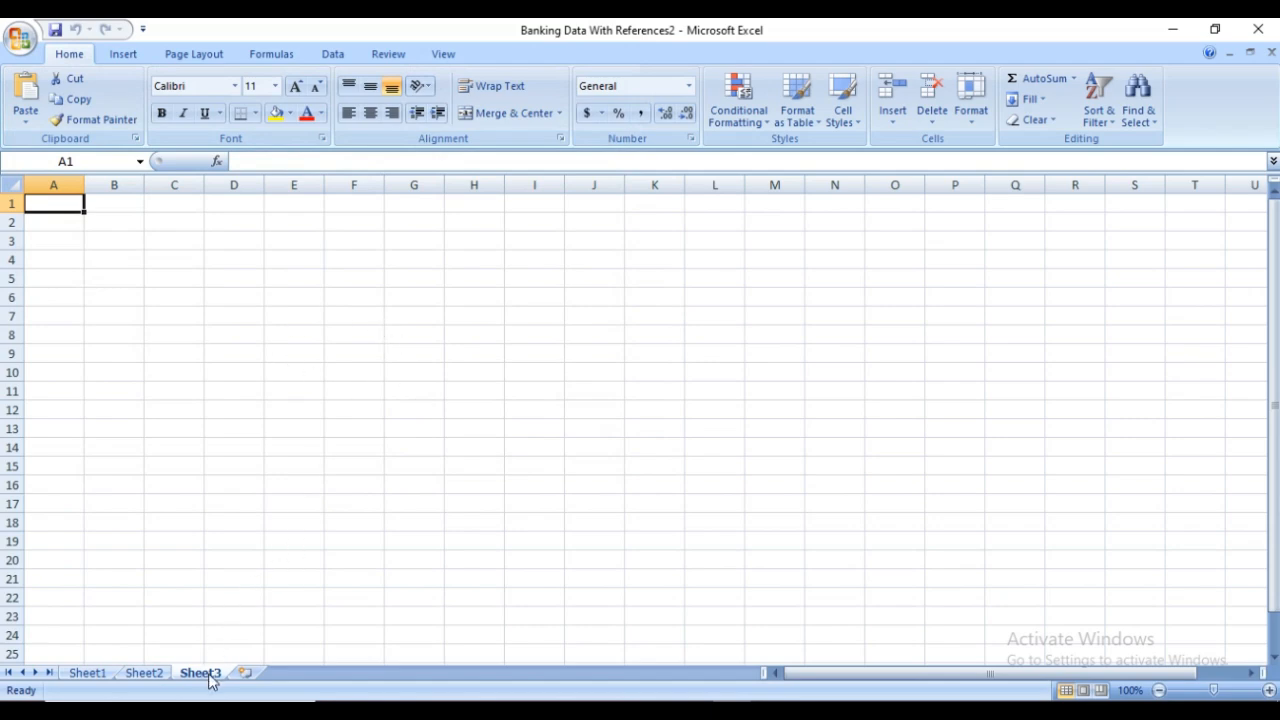
{"action": "left_click", "coordinate": [87, 673]}
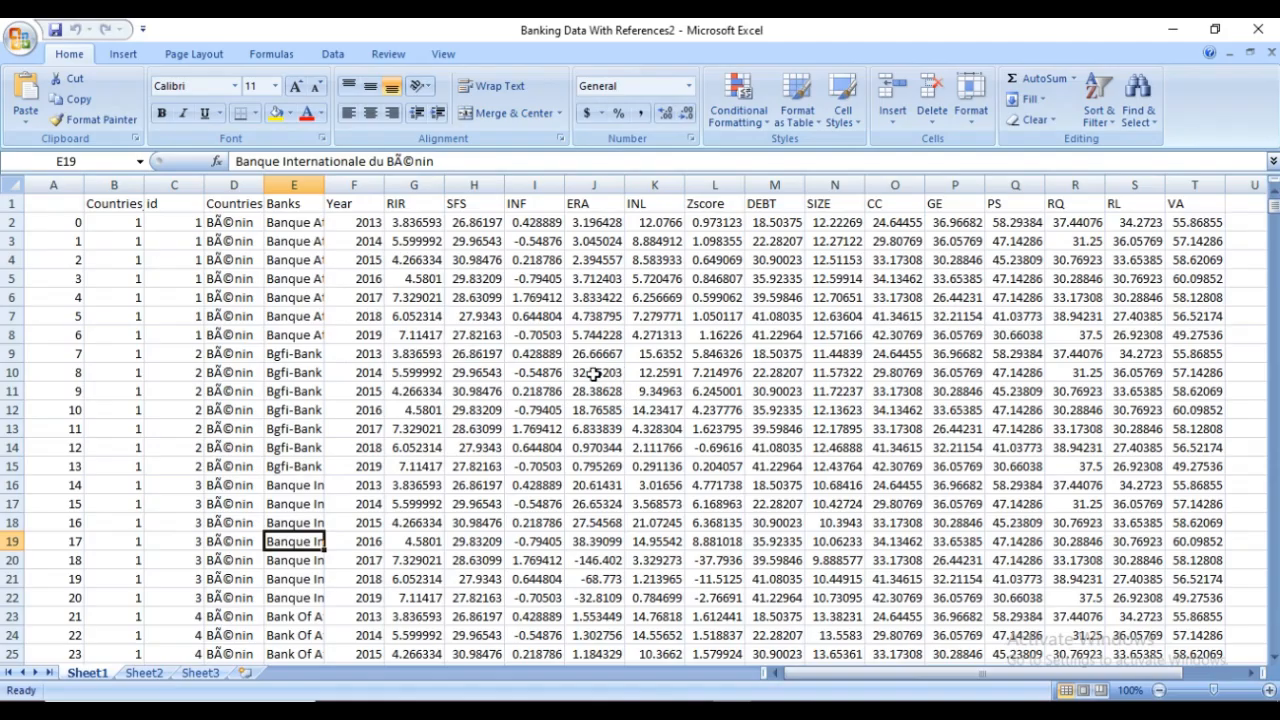
Check the Data Collection list in the Word document Data Analytics Video Guide, return to Excel and examine the country names in column D
{"action": "left_click", "coordinate": [702, 712]}
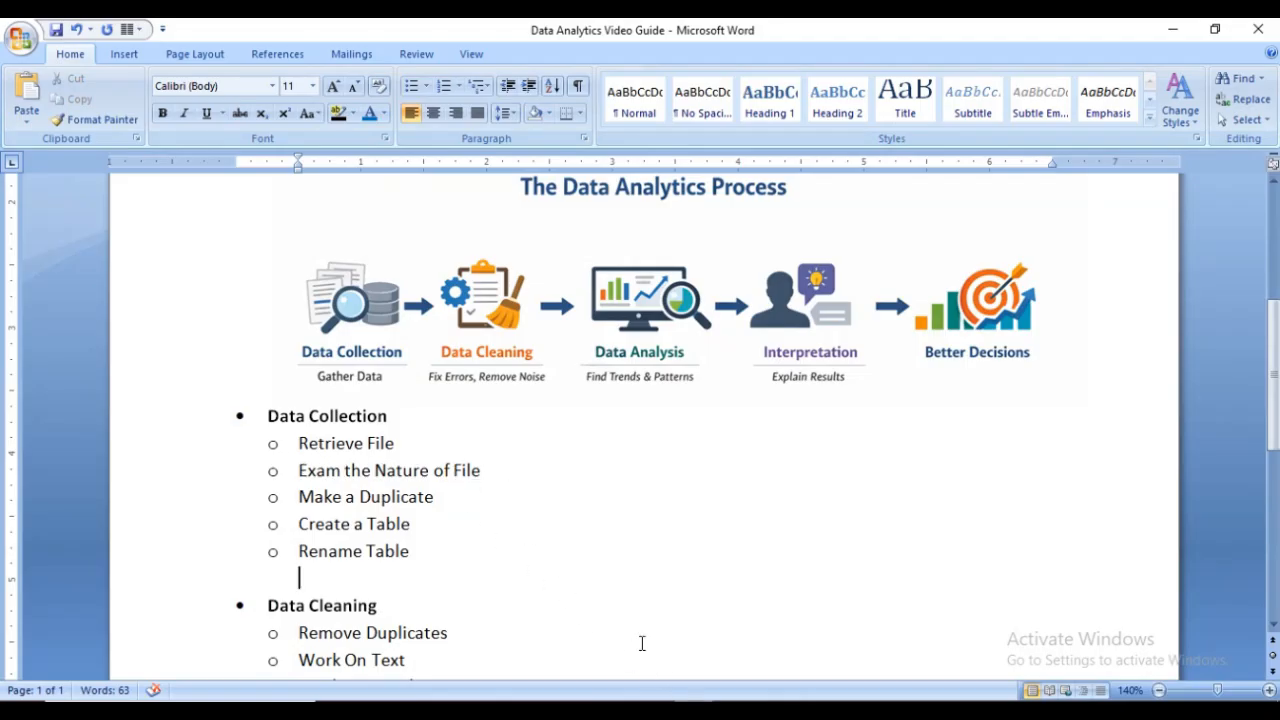
{"action": "left_click", "coordinate": [735, 712]}
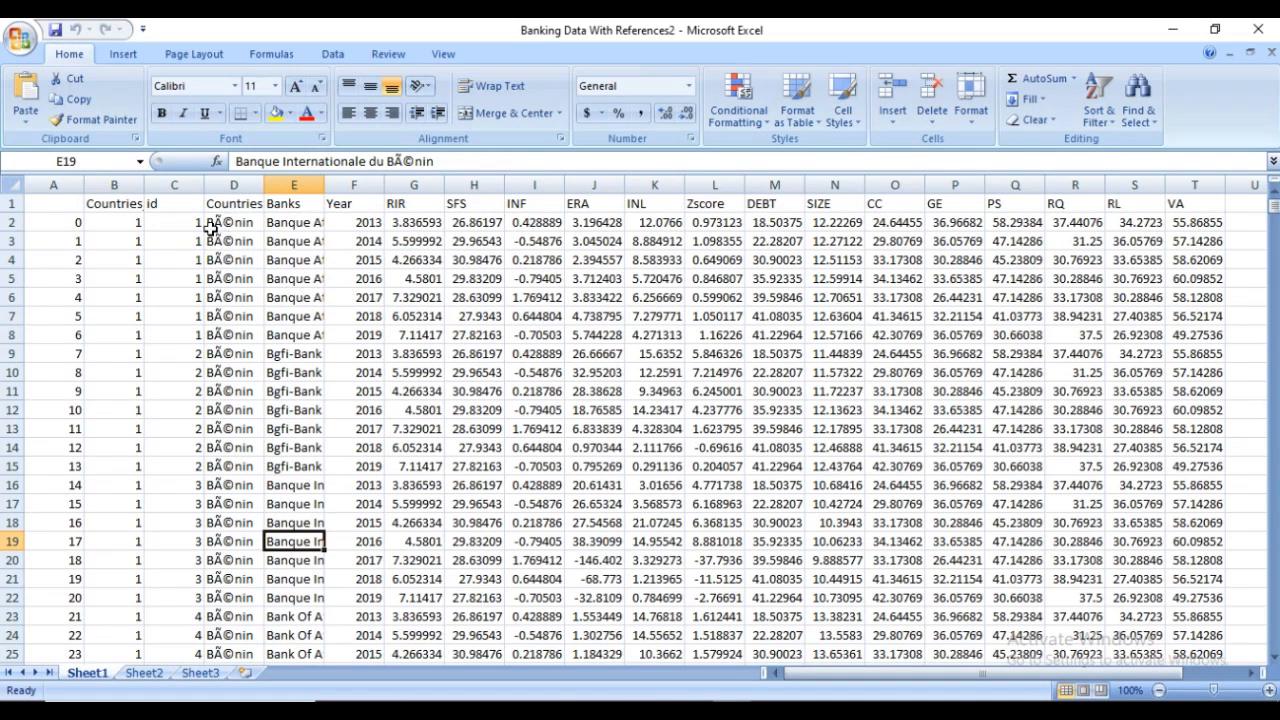
{"action": "scroll", "coordinate": [237, 345], "scroll_direction": "down", "scroll_amount": 4}
{"action": "scroll", "coordinate": [237, 345], "scroll_direction": "down", "scroll_amount": 17}
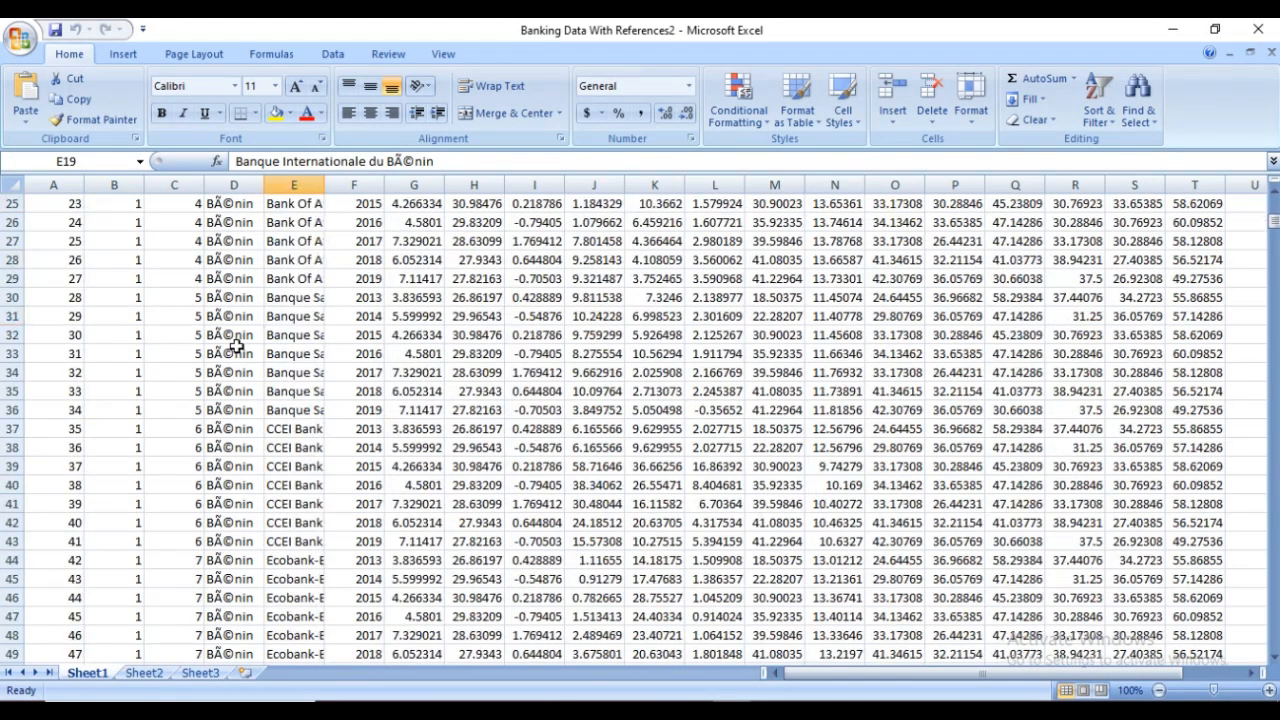
{"action": "scroll", "coordinate": [237, 345], "scroll_direction": "down", "scroll_amount": 4}
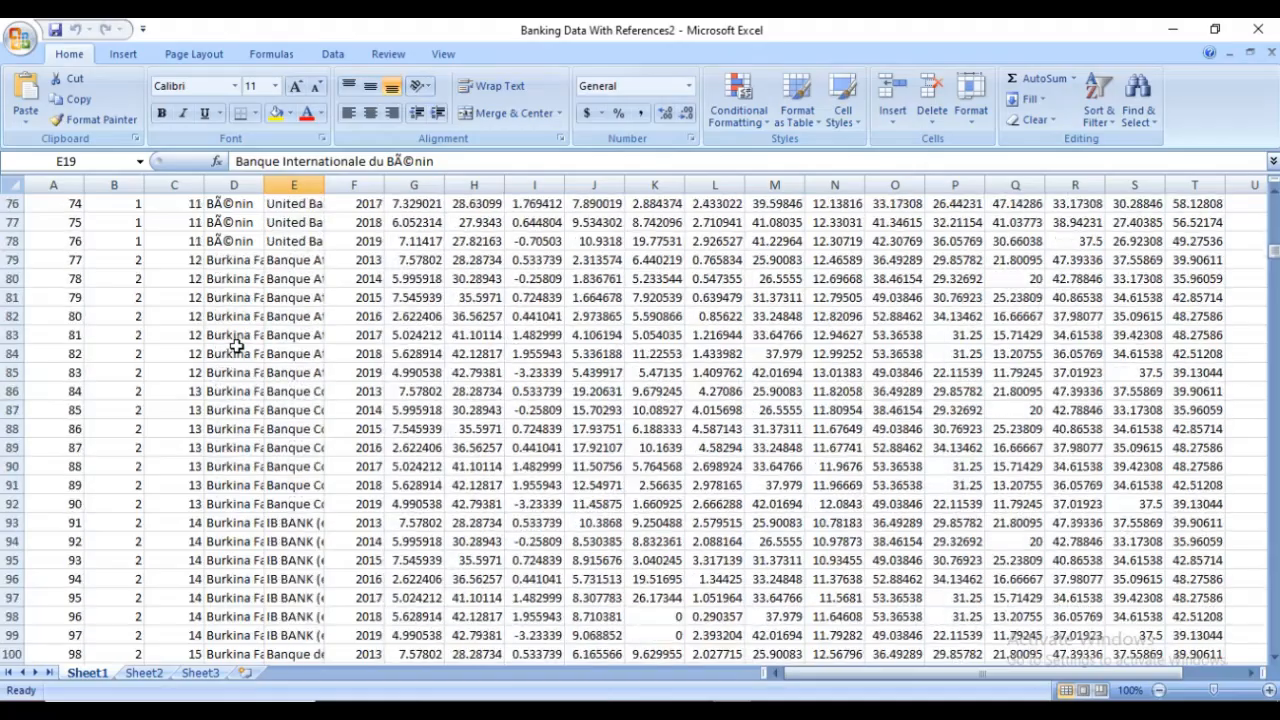
{"action": "left_click", "coordinate": [246, 353]}
{"action": "scroll", "coordinate": [247, 365], "scroll_direction": "down", "scroll_amount": 20}
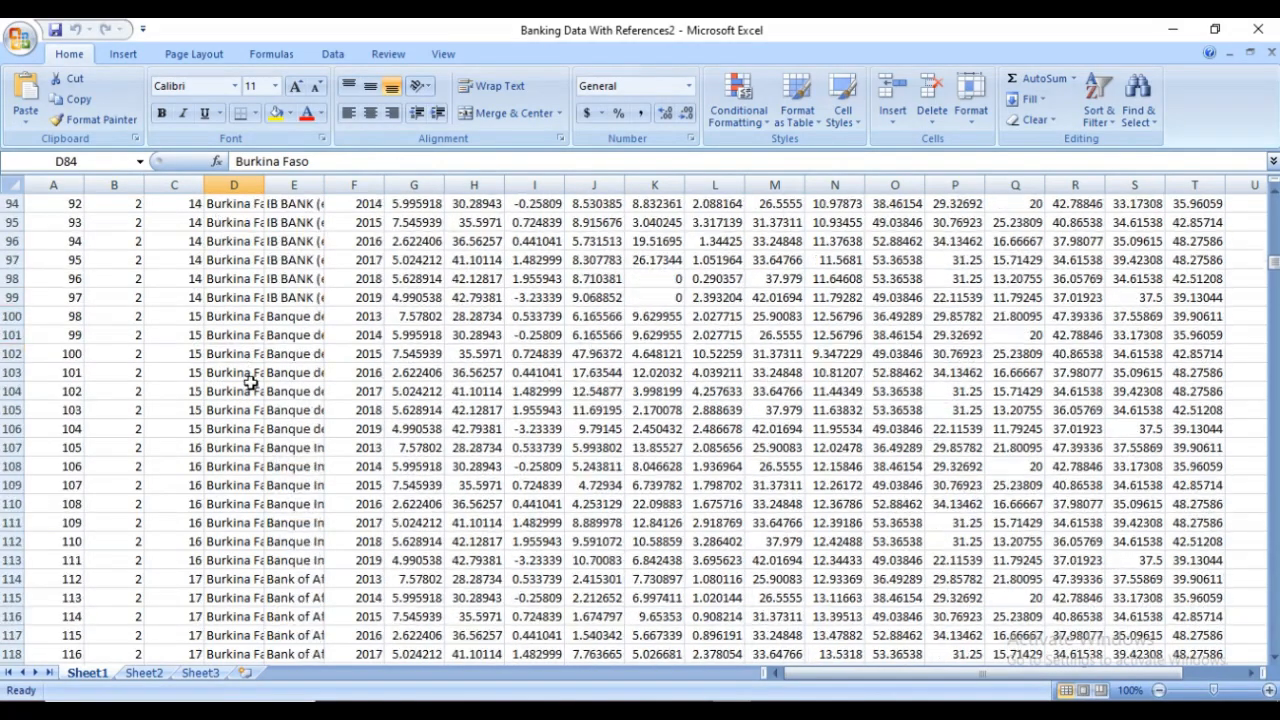
{"action": "scroll", "coordinate": [245, 390], "scroll_direction": "down", "scroll_amount": 3}
{"action": "left_click", "coordinate": [231, 410]}
{"action": "scroll", "coordinate": [231, 410], "scroll_direction": "up", "scroll_amount": 20}
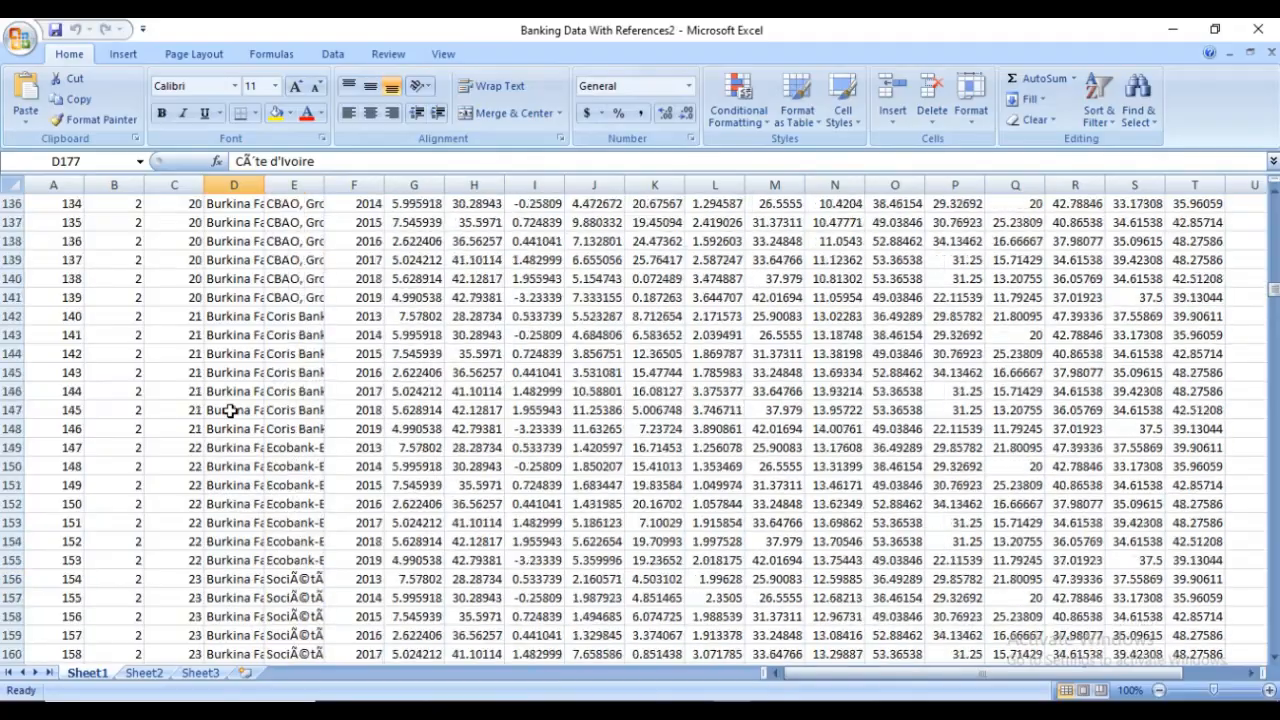
{"action": "scroll", "coordinate": [231, 410], "scroll_direction": "up", "scroll_amount": 20}
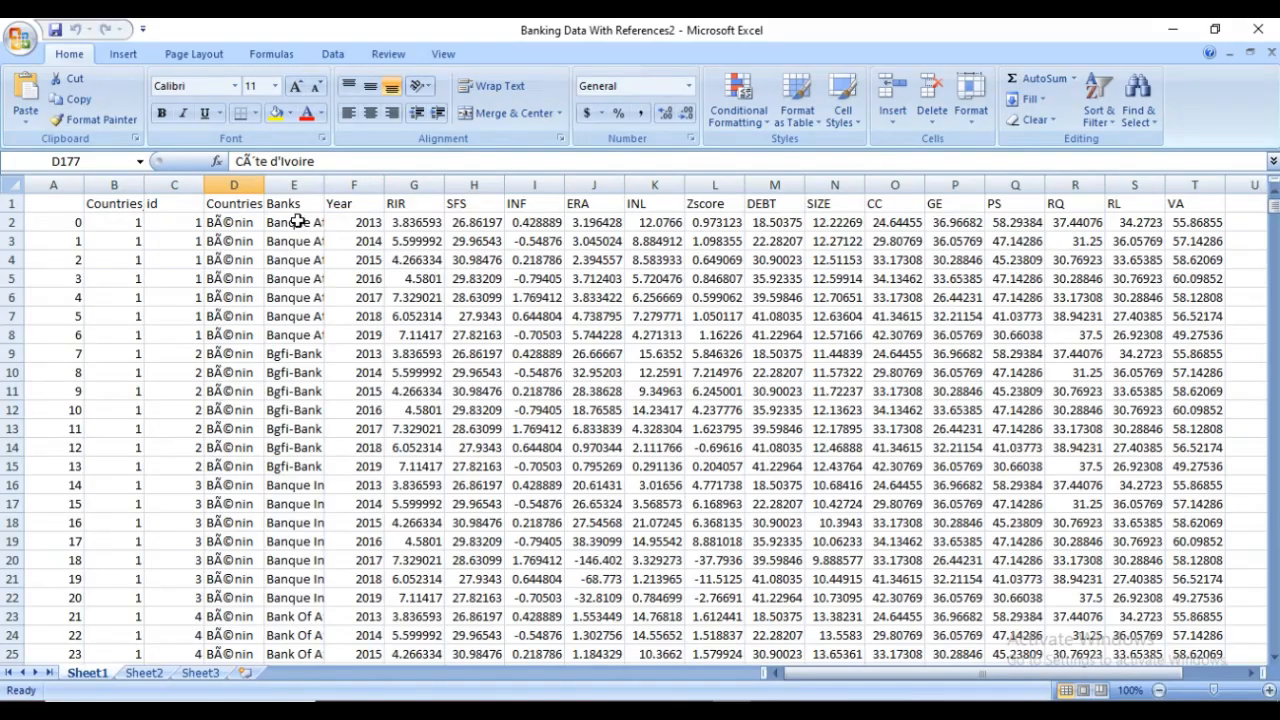
Inspect the full bank names in cells E2, E9 and E19 of the Banks column
{"action": "left_click", "coordinate": [297, 221]}
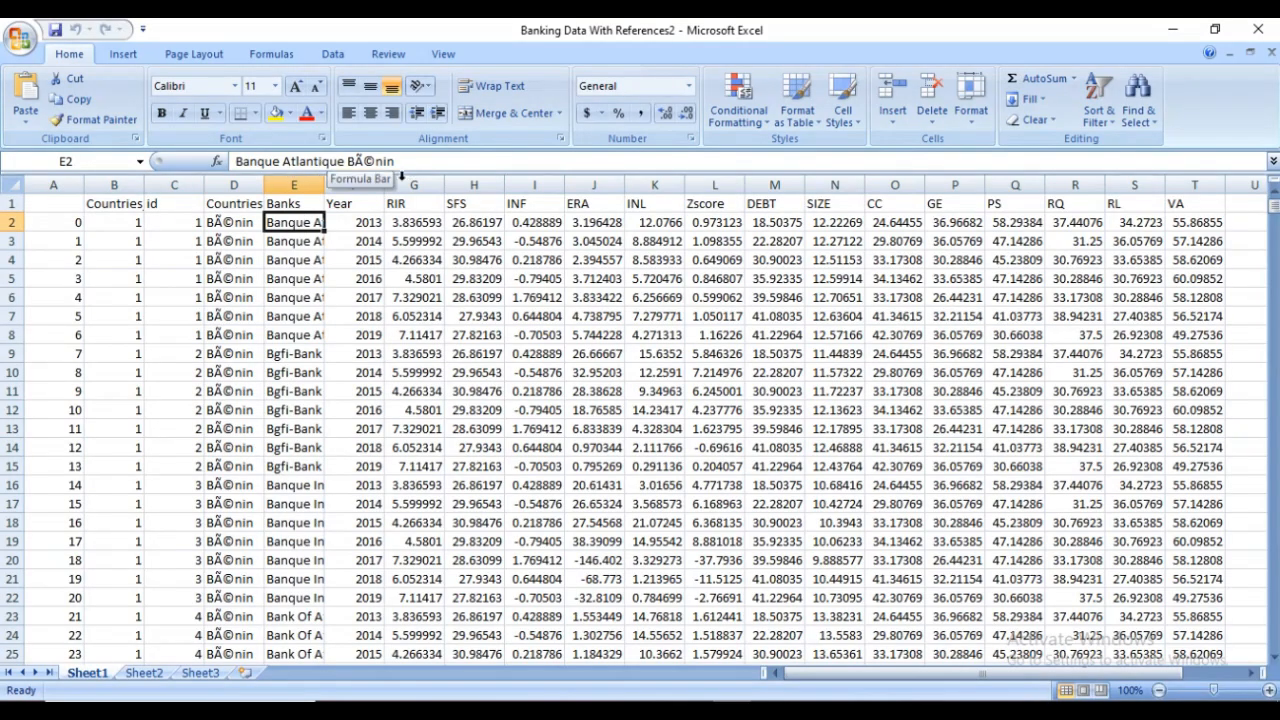
{"action": "left_click", "coordinate": [298, 354]}
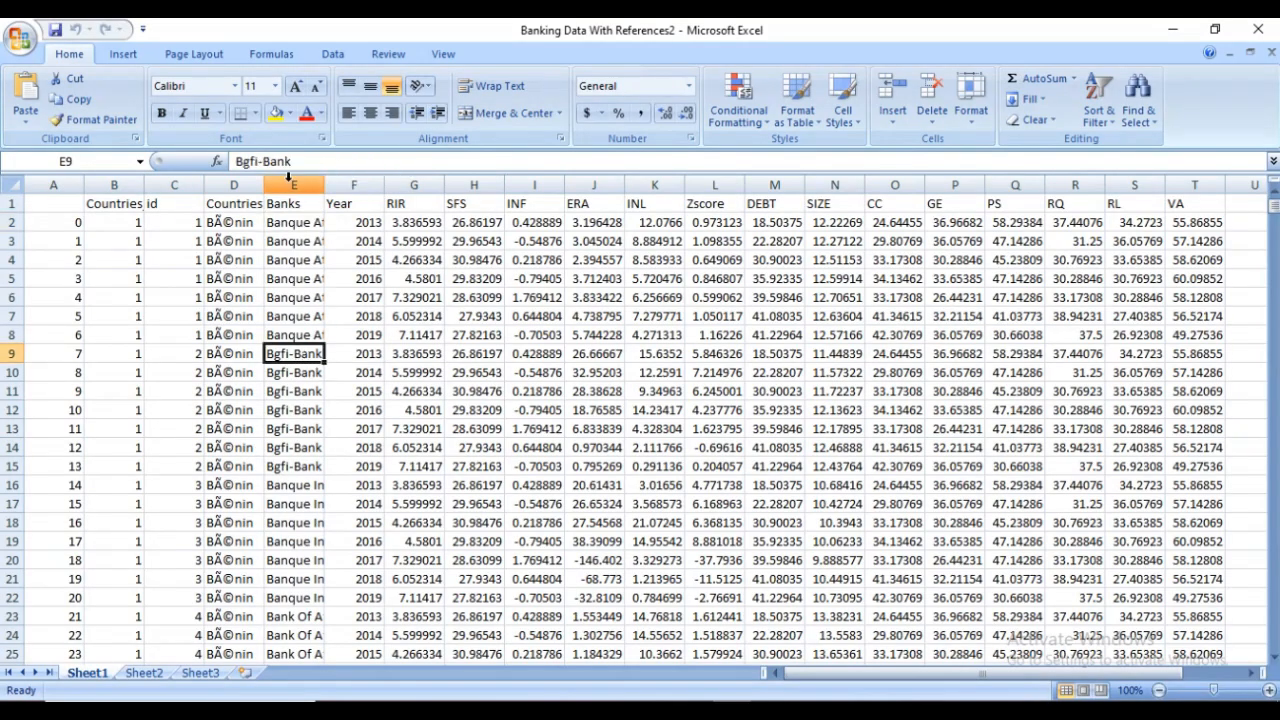
{"action": "left_click", "coordinate": [292, 541]}
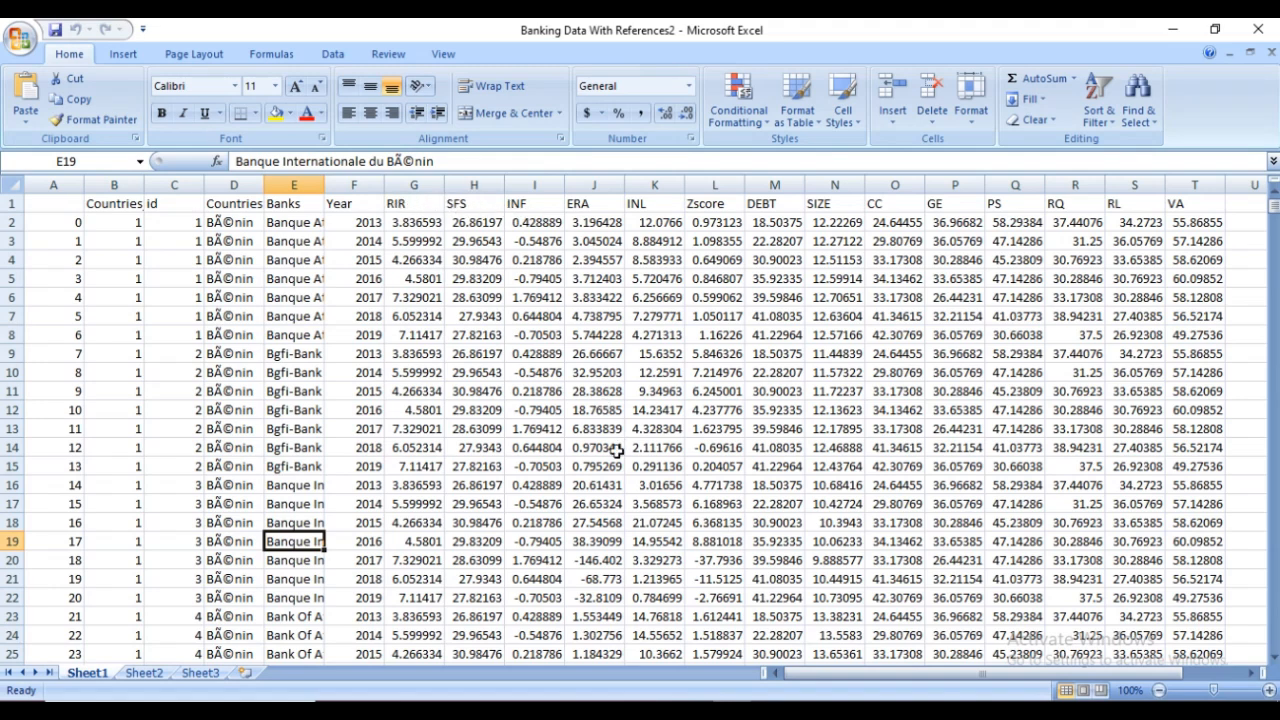
Look up the meanings of the RIR and SFS column headers in the abbreviation key in columns V and W
{"action": "left_click_drag", "start_coordinate": [808, 680], "coordinate": [922, 678]}
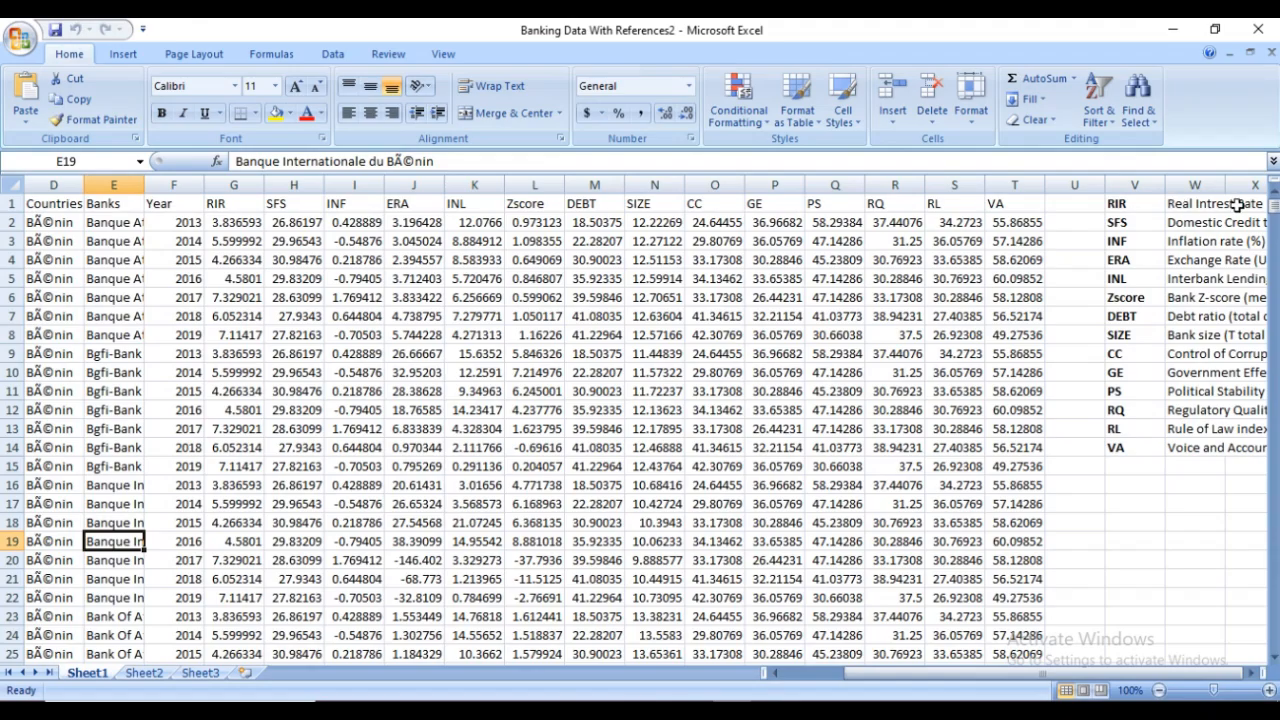
{"action": "left_click", "coordinate": [1124, 205]}
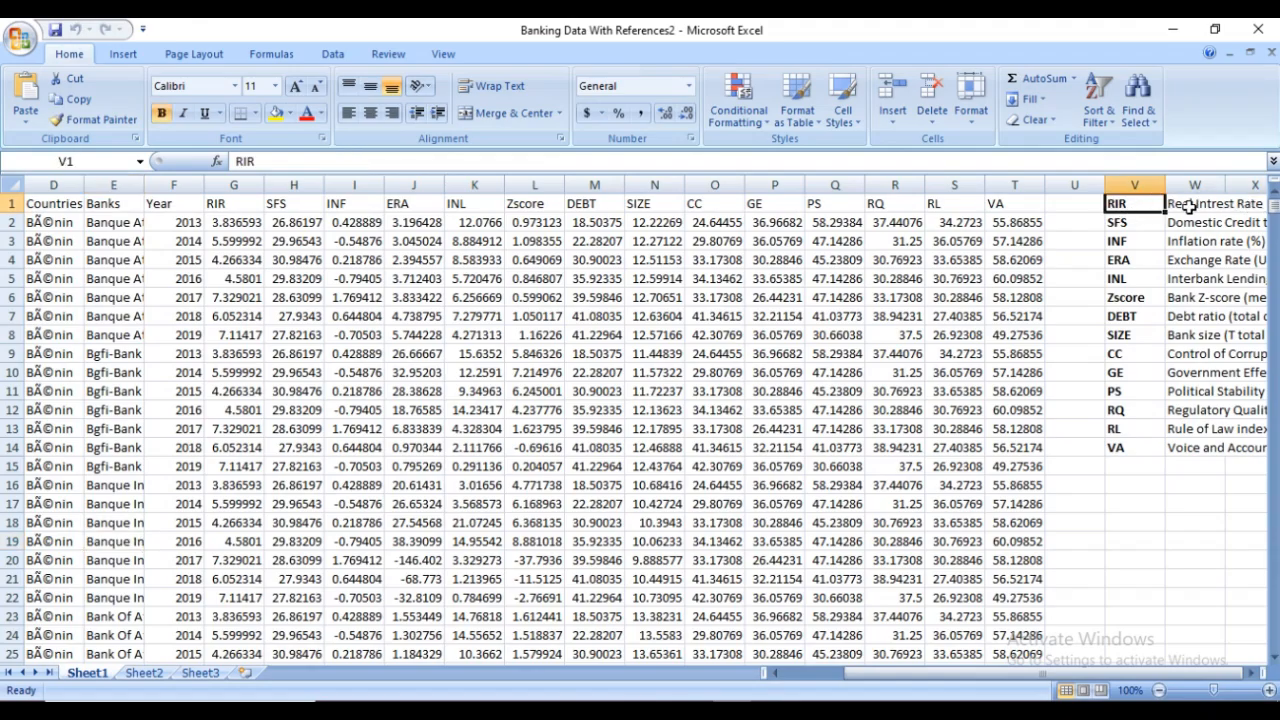
{"action": "left_click", "coordinate": [287, 204]}
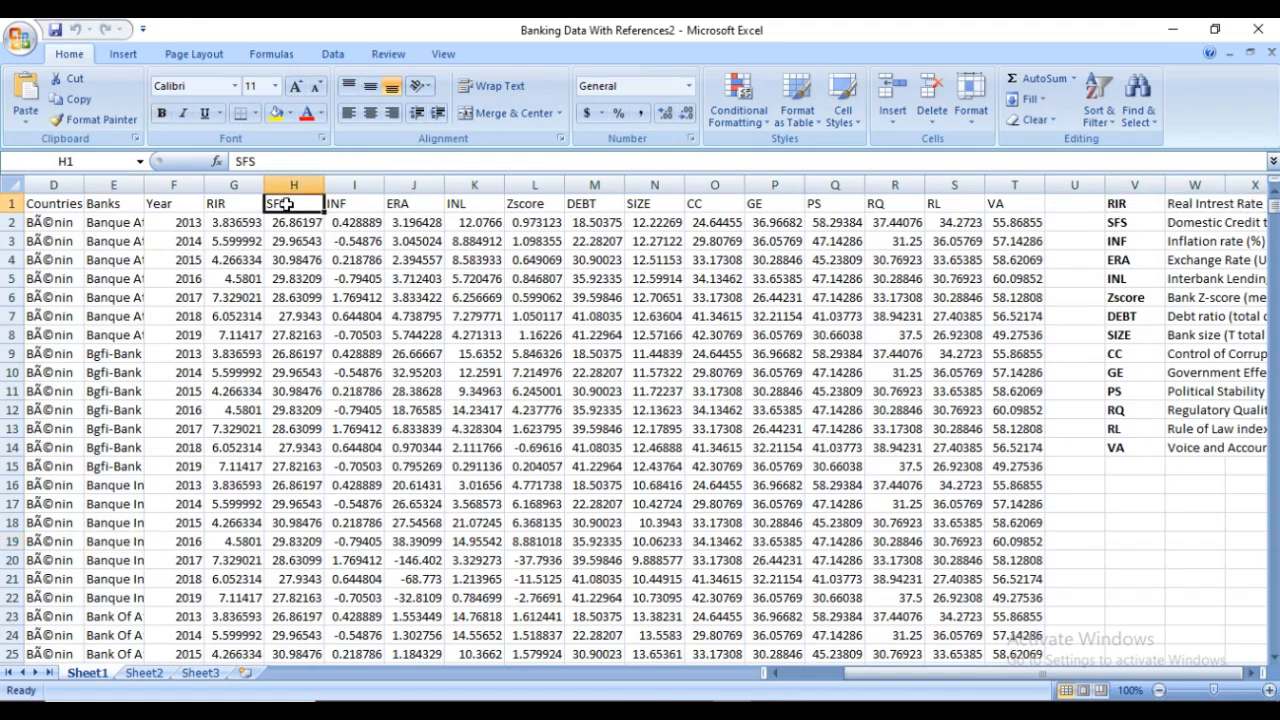
{"action": "left_click", "coordinate": [1204, 224]}
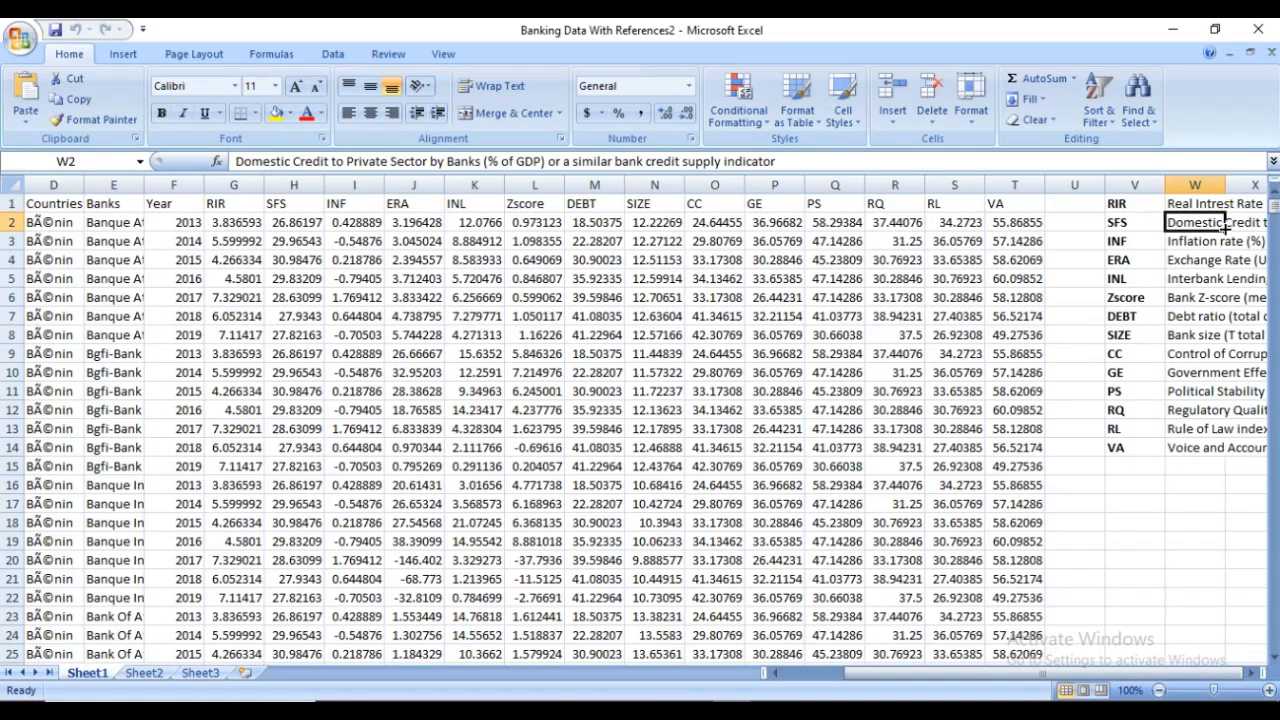
{"action": "left_click", "coordinate": [1251, 674]}
{"action": "left_click", "coordinate": [1251, 674]}
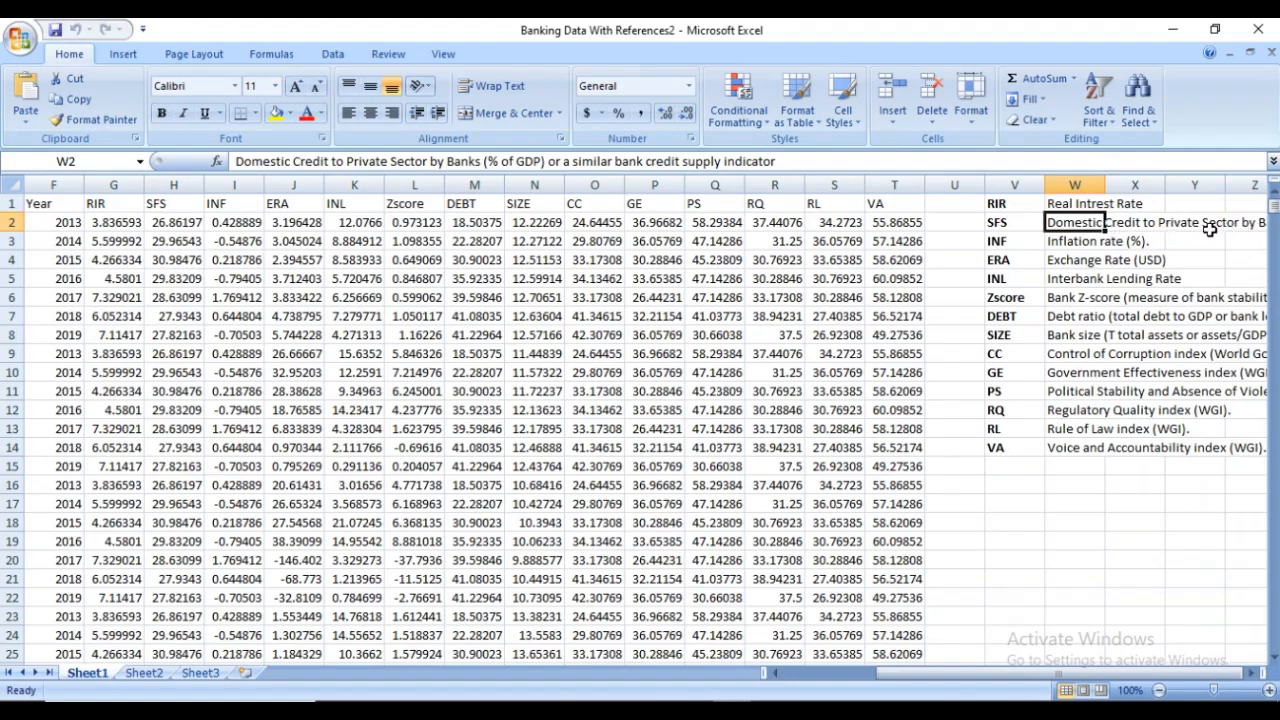
Match the headers INF, ERA, INL, Zscore, DEBT, SIZE and CC with their descriptions in the abbreviation key
{"action": "left_click", "coordinate": [220, 205]}
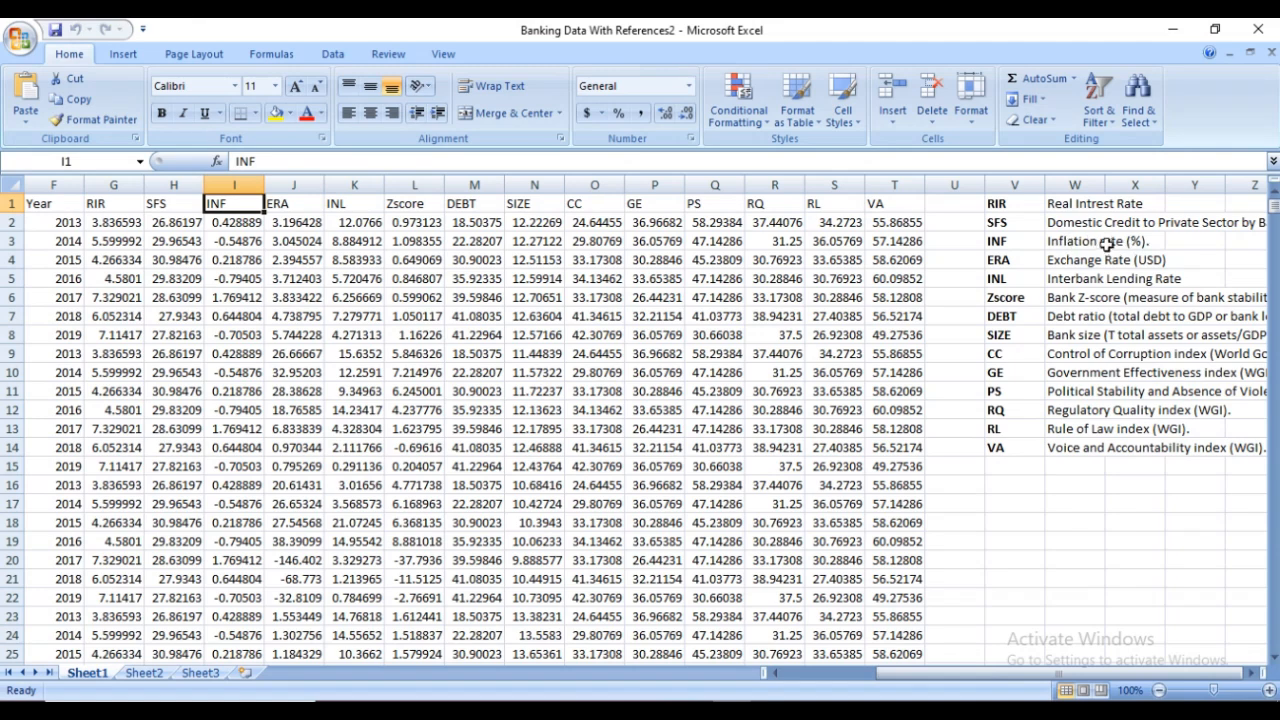
{"action": "left_click", "coordinate": [300, 200]}
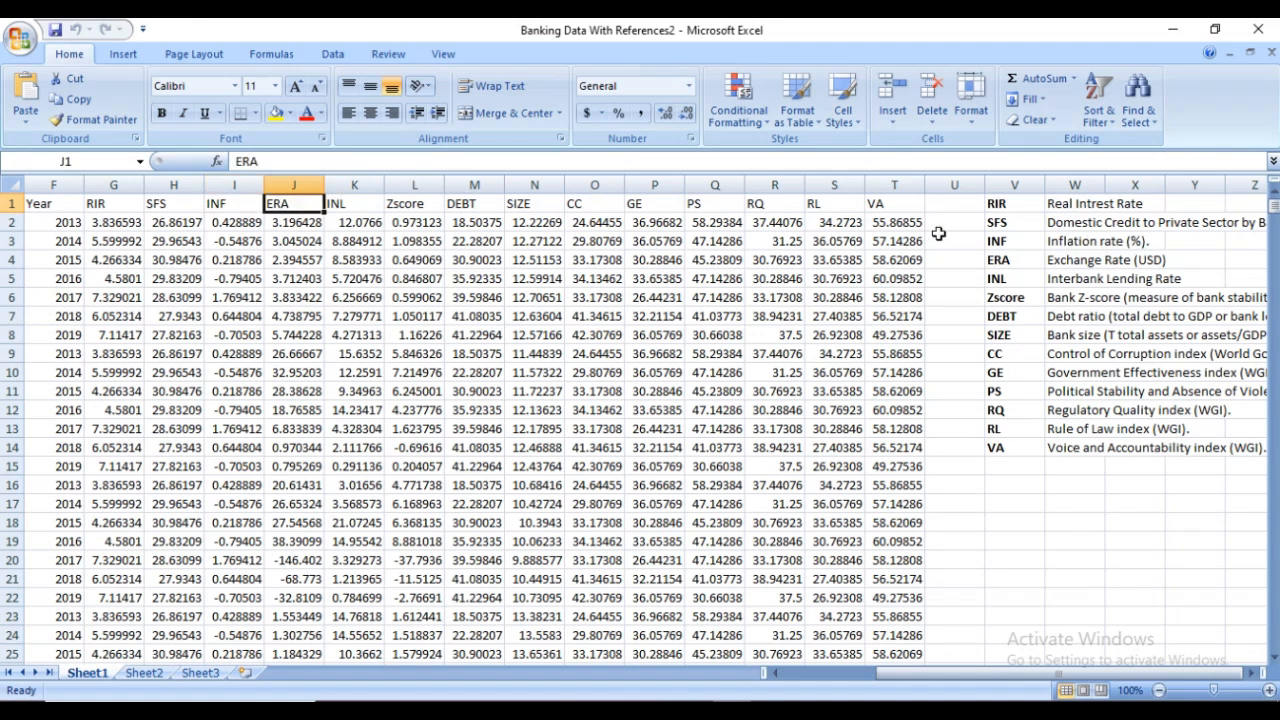
{"action": "left_click", "coordinate": [354, 207]}
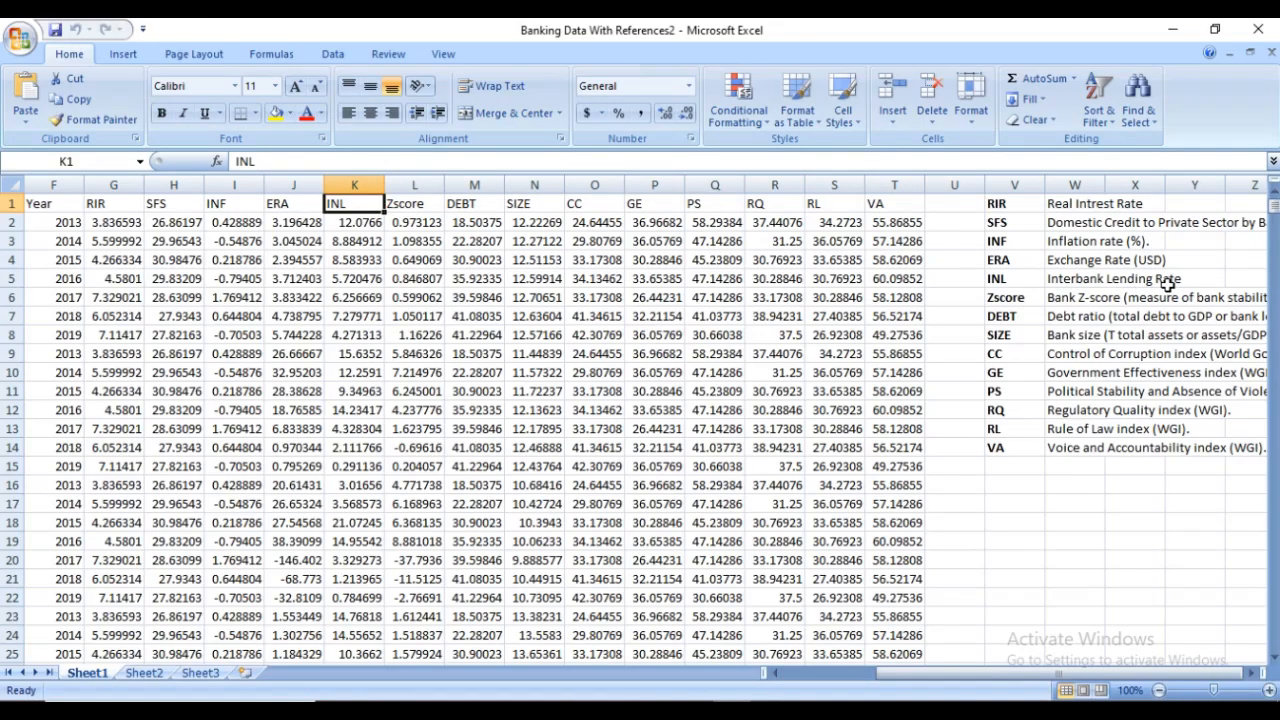
{"action": "left_click", "coordinate": [420, 208]}
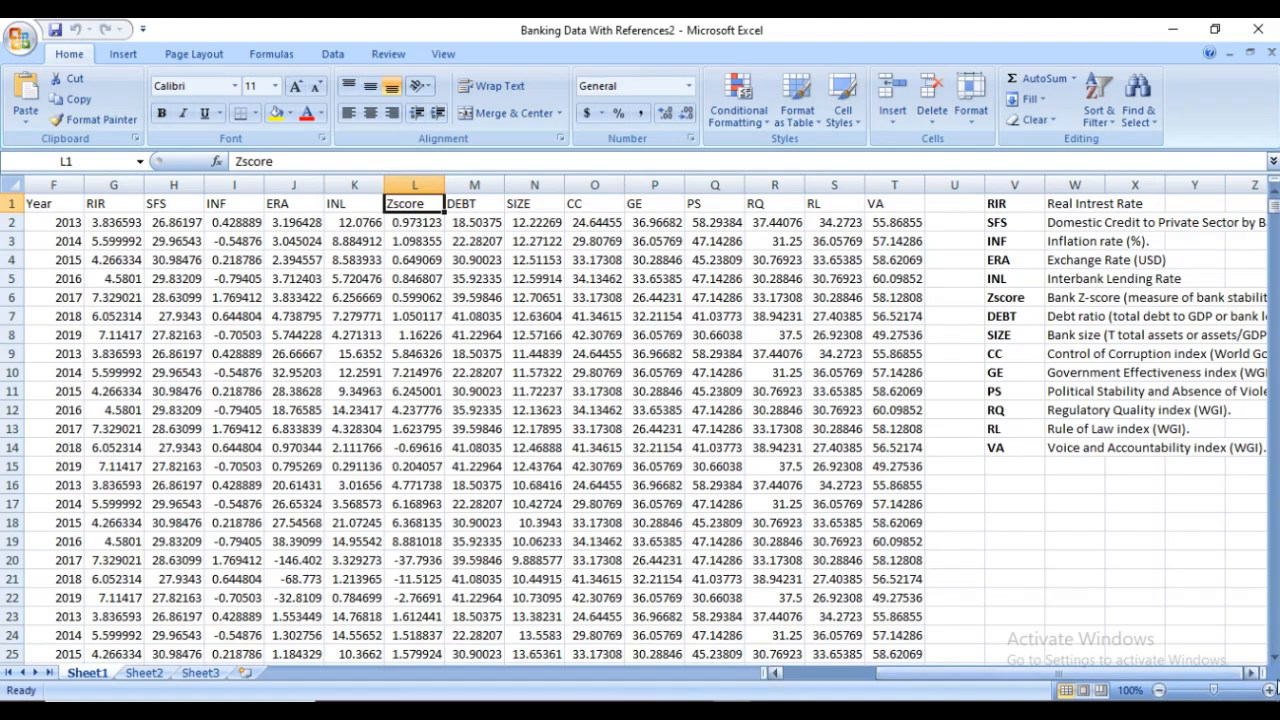
{"action": "left_click", "coordinate": [1252, 673]}
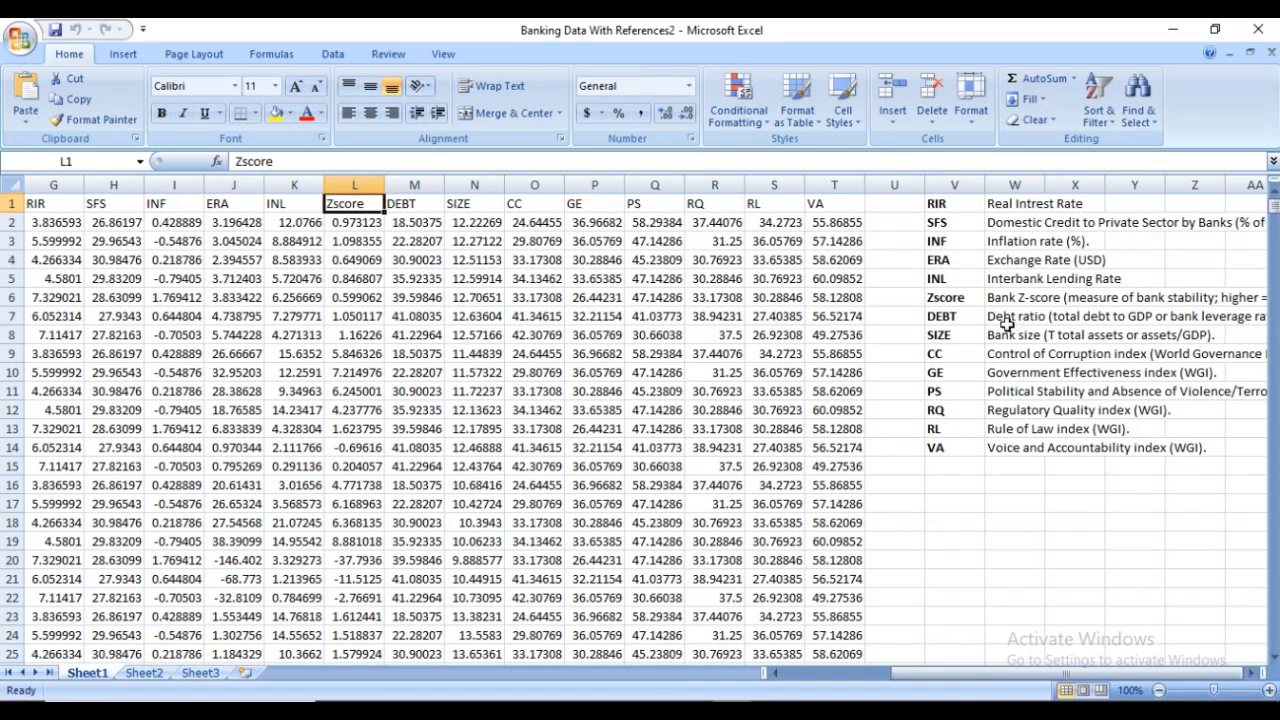
{"action": "left_click", "coordinate": [957, 316]}
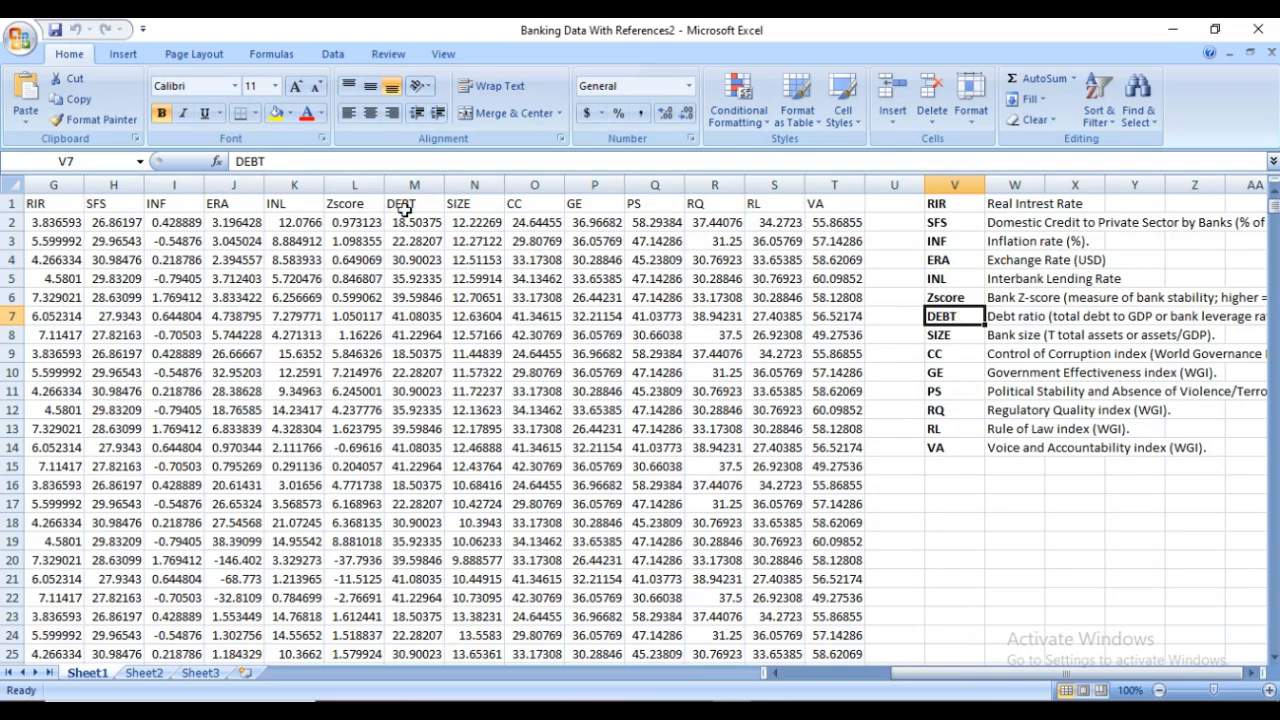
{"action": "left_click", "coordinate": [469, 208]}
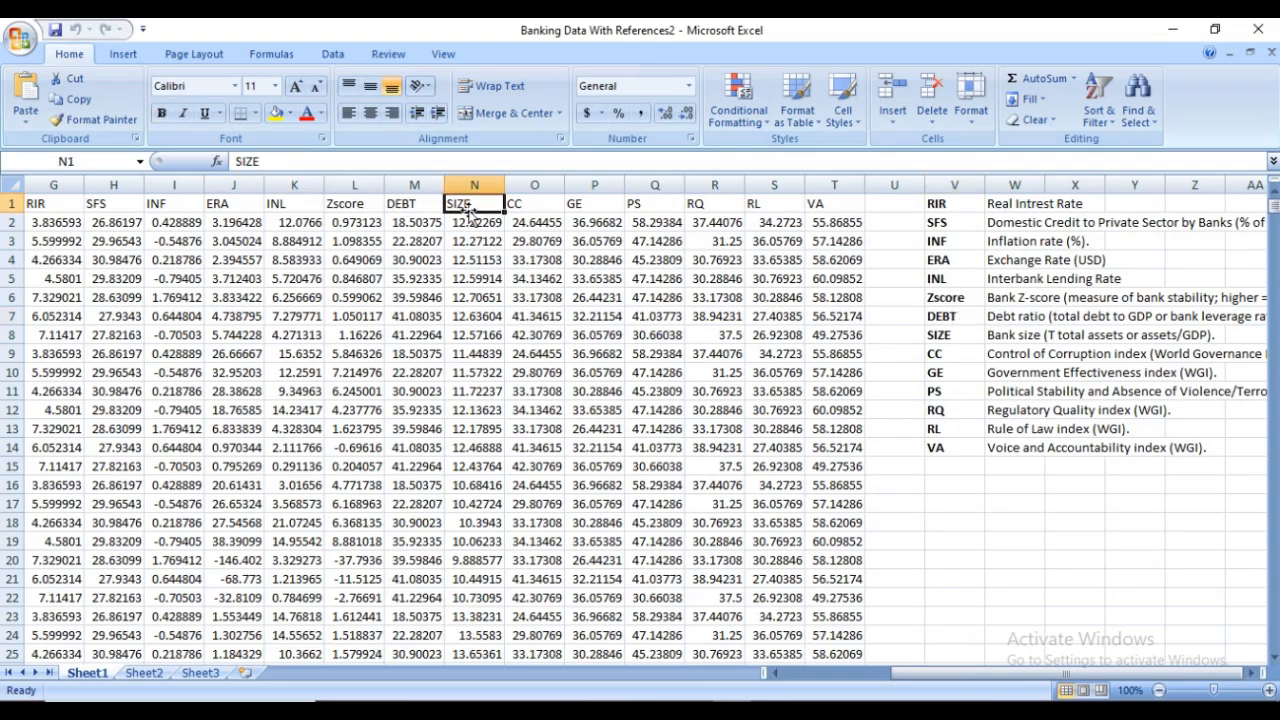
{"action": "left_click", "coordinate": [546, 205]}
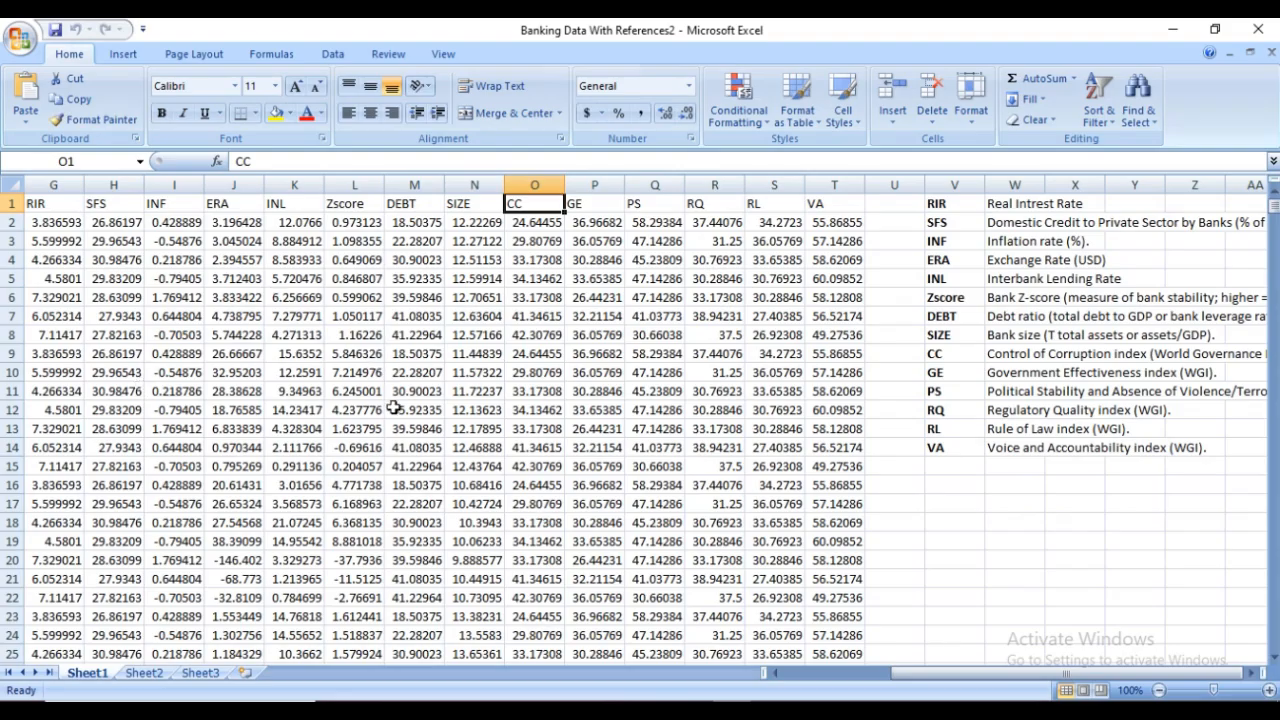
Duplicate Sheet1 within the workbook, placing the copy directly before Sheet2, and compare the copy with the original
{"action": "left_click_drag", "start_coordinate": [955, 680], "coordinate": [826, 682]}
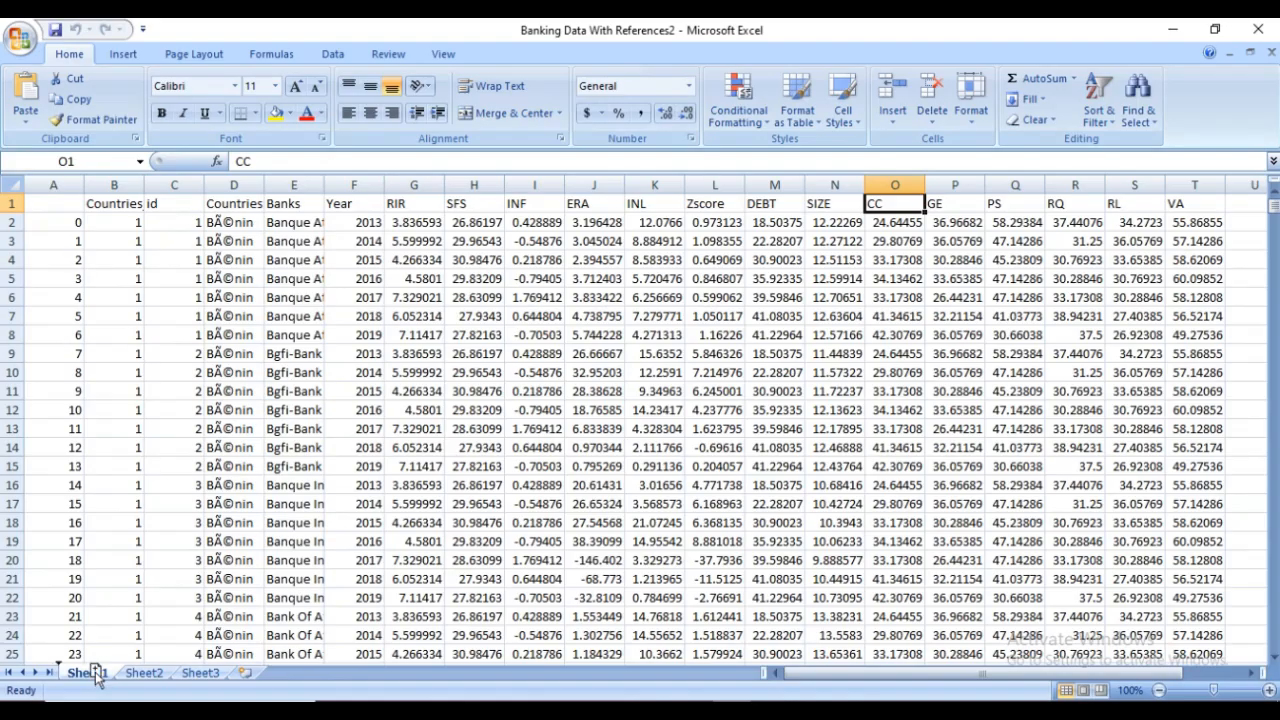
{"action": "mouse_move", "coordinate": [95, 667]}
{"action": "left_mouse_down"}
{"action": "mouse_move", "coordinate": [107, 636]}
{"action": "mouse_move", "coordinate": [97, 625]}
{"action": "mouse_move", "coordinate": [100, 677]}
{"action": "left_mouse_up"}
{"action": "mouse_move", "coordinate": [100, 675]}
{"action": "left_mouse_down"}
{"action": "mouse_move", "coordinate": [110, 632]}
{"action": "mouse_move", "coordinate": [128, 630]}
{"action": "mouse_move", "coordinate": [153, 666]}
{"action": "mouse_move", "coordinate": [147, 681]}
{"action": "left_mouse_up"}
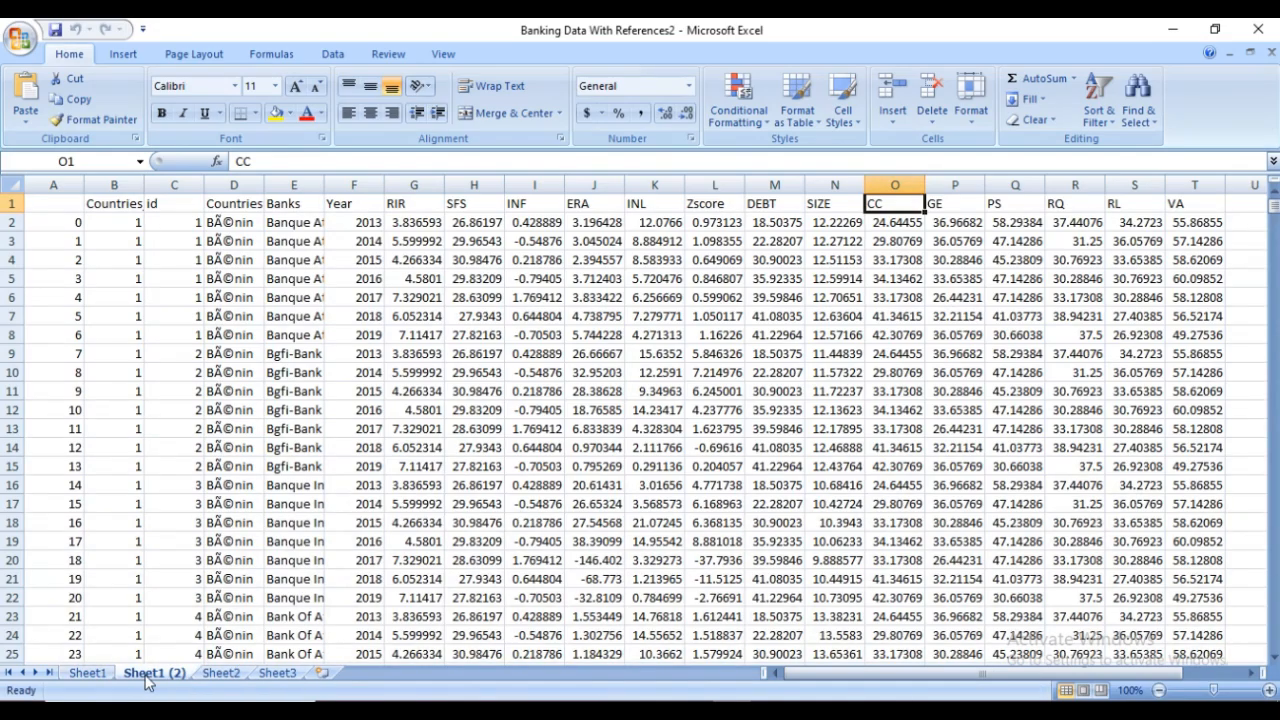
{"action": "left_click", "coordinate": [87, 673]}
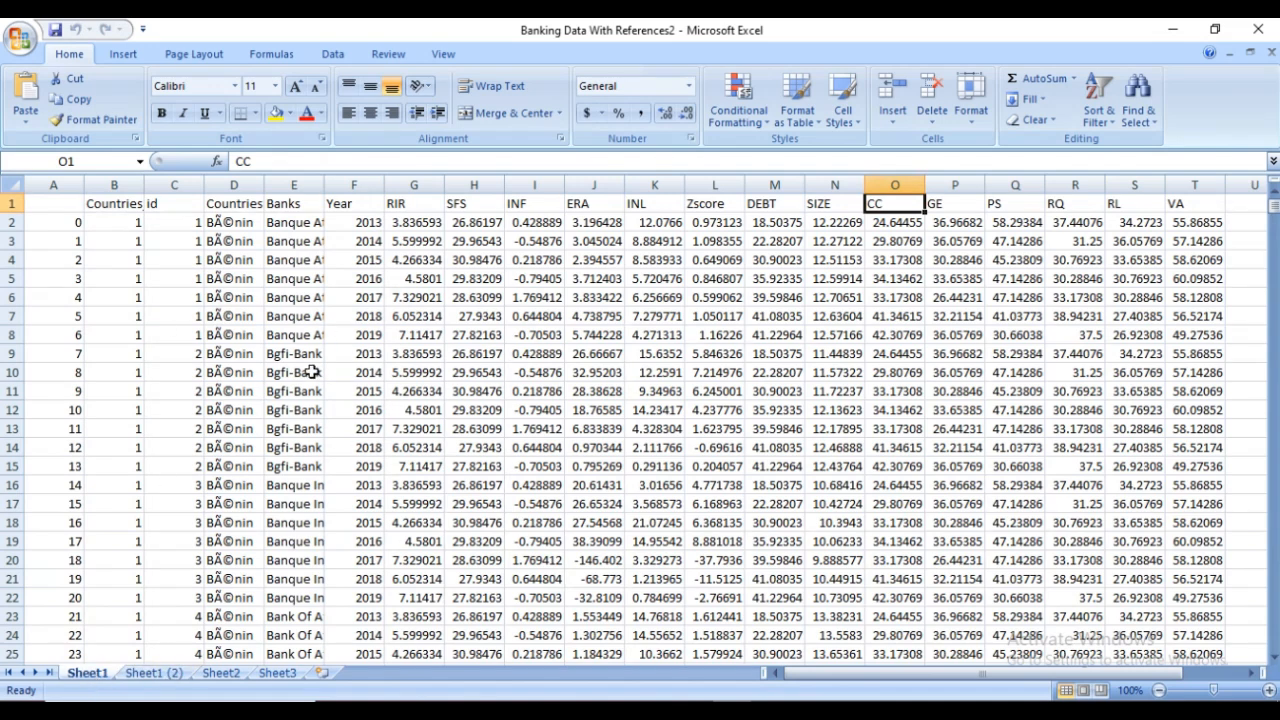
{"action": "left_click", "coordinate": [164, 676]}
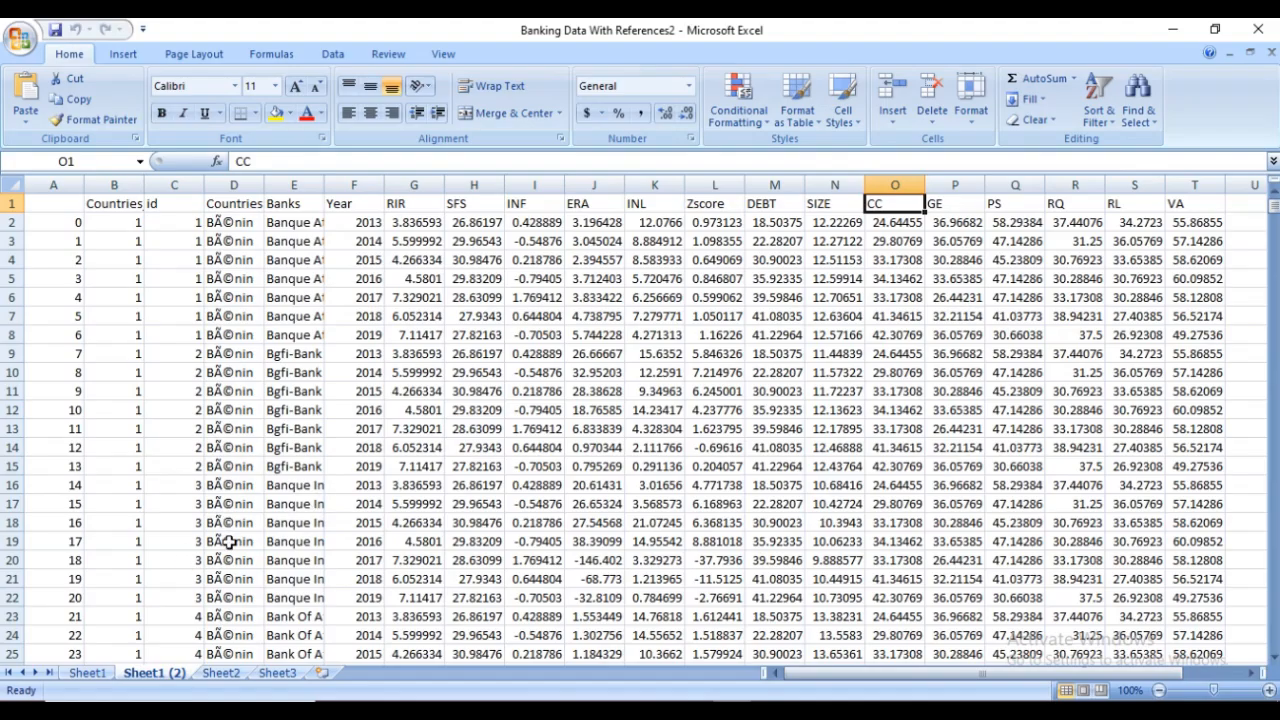
{"action": "left_click", "coordinate": [95, 673]}
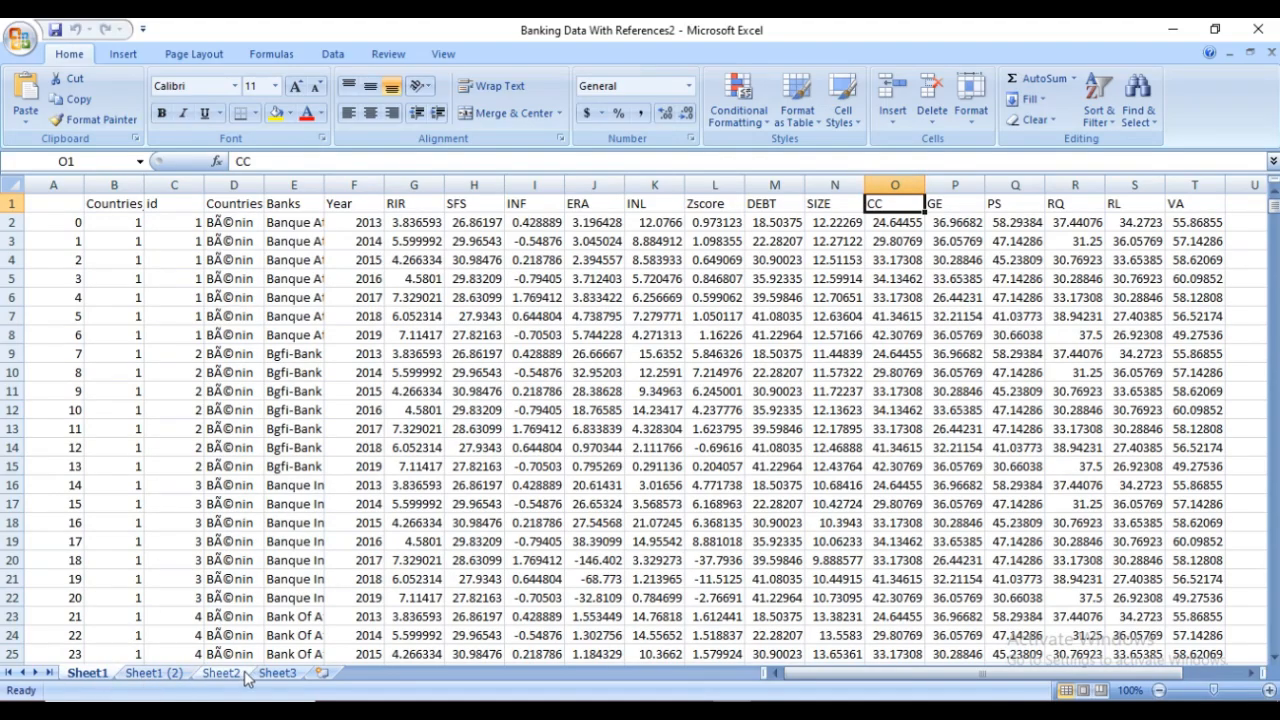
Check the data collection list in the Word guide, return to the workbook and rename Sheet1 as Source
{"action": "left_click", "coordinate": [690, 709]}
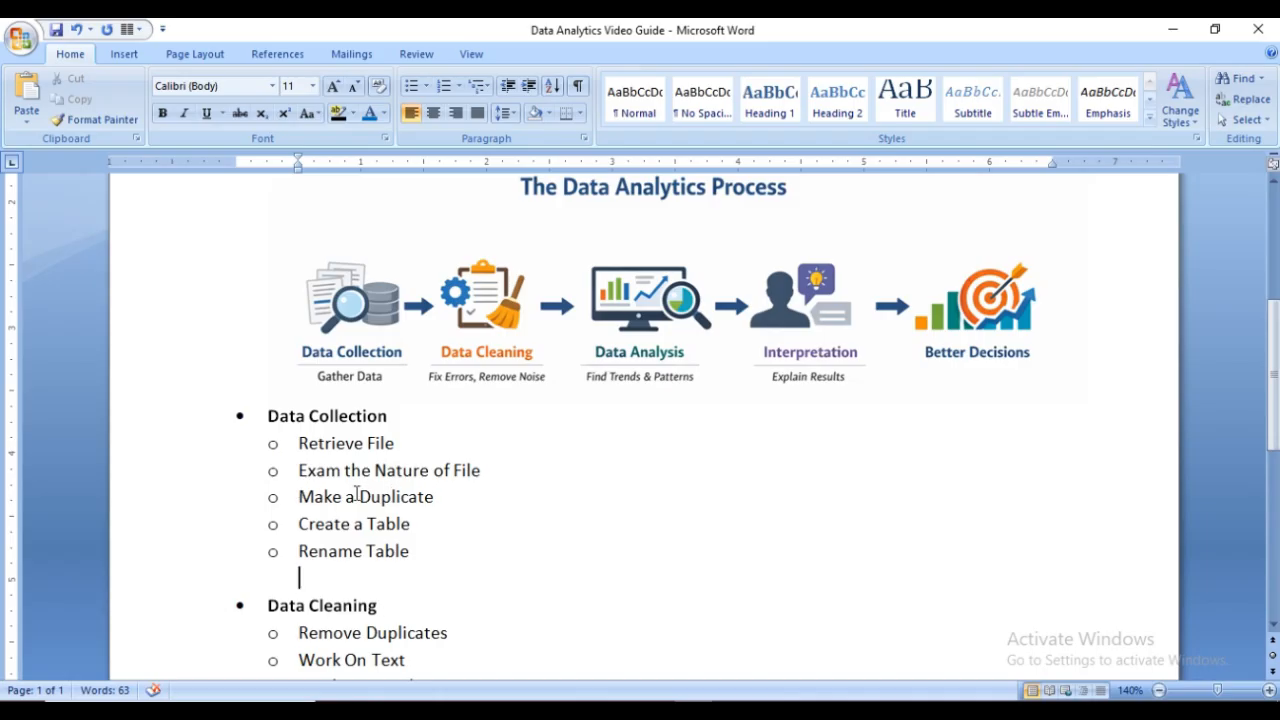
{"action": "left_click", "coordinate": [718, 709]}
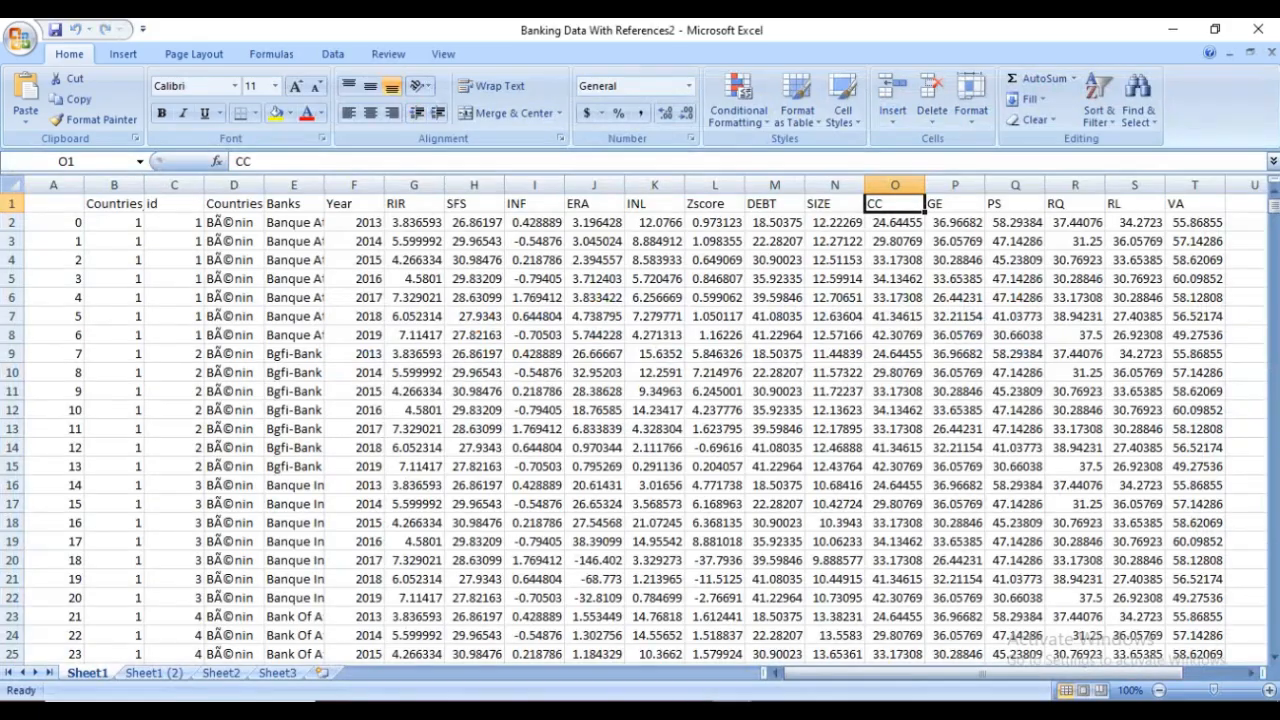
{"action": "right_click", "coordinate": [88, 673]}
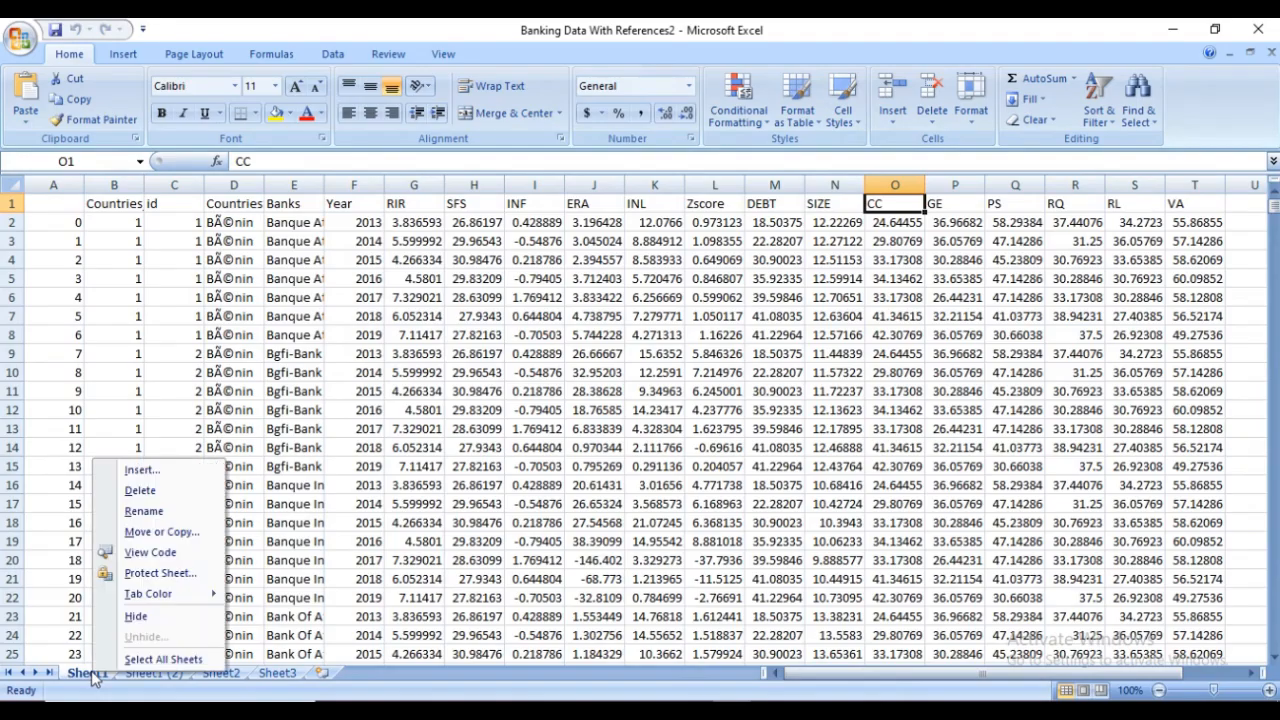
{"action": "left_click", "coordinate": [146, 512]}
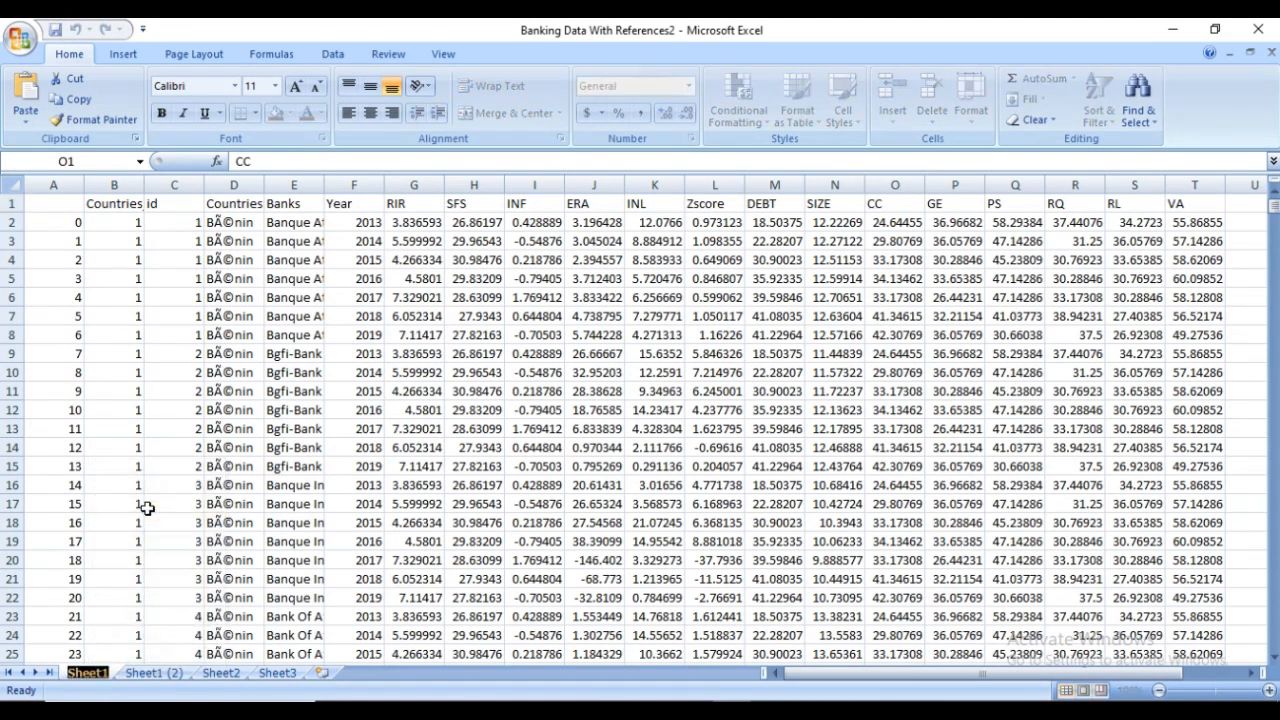
{"action": "type", "text": "SO"}
{"action": "key", "text": "BackSpace"}
{"action": "type", "text": "our"}
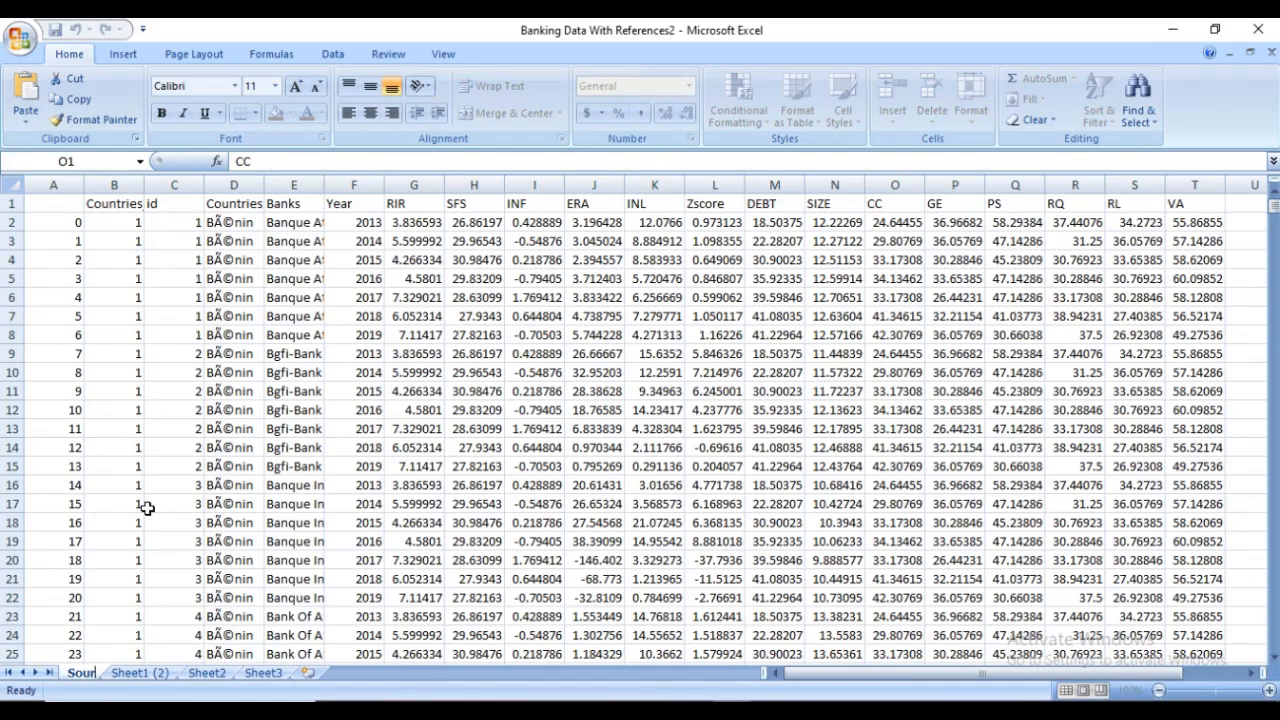
{"action": "type", "text": "ce"}
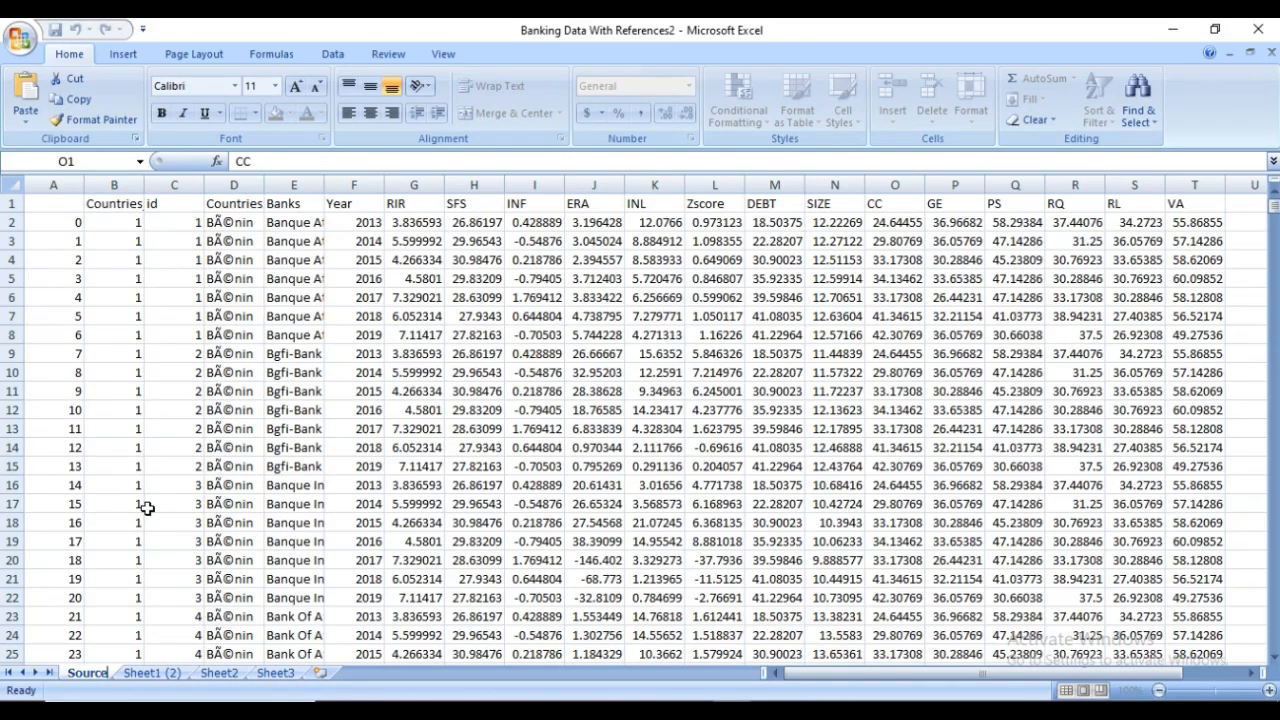
Rename the duplicate sheet, Sheet1 (2), as Work
{"action": "left_click", "coordinate": [147, 675]}
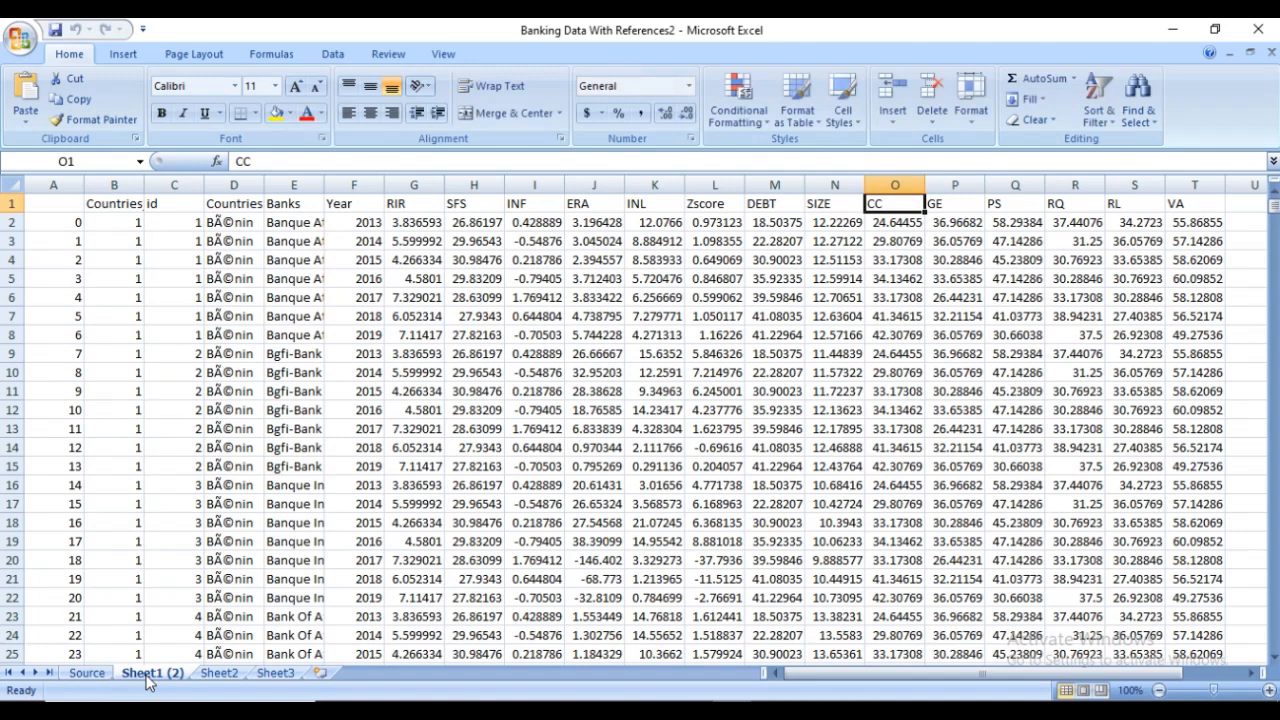
{"action": "right_click", "coordinate": [148, 677]}
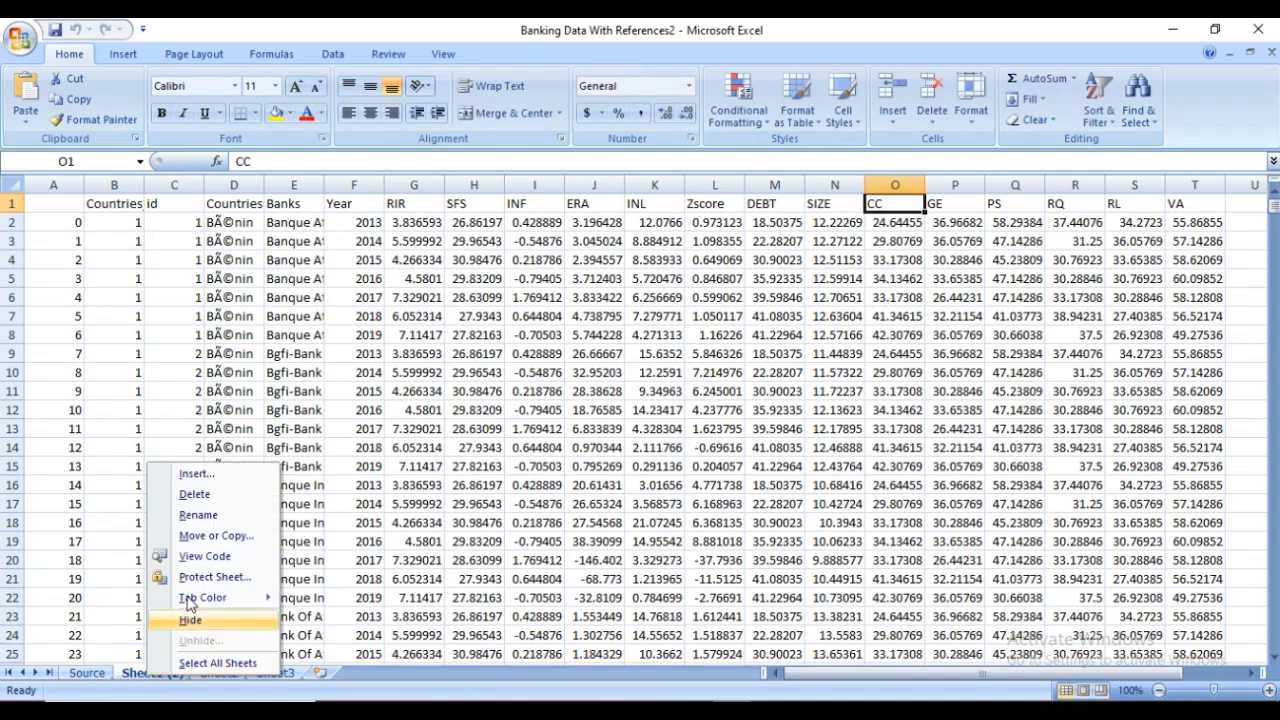
{"action": "left_click", "coordinate": [212, 518]}
{"action": "type", "text": "W"}
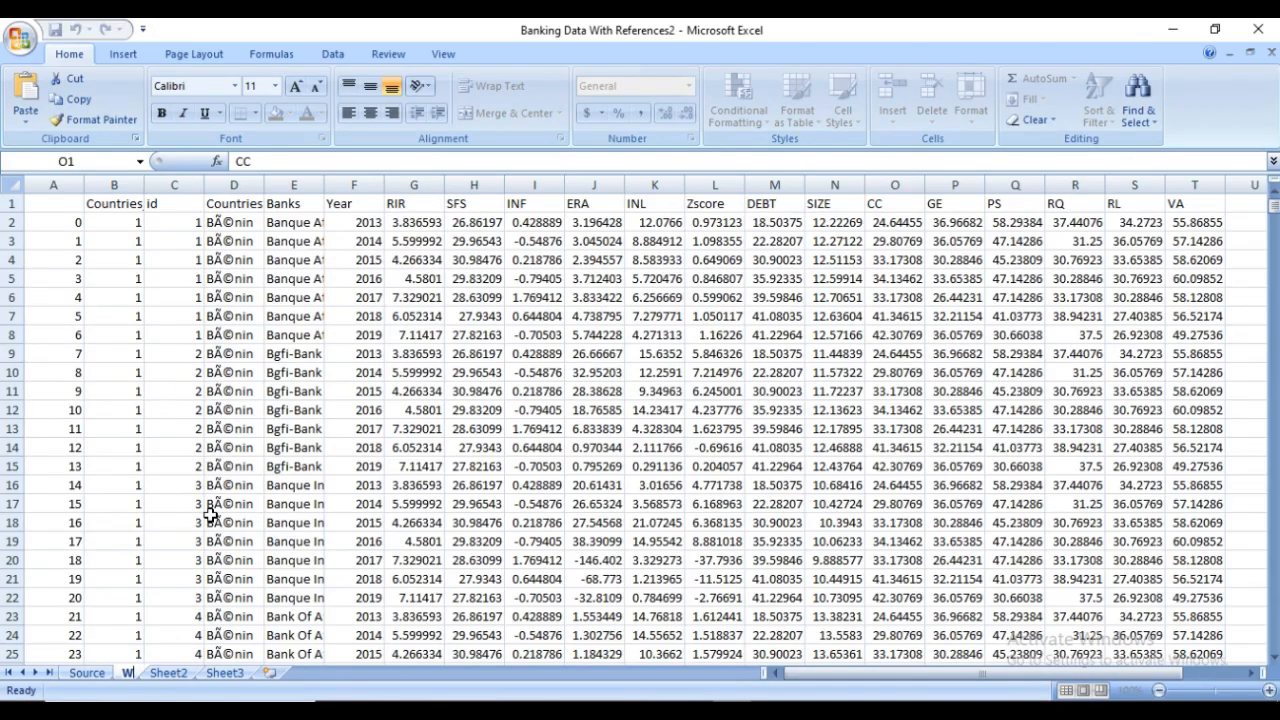
{"action": "type", "text": "ork"}
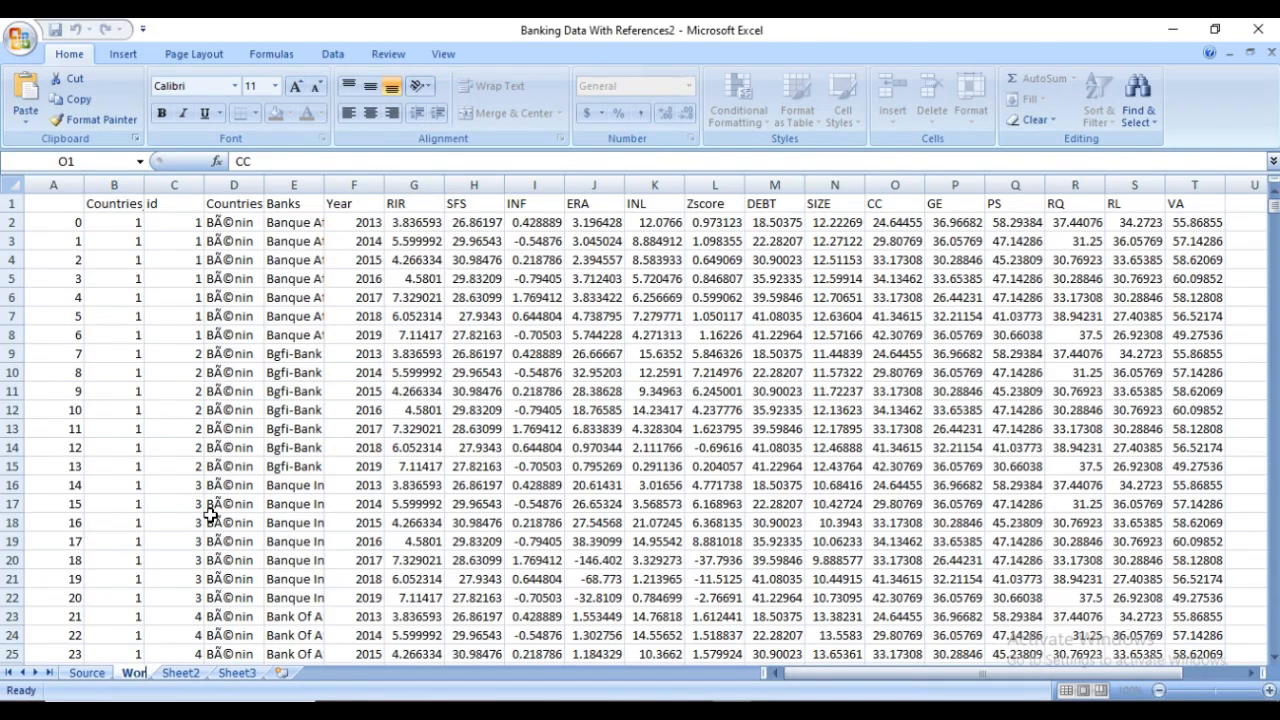
{"action": "left_click", "coordinate": [316, 466]}
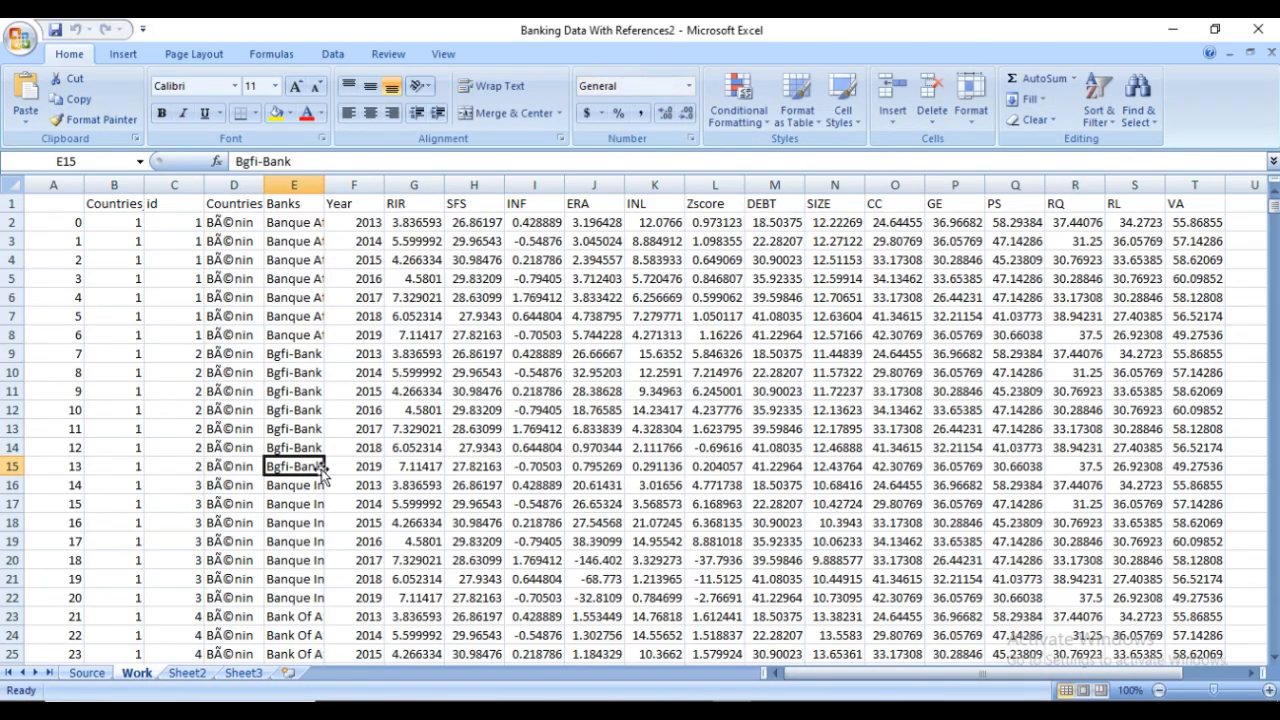
Compare the Source and Work sheets by switching back and forth between them
{"action": "left_click", "coordinate": [87, 674]}
{"action": "left_click", "coordinate": [140, 676]}
{"action": "left_click", "coordinate": [87, 674]}
{"action": "left_click", "coordinate": [137, 674]}
{"action": "left_click", "coordinate": [92, 676]}
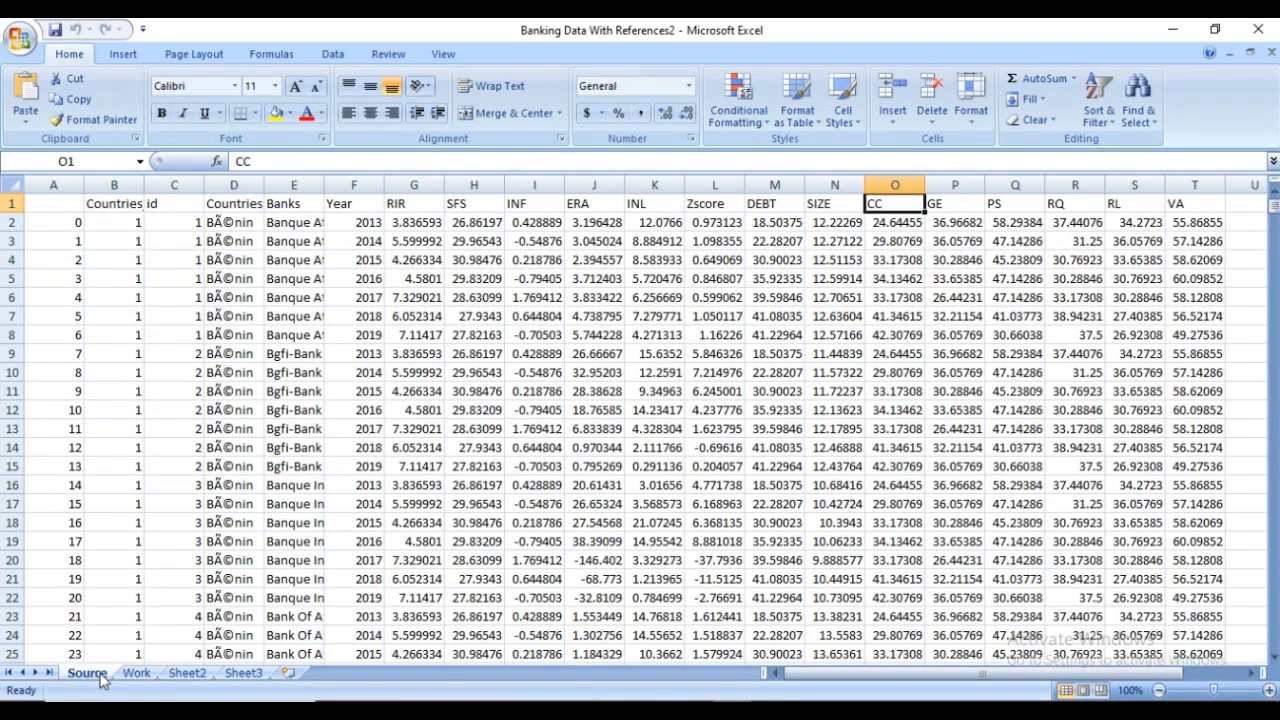
{"action": "left_click", "coordinate": [137, 674]}
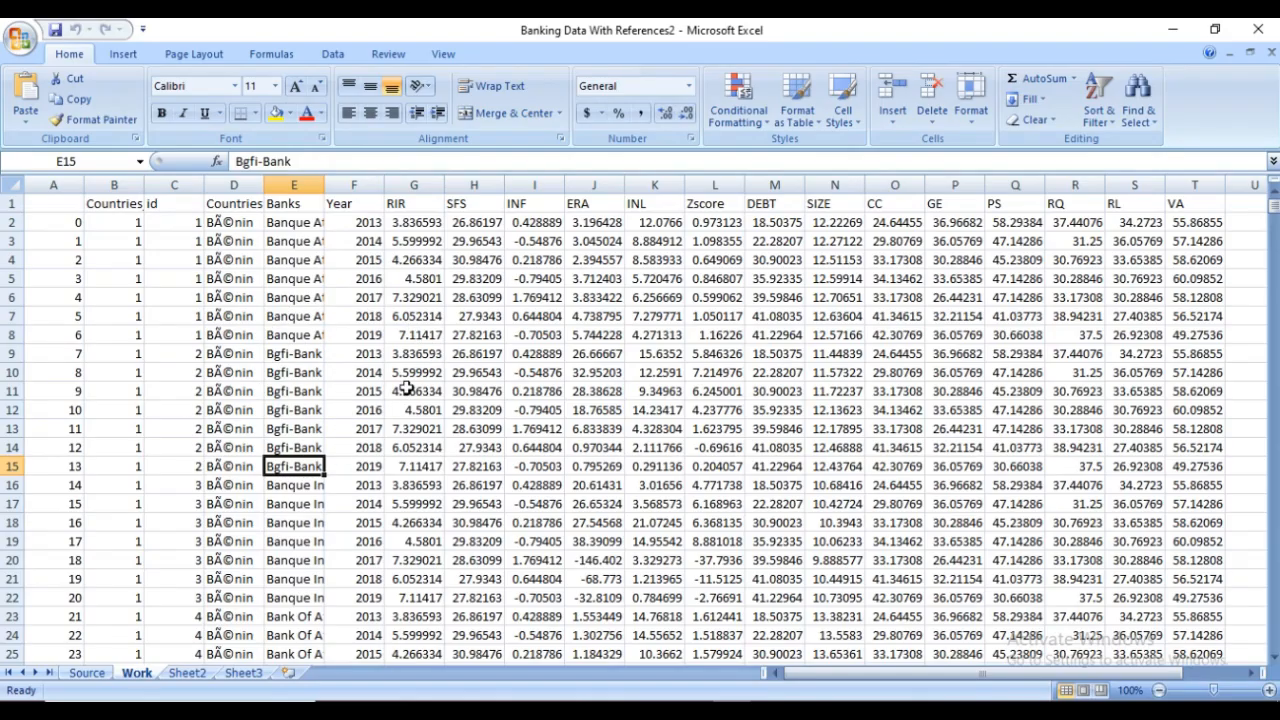
{"action": "left_click", "coordinate": [87, 674]}
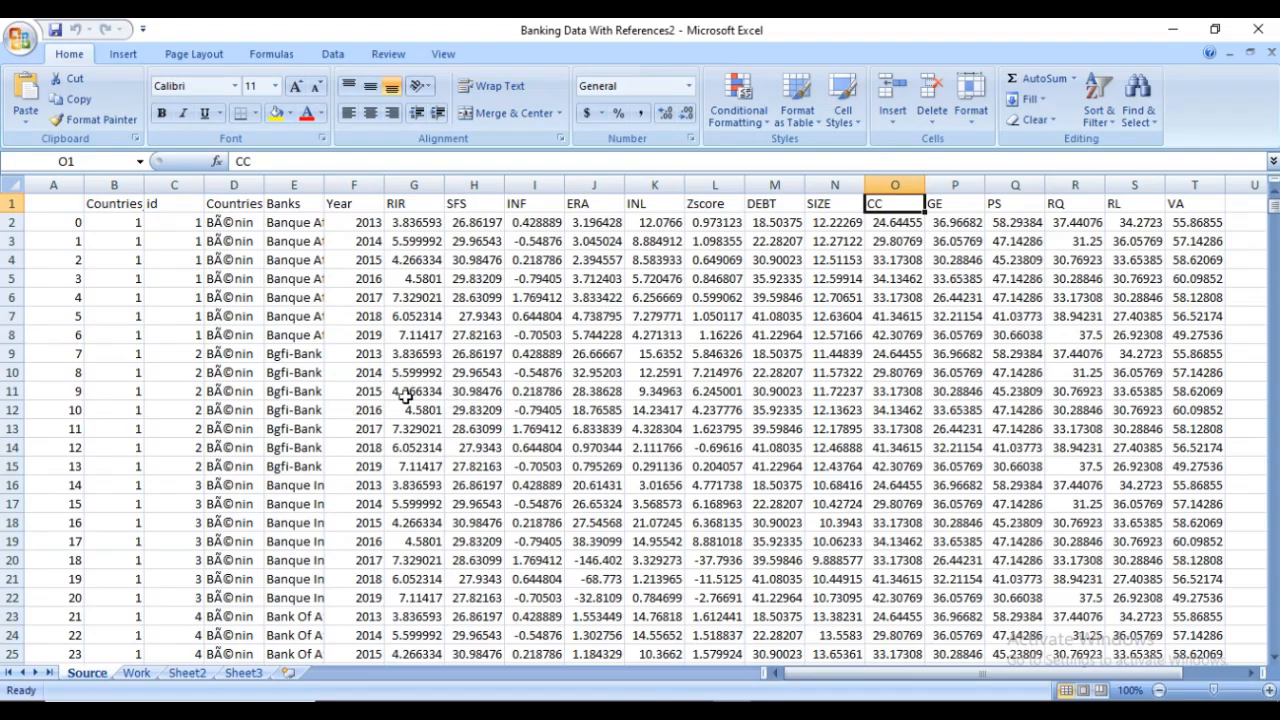
Try to convert the data range A1:T743 on the Source sheet into a table with headers
{"action": "left_click", "coordinate": [696, 708]}
{"action": "left_click", "coordinate": [662, 373]}
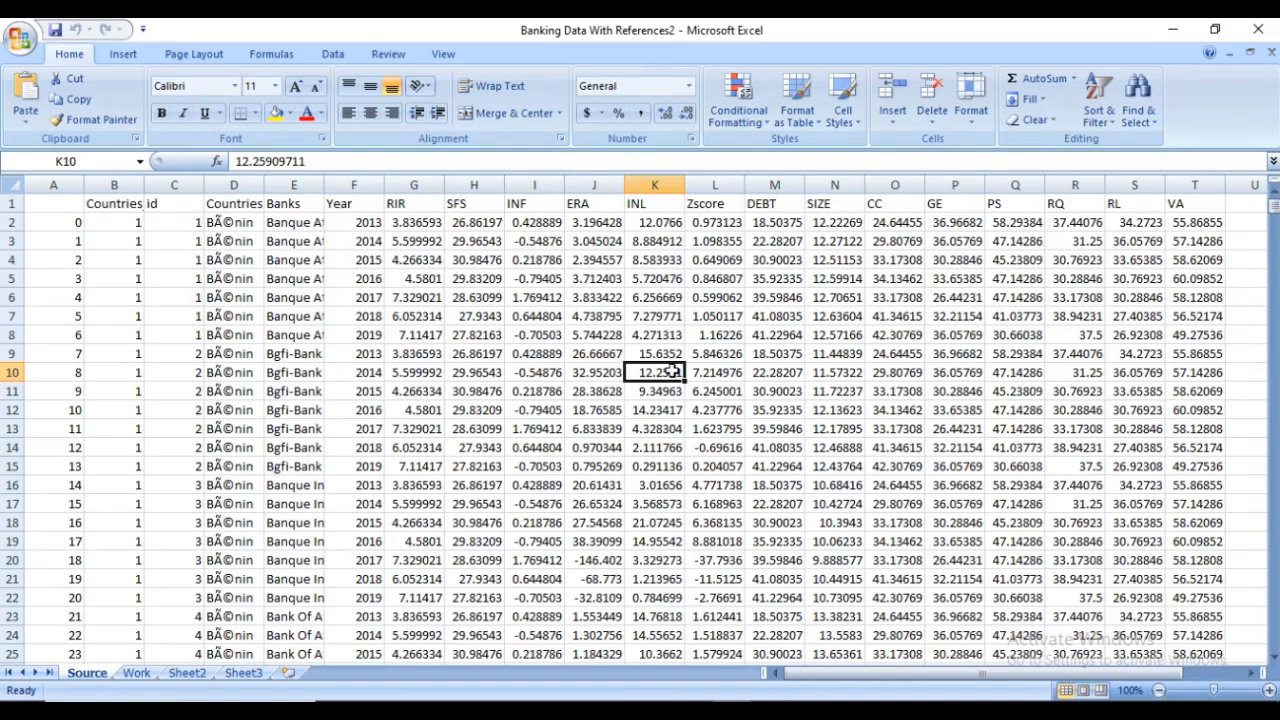
{"action": "key", "text": "ctrl+t"}
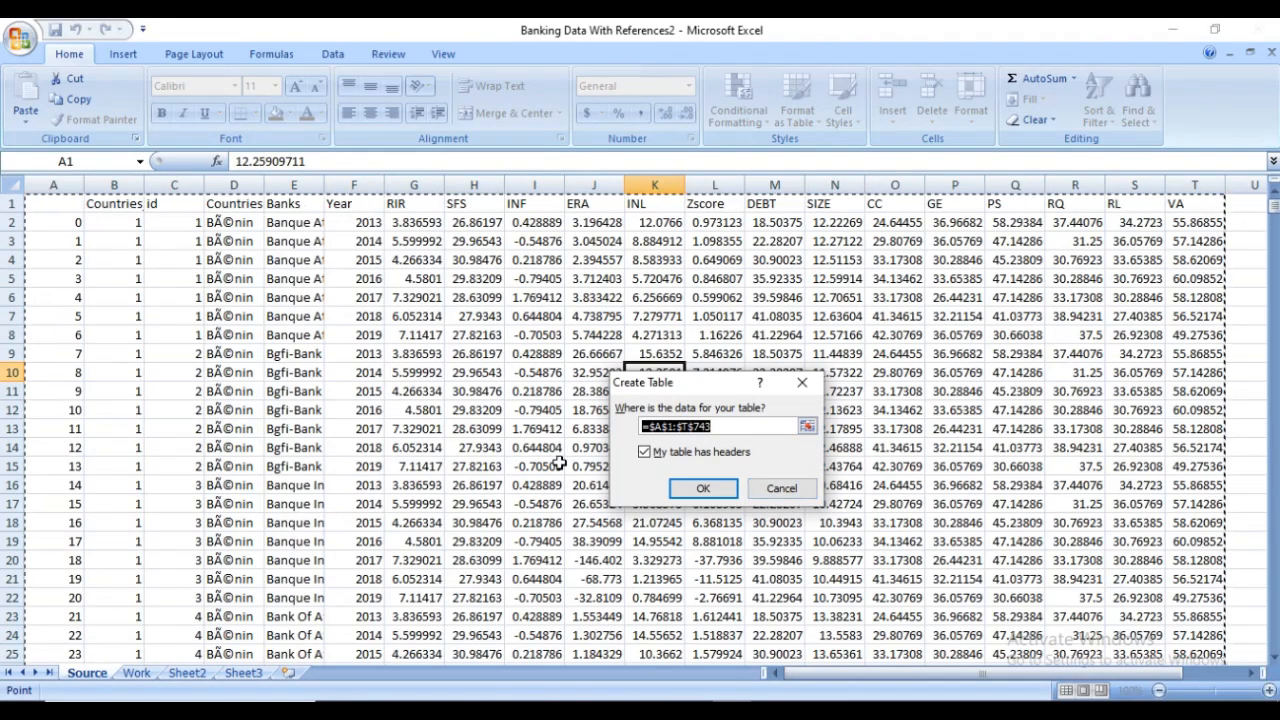
{"action": "left_click", "coordinate": [704, 488]}
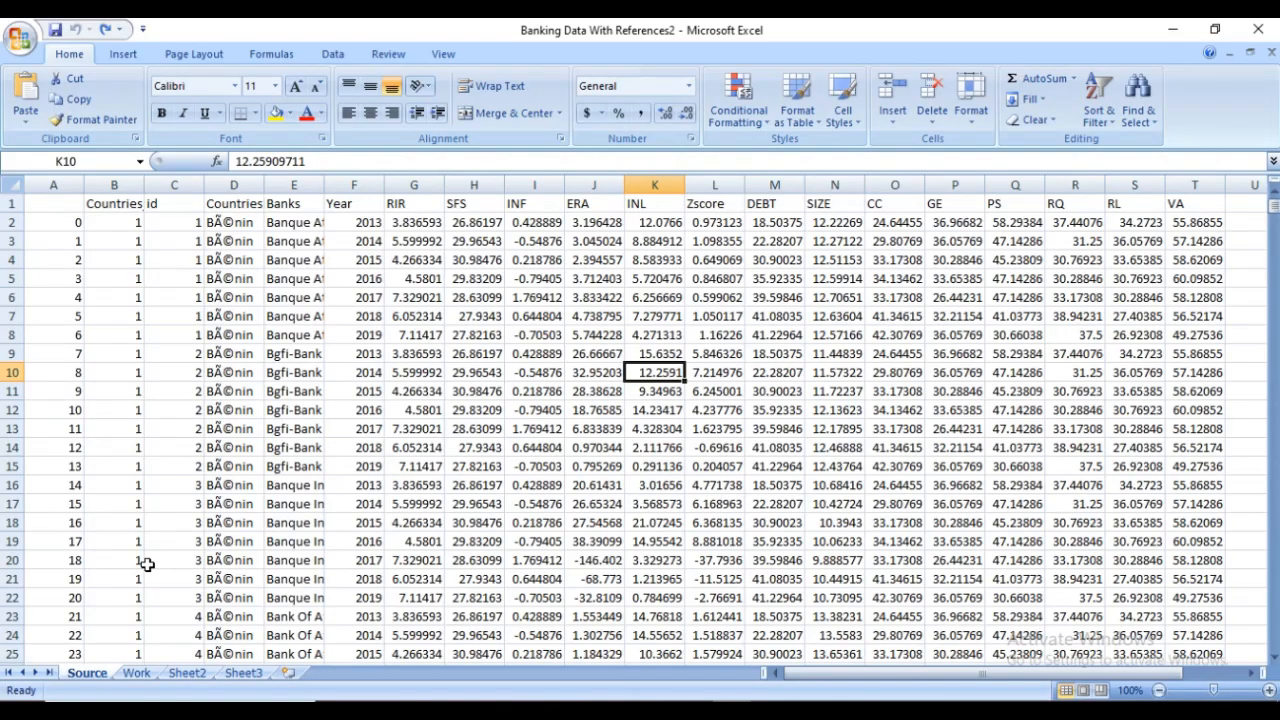
Convert the data range A1:T743 on the Work sheet into a table with headers and review its columns
{"action": "left_click", "coordinate": [136, 674]}
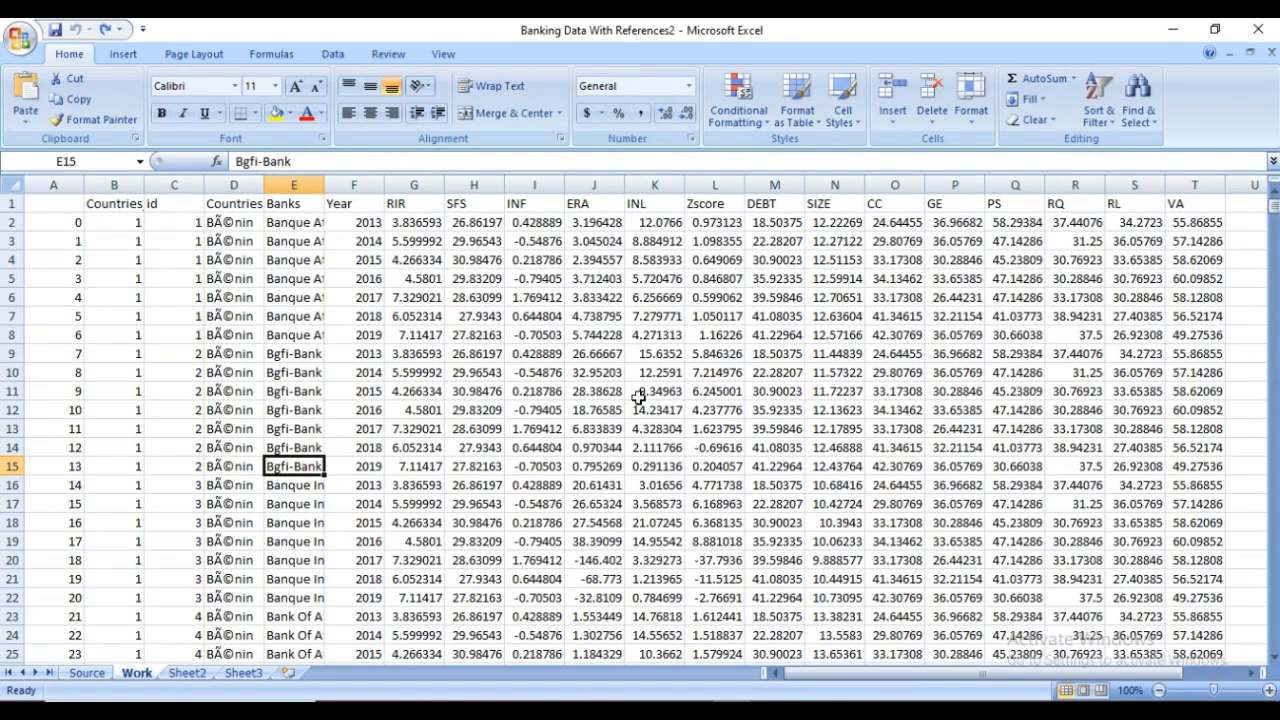
{"action": "left_click", "coordinate": [729, 386]}
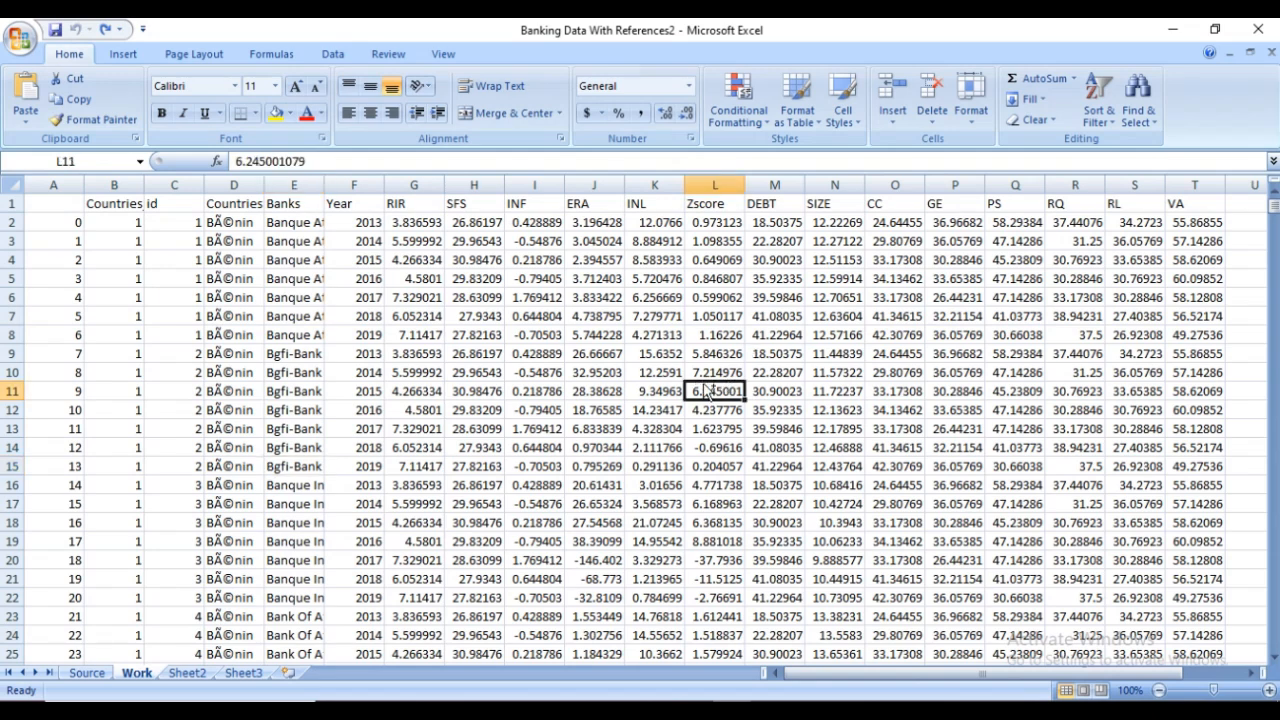
{"action": "key", "text": "ctrl+t"}
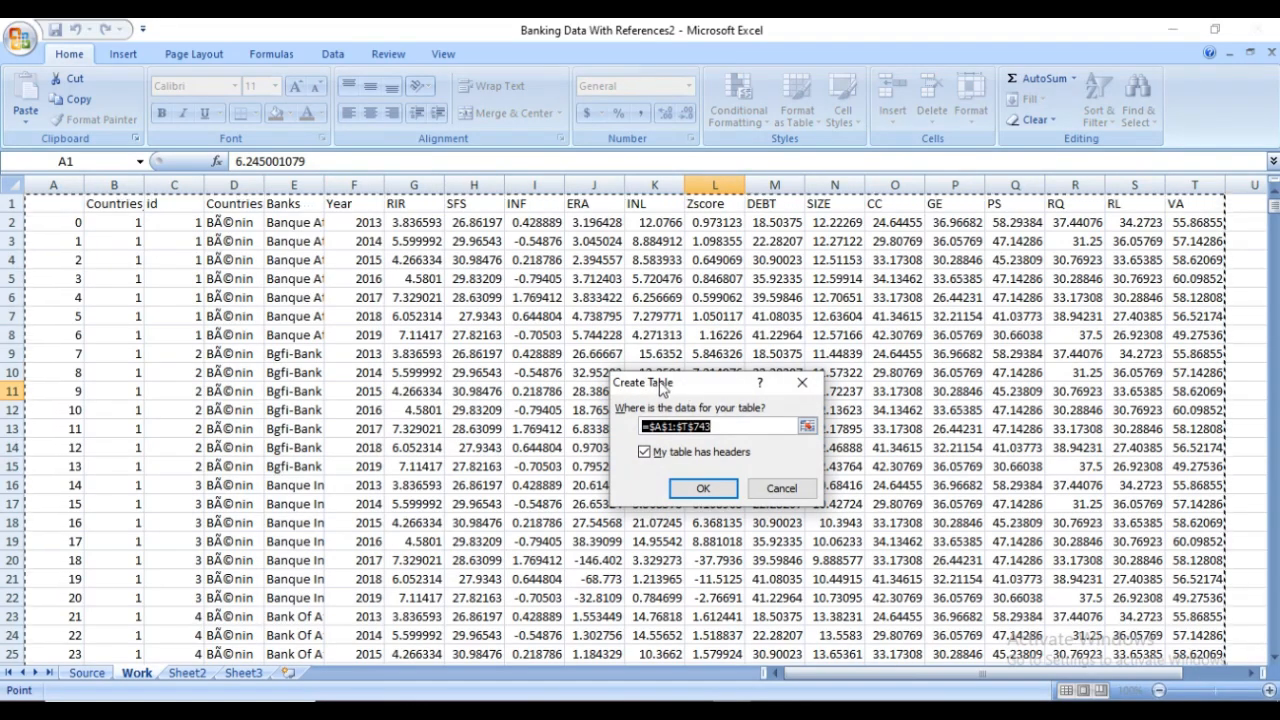
{"action": "left_click", "coordinate": [702, 489]}
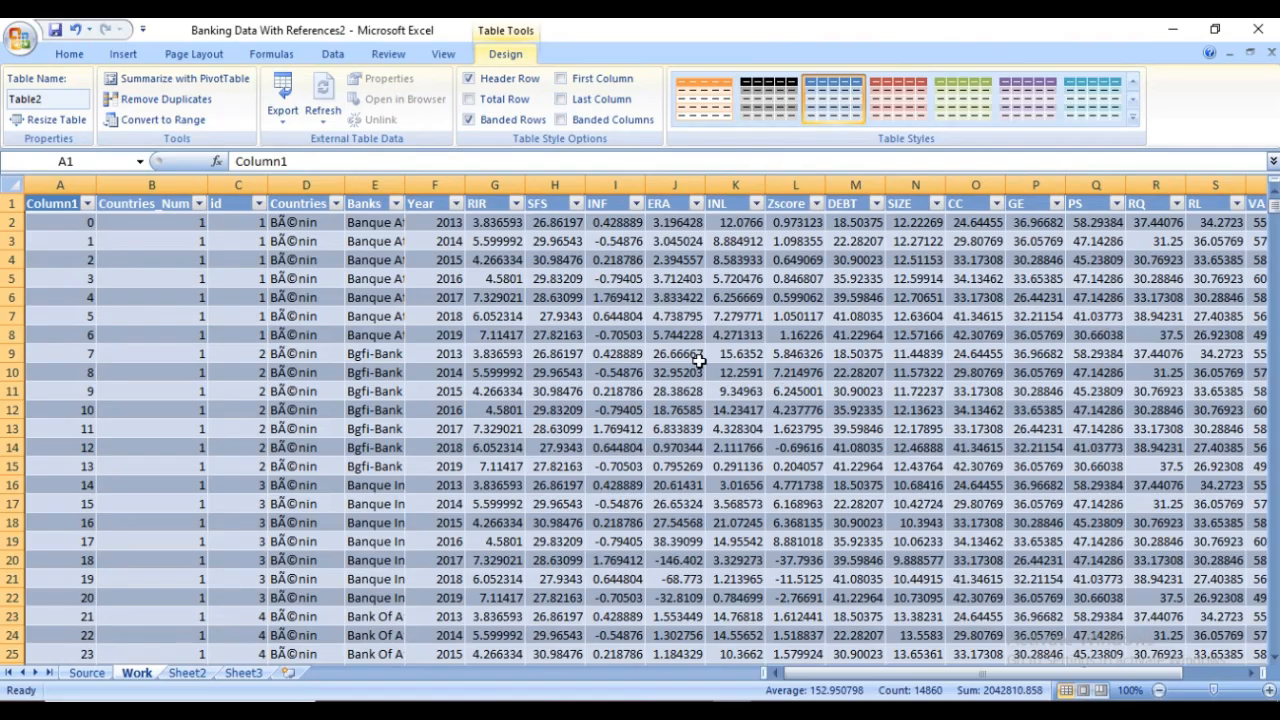
{"action": "left_click_drag", "start_coordinate": [908, 672], "coordinate": [940, 674]}
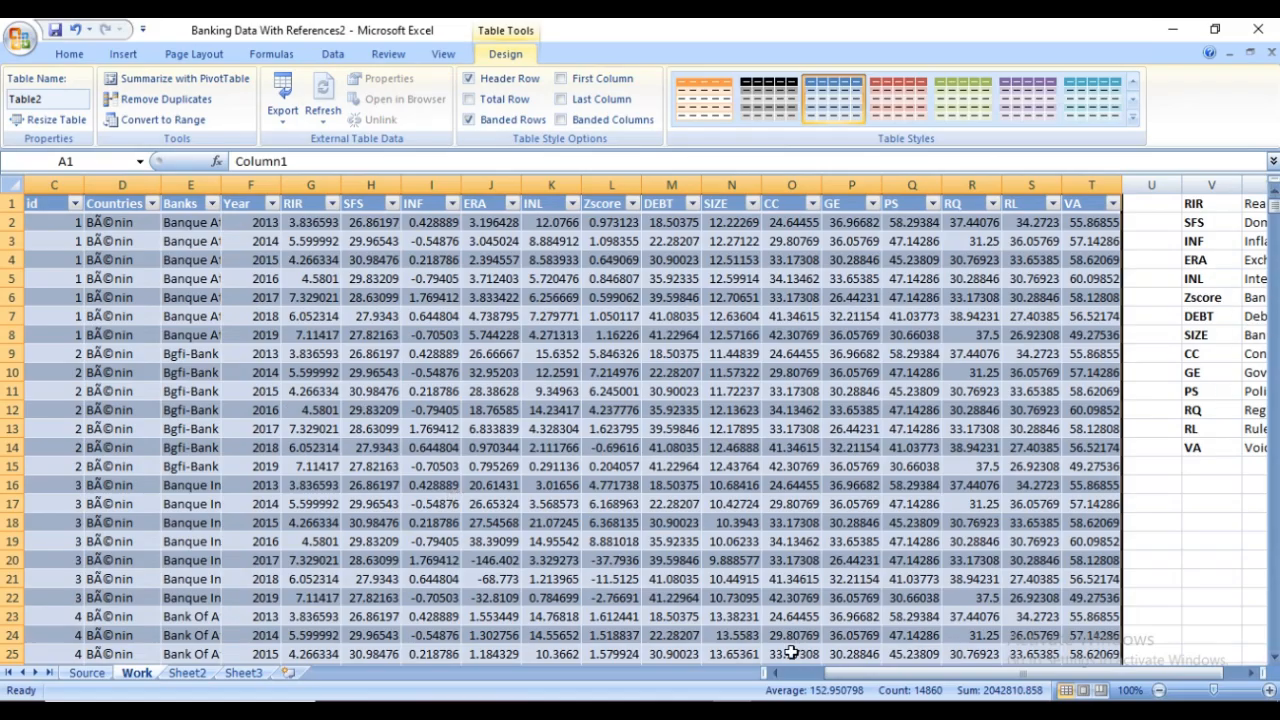
{"action": "left_click_drag", "start_coordinate": [874, 682], "coordinate": [861, 682]}
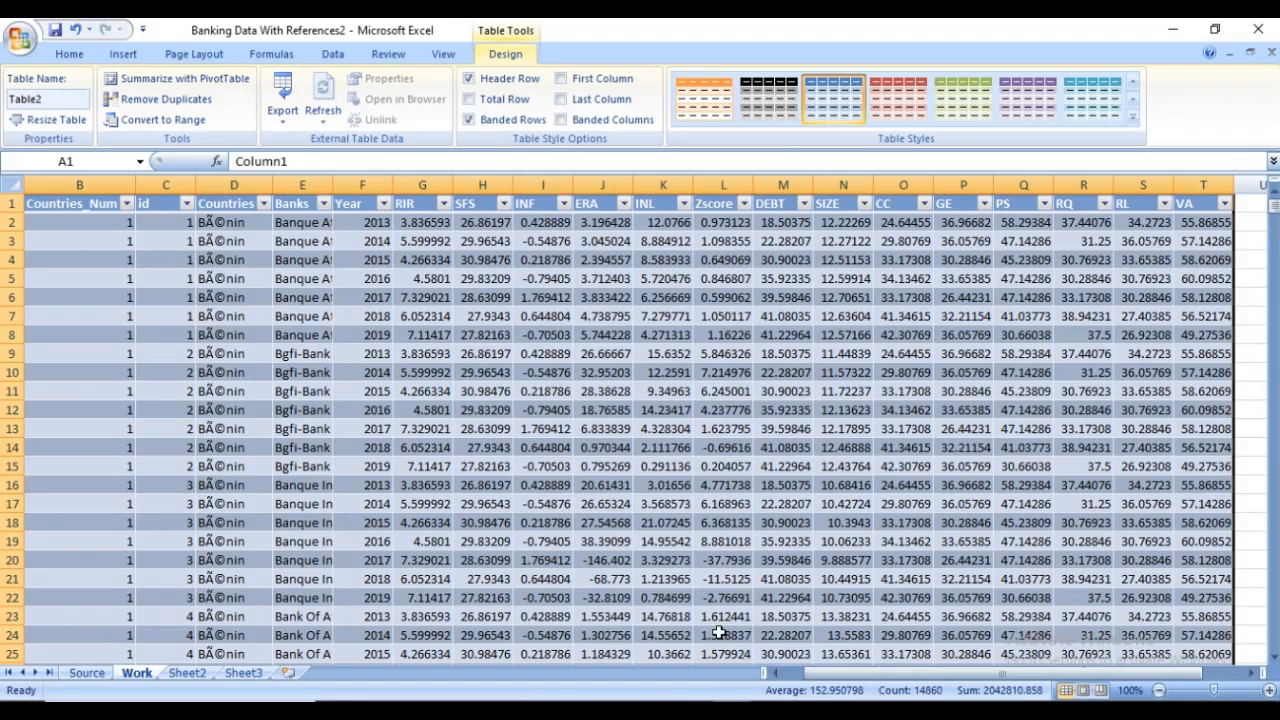
Rename the table on the Work sheet as Banktable and compare the sheet with Source
{"action": "key", "text": "alt+Tab"}
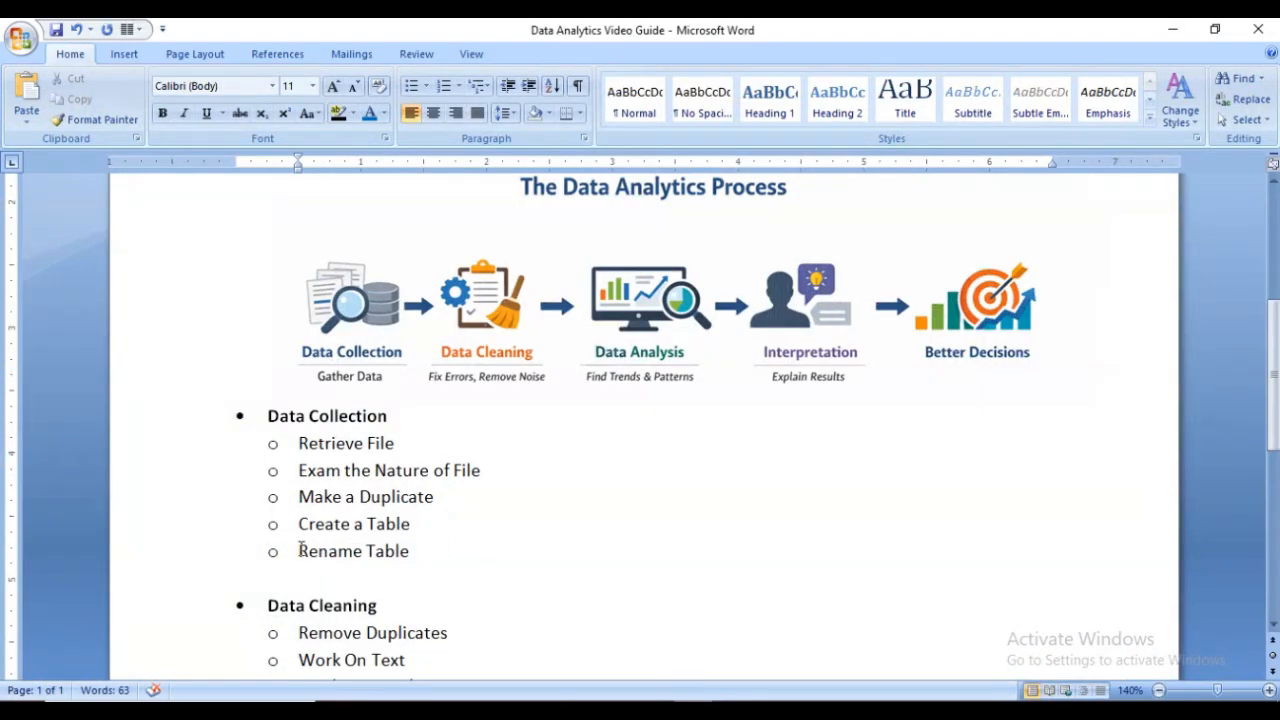
{"action": "key", "text": "alt+Tab"}
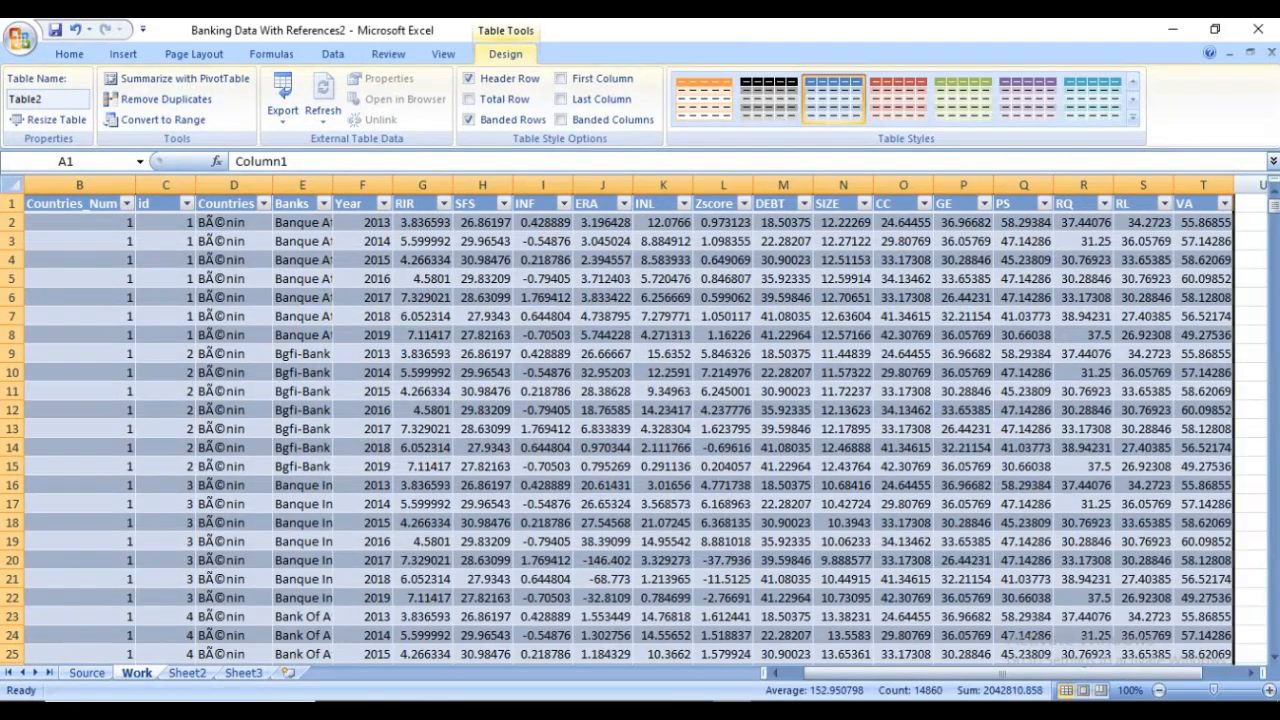
{"action": "double_click", "coordinate": [45, 100]}
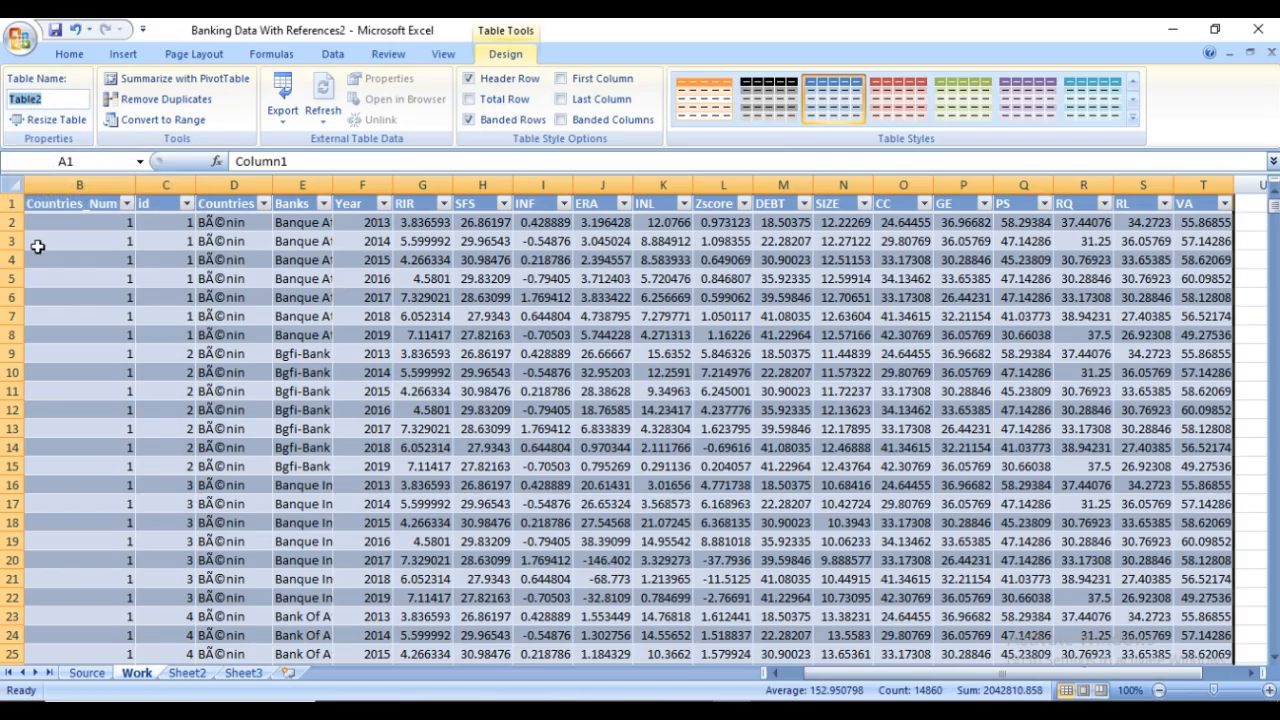
{"action": "type", "text": "Bankt"}
{"action": "key", "text": "Return"}
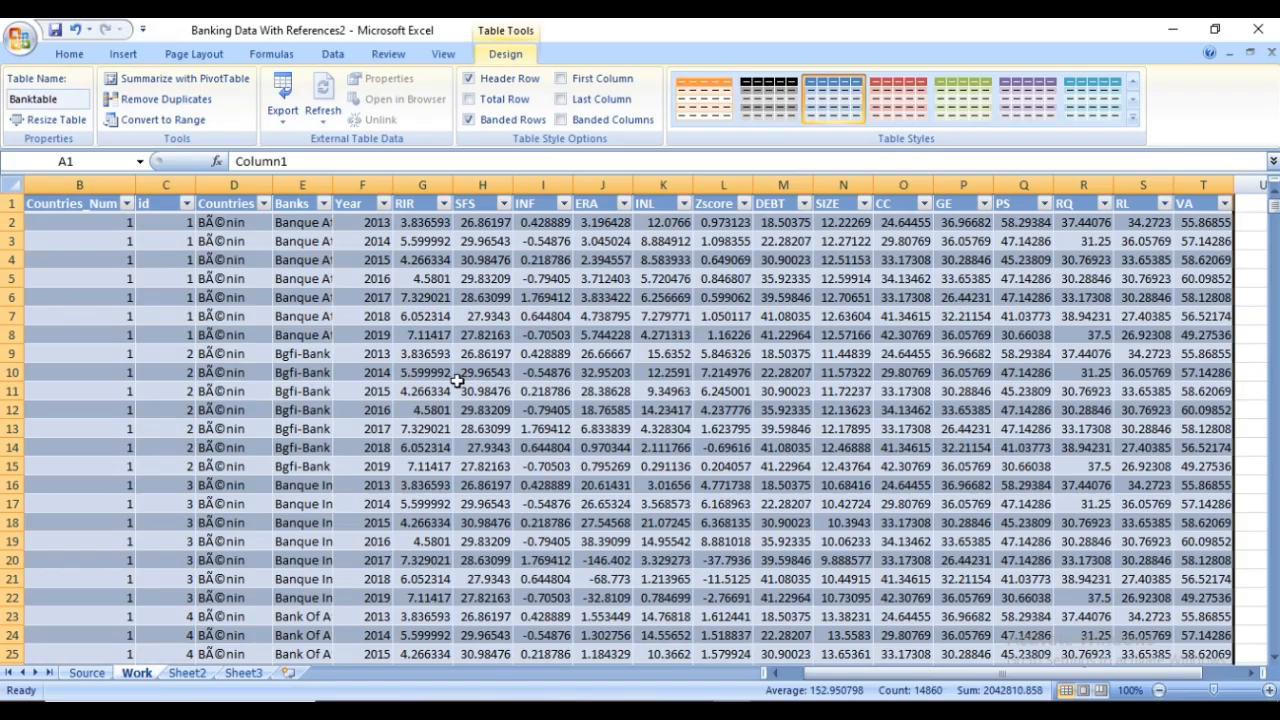
{"action": "left_click", "coordinate": [87, 673]}
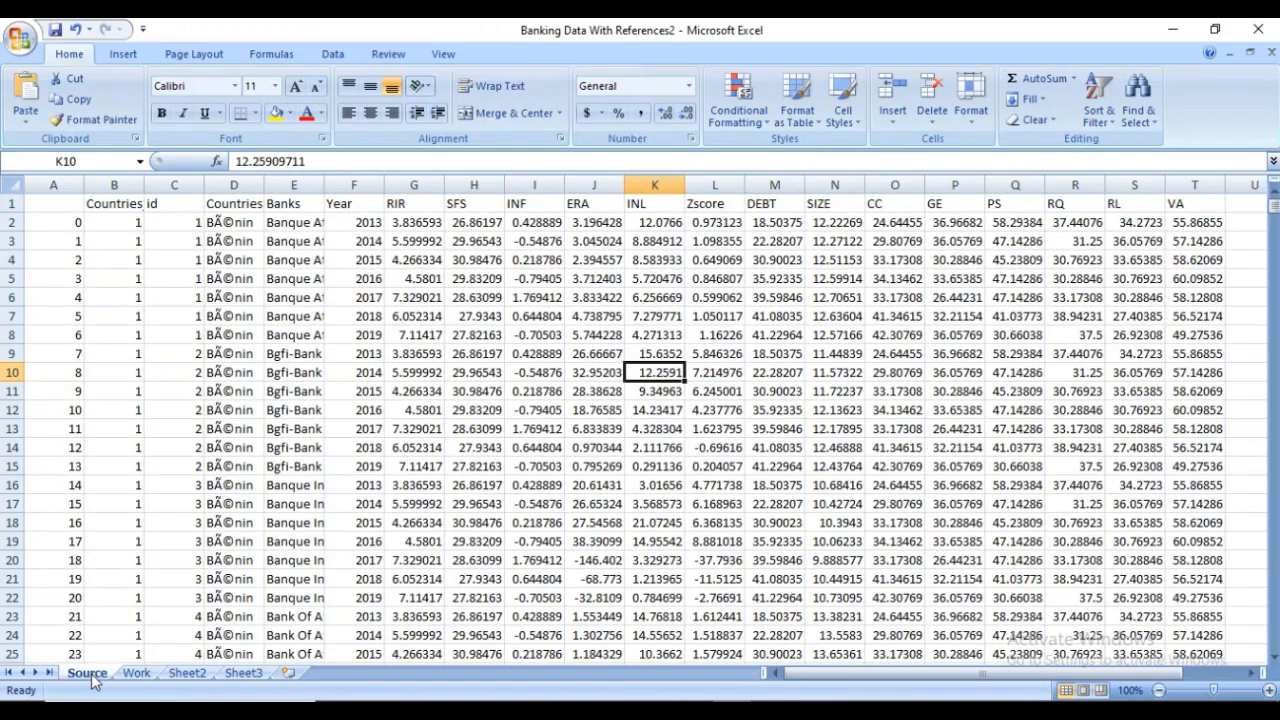
{"action": "left_click", "coordinate": [138, 674]}
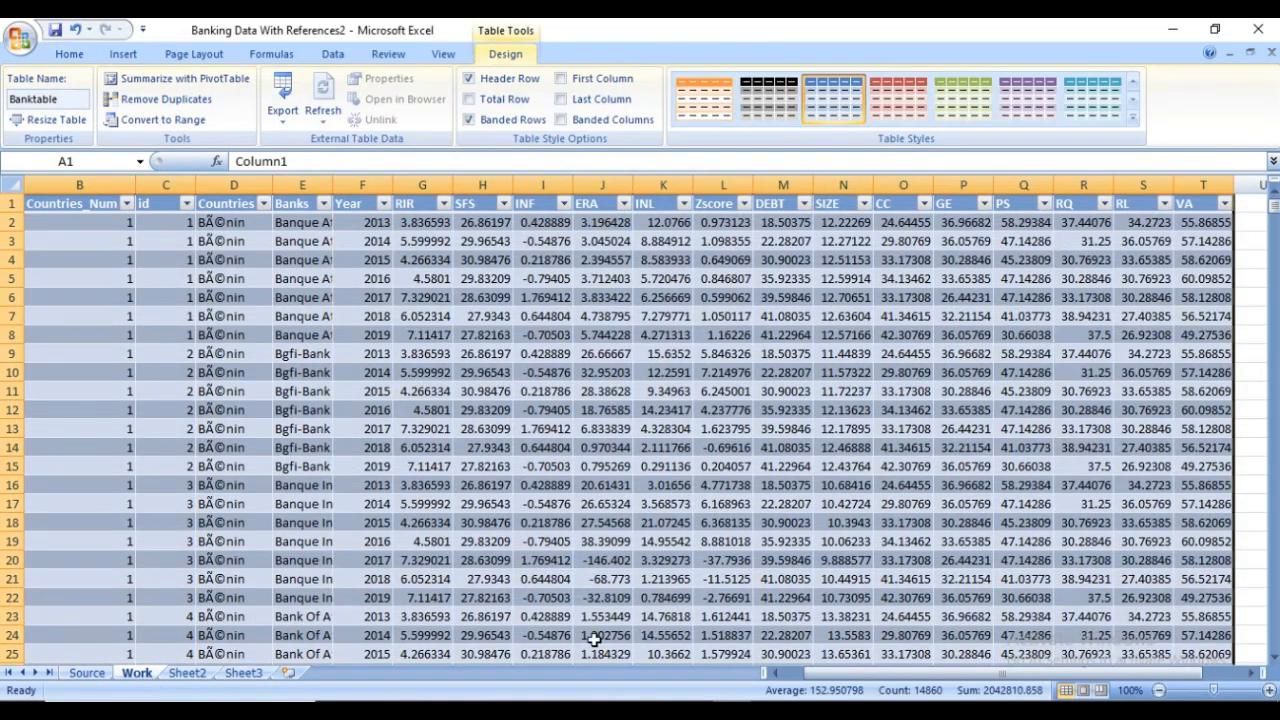
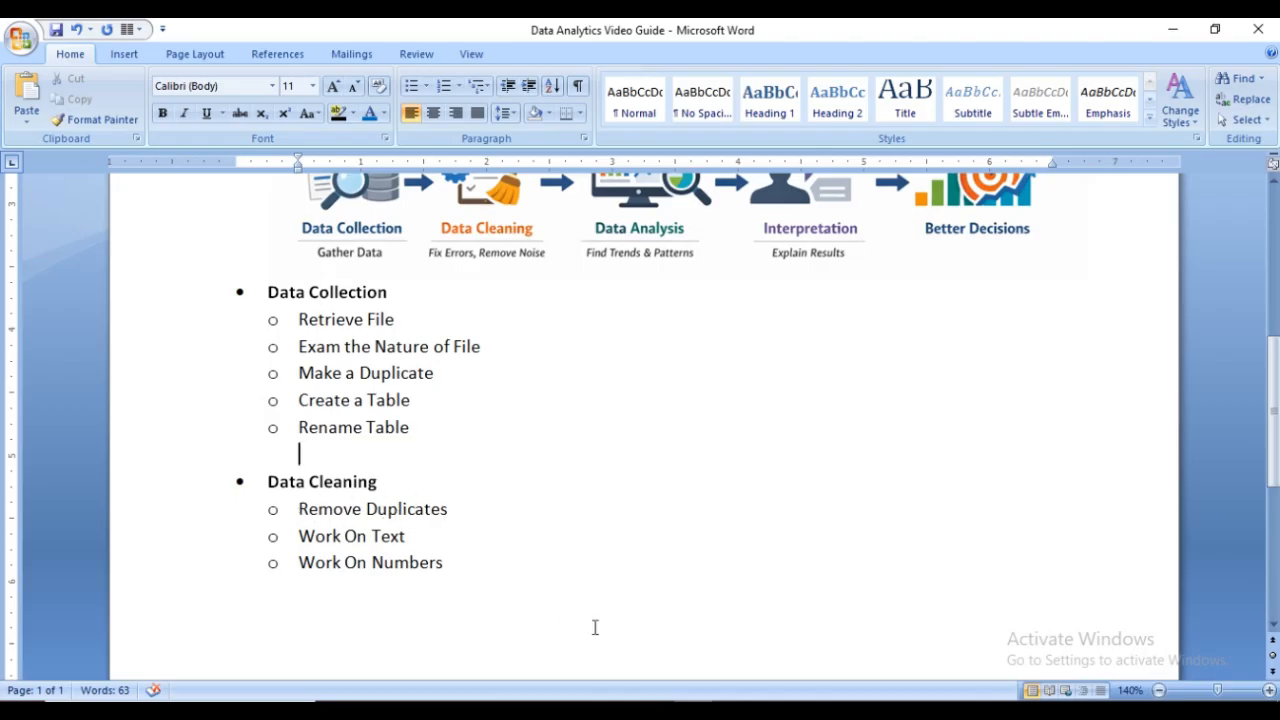
Run Remove Duplicates on the Banktable table with headers, keeping all columns from Column1 to VA selected
{"action": "left_click", "coordinate": [733, 710]}
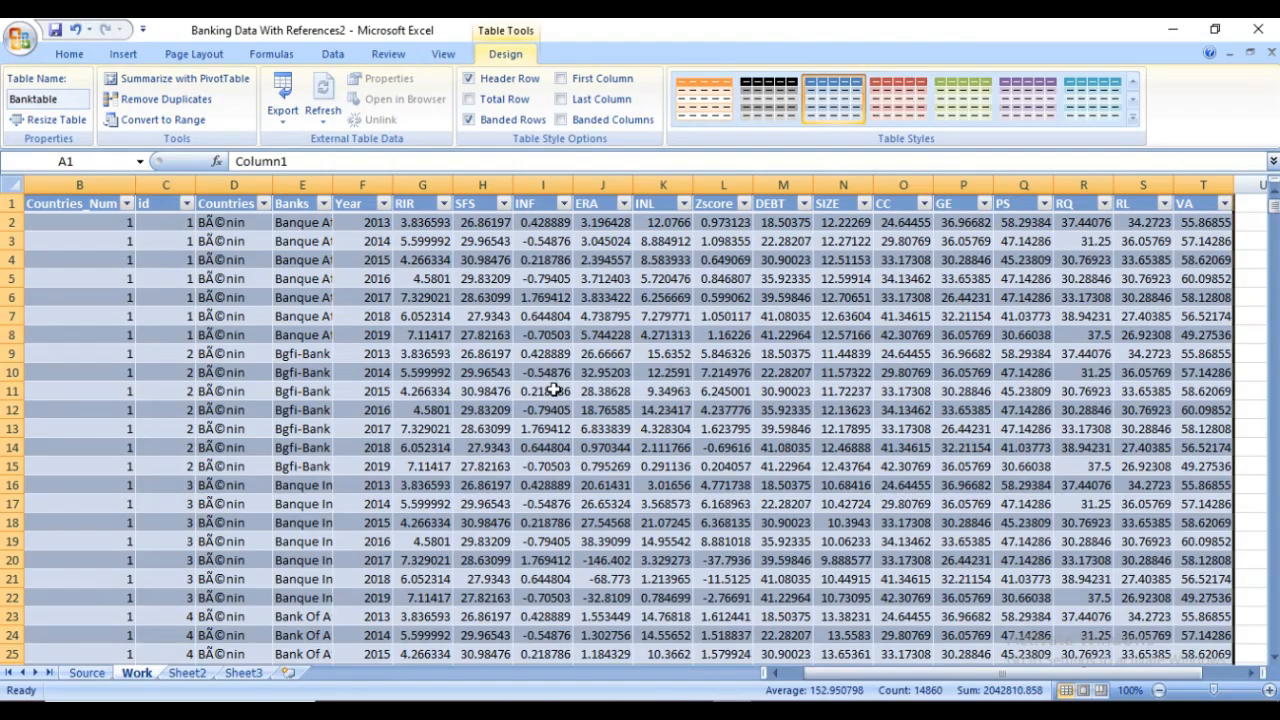
{"action": "left_click", "coordinate": [325, 58]}
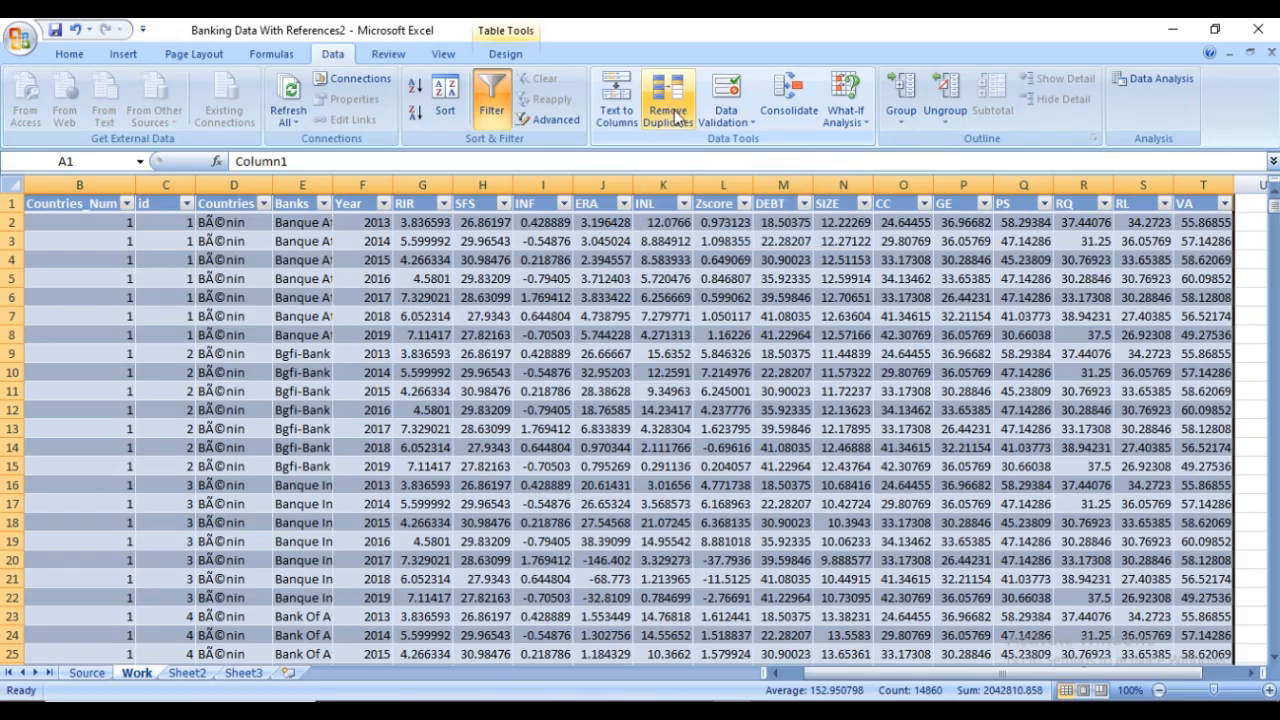
{"action": "left_click", "coordinate": [676, 117]}
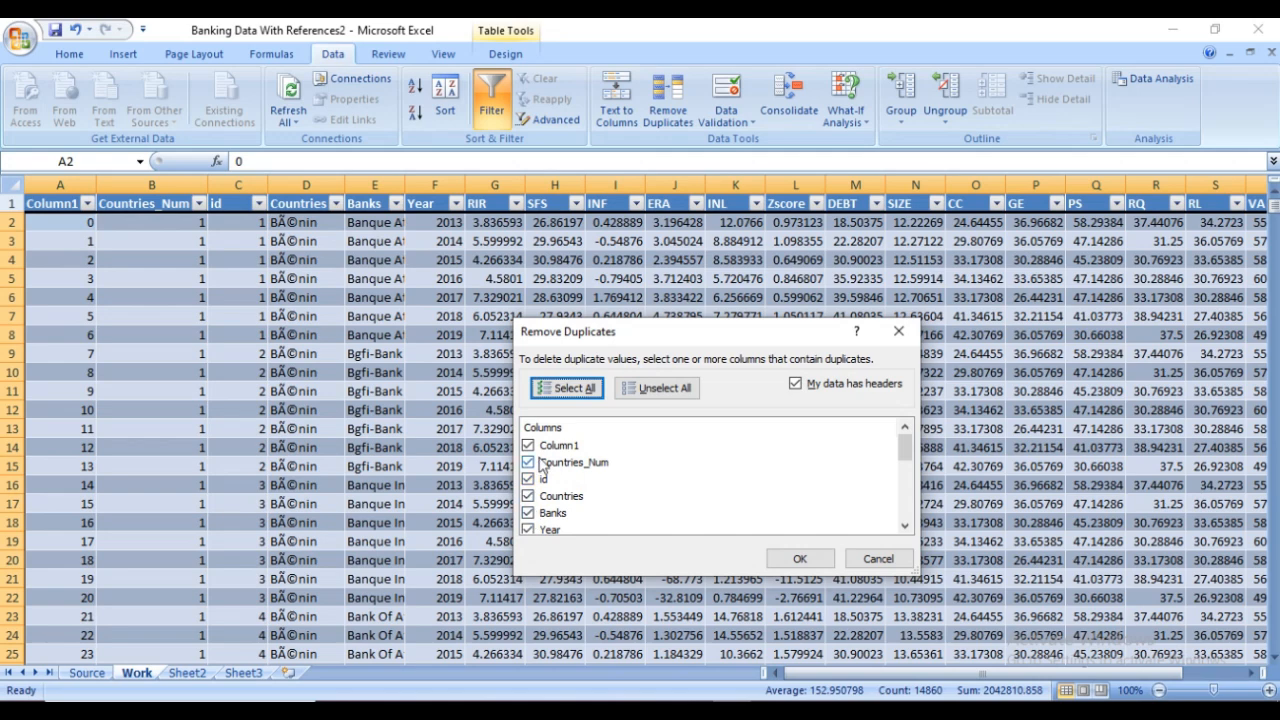
{"action": "scroll", "coordinate": [540, 480], "scroll_direction": "down", "scroll_amount": 5}
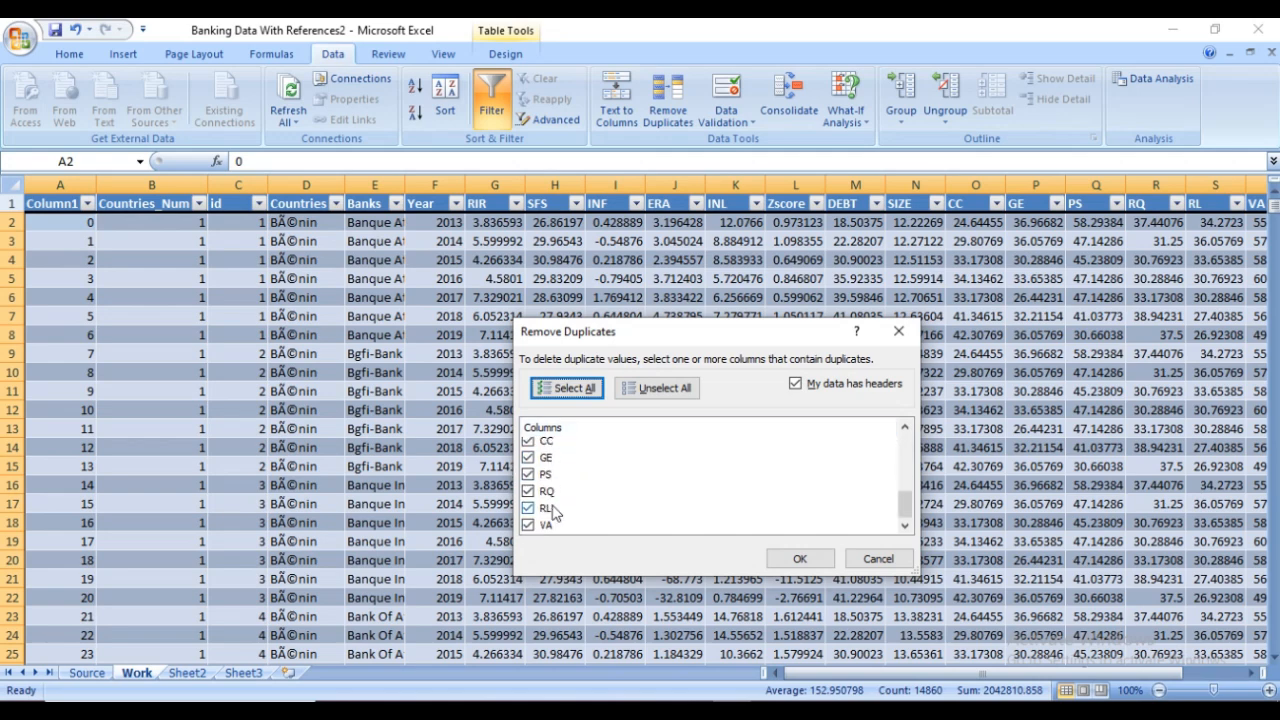
{"action": "left_click", "coordinate": [798, 560]}
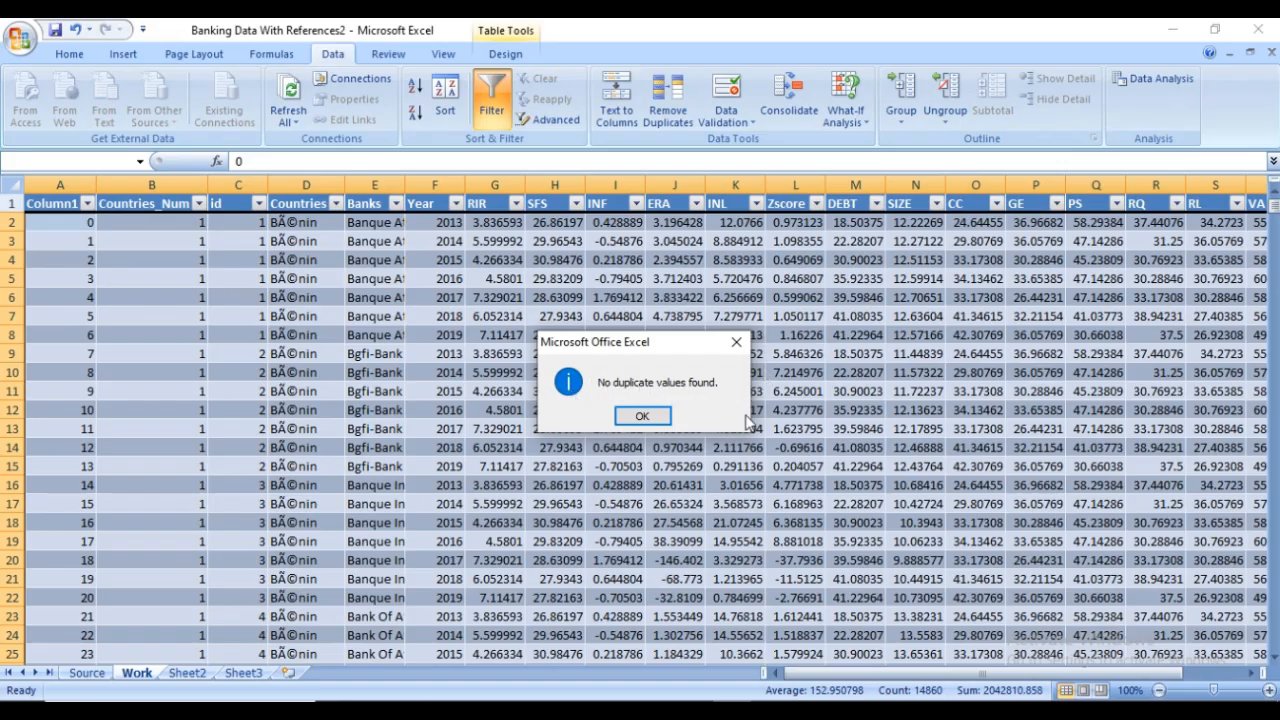
Run Remove Duplicates a second time on the Work sheet's table, treating it as having headers and keeping all columns selected
{"action": "left_click", "coordinate": [643, 418]}
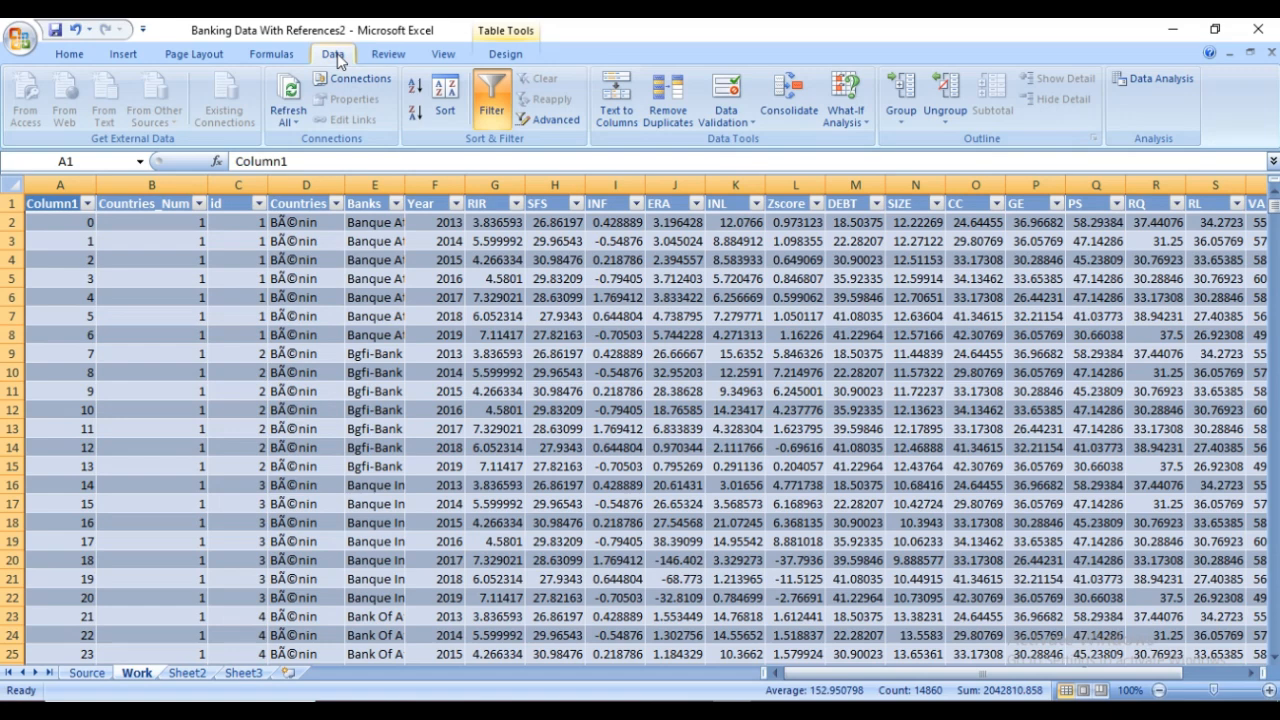
{"action": "left_click", "coordinate": [668, 104]}
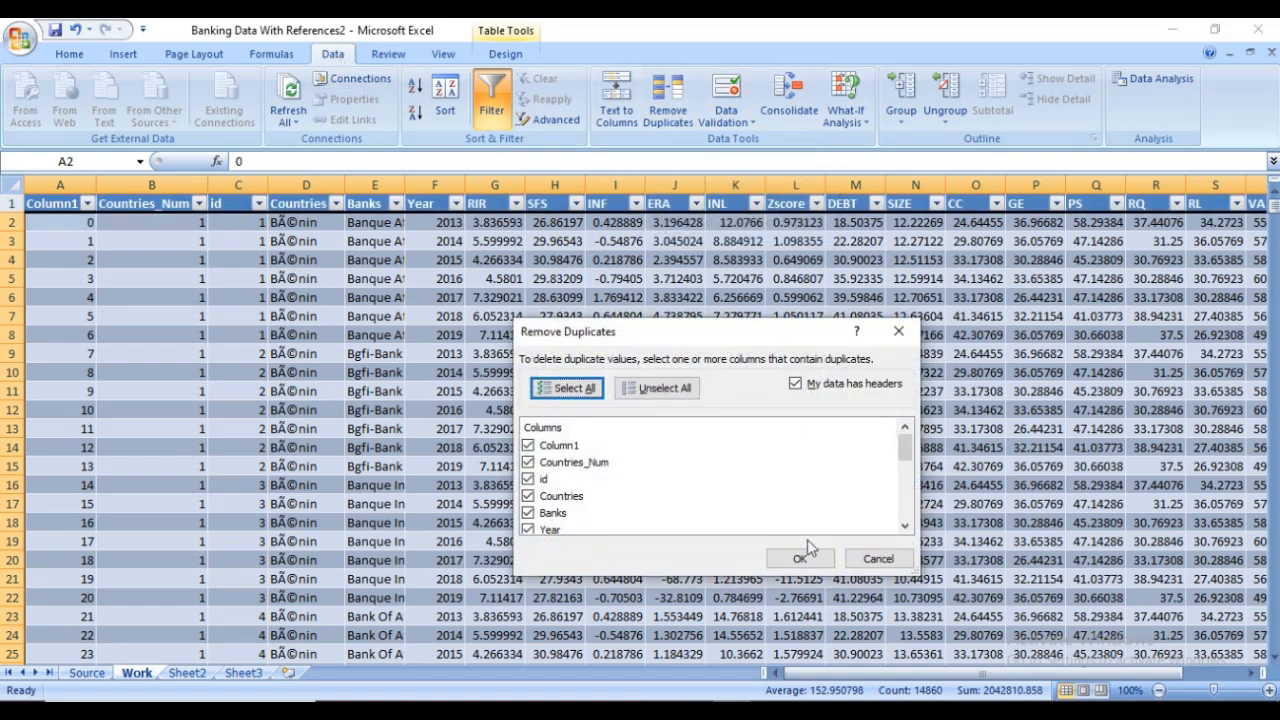
{"action": "left_click", "coordinate": [800, 559]}
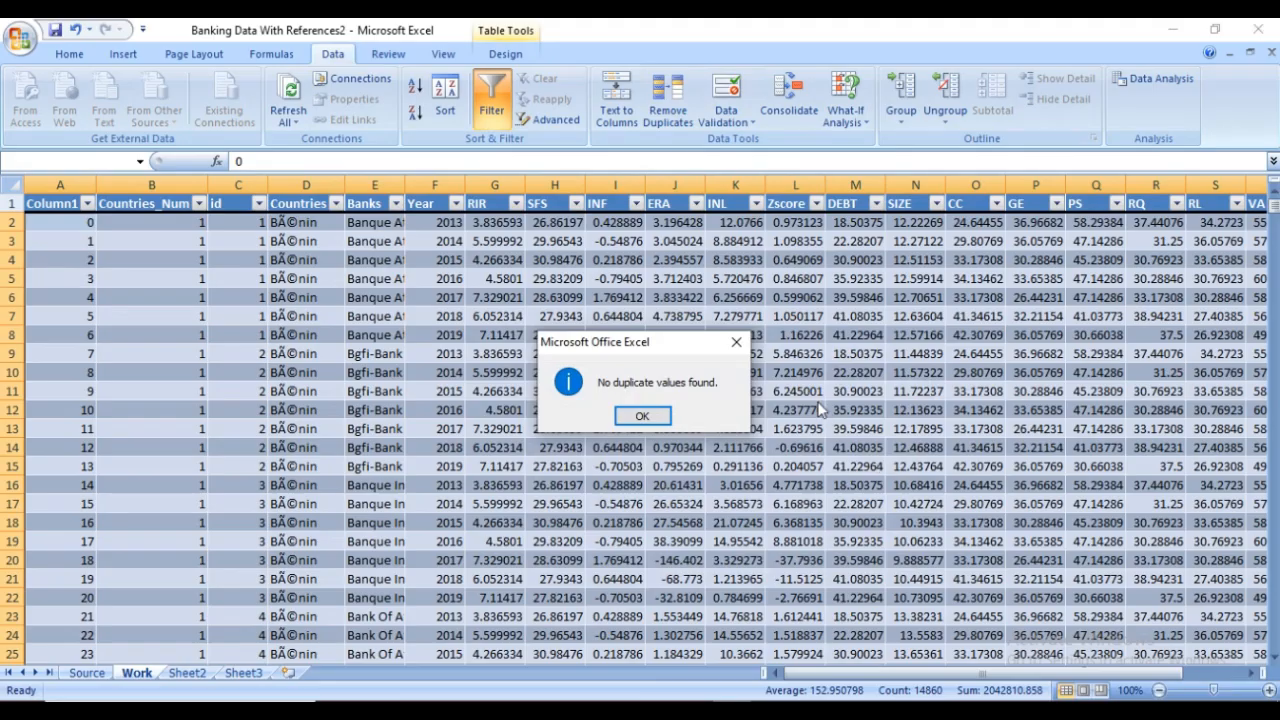
{"action": "left_click", "coordinate": [643, 416]}
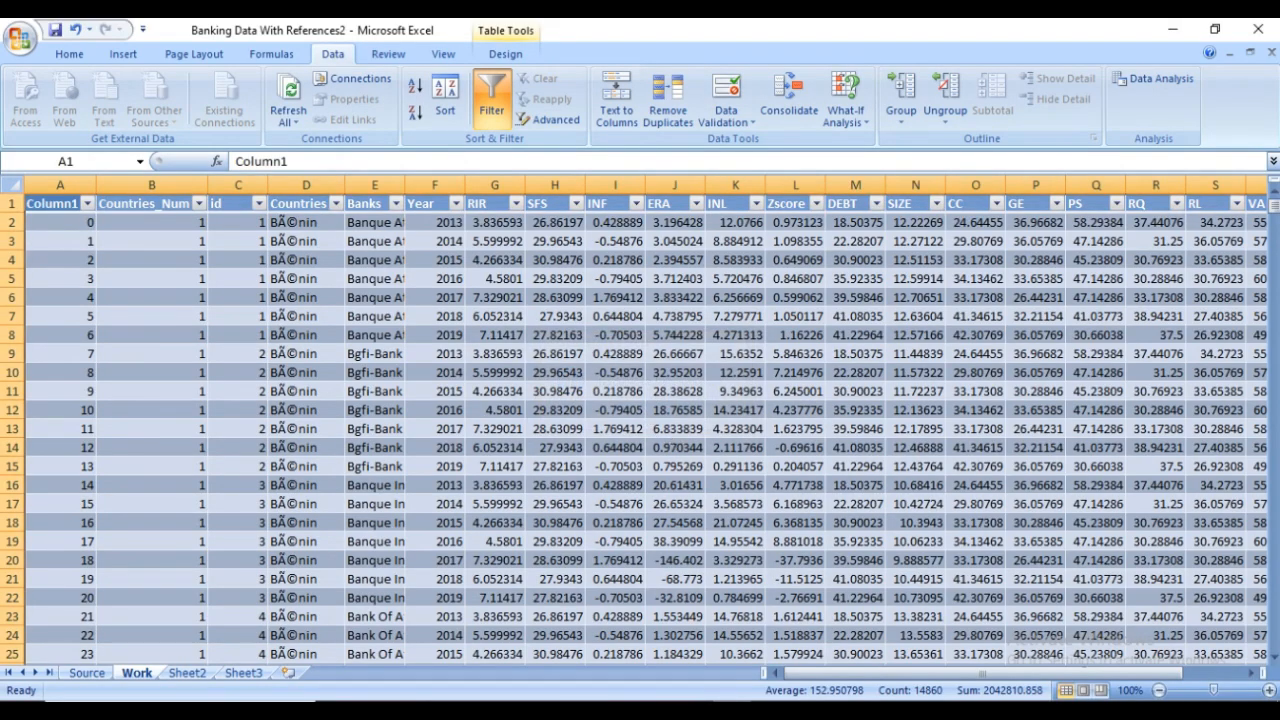
Switch to the Word guide to check the Data Cleaning tasks, and return to the Excel workbook
{"action": "key", "text": "alt+Tab"}
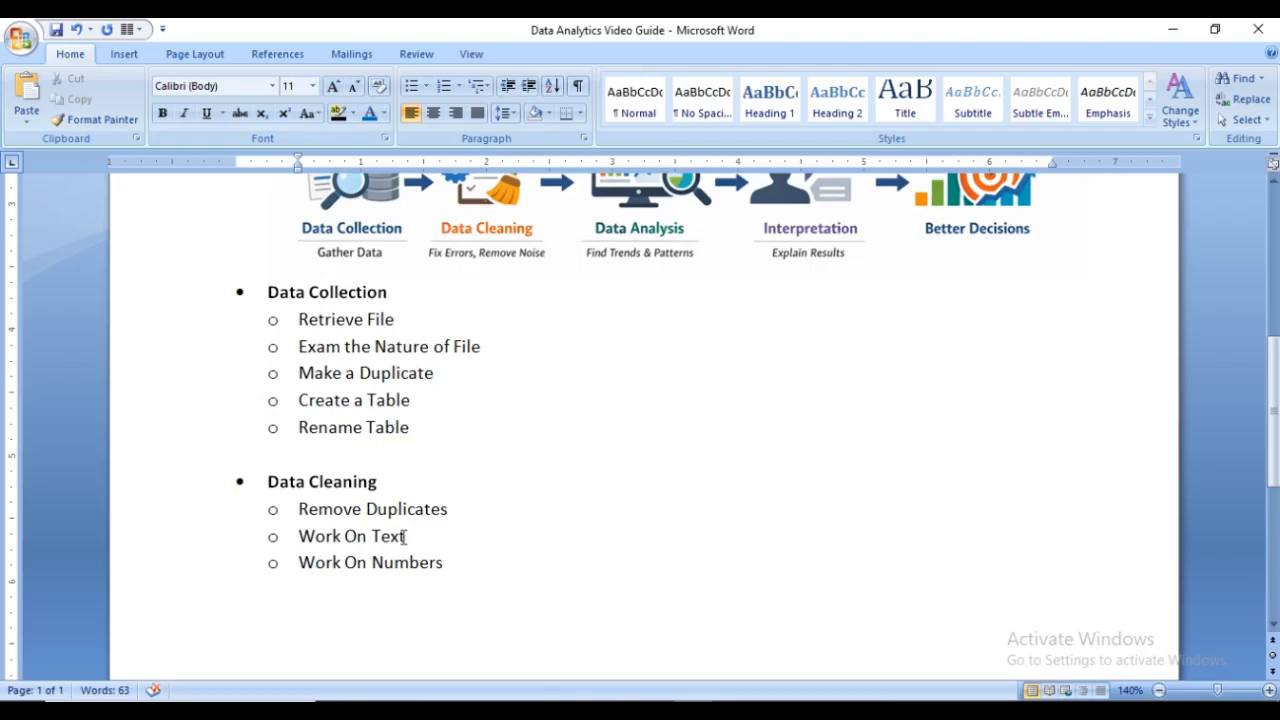
{"action": "key", "text": "alt+Tab"}
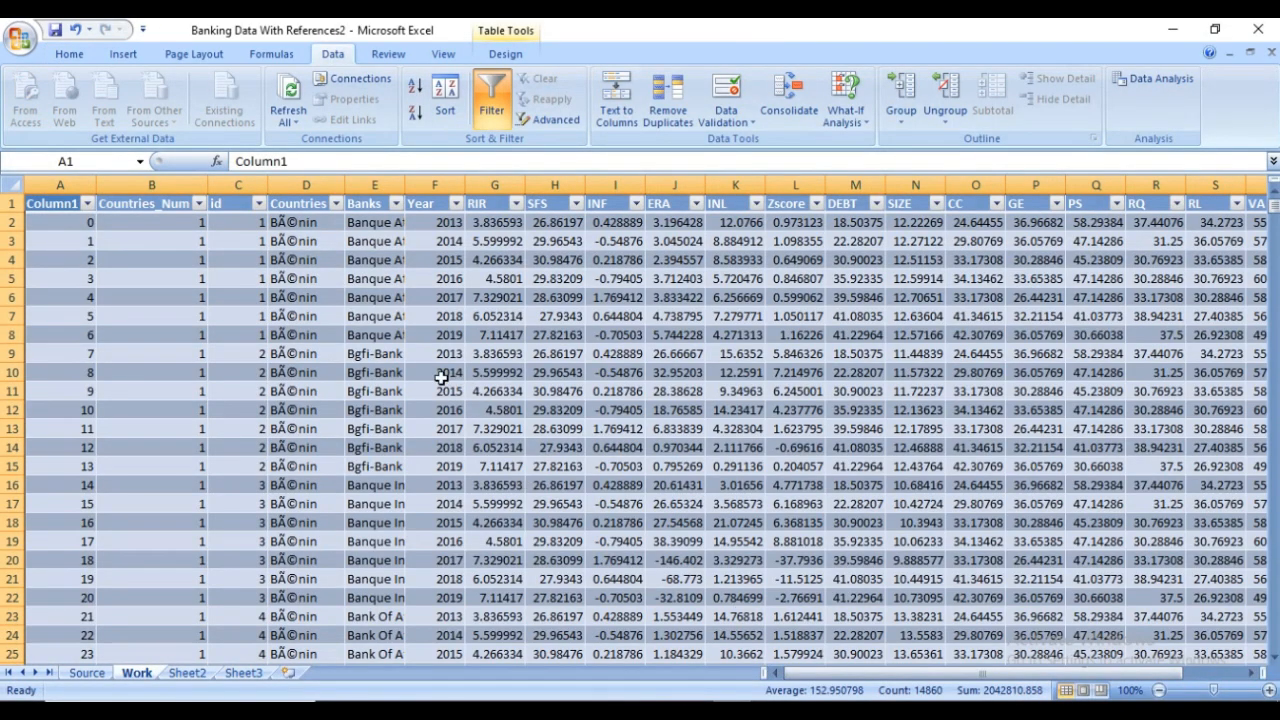
{"action": "left_click", "coordinate": [309, 222]}
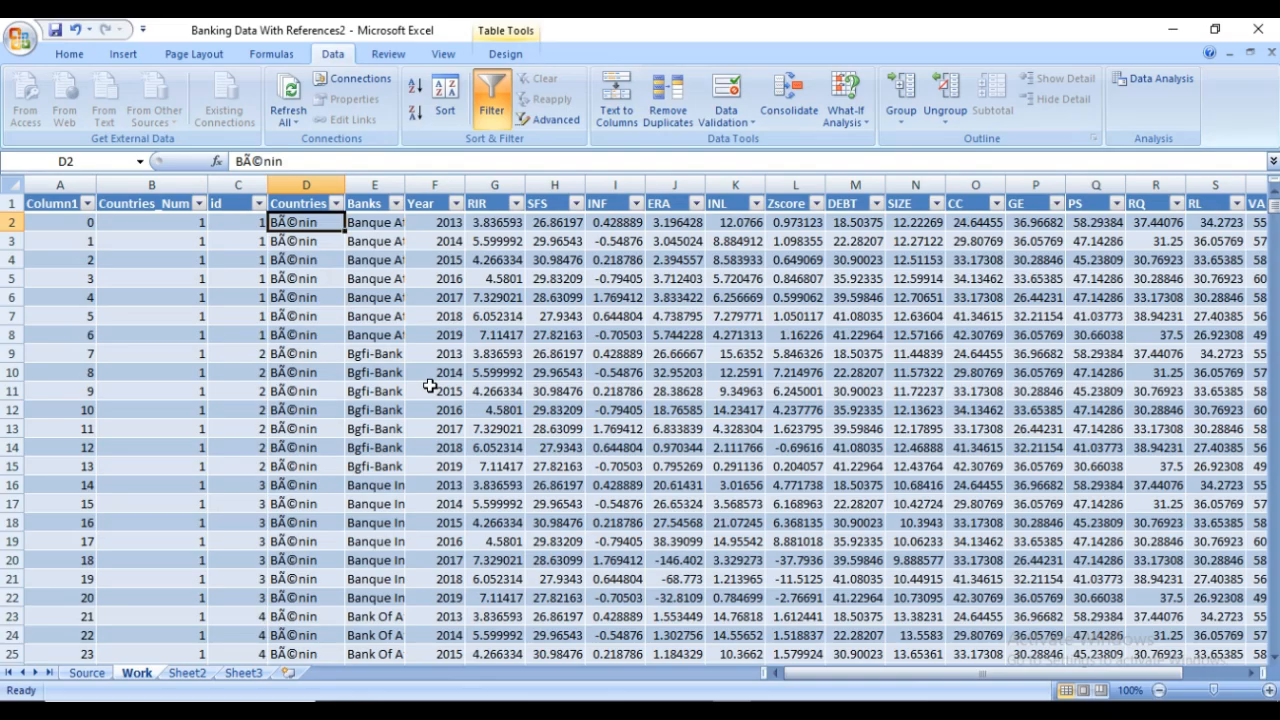
{"action": "key", "text": "ctrl+h"}
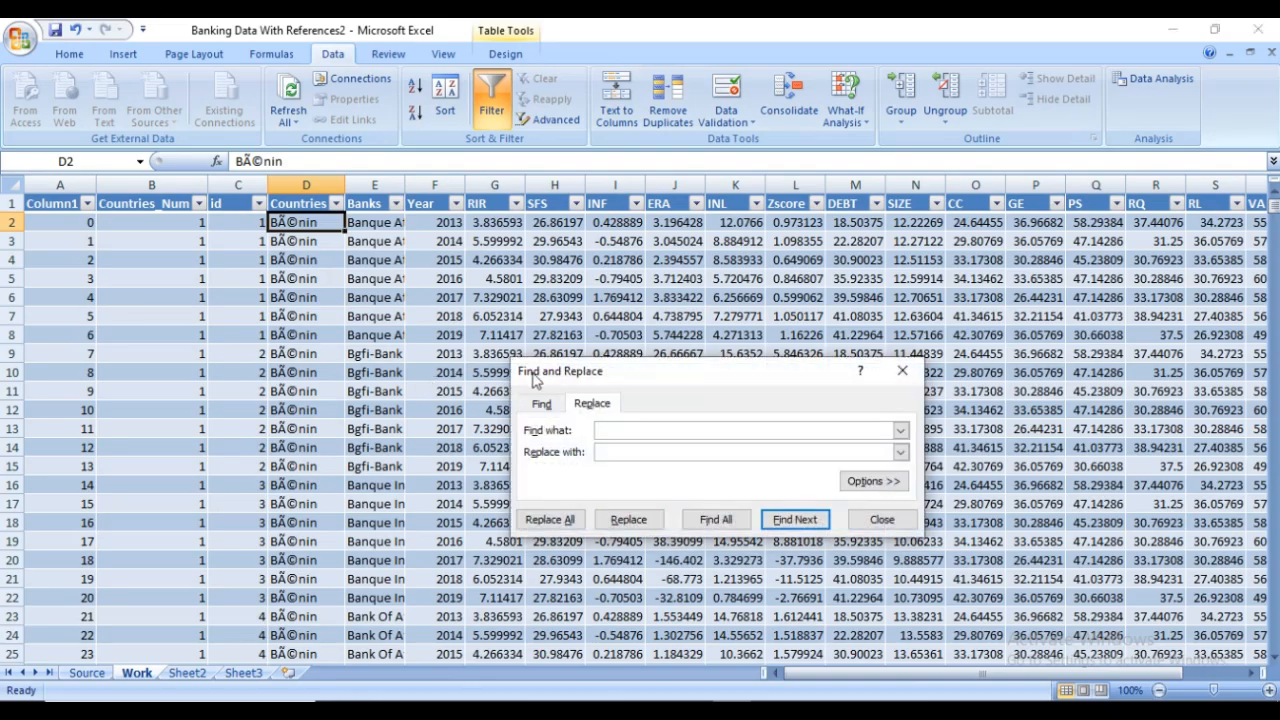
{"action": "left_click", "coordinate": [902, 373]}
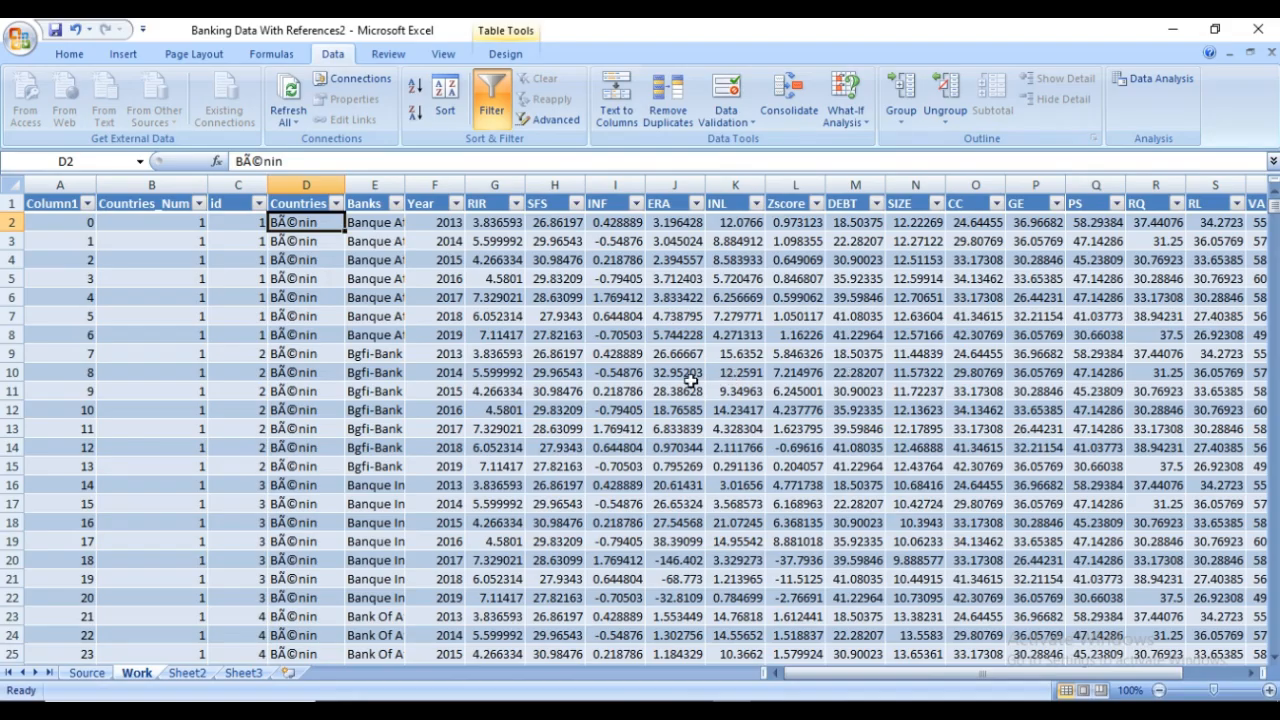
Replace every occurrence of the garbled country name "BÃ©nin" from cell D2 with "Benin" on the Work sheet
{"action": "key", "text": "ctrl+h"}
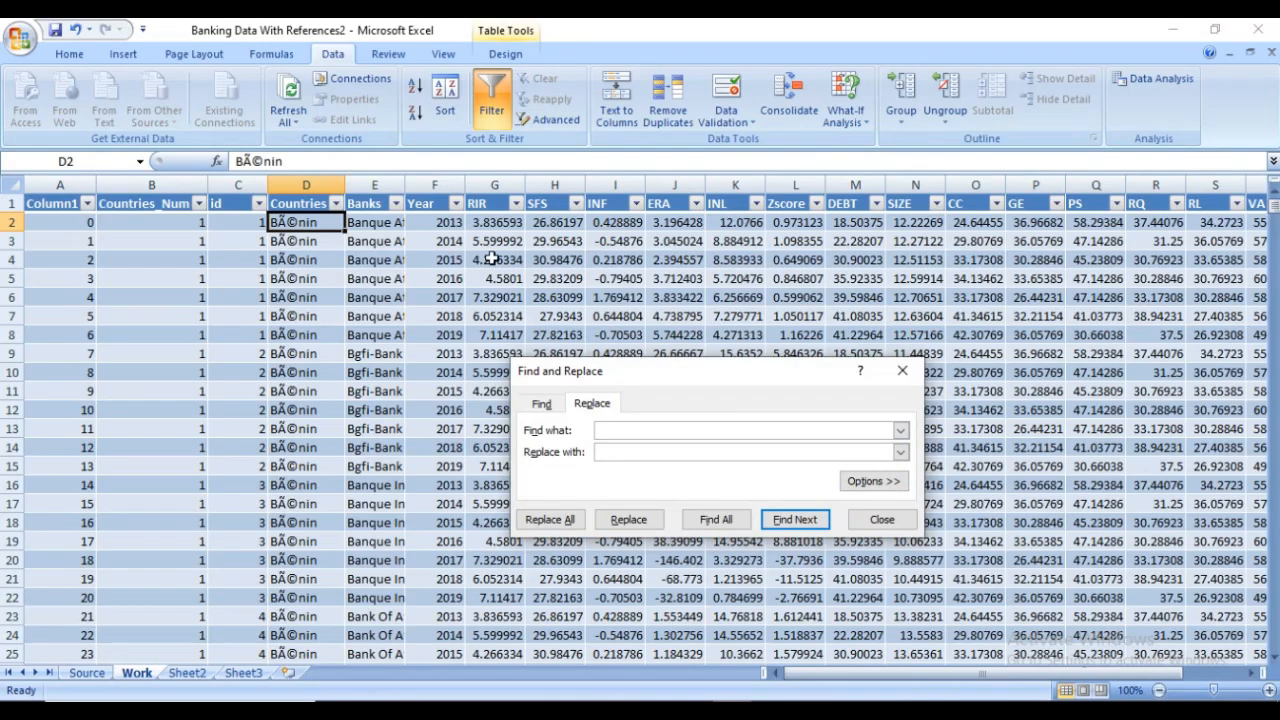
{"action": "right_click", "coordinate": [312, 224]}
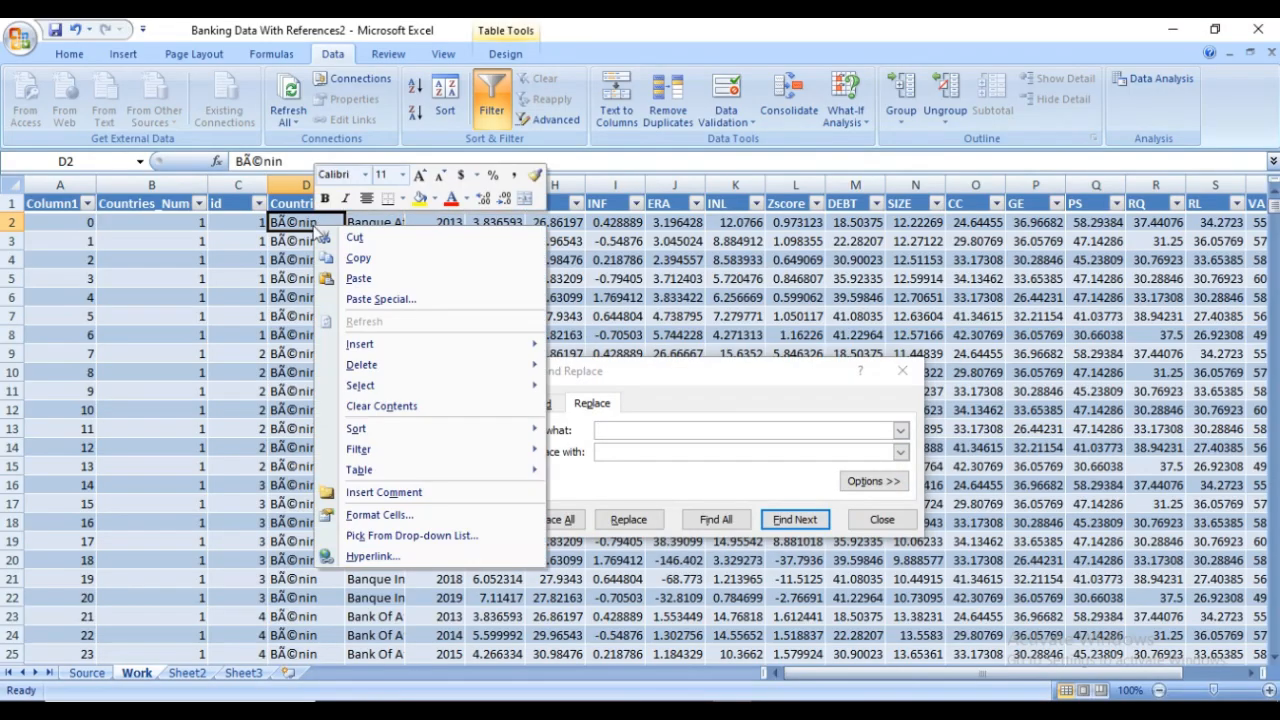
{"action": "left_click", "coordinate": [385, 262]}
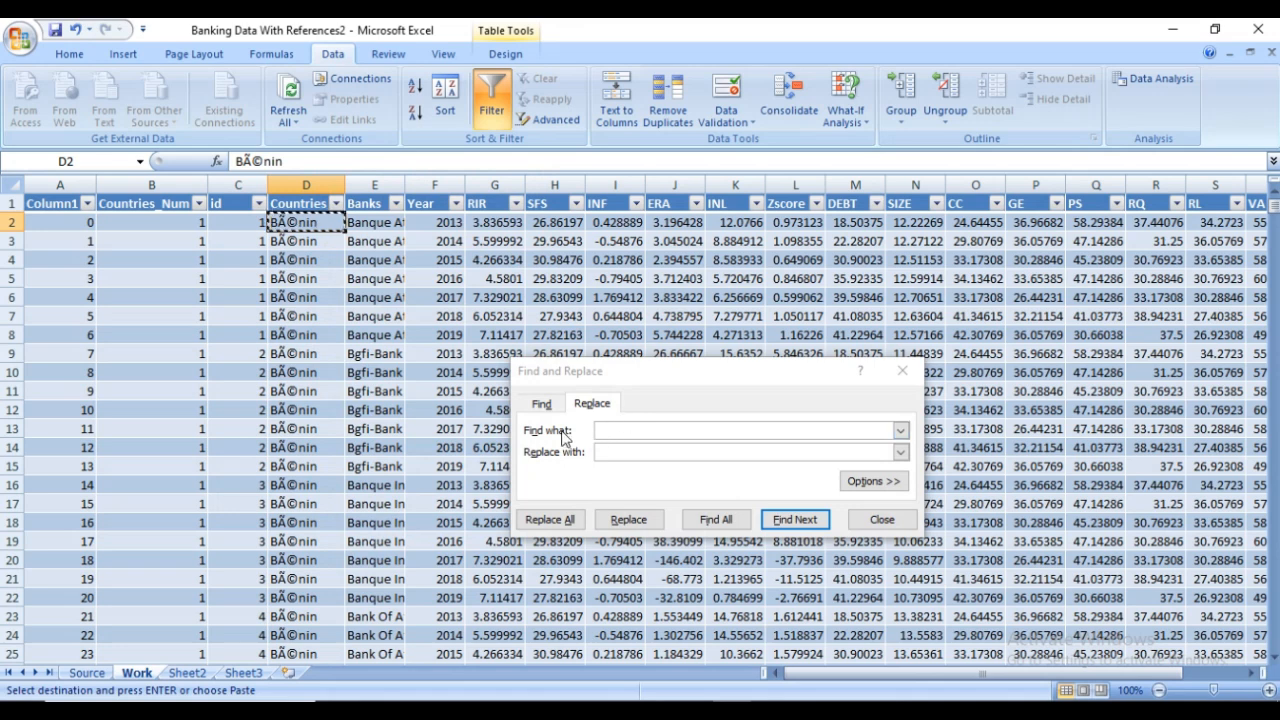
{"action": "left_click", "coordinate": [618, 431]}
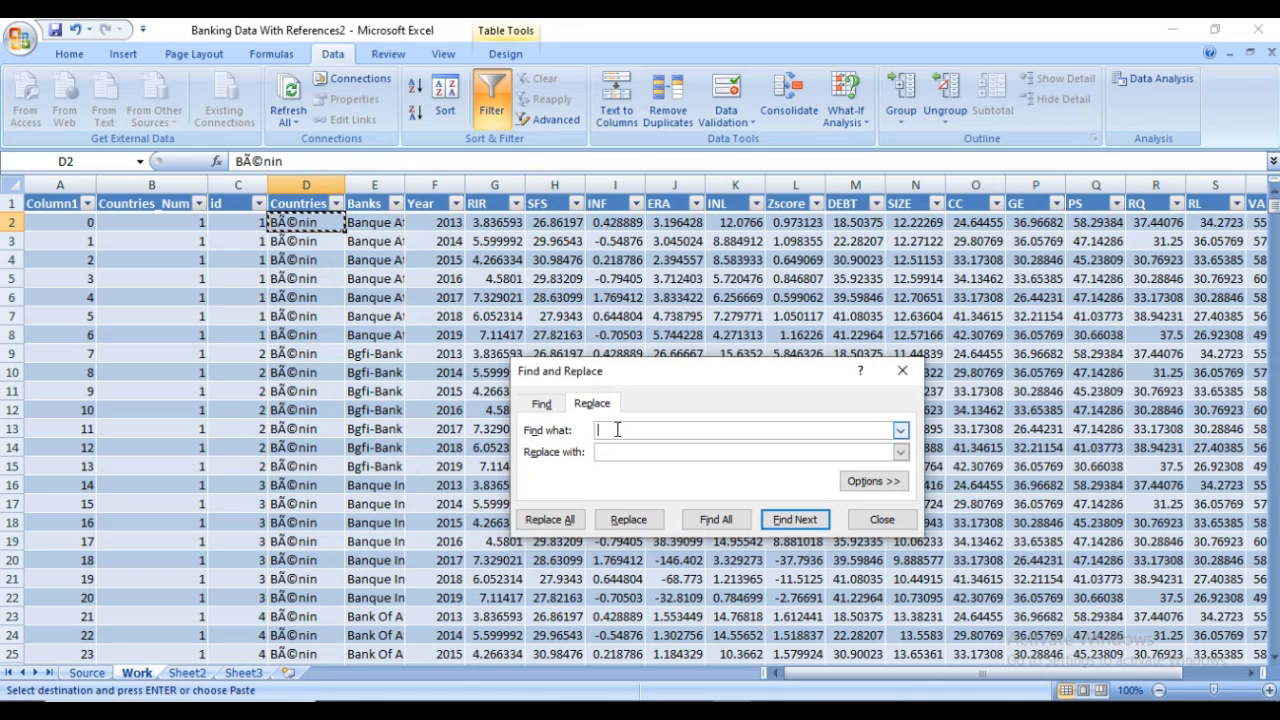
{"action": "right_click", "coordinate": [618, 431]}
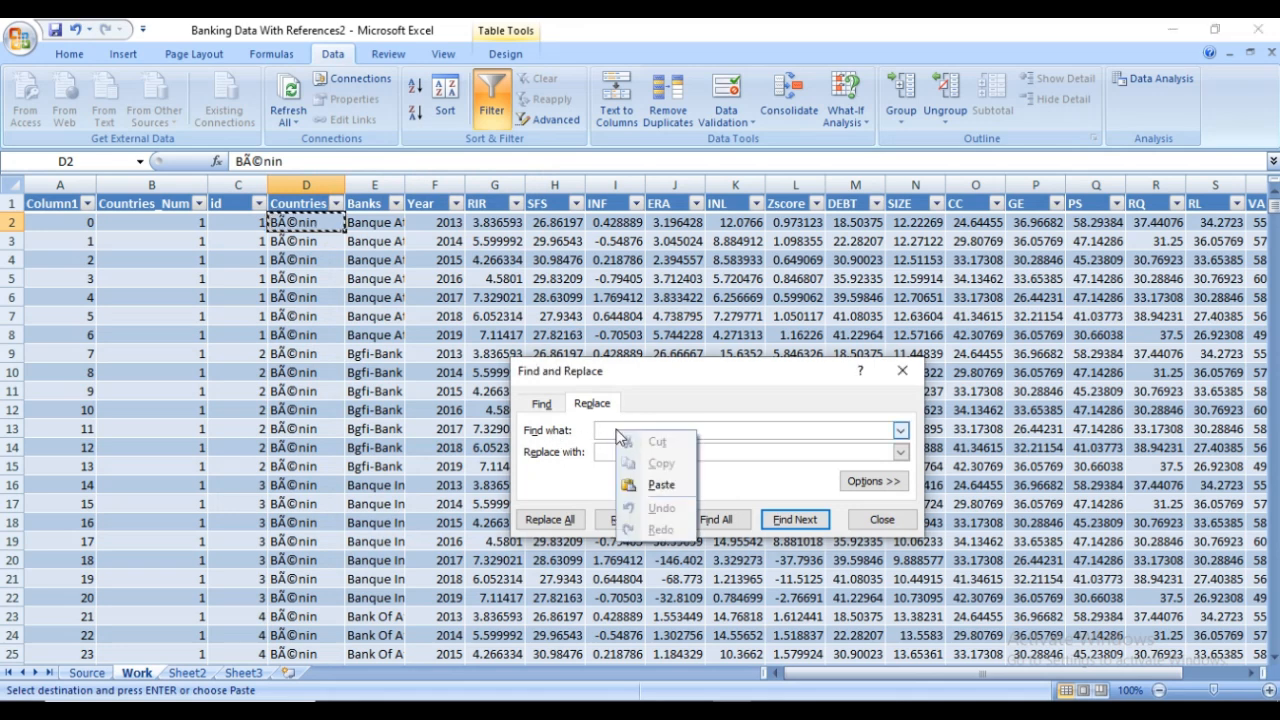
{"action": "left_click", "coordinate": [668, 486]}
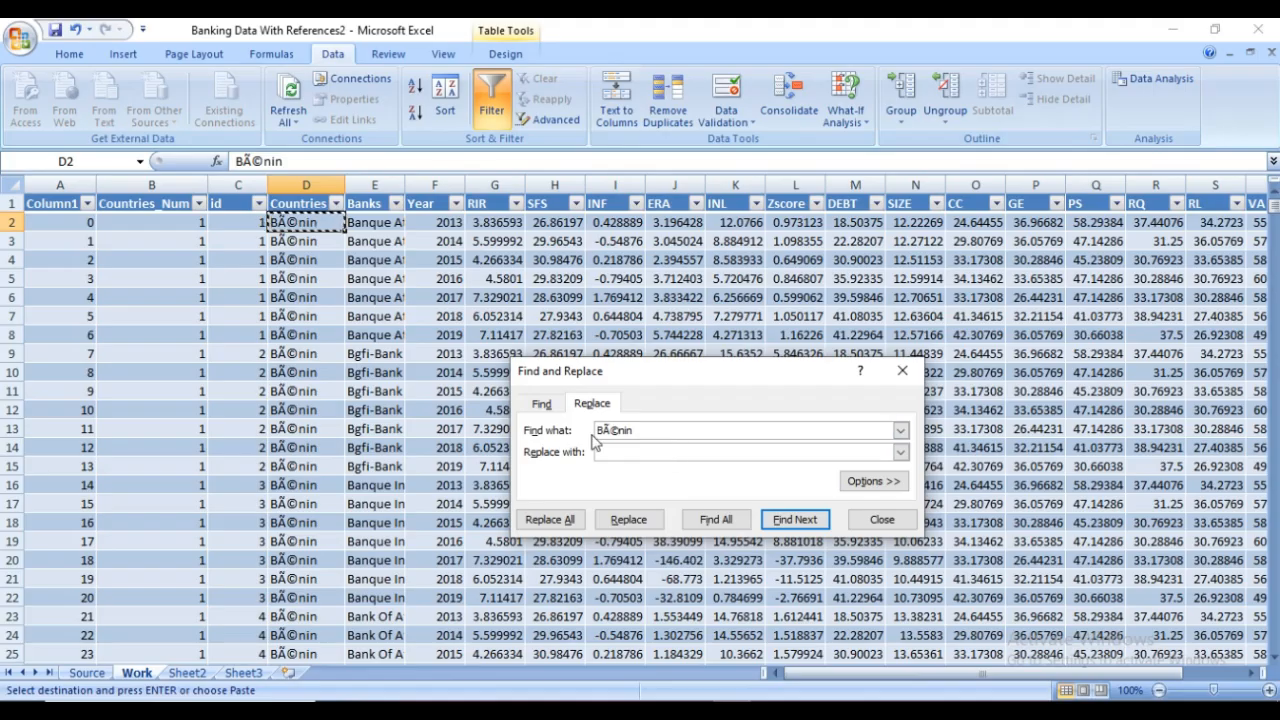
{"action": "left_click", "coordinate": [660, 451]}
{"action": "type", "text": "B"}
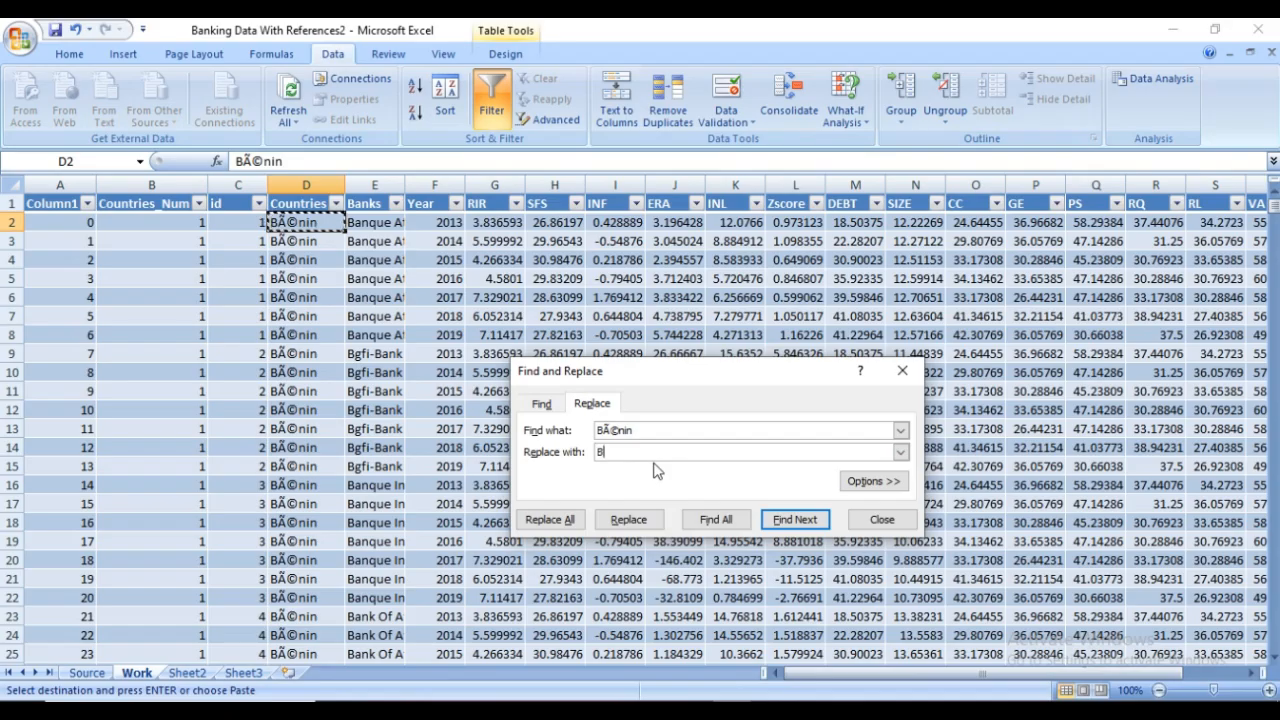
{"action": "type", "text": "enin"}
{"action": "left_click", "coordinate": [552, 520]}
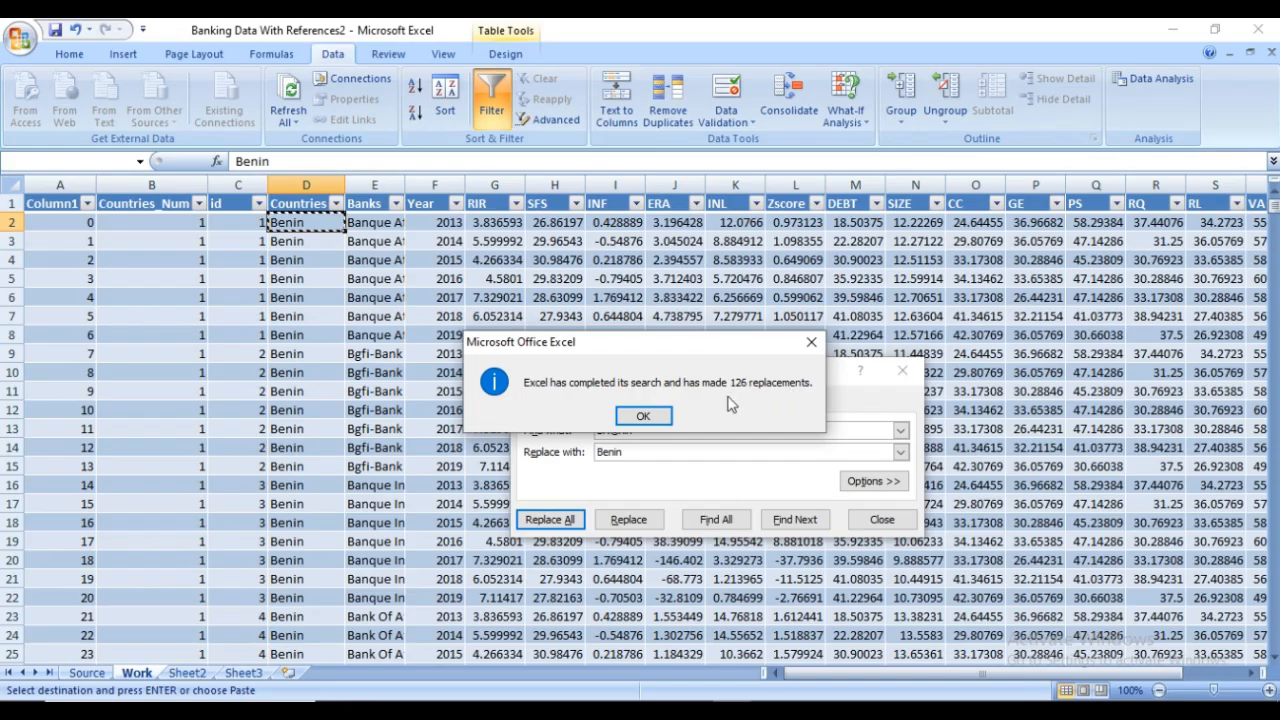
{"action": "left_click", "coordinate": [643, 418]}
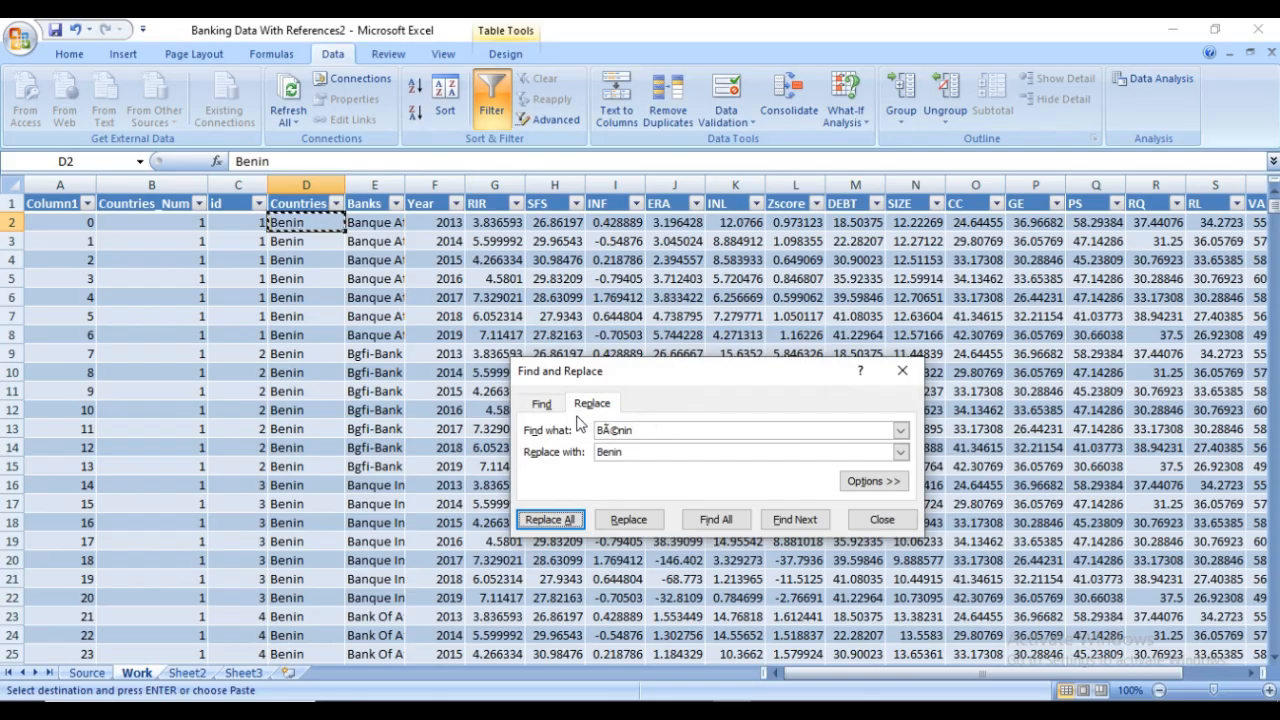
Look down the Countries column for the next garbled country name and copy "CÃ´te d'Ivoire" from cell D170
{"action": "scroll", "coordinate": [298, 358], "scroll_direction": "down", "scroll_amount": 12}
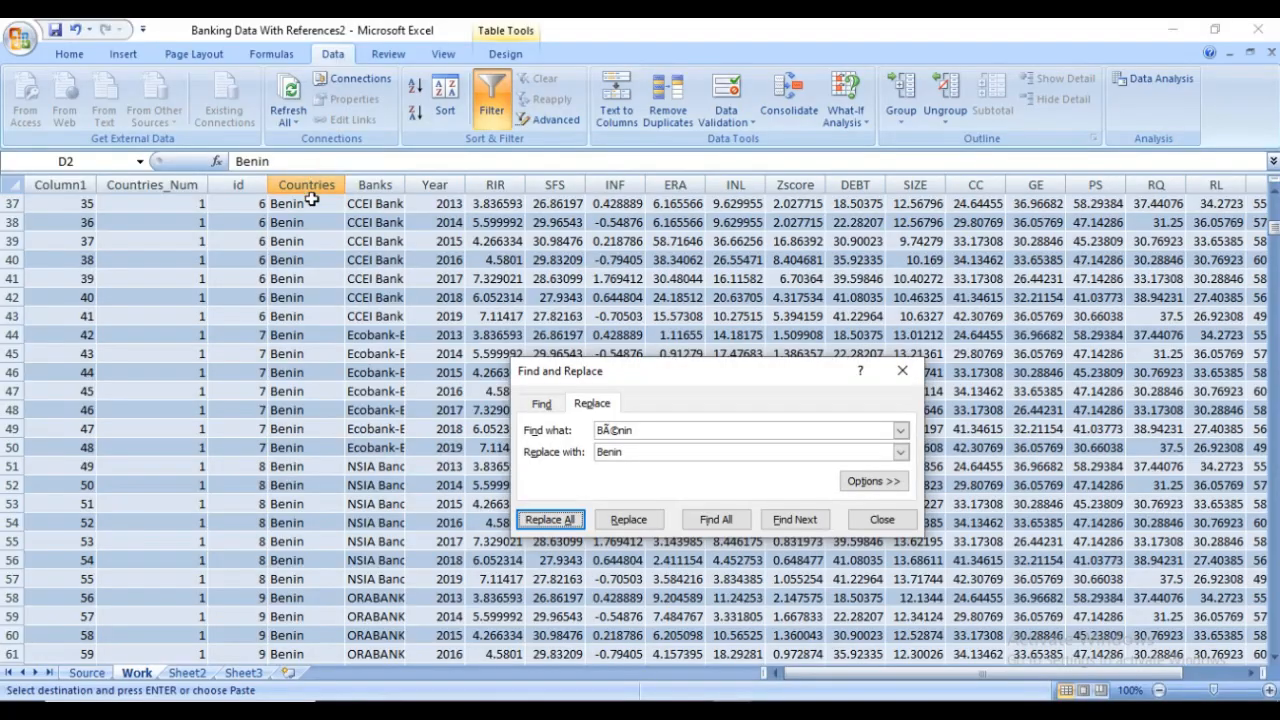
{"action": "scroll", "coordinate": [309, 206], "scroll_direction": "down", "scroll_amount": 8}
{"action": "scroll", "coordinate": [310, 291], "scroll_direction": "down", "scroll_amount": 6}
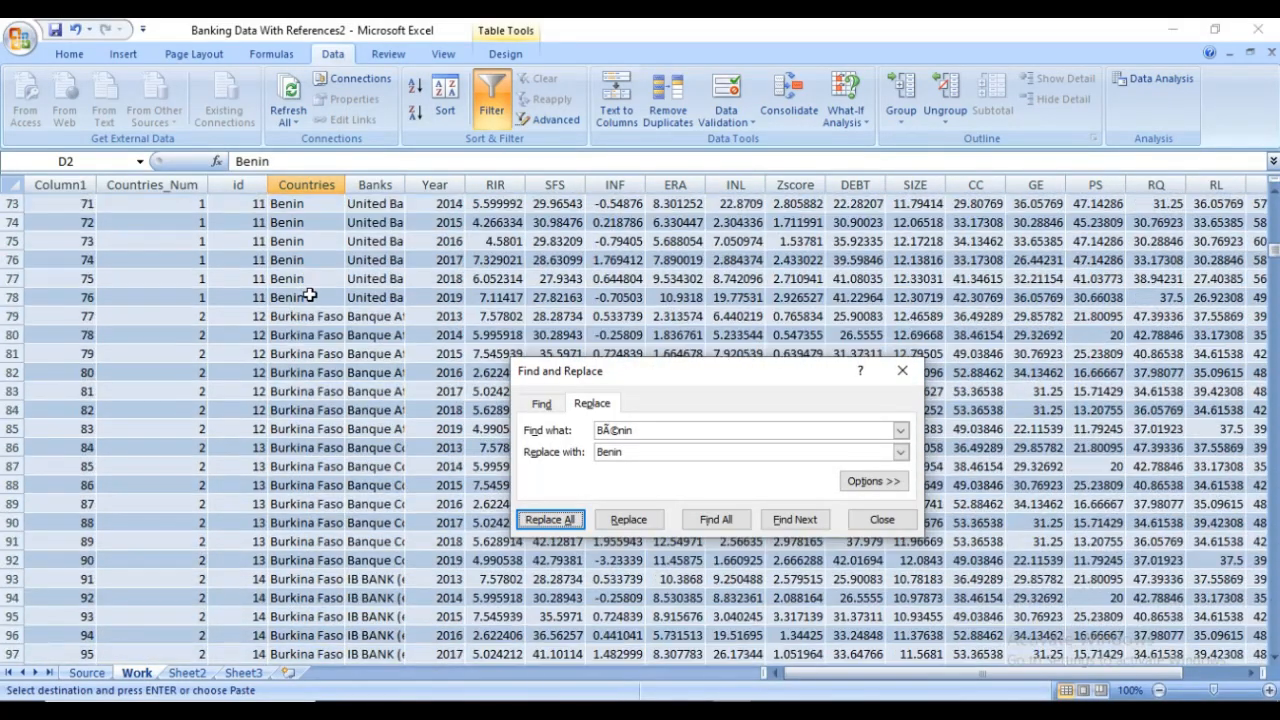
{"action": "scroll", "coordinate": [310, 296], "scroll_direction": "down", "scroll_amount": 10}
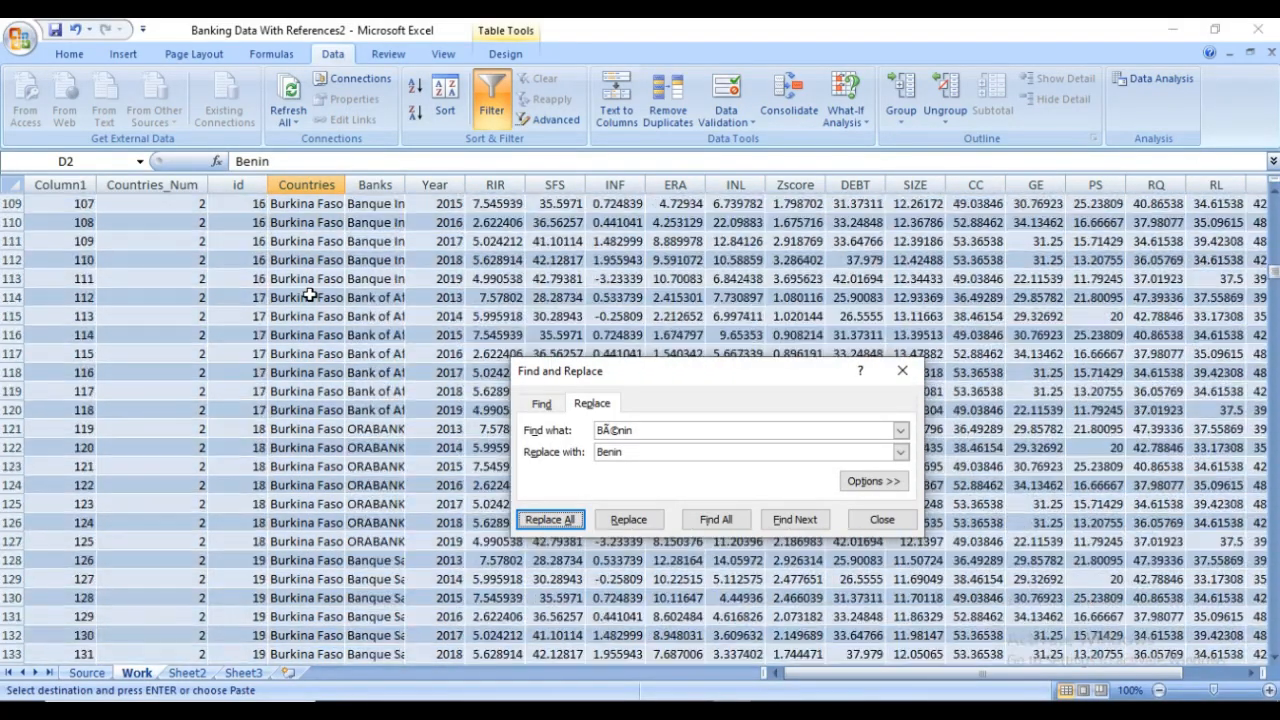
{"action": "left_click", "coordinate": [310, 296]}
{"action": "scroll", "coordinate": [310, 296], "scroll_direction": "down", "scroll_amount": 15}
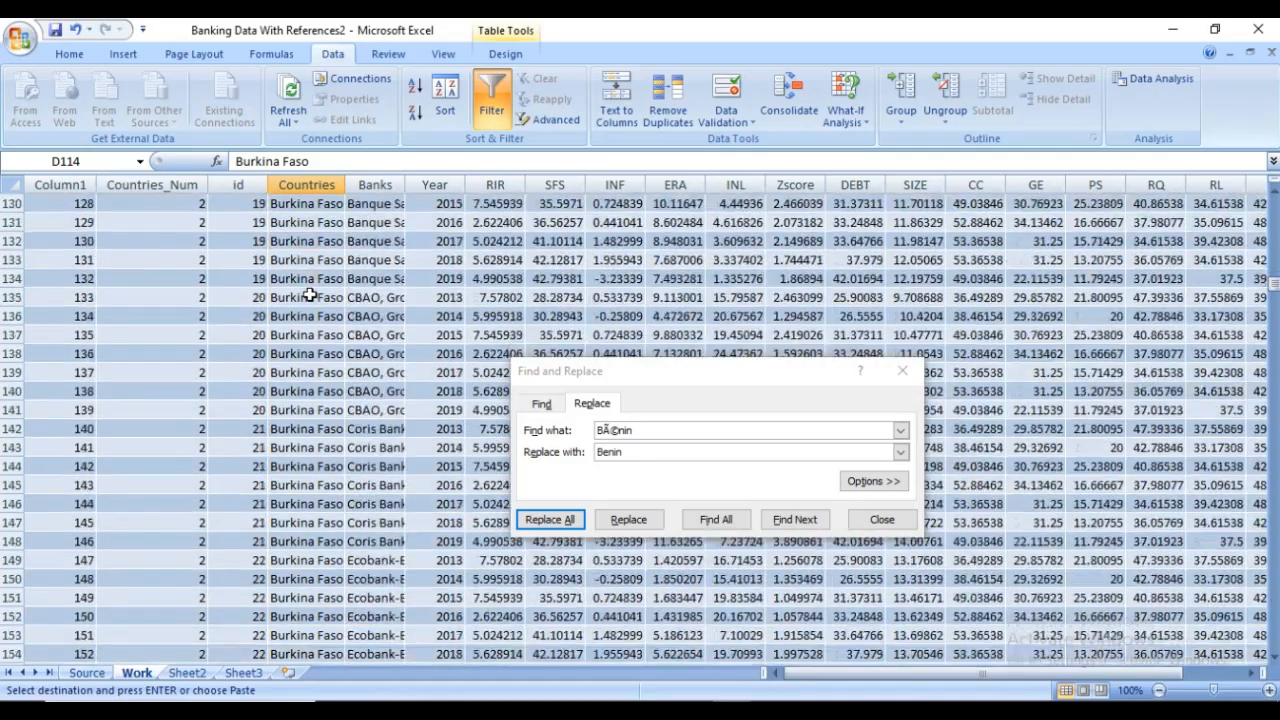
{"action": "scroll", "coordinate": [310, 296], "scroll_direction": "down", "scroll_amount": 3}
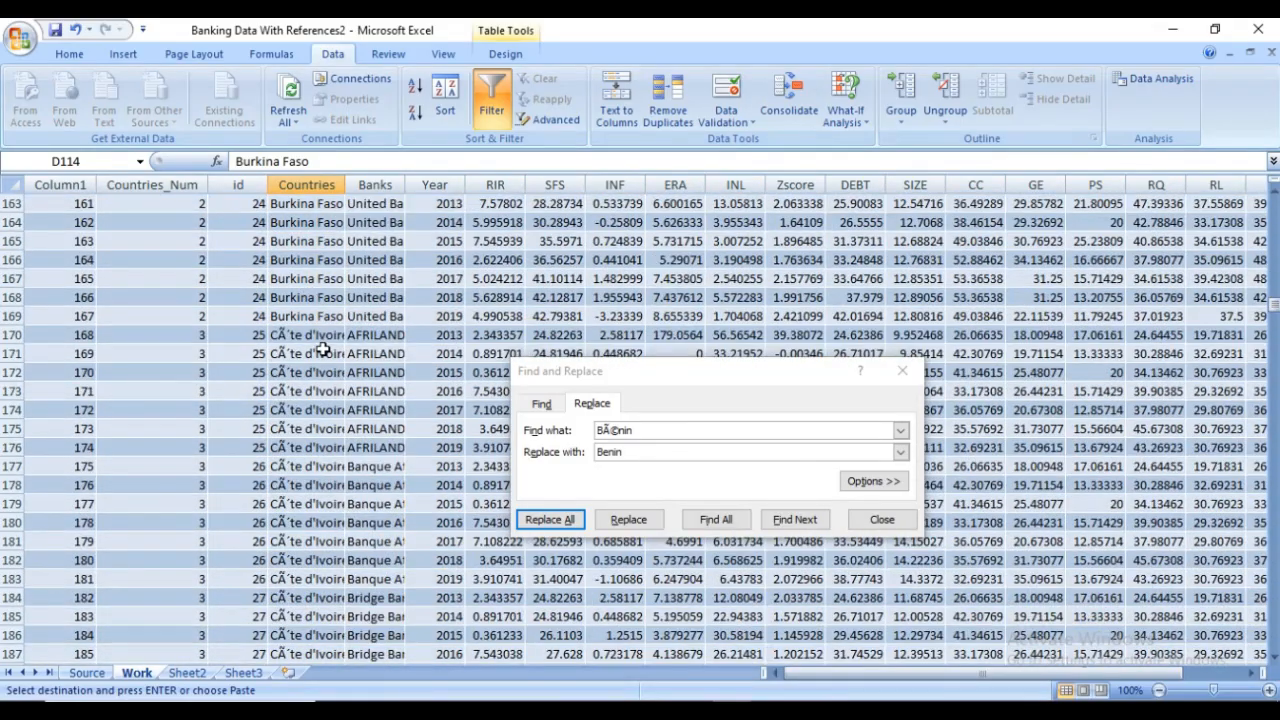
{"action": "left_click", "coordinate": [322, 337]}
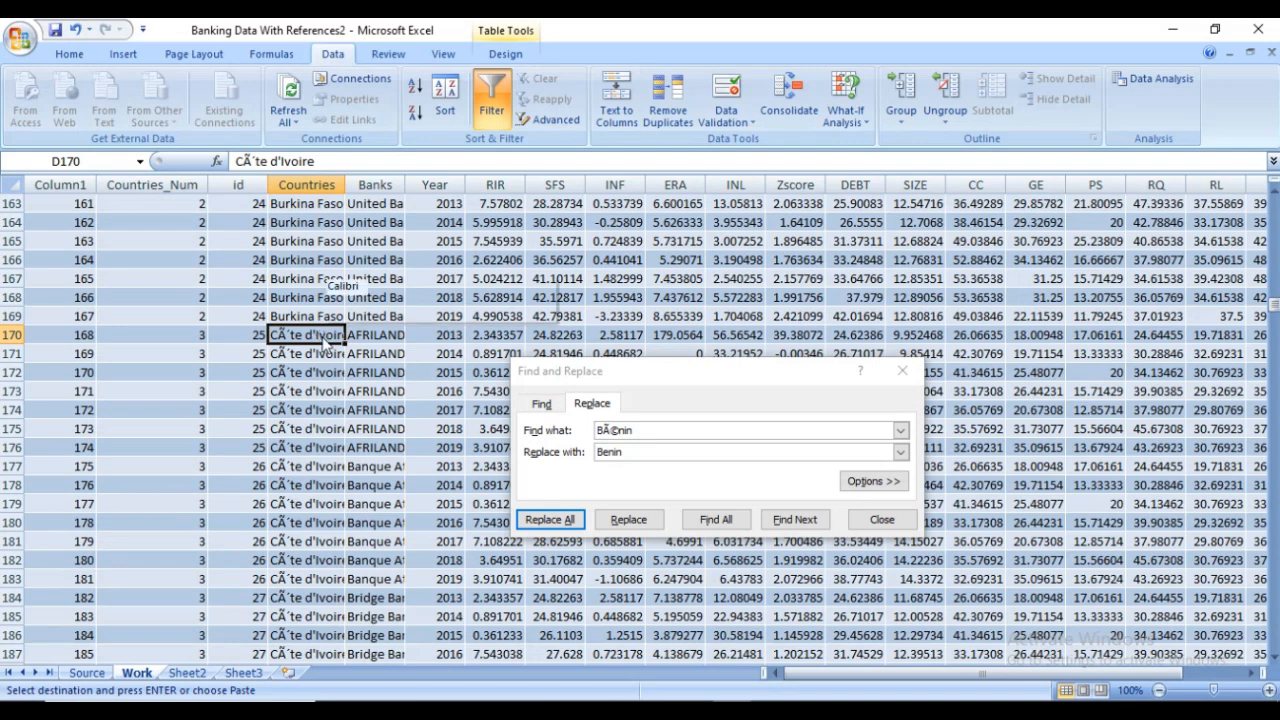
{"action": "right_click", "coordinate": [322, 337]}
{"action": "left_click", "coordinate": [366, 368]}
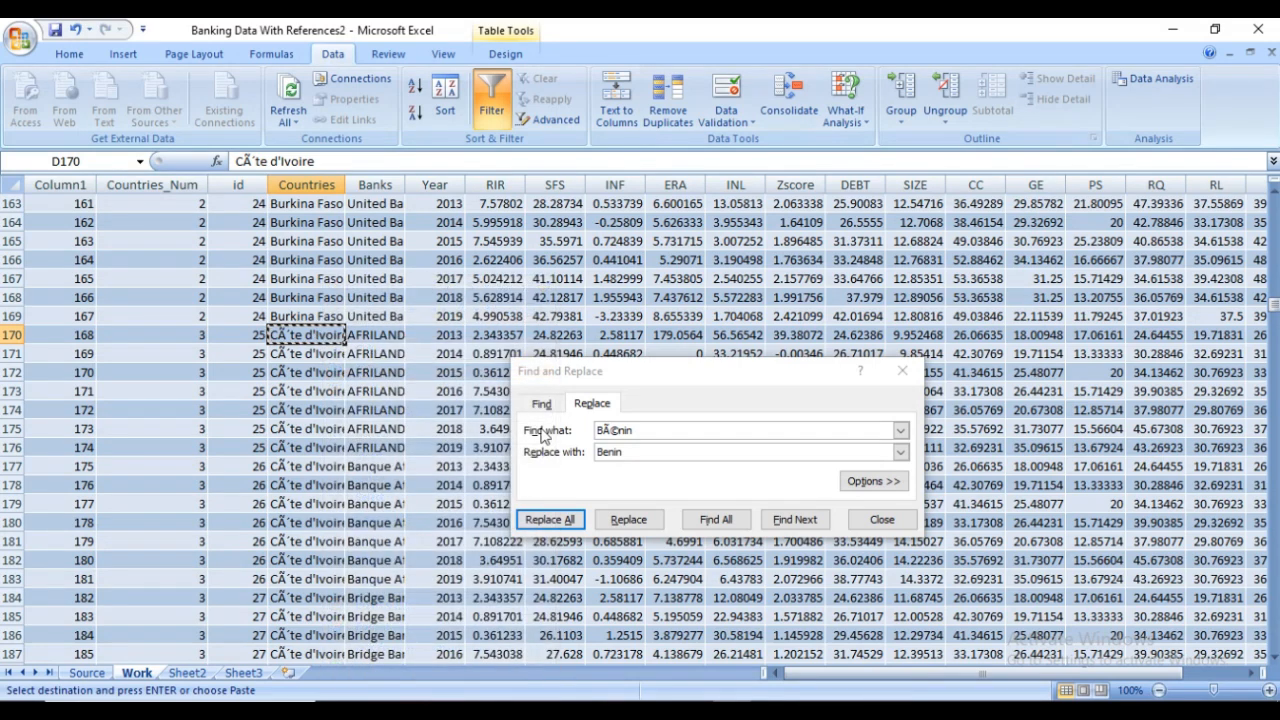
Replace every occurrence of the copied "CÃ´te d'Ivoire" with "Cote Devior" on the Work sheet
{"action": "left_click", "coordinate": [655, 430]}
{"action": "left_click_drag", "start_coordinate": [655, 430], "coordinate": [578, 431]}
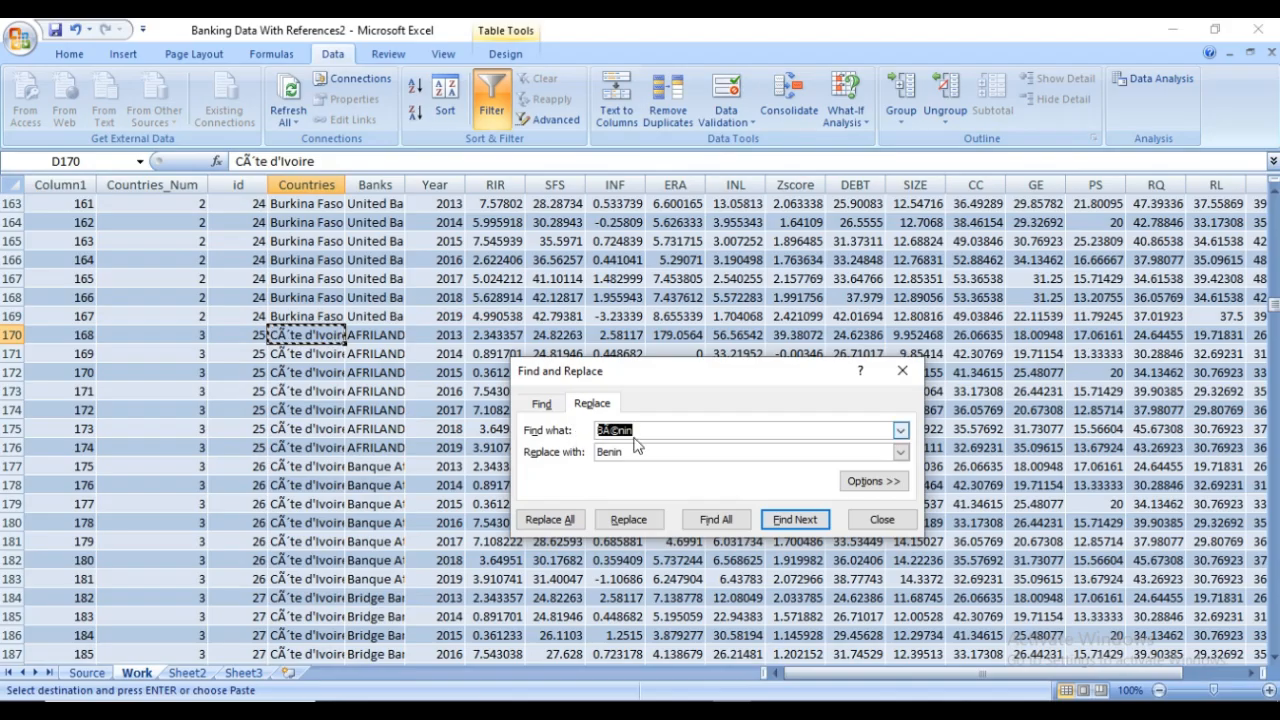
{"action": "right_click", "coordinate": [603, 436]}
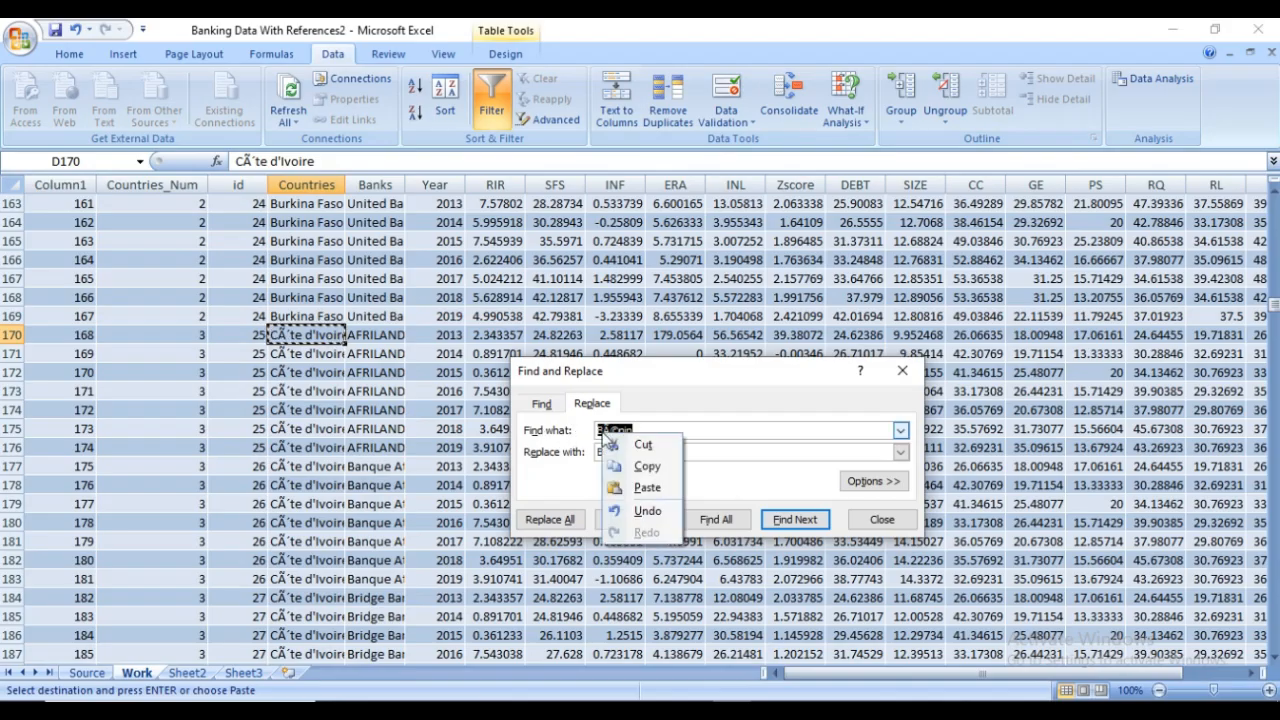
{"action": "left_click", "coordinate": [650, 486]}
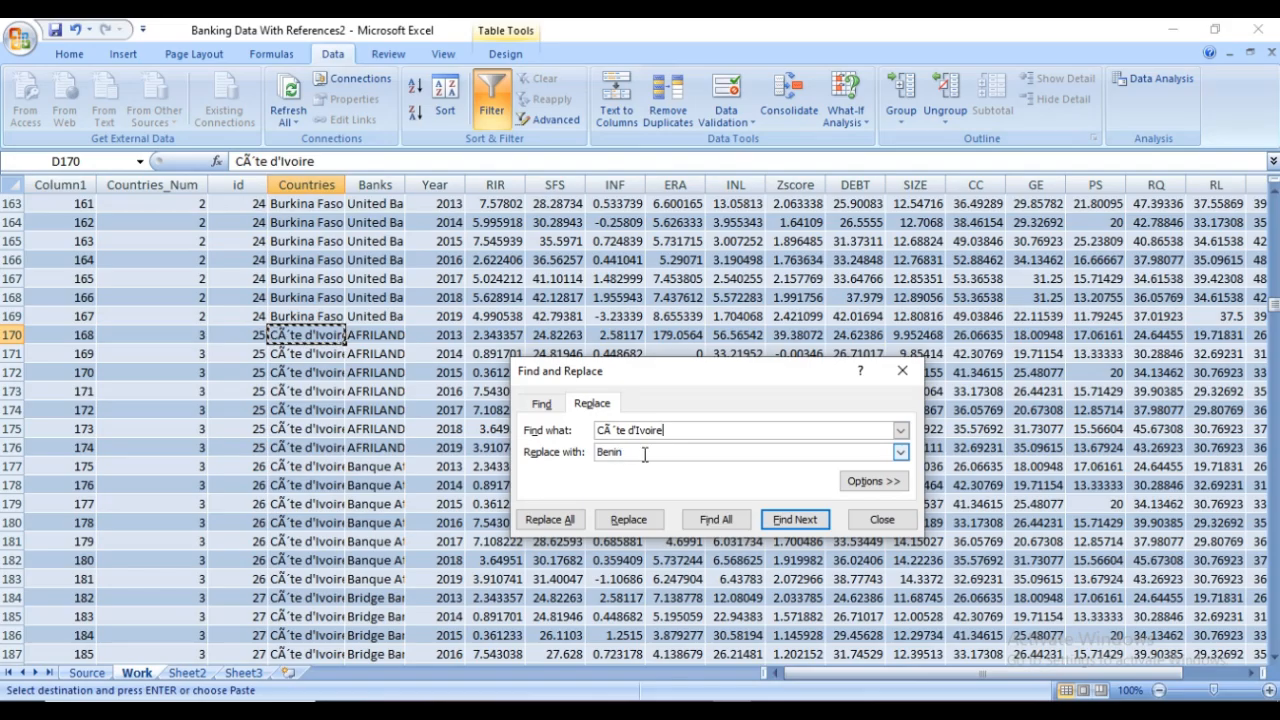
{"action": "key", "text": "Tab"}
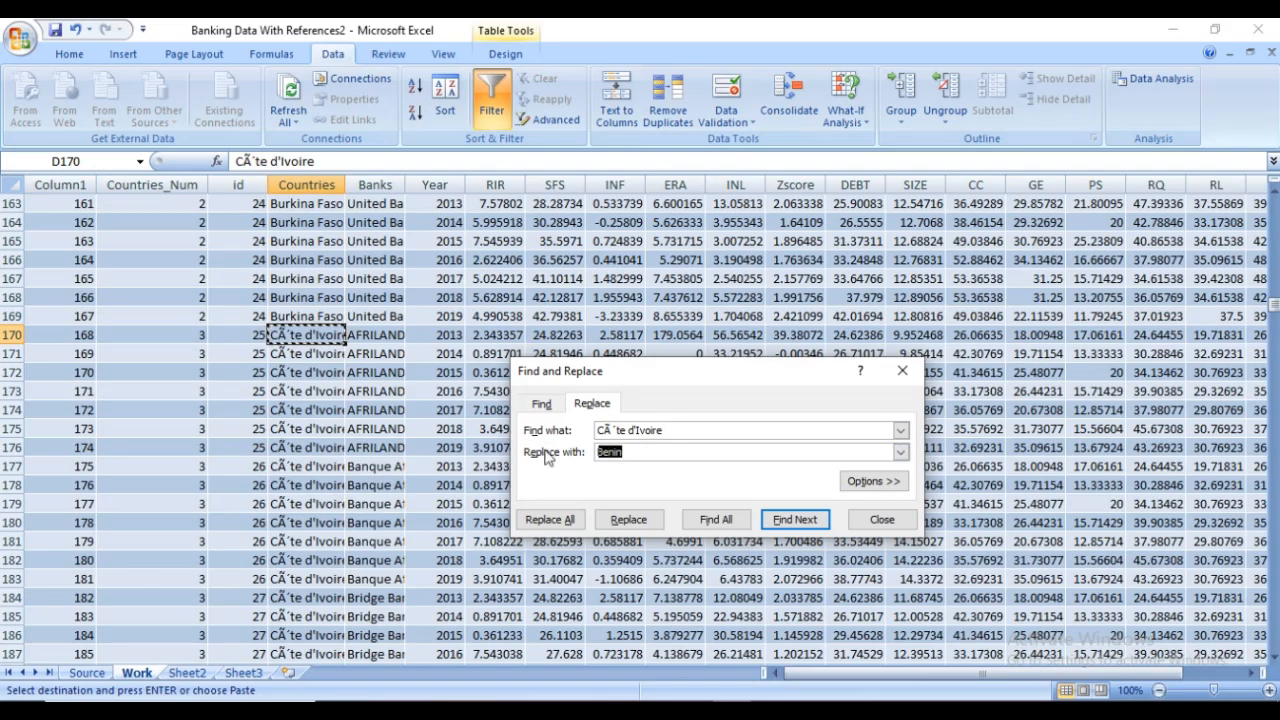
{"action": "type", "text": "Cote D"}
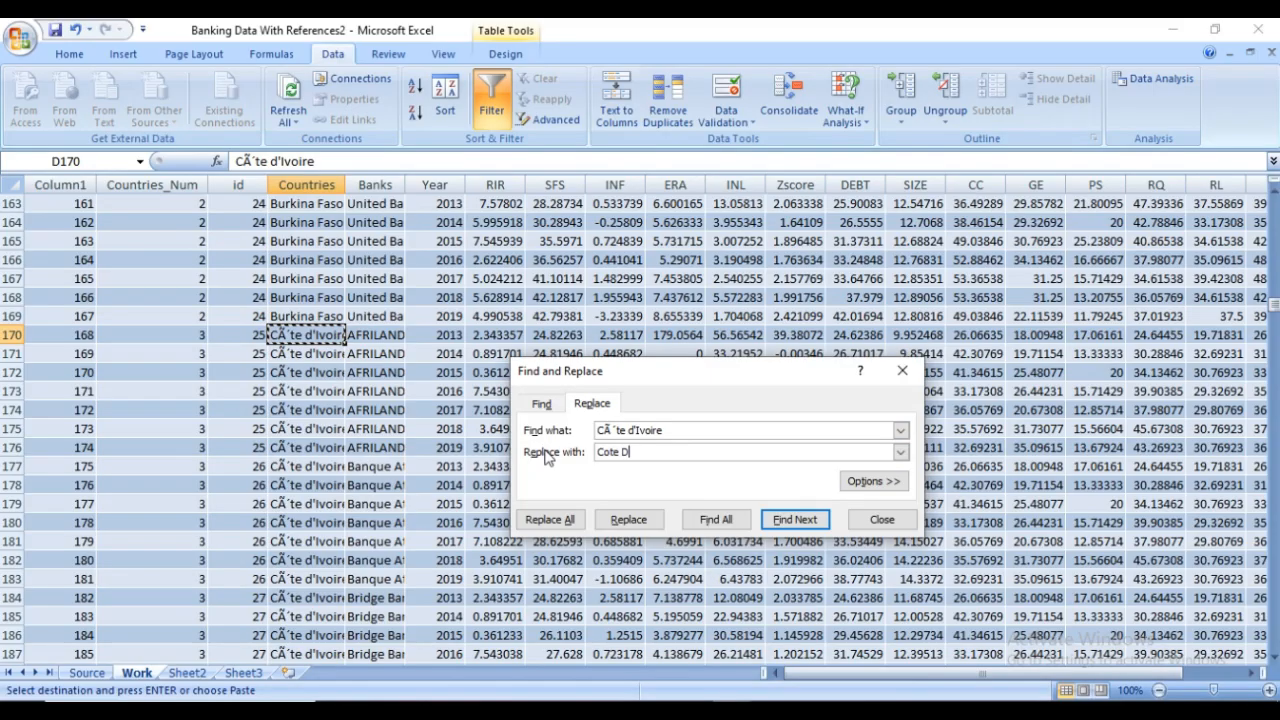
{"action": "type", "text": "evior"}
{"action": "left_click", "coordinate": [561, 518]}
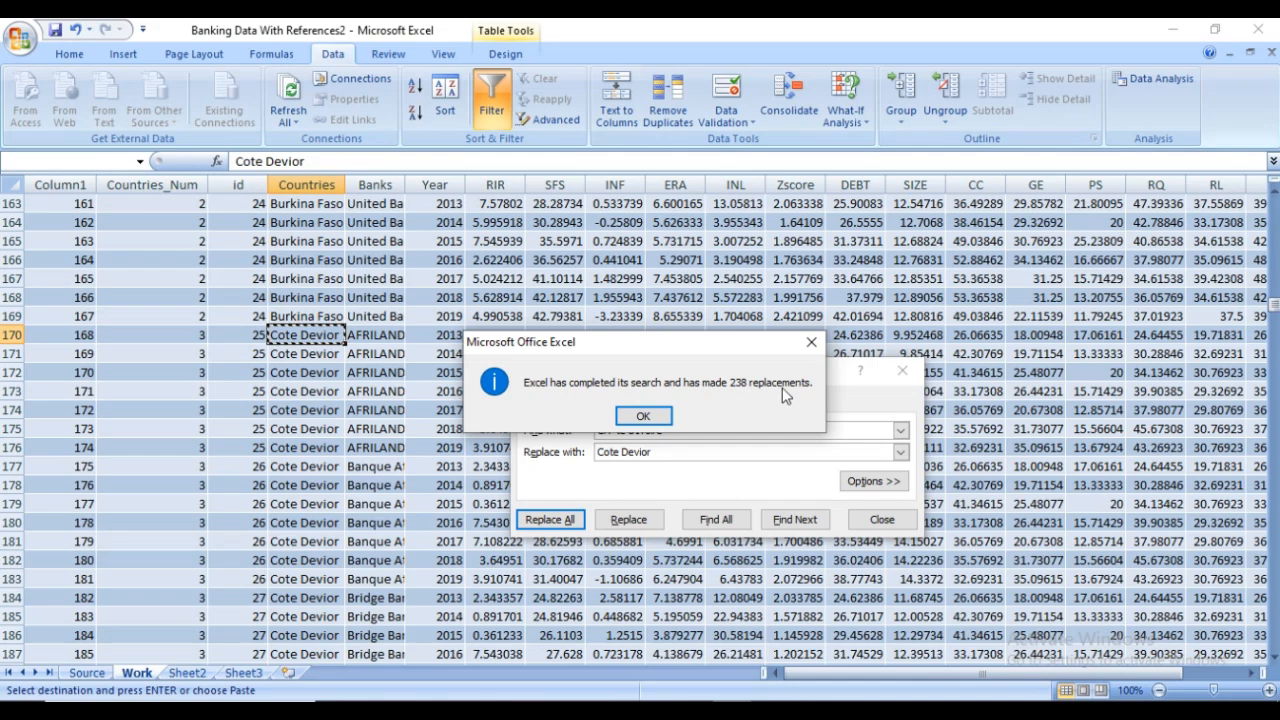
{"action": "left_click", "coordinate": [644, 418]}
Look down the Countries column for the next garbled country name and copy "SÃ©nÃ©gal" from cell D520
{"action": "scroll", "coordinate": [364, 412], "scroll_direction": "down", "scroll_amount": 3}
{"action": "scroll", "coordinate": [362, 410], "scroll_direction": "down", "scroll_amount": 13}
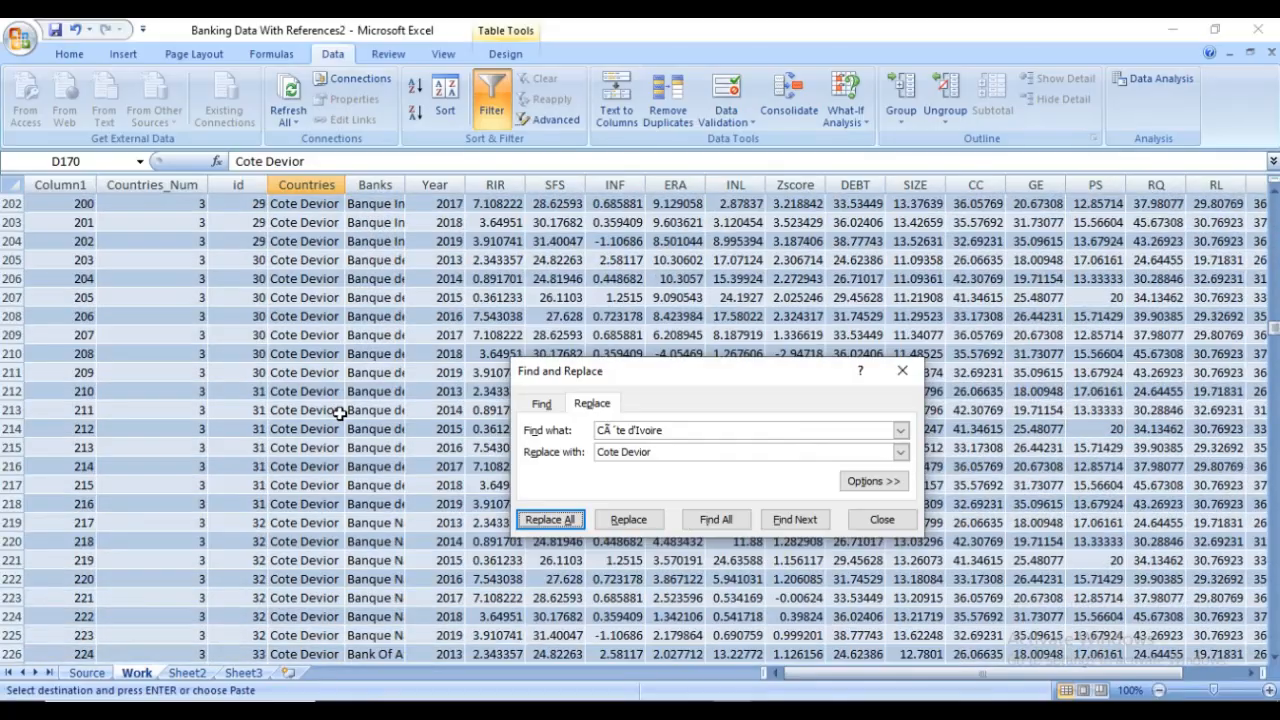
{"action": "scroll", "coordinate": [340, 414], "scroll_direction": "down", "scroll_amount": 20}
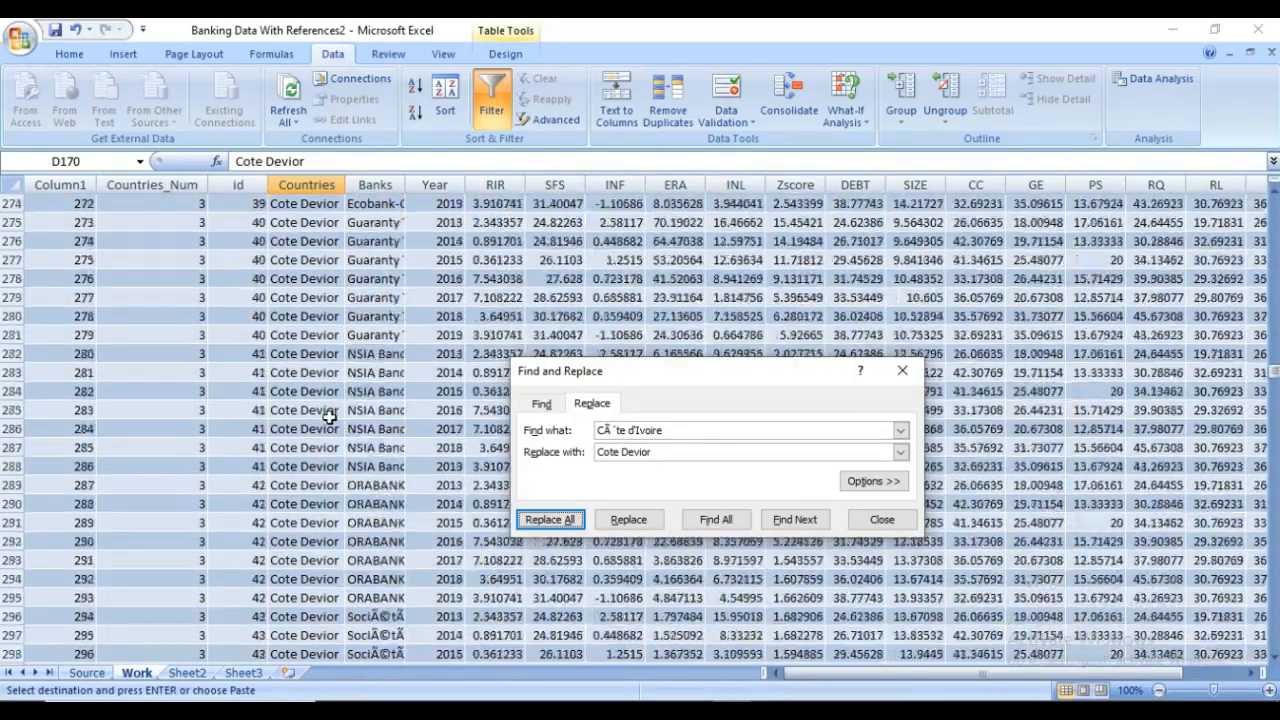
{"action": "scroll", "coordinate": [329, 417], "scroll_direction": "down", "scroll_amount": 20}
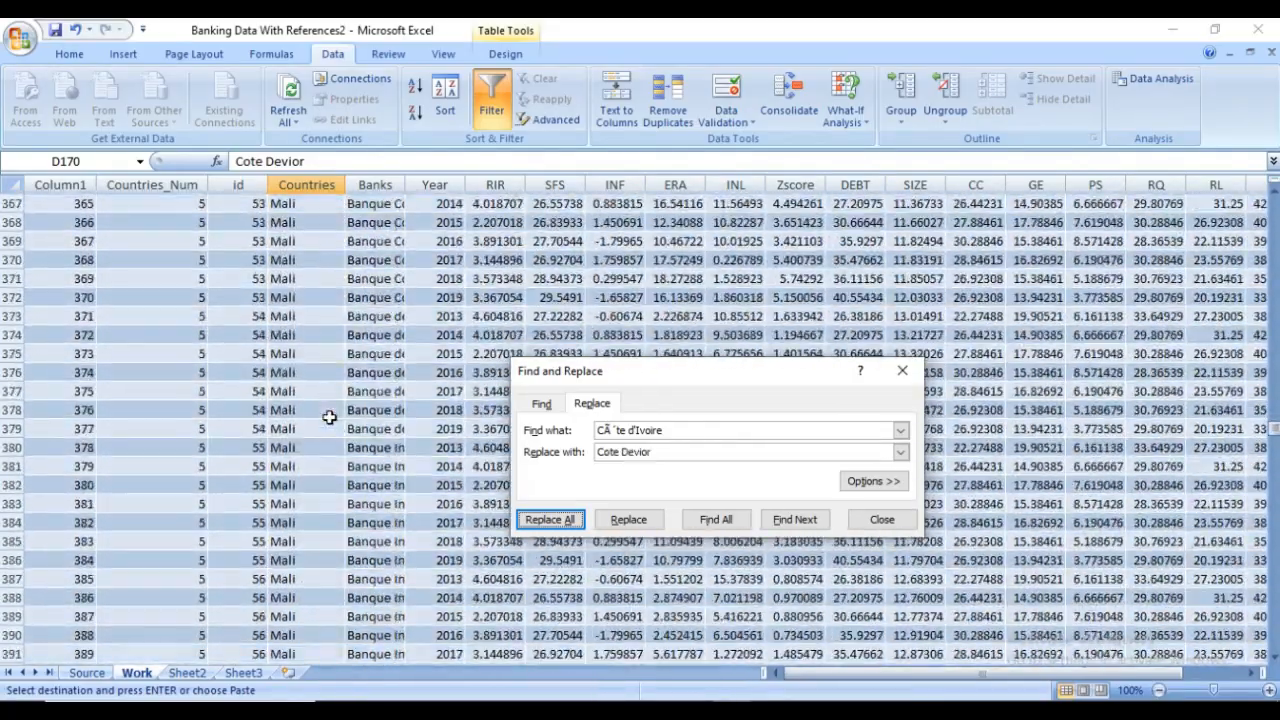
{"action": "scroll", "coordinate": [329, 417], "scroll_direction": "down", "scroll_amount": 10}
{"action": "left_click", "coordinate": [307, 424]}
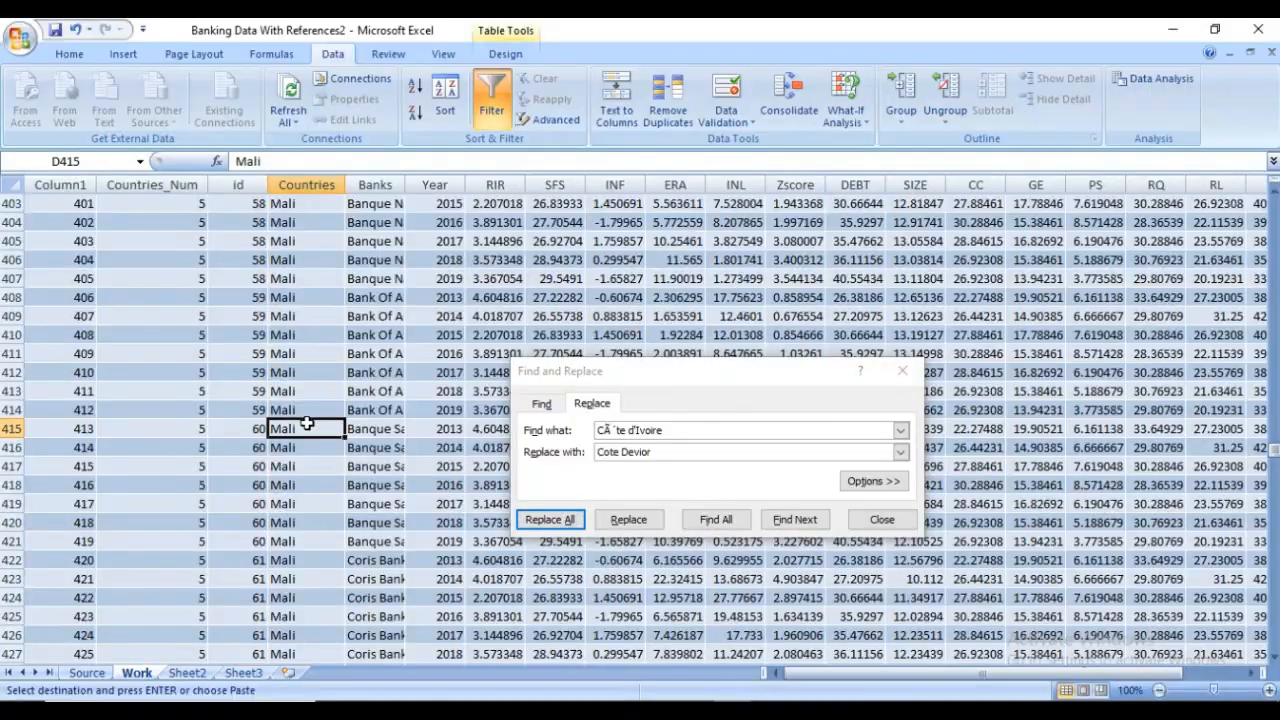
{"action": "scroll", "coordinate": [307, 424], "scroll_direction": "down", "scroll_amount": 4}
{"action": "scroll", "coordinate": [307, 424], "scroll_direction": "down", "scroll_amount": 20}
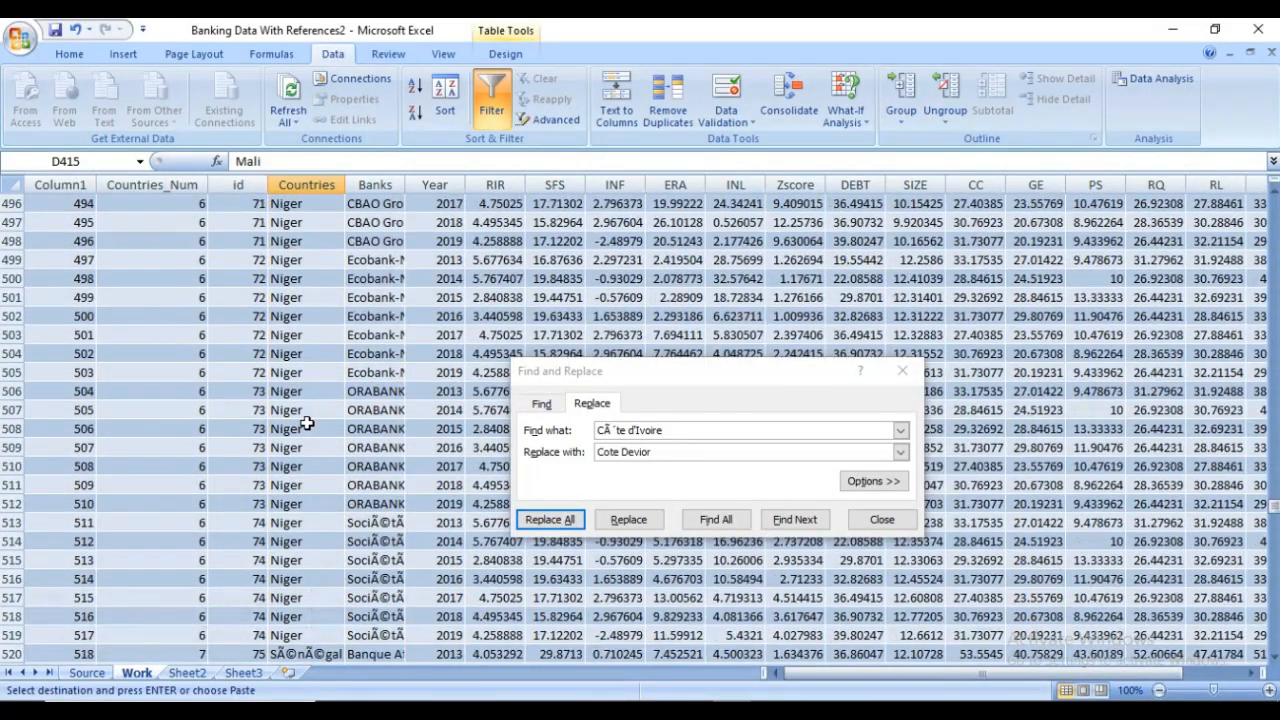
{"action": "left_click", "coordinate": [316, 318]}
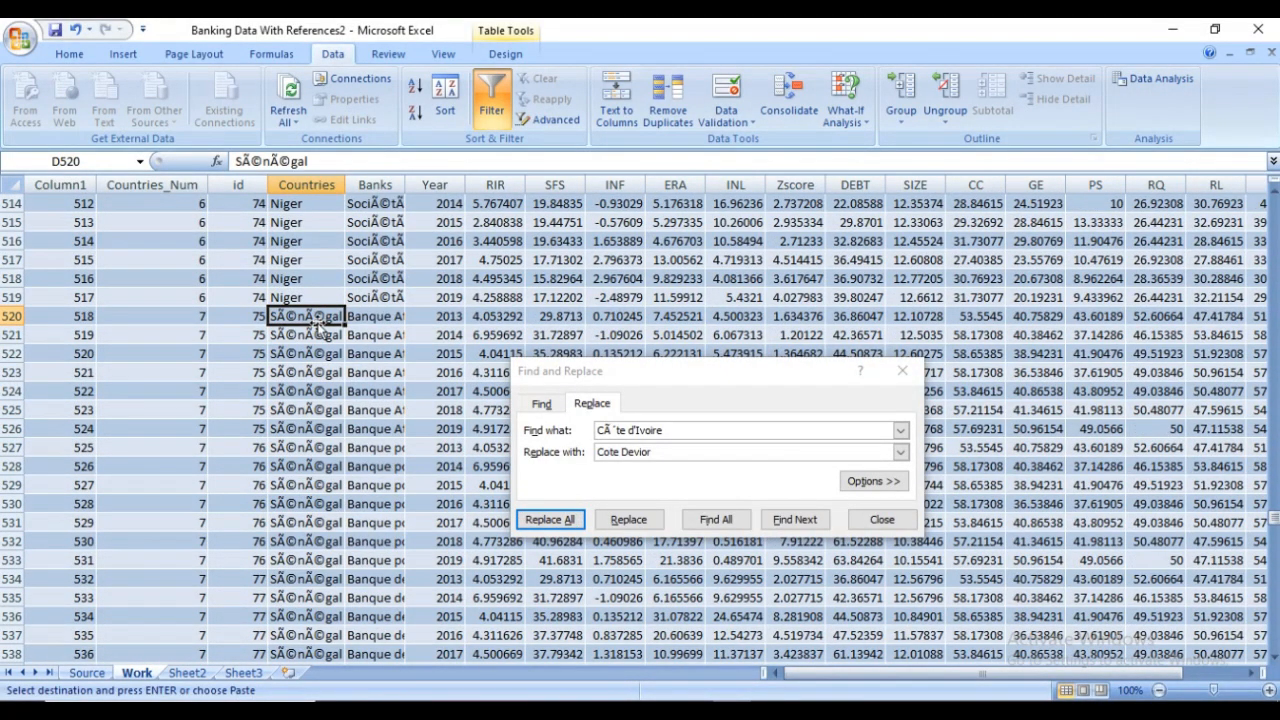
{"action": "right_click", "coordinate": [316, 316]}
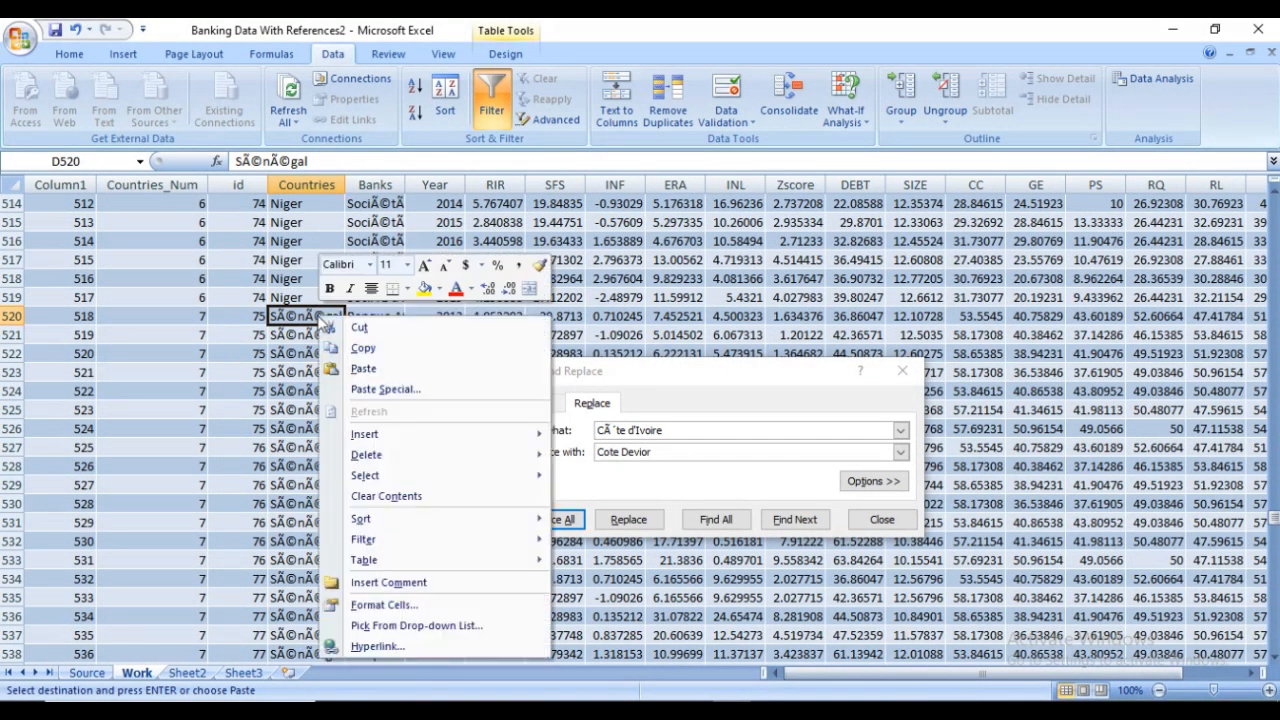
{"action": "left_click", "coordinate": [367, 346]}
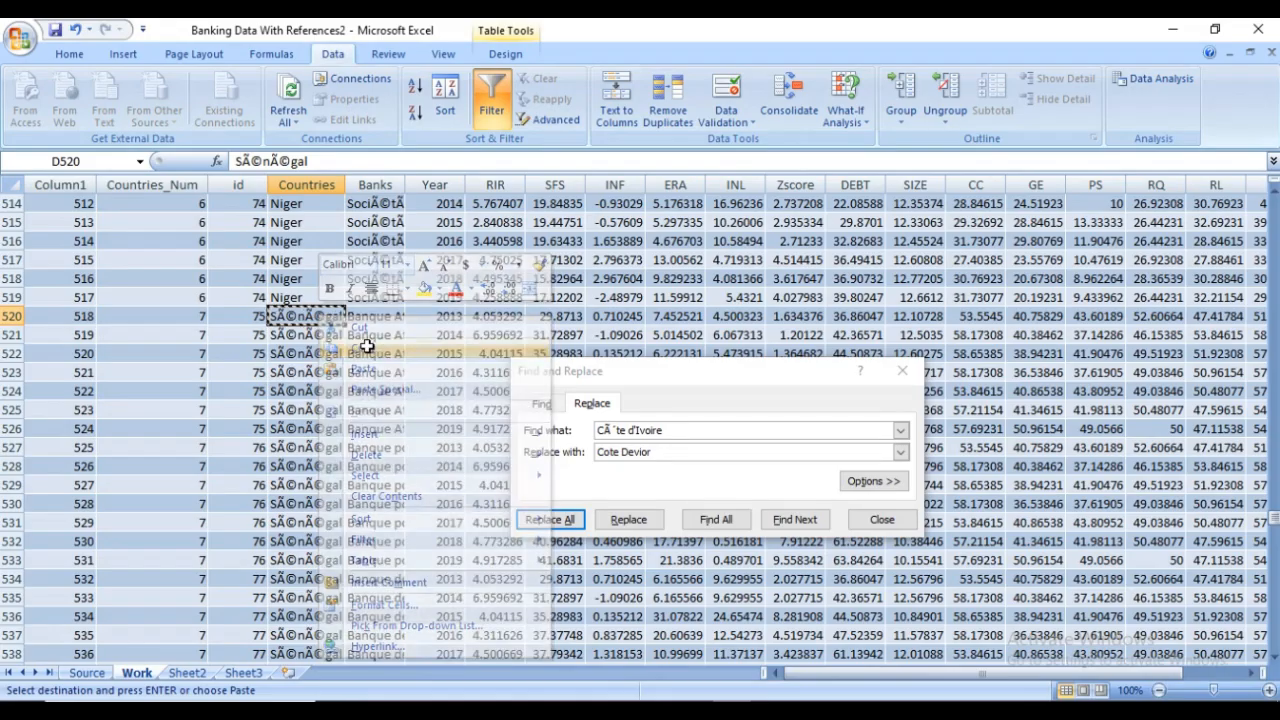
Replace every occurrence of the copied "SÃ©nÃ©gal" with "Senegal" on the Work sheet
{"action": "left_click", "coordinate": [677, 430]}
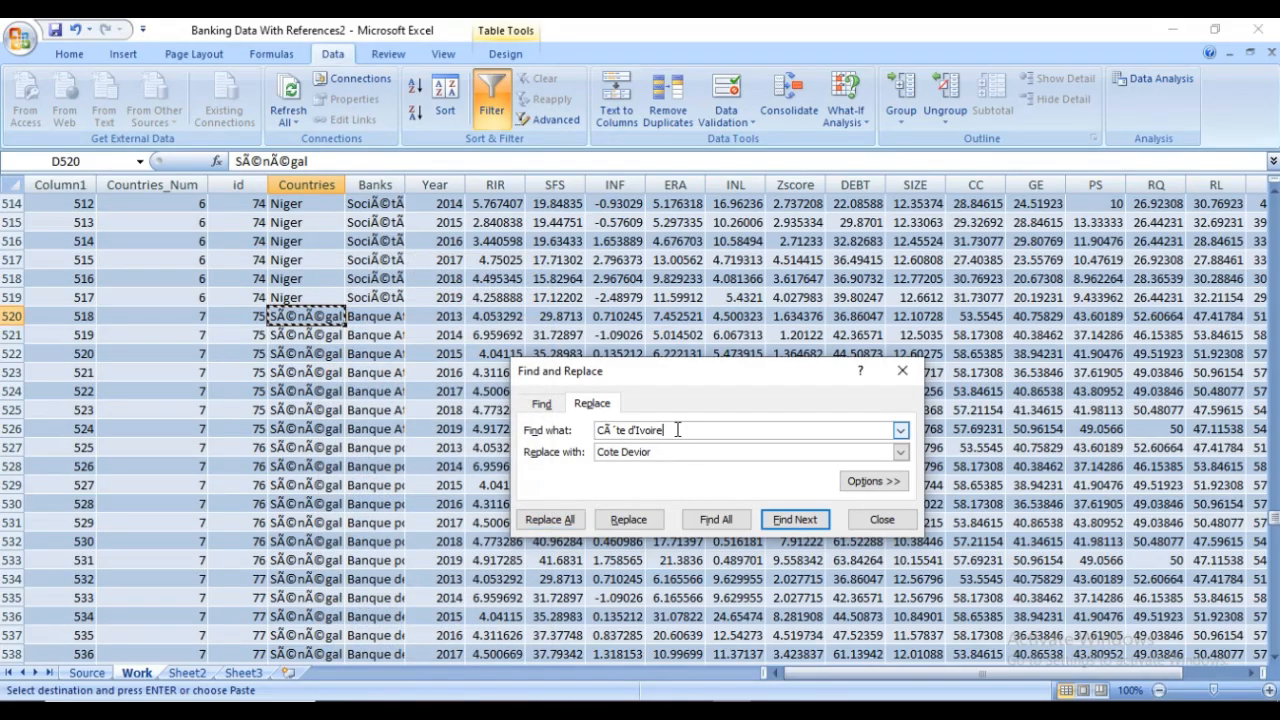
{"action": "key", "text": "BackSpace"}
{"action": "key", "text": "BackSpace"}
{"action": "key", "text": "BackSpace"}
{"action": "key", "text": "BackSpace"}
{"action": "key", "text": "BackSpace"}
{"action": "key", "text": "BackSpace"}
{"action": "key", "text": "BackSpace"}
{"action": "key", "text": "BackSpace"}
{"action": "key", "text": "BackSpace"}
{"action": "key", "text": "BackSpace"}
{"action": "key", "text": "BackSpace"}
{"action": "key", "text": "BackSpace"}
{"action": "key", "text": "BackSpace"}
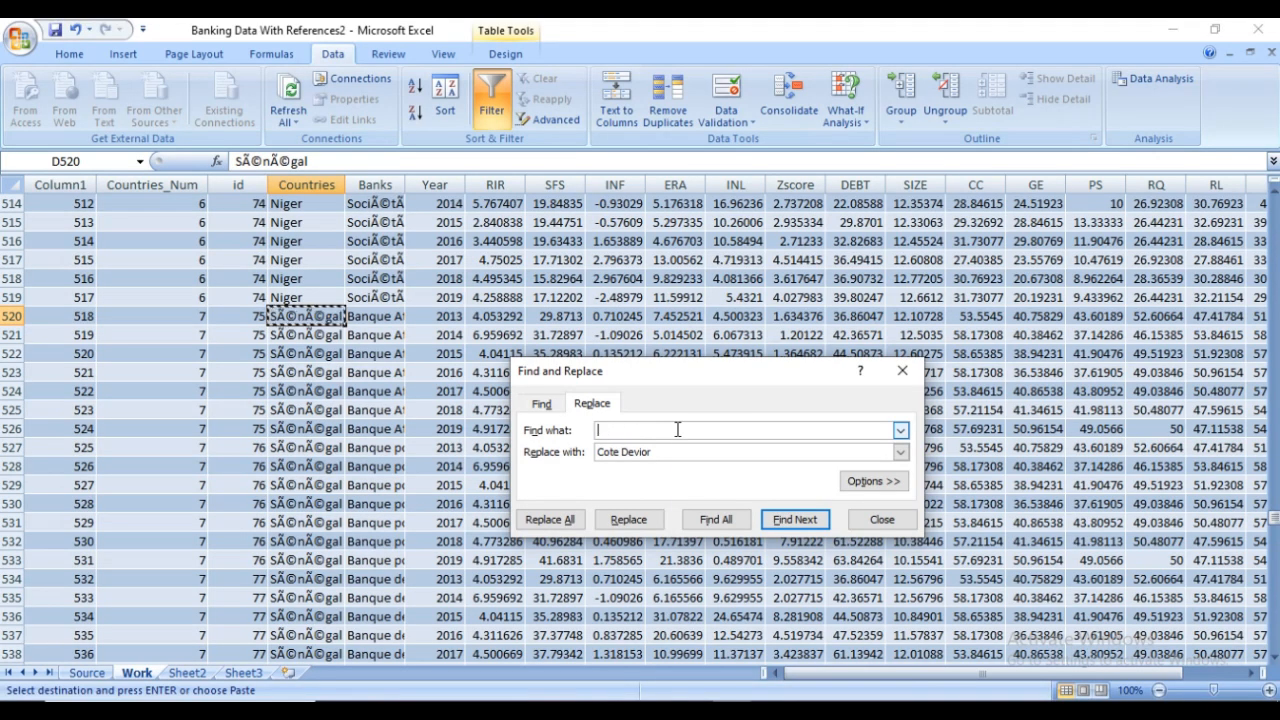
{"action": "right_click", "coordinate": [677, 430]}
{"action": "left_click", "coordinate": [714, 486]}
{"action": "left_click_drag", "start_coordinate": [691, 451], "coordinate": [597, 451]}
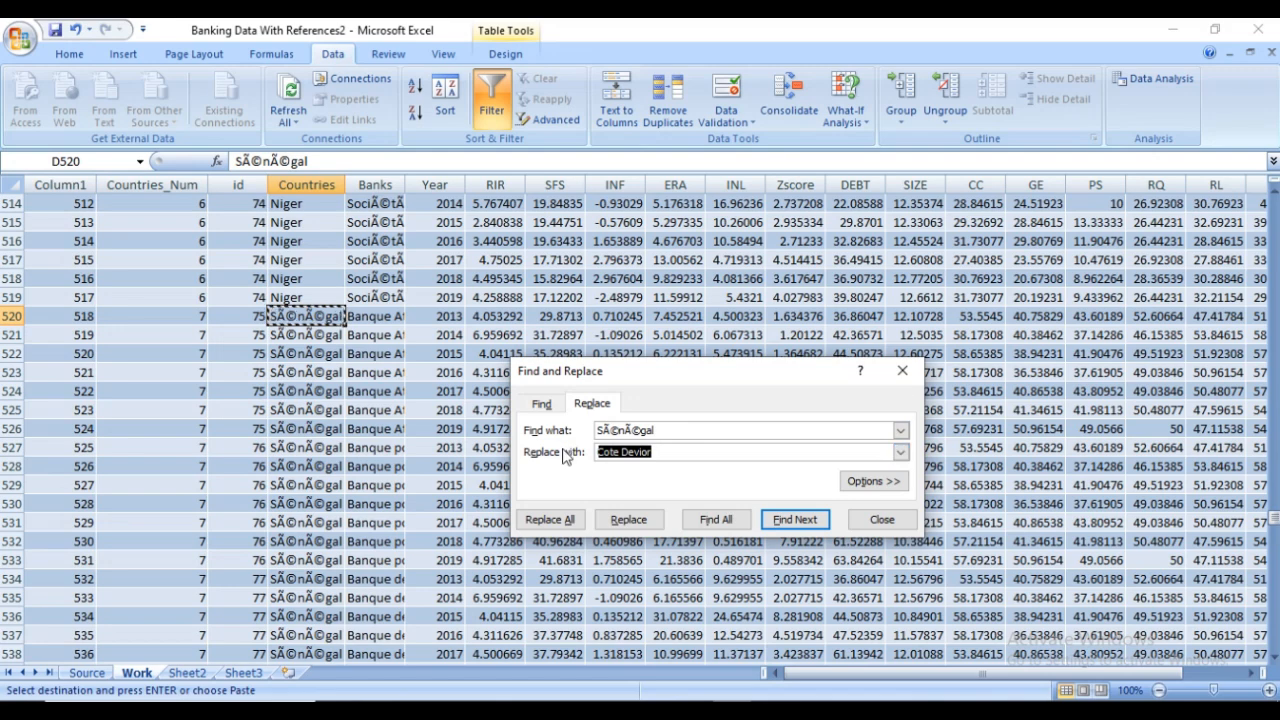
{"action": "type", "text": "S"}
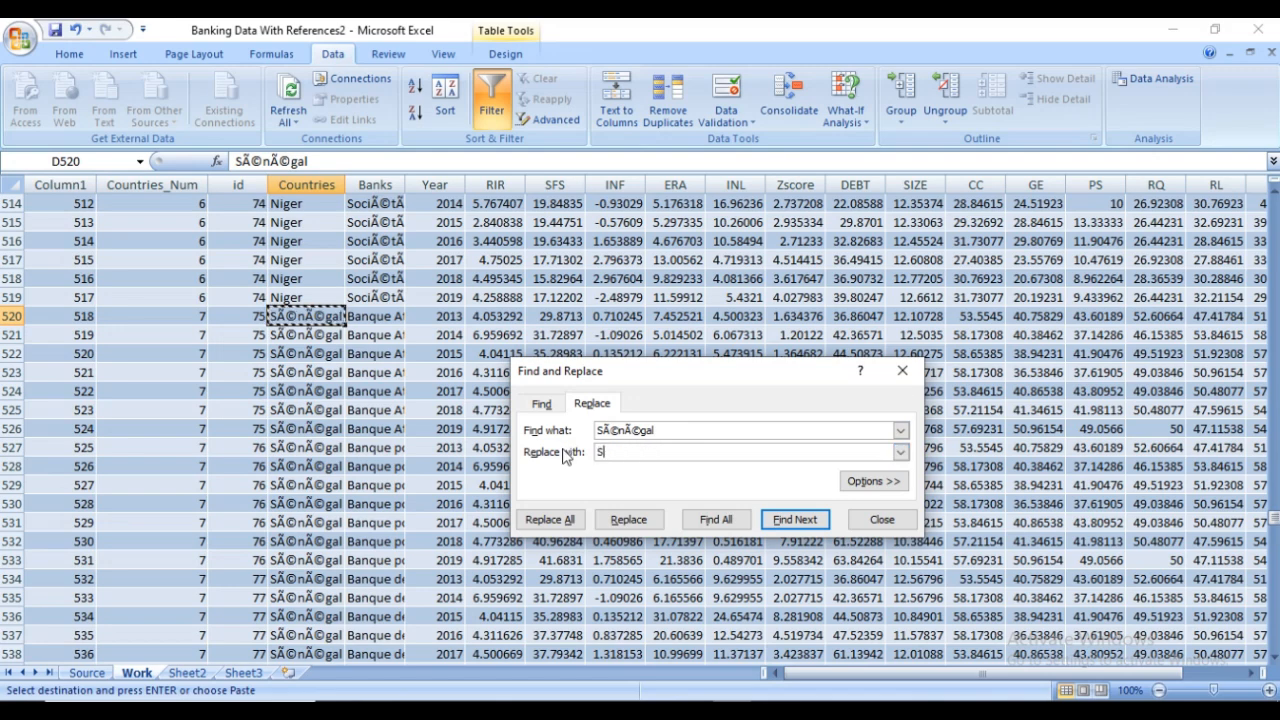
{"action": "type", "text": "enegal"}
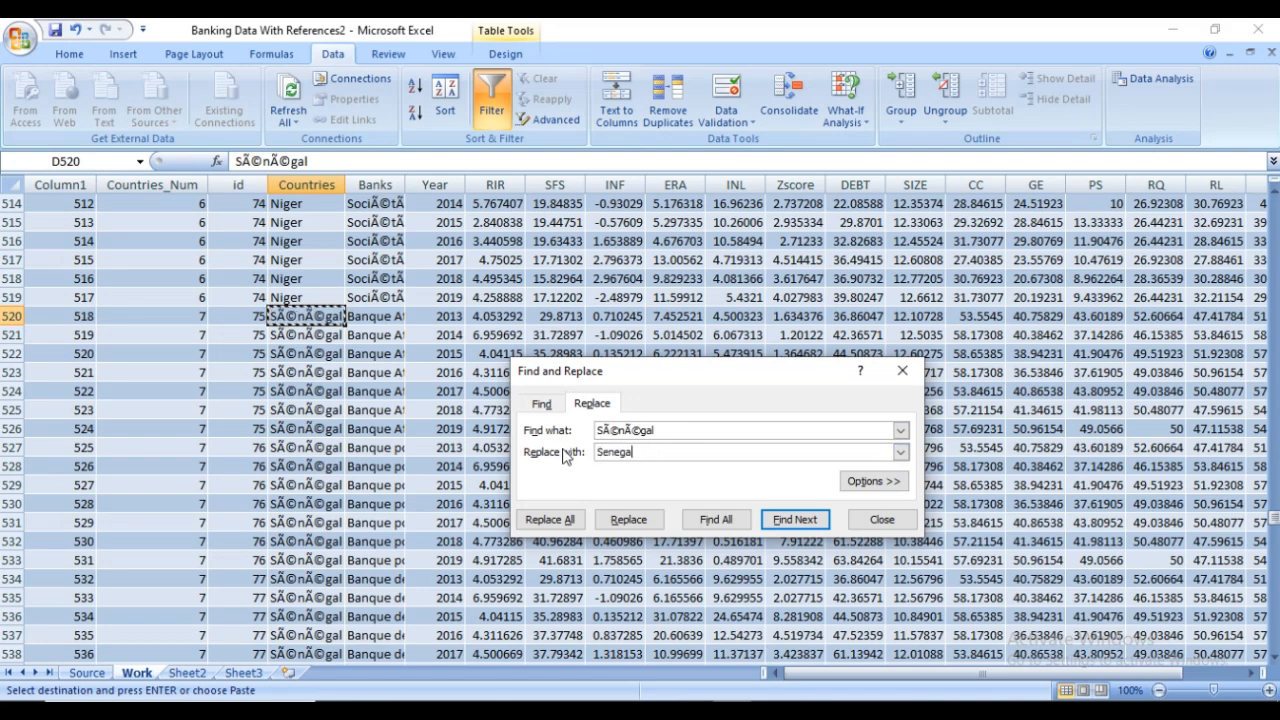
{"action": "key", "text": "BackSpace"}
{"action": "left_click", "coordinate": [567, 522]}
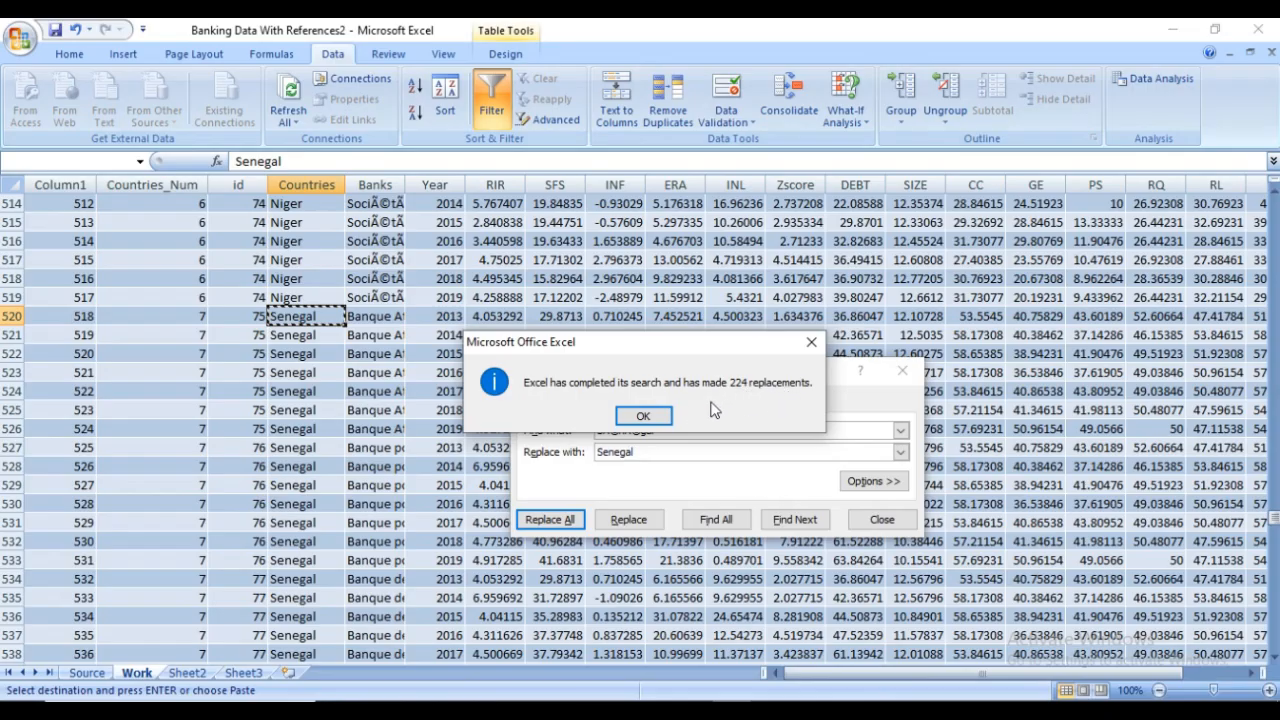
{"action": "left_click", "coordinate": [645, 417]}
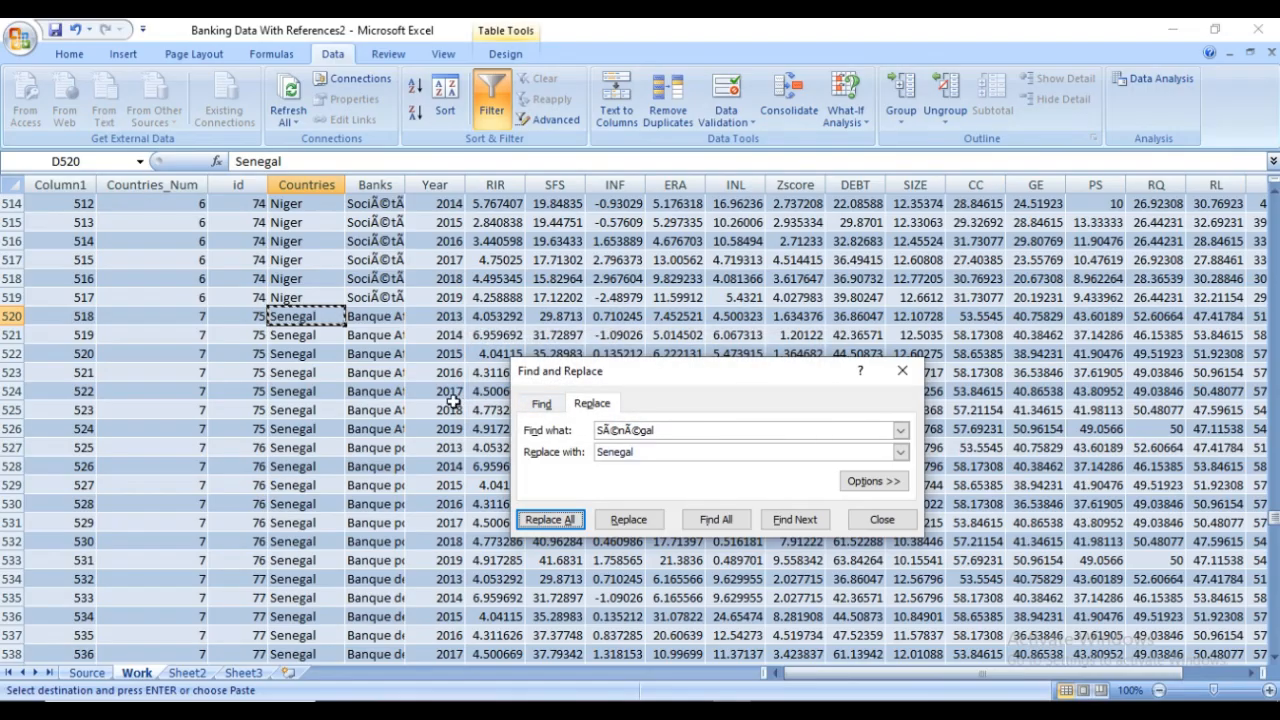
Check the Countries column down to the table's last row and back up to the first for remaining garbled names
{"action": "scroll", "coordinate": [438, 404], "scroll_direction": "down", "scroll_amount": 5}
{"action": "scroll", "coordinate": [438, 404], "scroll_direction": "down", "scroll_amount": 20}
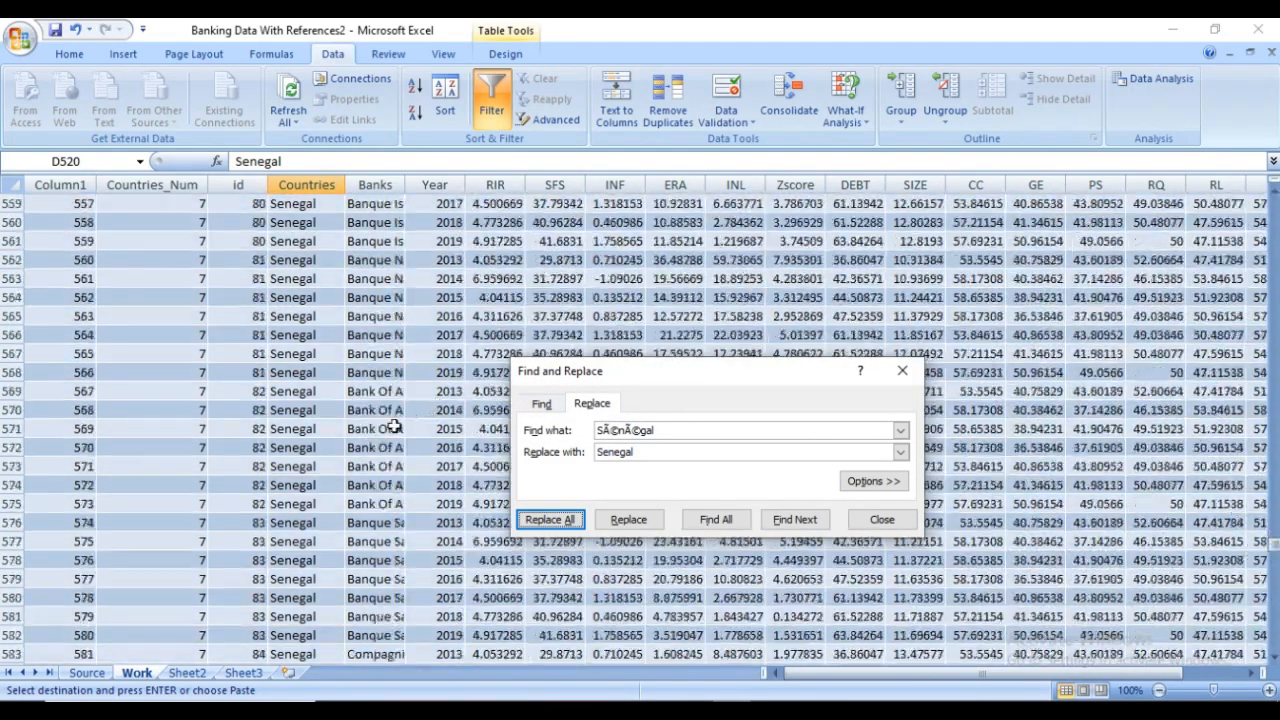
{"action": "scroll", "coordinate": [363, 428], "scroll_direction": "down", "scroll_amount": 20}
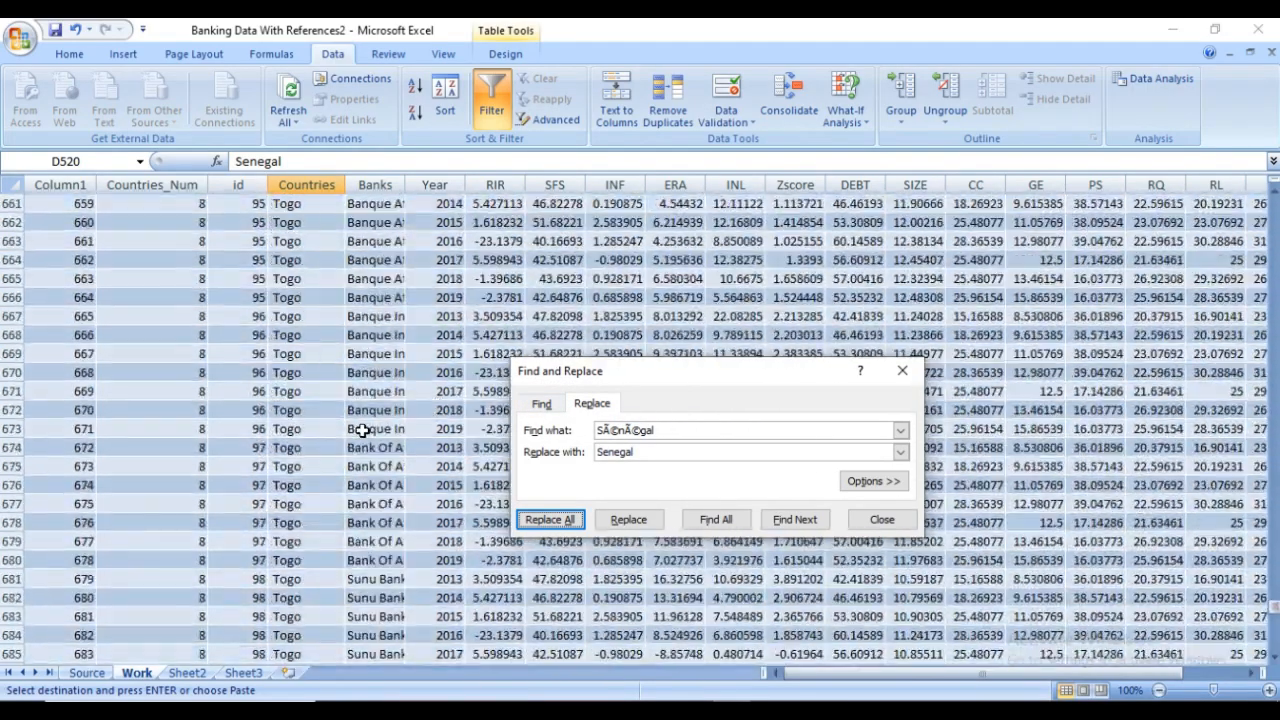
{"action": "scroll", "coordinate": [325, 433], "scroll_direction": "down", "scroll_amount": 8}
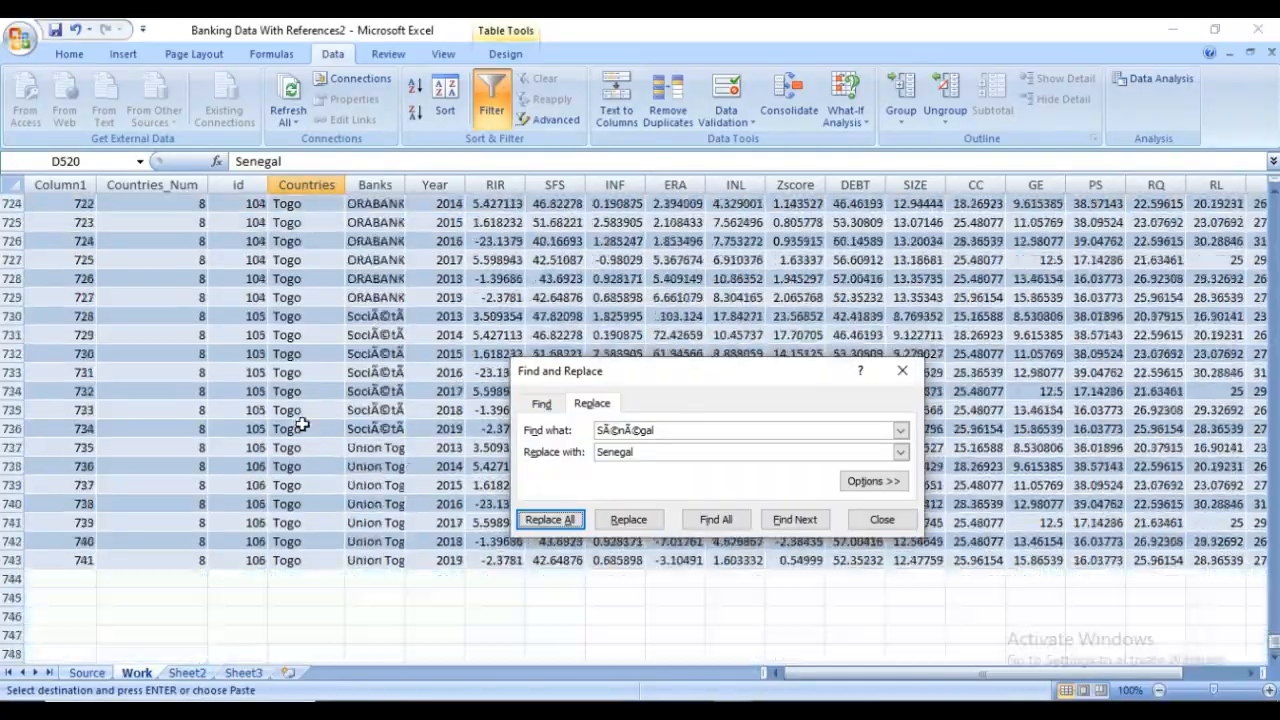
{"action": "scroll", "coordinate": [305, 458], "scroll_direction": "up", "scroll_amount": 20}
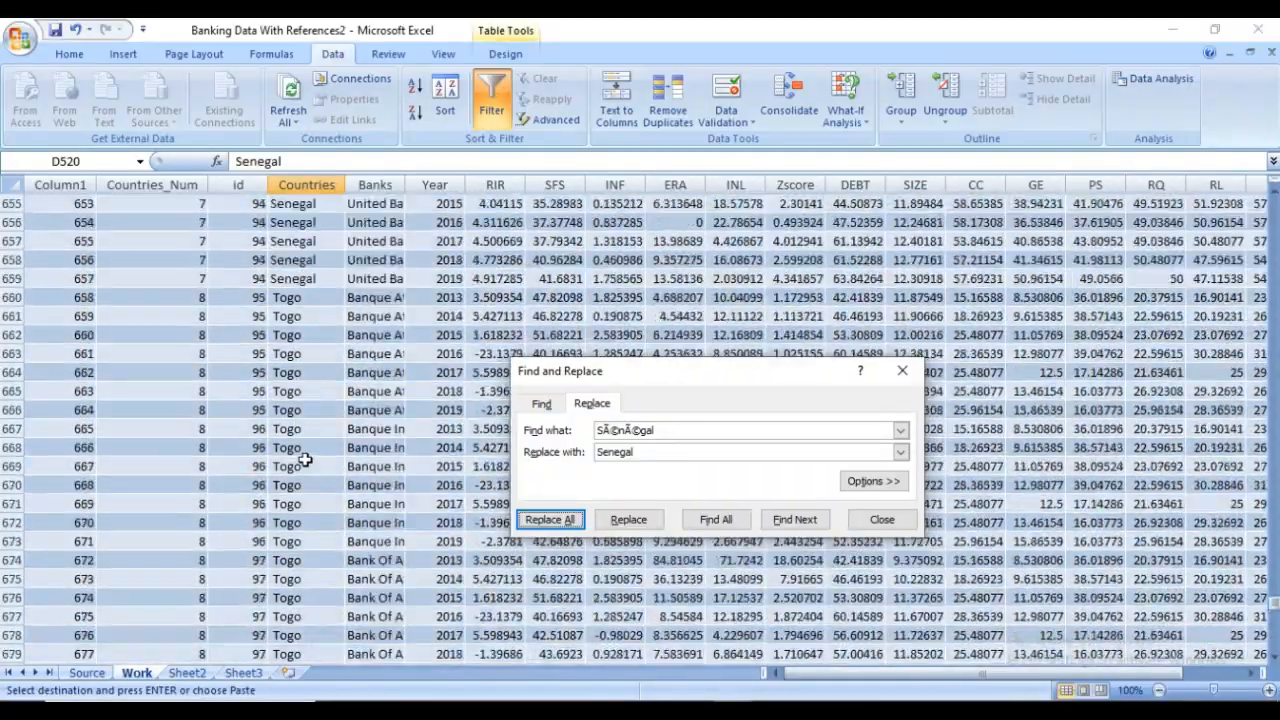
{"action": "scroll", "coordinate": [305, 458], "scroll_direction": "up", "scroll_amount": 20}
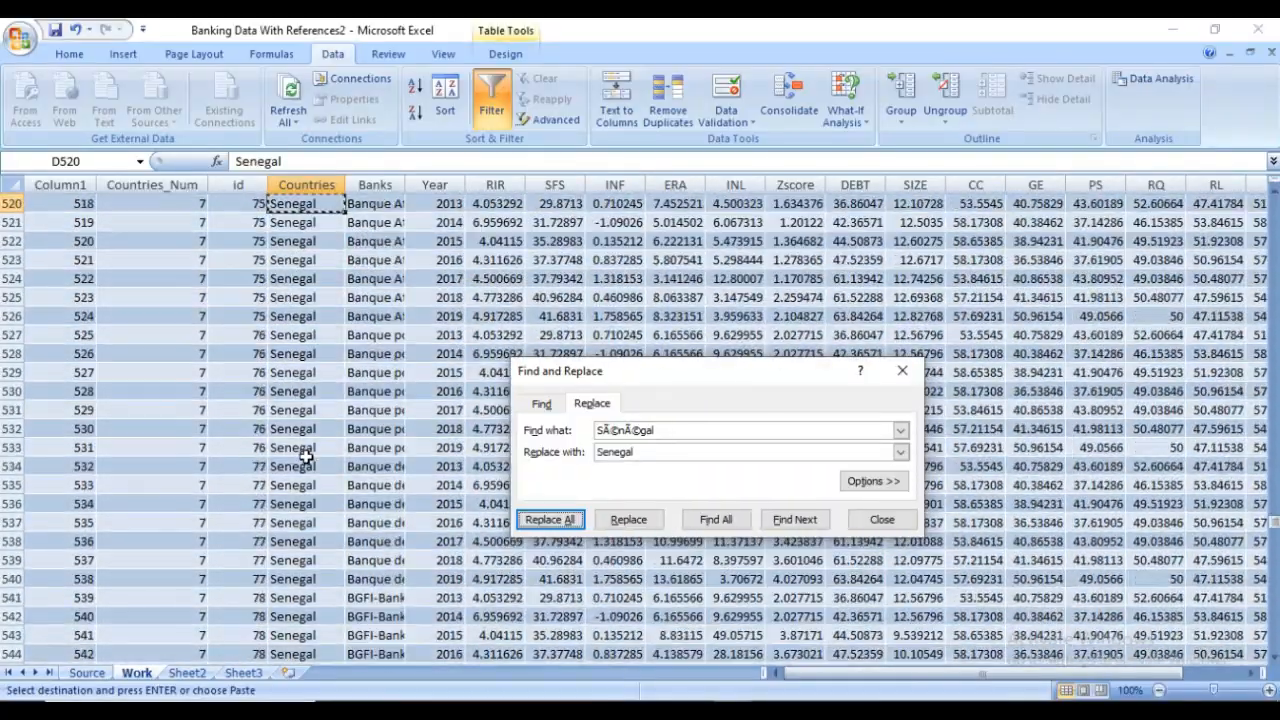
{"action": "scroll", "coordinate": [308, 453], "scroll_direction": "up", "scroll_amount": 20}
{"action": "type", "text": "Senegal"}
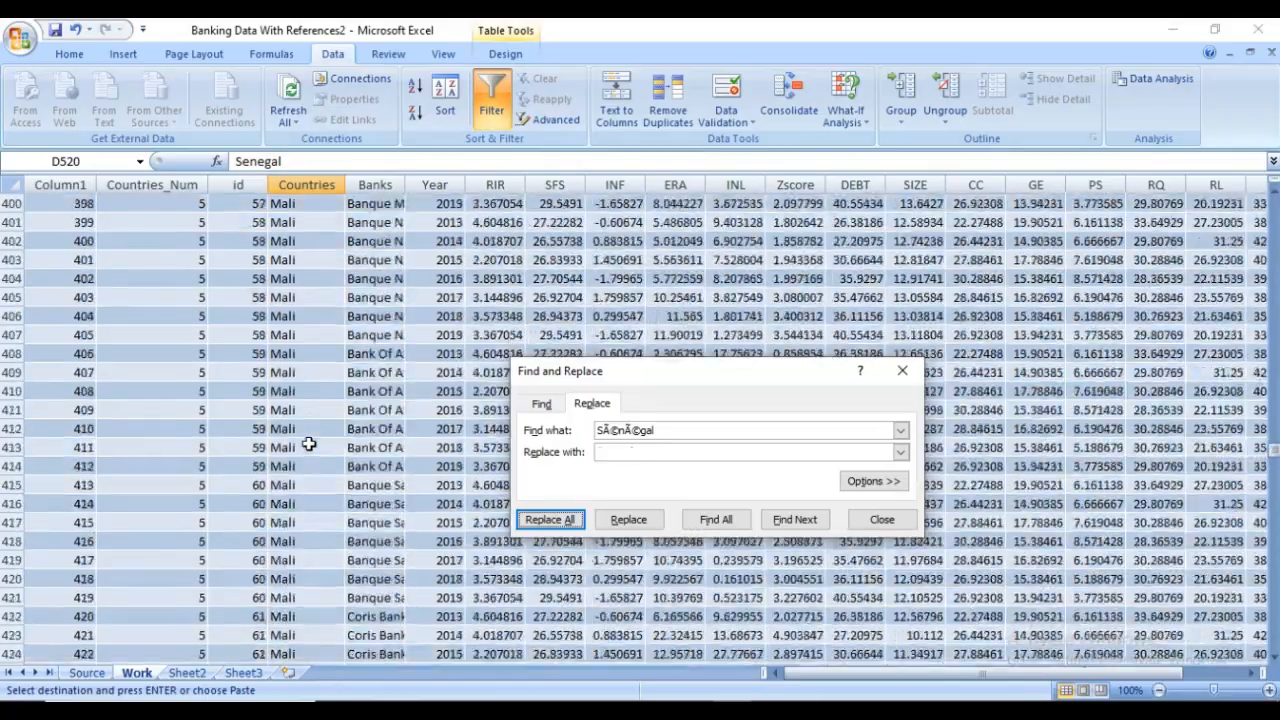
{"action": "scroll", "coordinate": [309, 444], "scroll_direction": "up", "scroll_amount": 20}
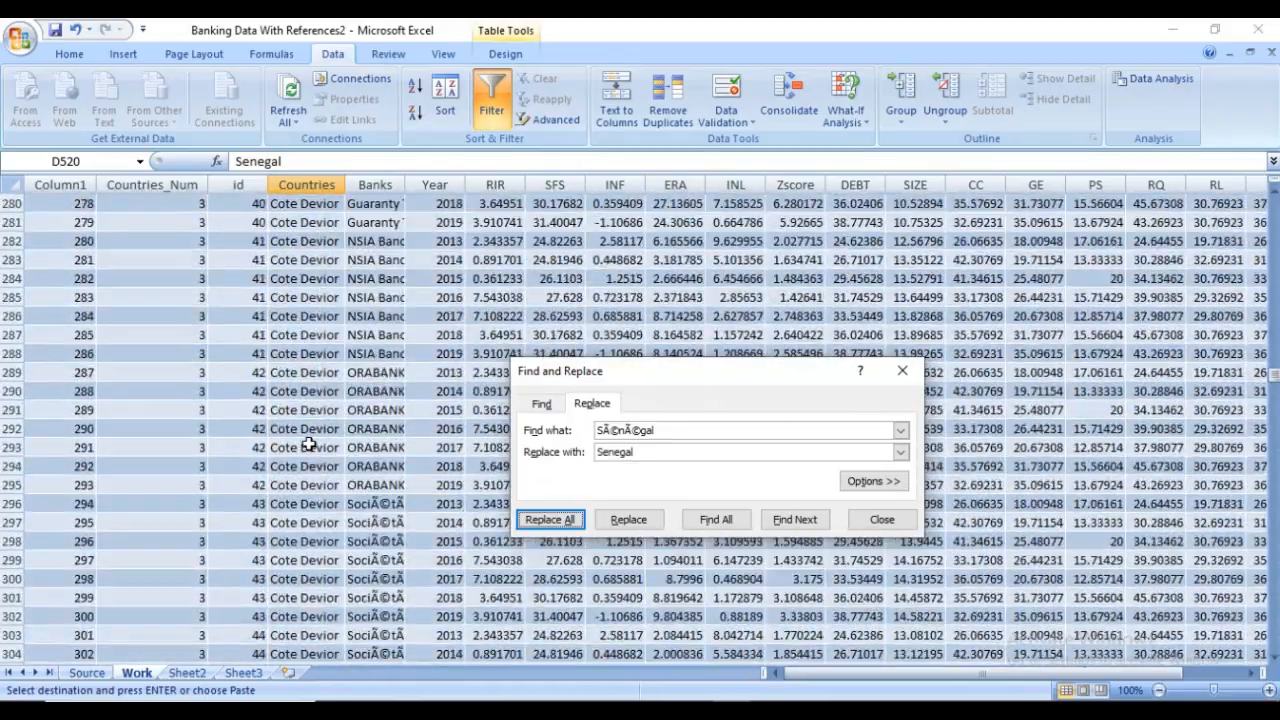
{"action": "scroll", "coordinate": [309, 444], "scroll_direction": "up", "scroll_amount": 20}
{"action": "scroll", "coordinate": [318, 438], "scroll_direction": "up", "scroll_amount": 14}
{"action": "scroll", "coordinate": [318, 437], "scroll_direction": "up", "scroll_amount": 20}
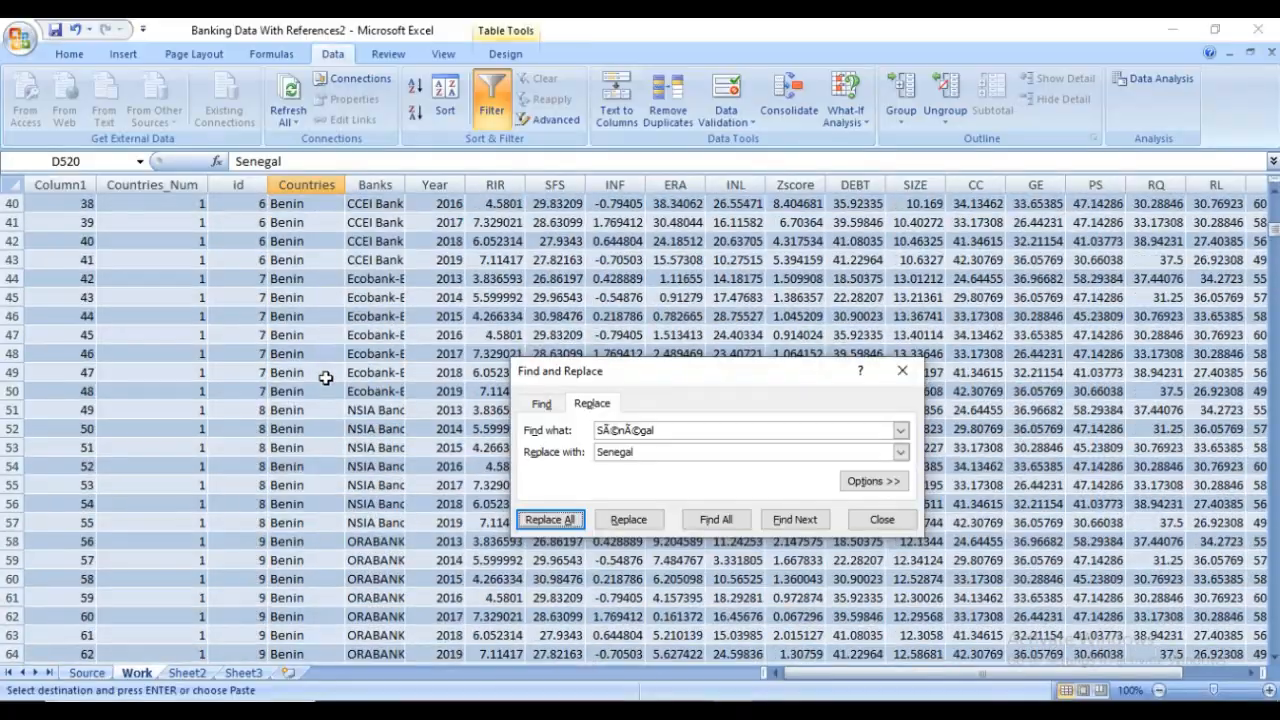
{"action": "scroll", "coordinate": [325, 377], "scroll_direction": "up", "scroll_amount": 7}
Look down the Banks column for the first garbled bank name and copy "SociÃ©tÃ© GÃ©nÃ©rale Benin" from cell E65
{"action": "left_click", "coordinate": [397, 223]}
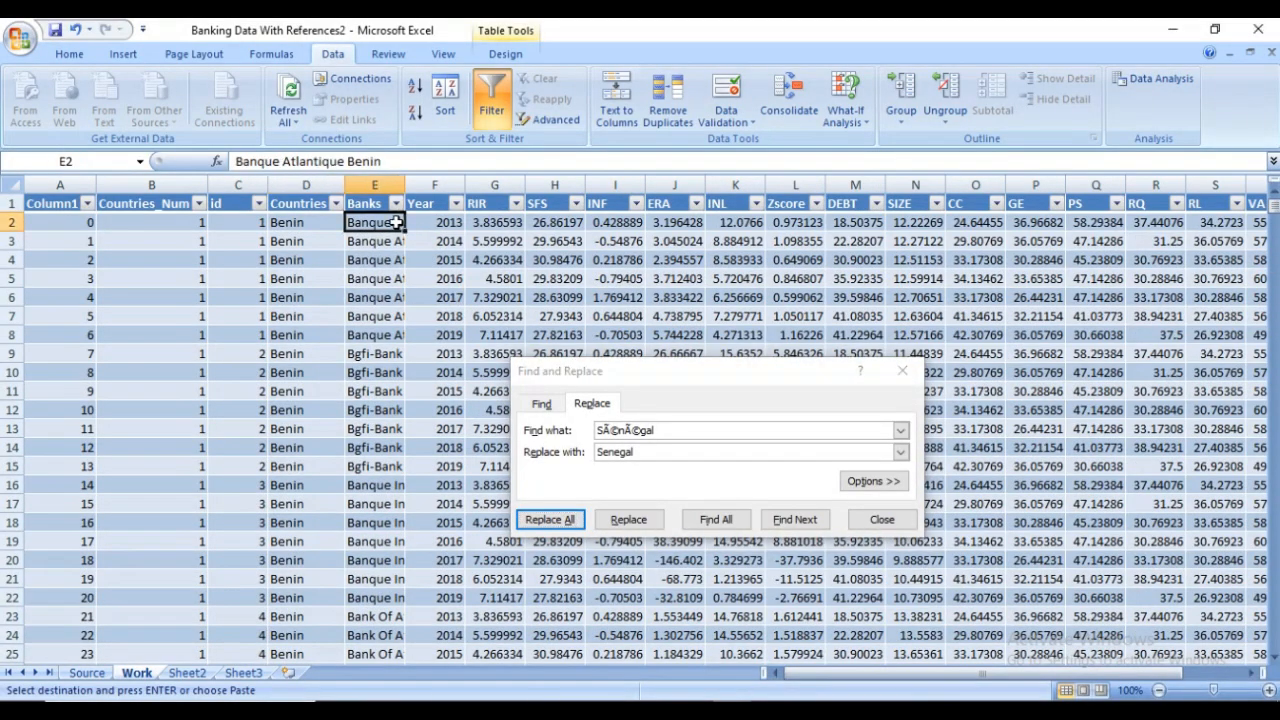
{"action": "scroll", "coordinate": [395, 278], "scroll_direction": "down", "scroll_amount": 1}
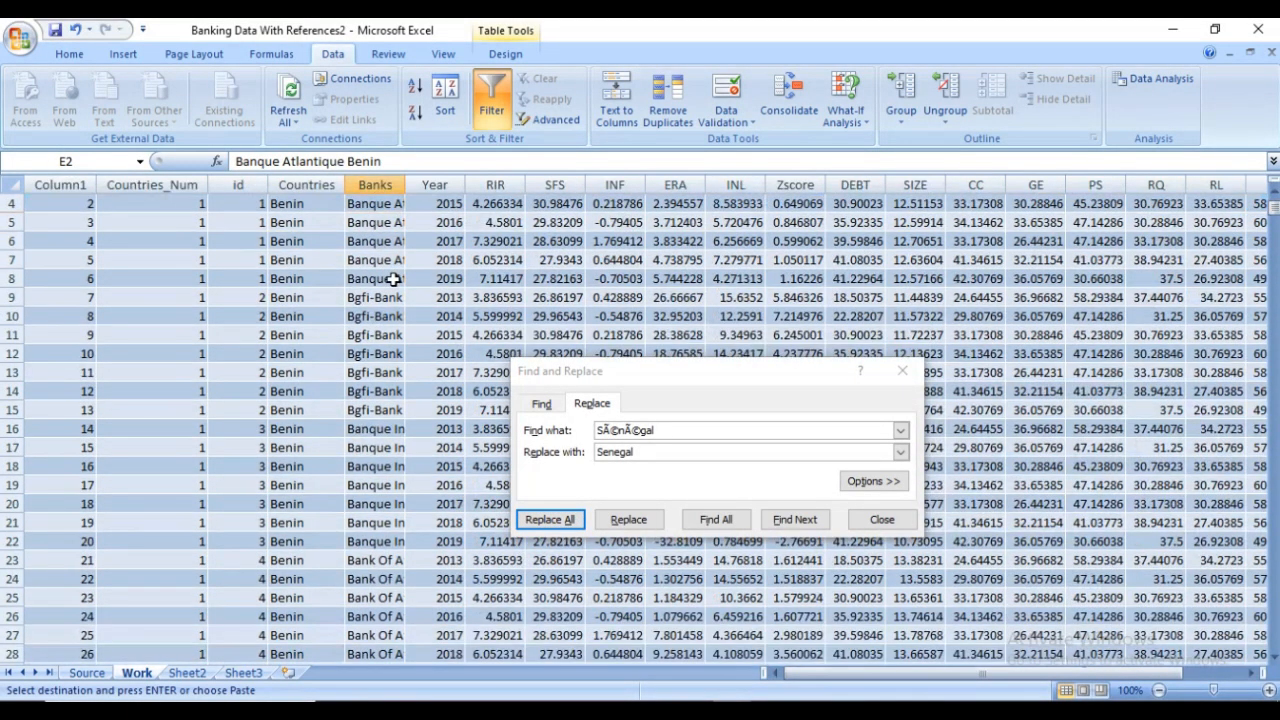
{"action": "left_click", "coordinate": [388, 298]}
{"action": "scroll", "coordinate": [390, 298], "scroll_direction": "down", "scroll_amount": 19}
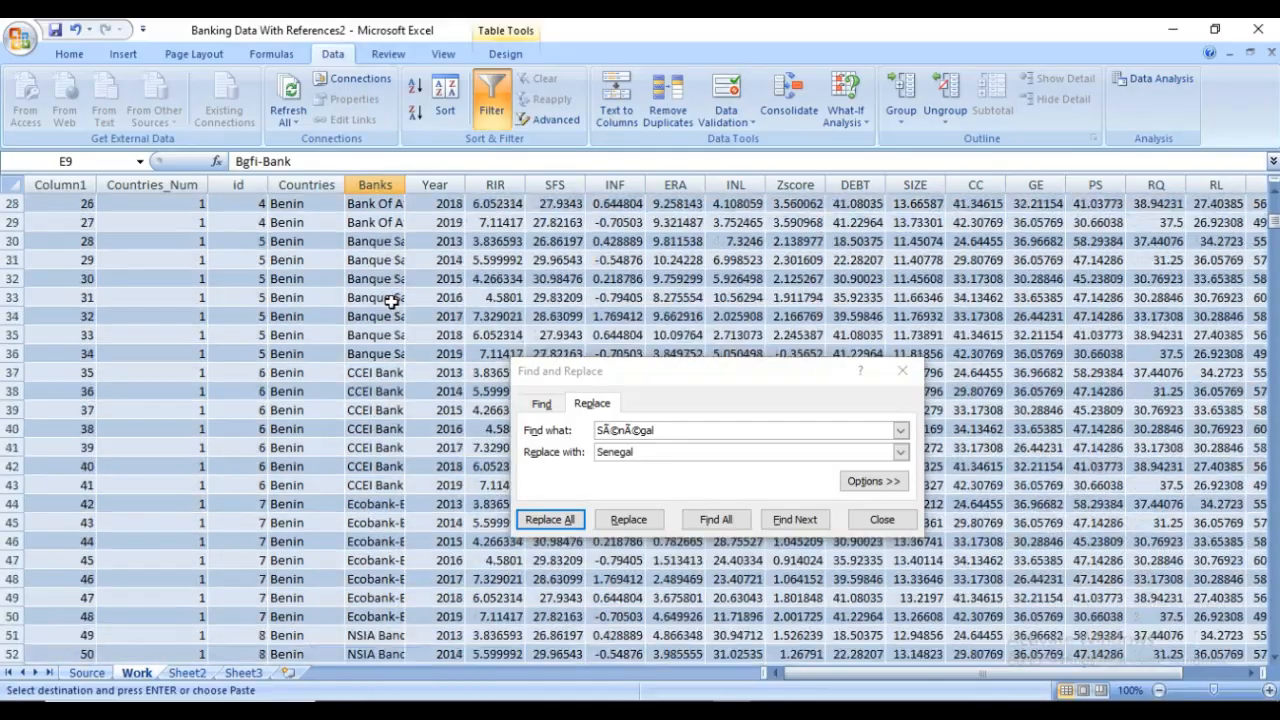
{"action": "scroll", "coordinate": [390, 298], "scroll_direction": "up", "scroll_amount": 1}
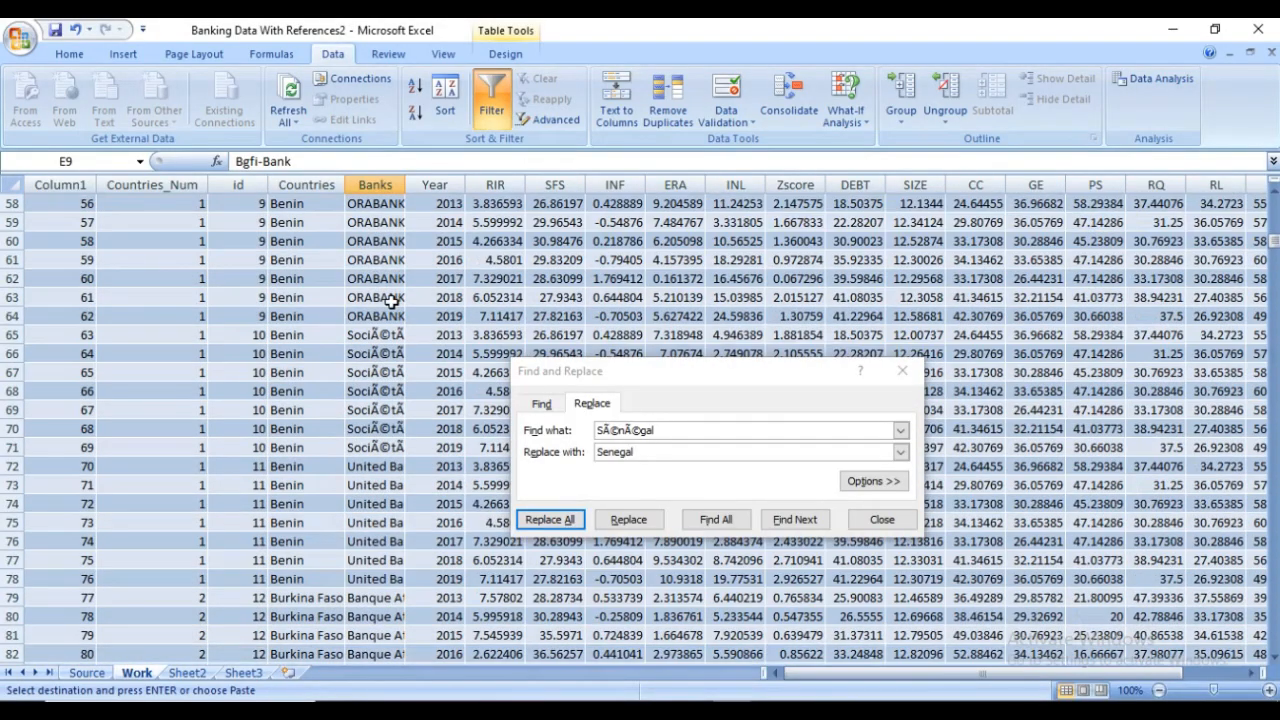
{"action": "left_click", "coordinate": [386, 335]}
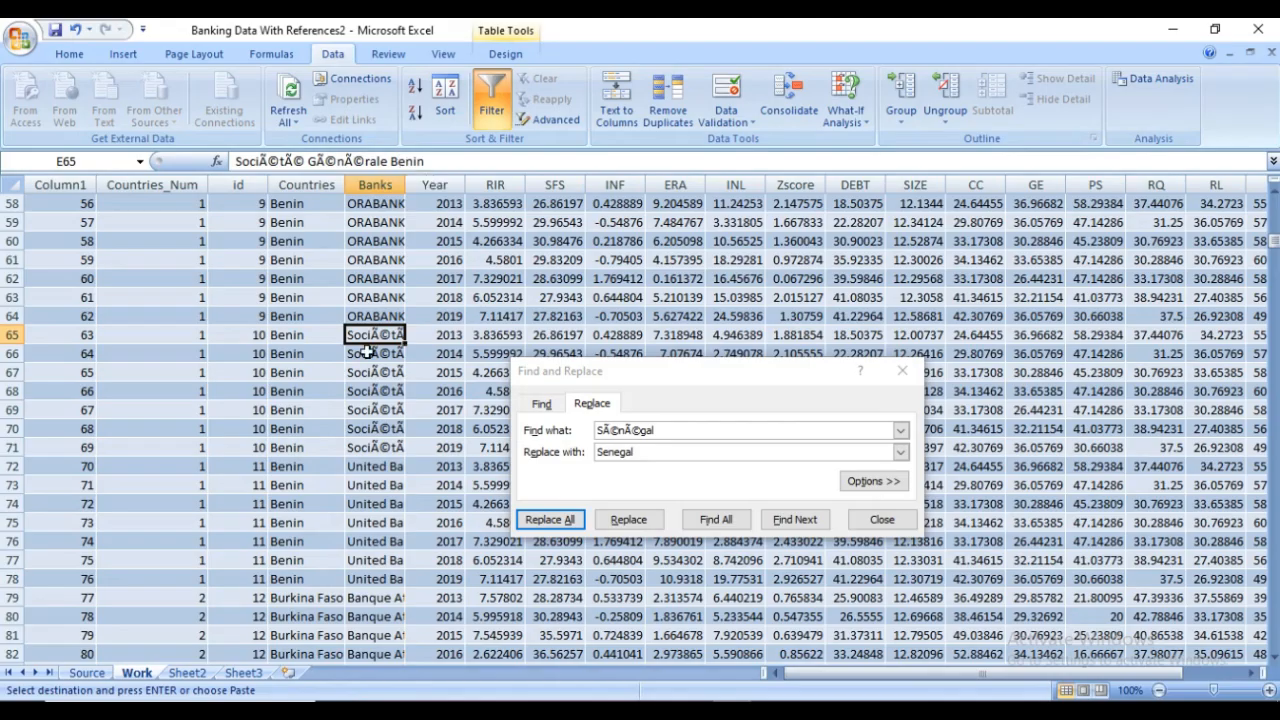
{"action": "right_click", "coordinate": [372, 337]}
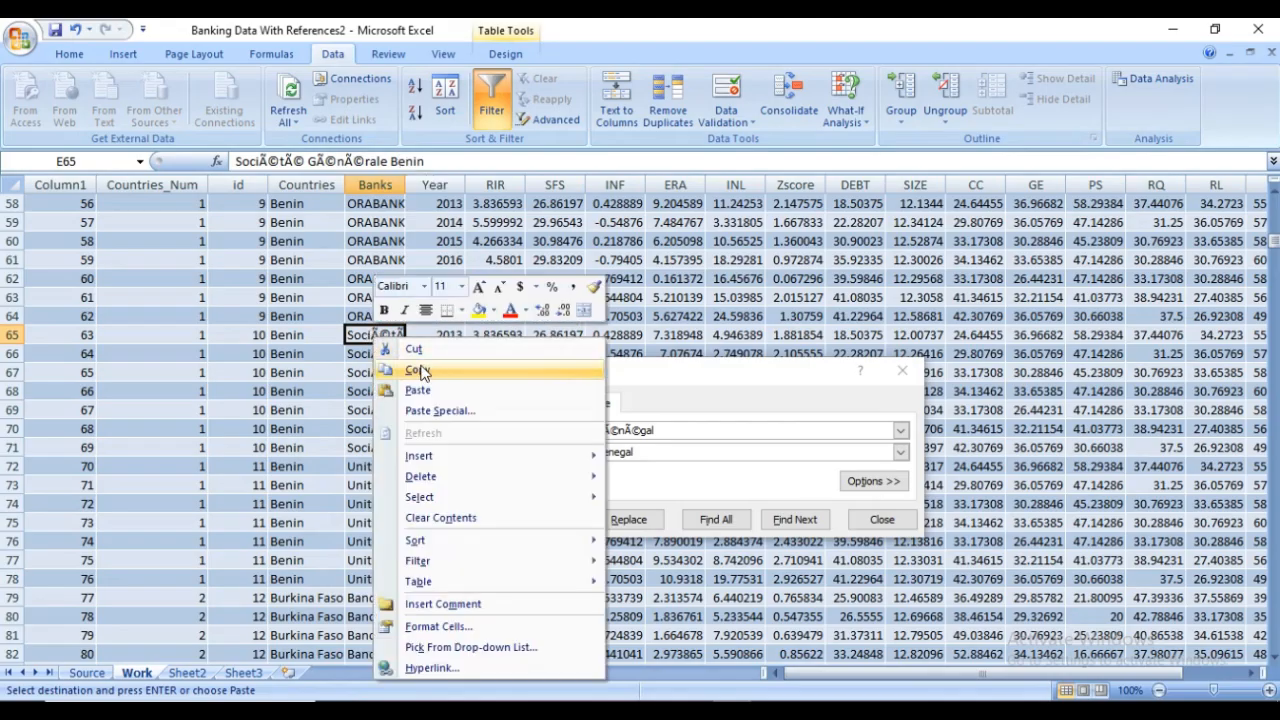
{"action": "left_click", "coordinate": [431, 371]}
Set the copied "SociÃ©tÃ© GÃ©nÃ©rale Benin" as the text to find, in place of the previous country name
{"action": "left_click", "coordinate": [686, 428]}
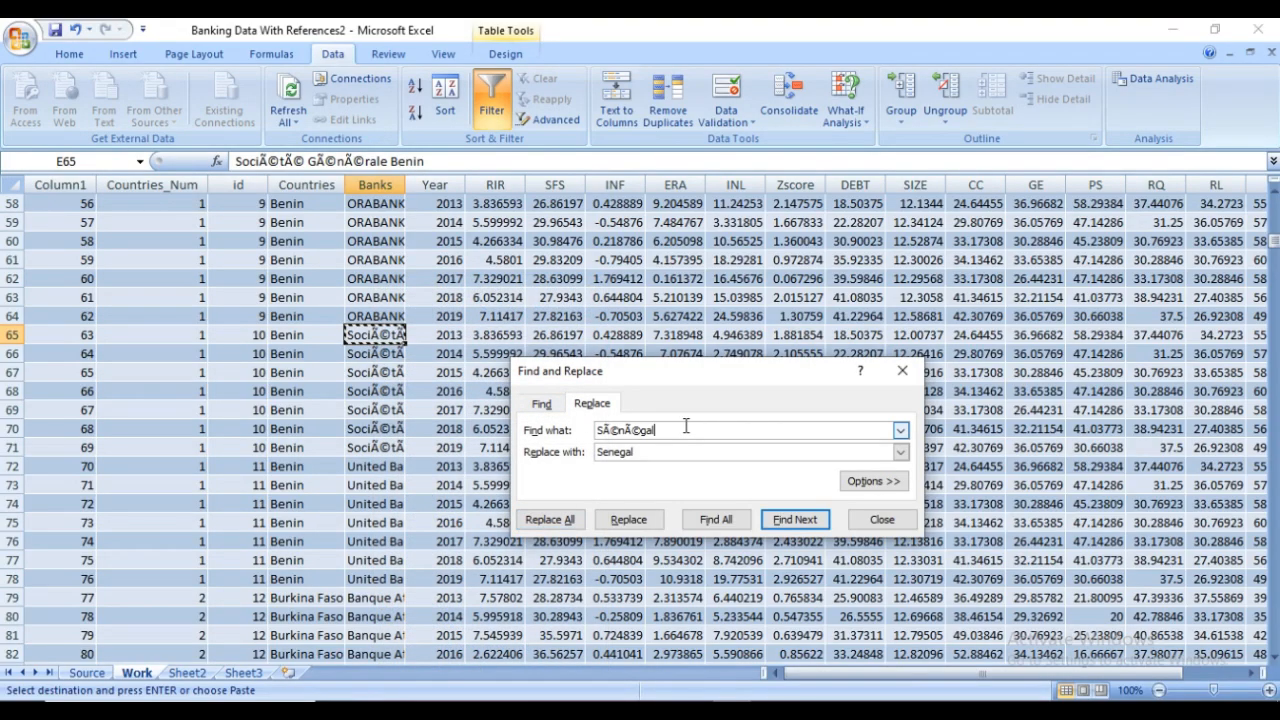
{"action": "key", "text": "BackSpace"}
{"action": "key", "text": "BackSpace"}
{"action": "key", "text": "BackSpace"}
{"action": "key", "text": "BackSpace"}
{"action": "key", "text": "BackSpace"}
{"action": "right_click", "coordinate": [686, 427]}
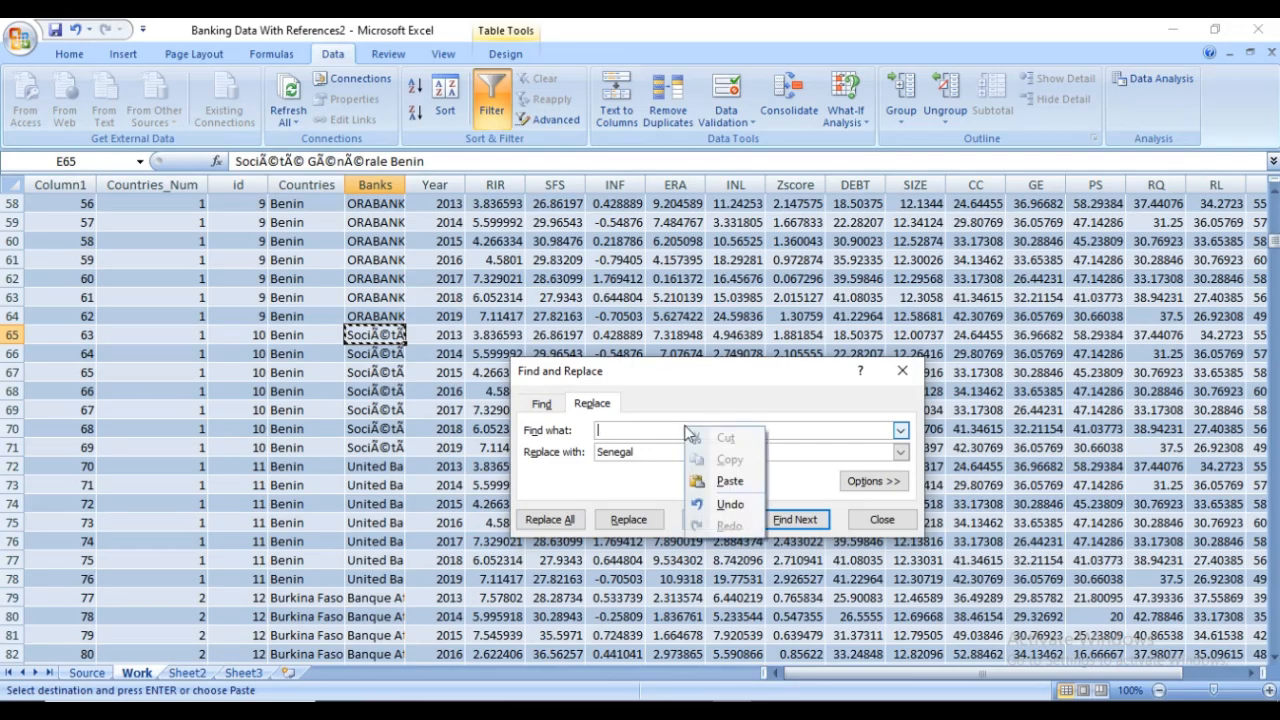
{"action": "left_click", "coordinate": [727, 482]}
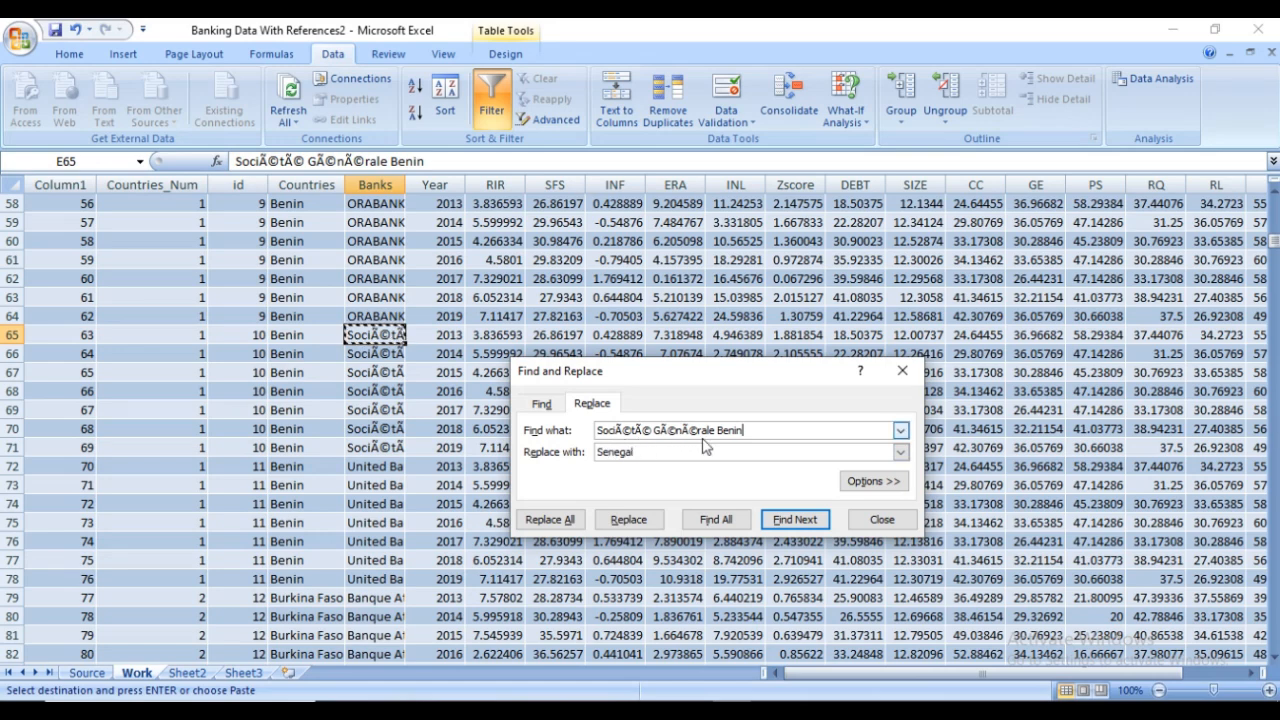
Replace every occurrence of "SociÃ©tÃ© GÃ©nÃ©rale Benin" with "Society Generale Bank" on the Work sheet
{"action": "left_click_drag", "start_coordinate": [645, 452], "coordinate": [546, 456]}
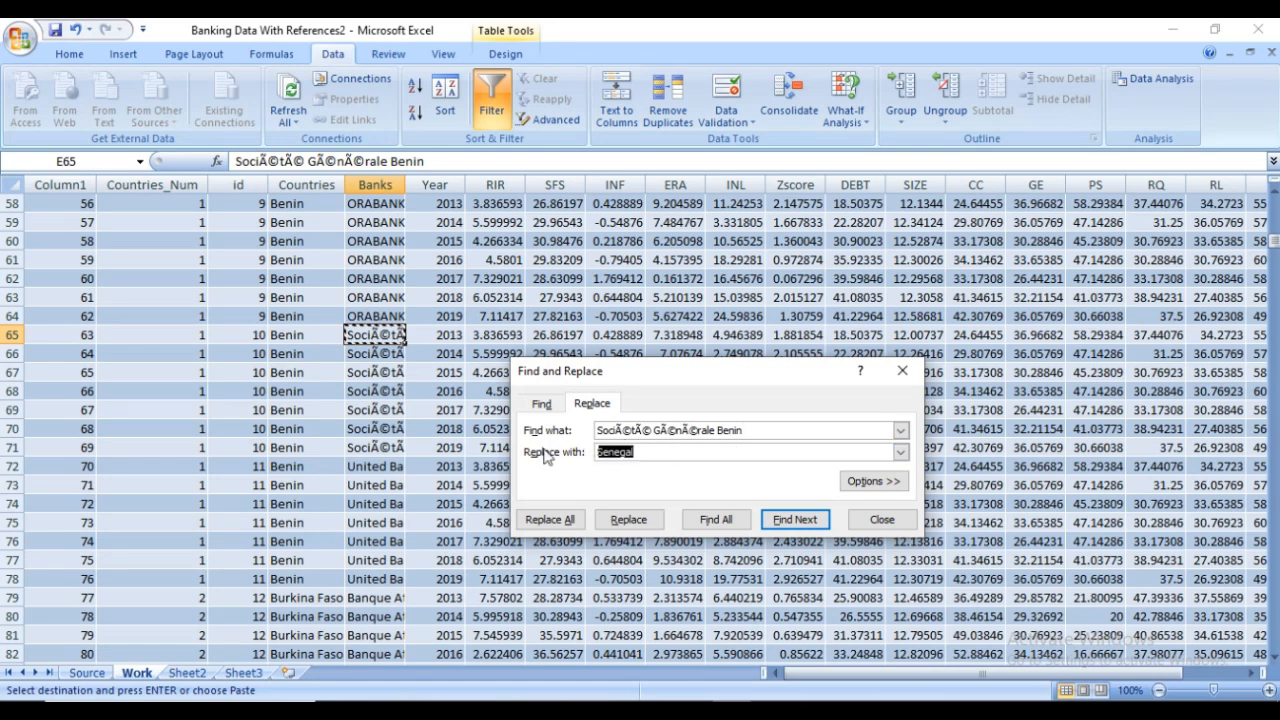
{"action": "type", "text": "Society "}
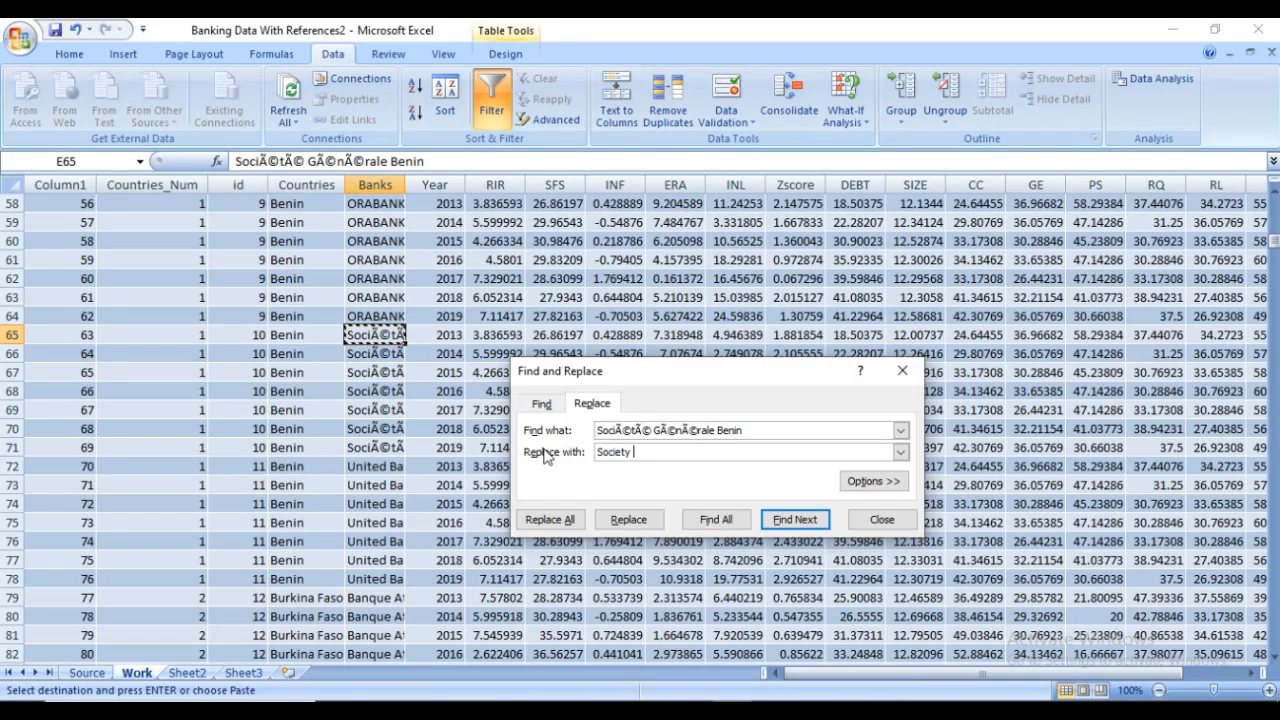
{"action": "type", "text": "Generale"}
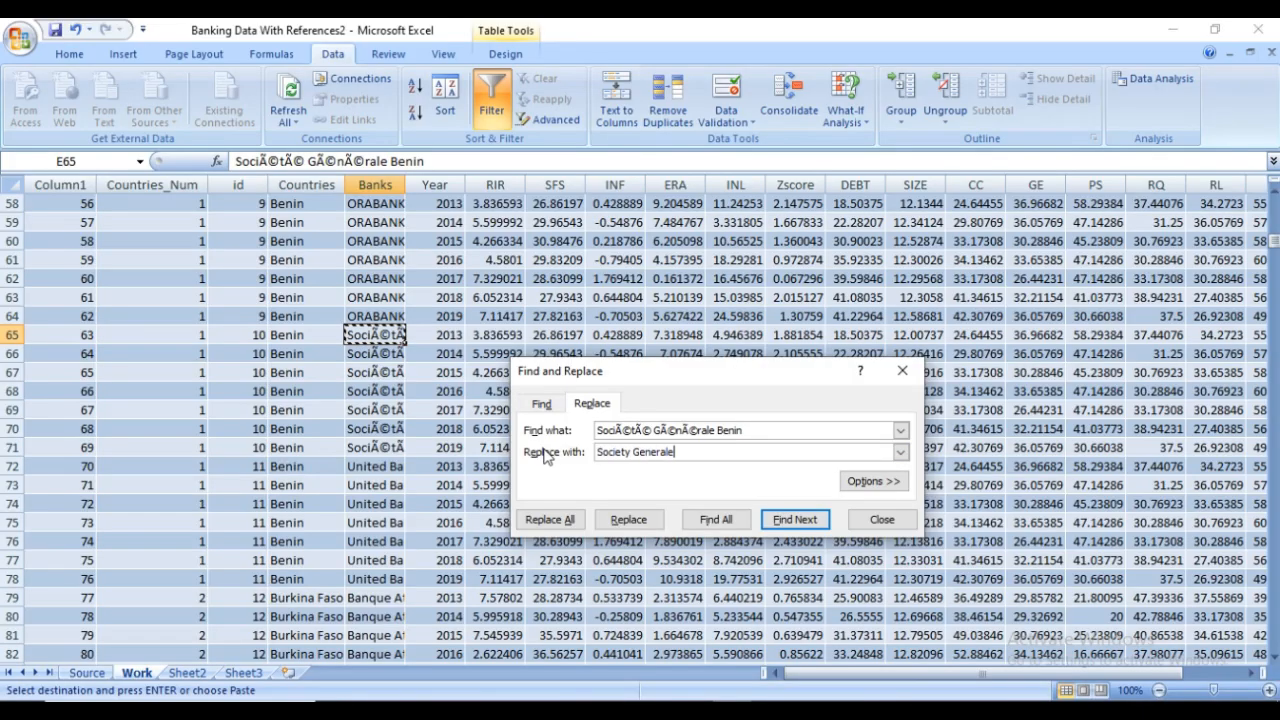
{"action": "type", "text": " Bank"}
{"action": "left_click", "coordinate": [565, 521]}
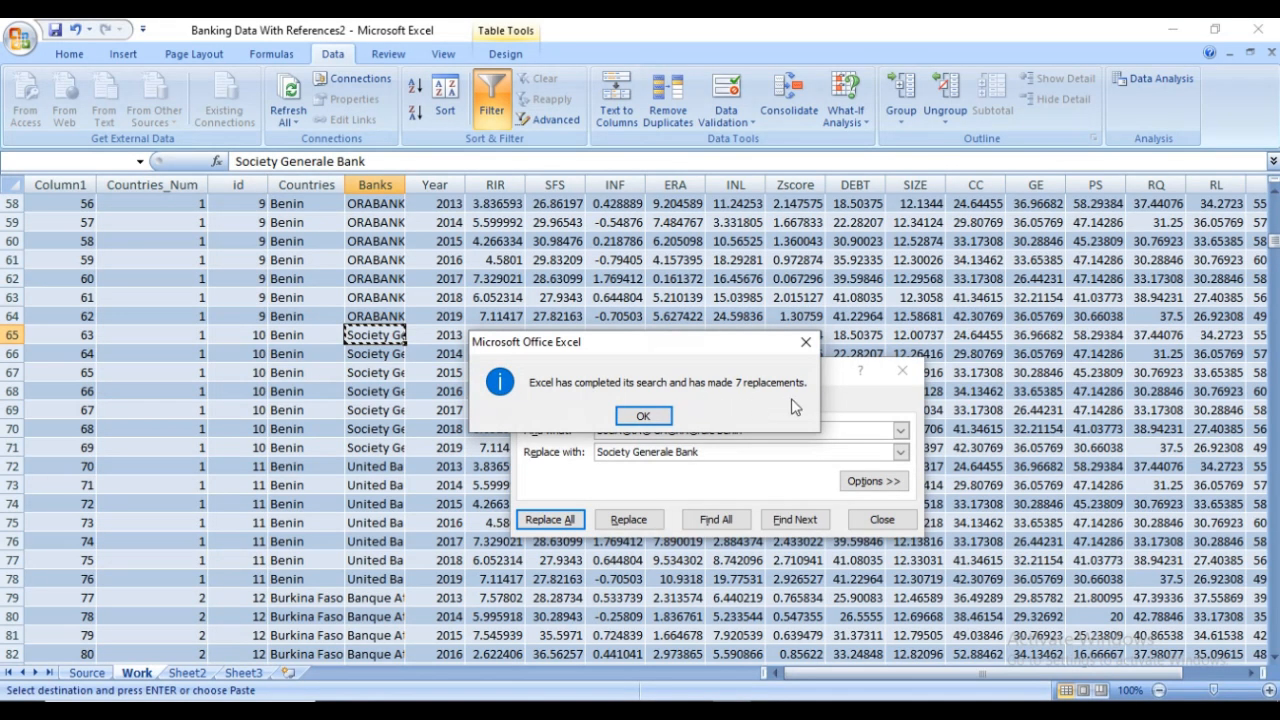
{"action": "left_click", "coordinate": [643, 419]}
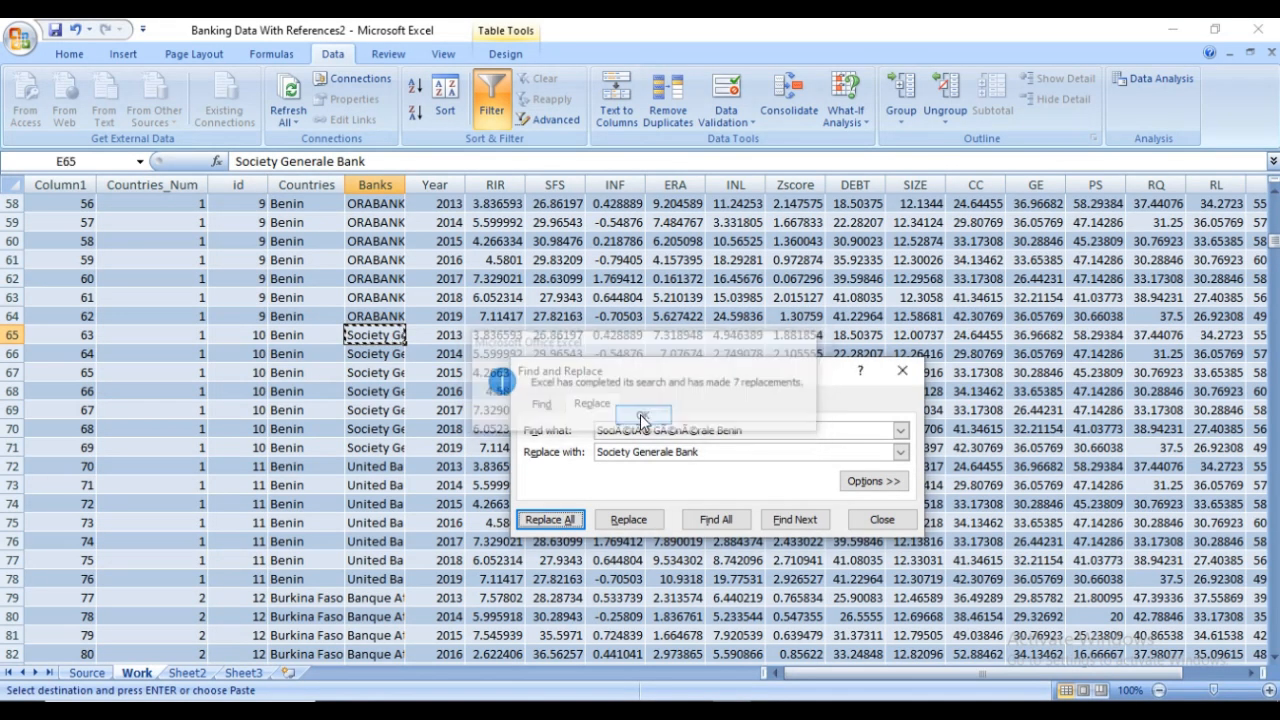
Find the next garbled name in the Banks column, copy "SociÃ©tÃ© GÃ©nÃ©rale de Banques au Burkina" from E157 and set it as the text to find
{"action": "scroll", "coordinate": [373, 411], "scroll_direction": "down", "scroll_amount": 15}
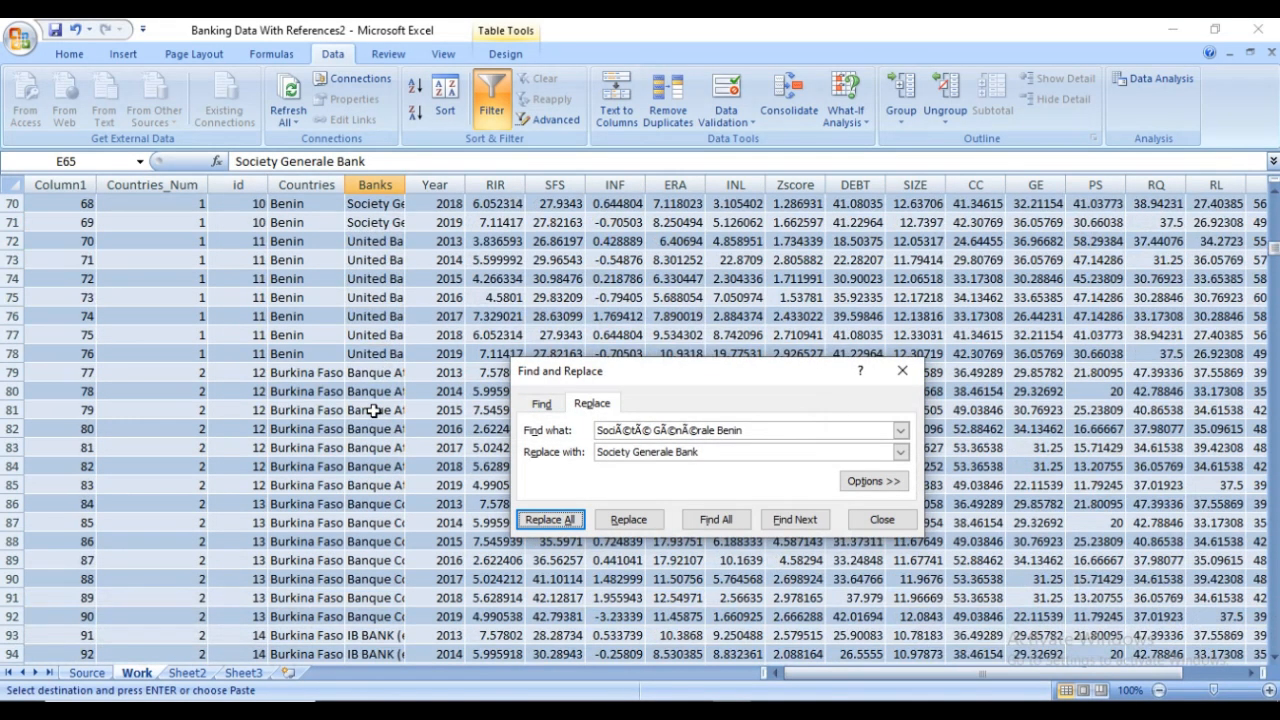
{"action": "scroll", "coordinate": [373, 411], "scroll_direction": "down", "scroll_amount": 8}
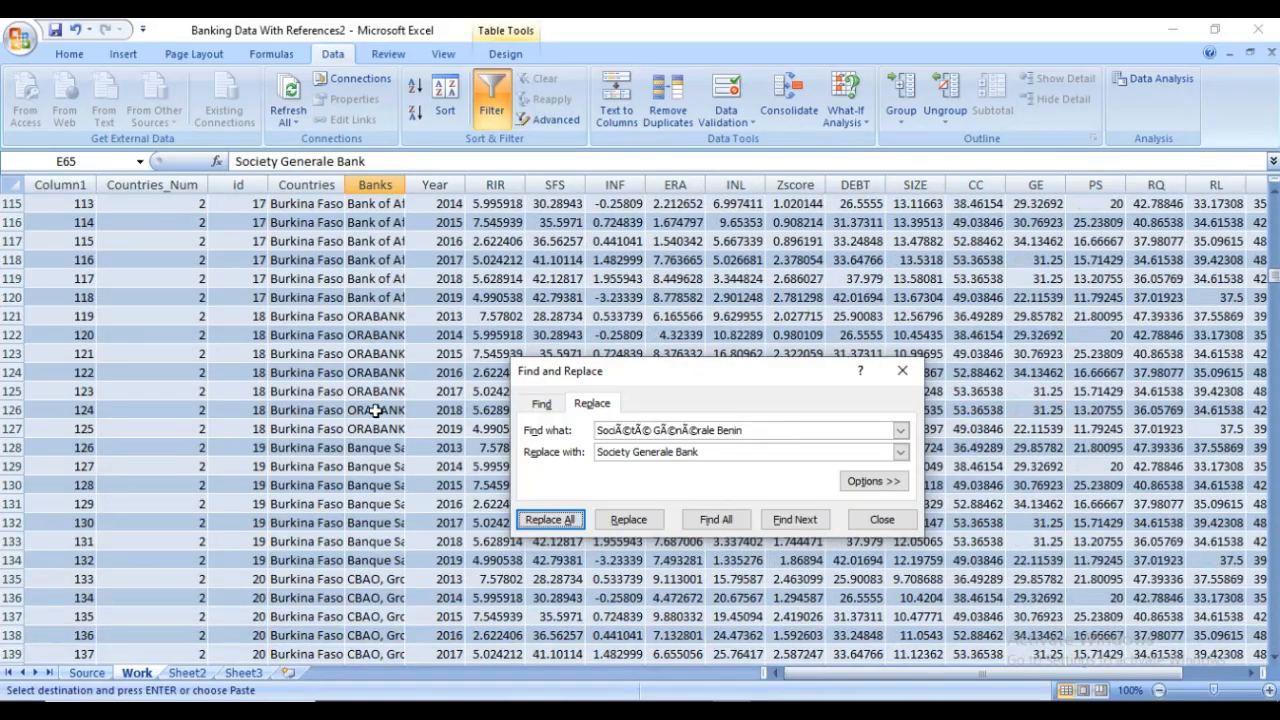
{"action": "scroll", "coordinate": [373, 411], "scroll_direction": "down", "scroll_amount": 6}
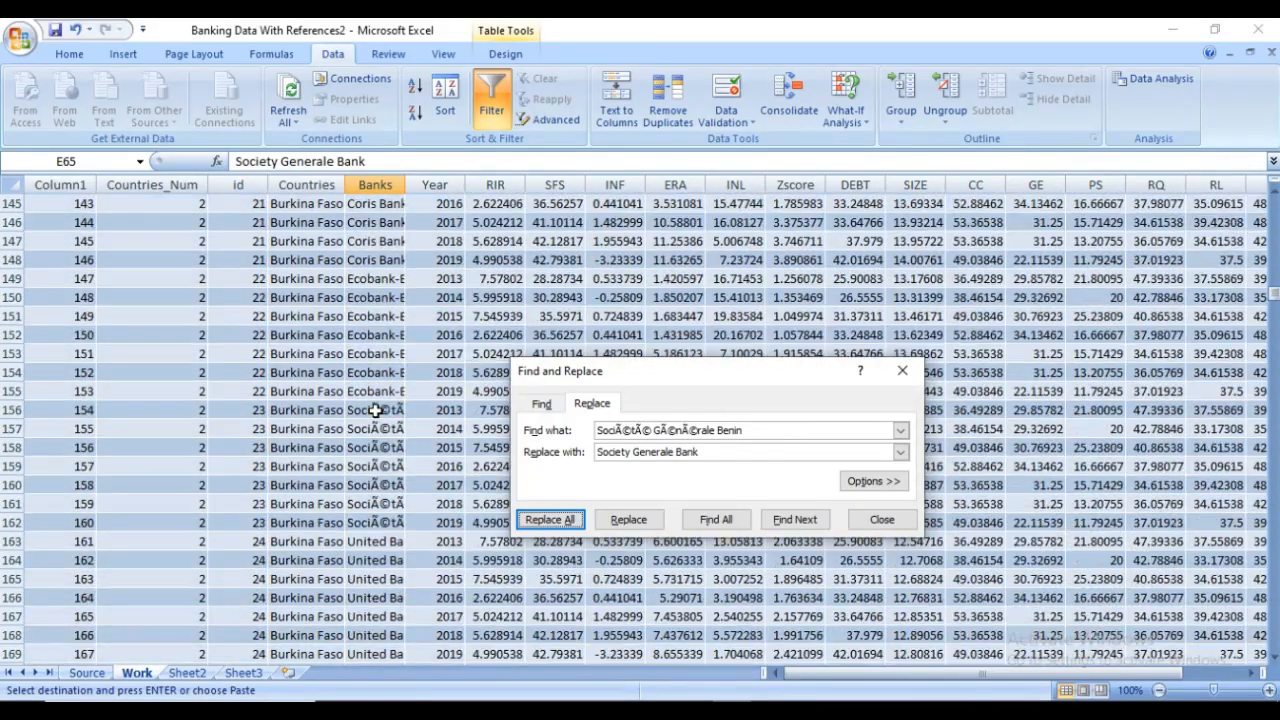
{"action": "left_click", "coordinate": [382, 430]}
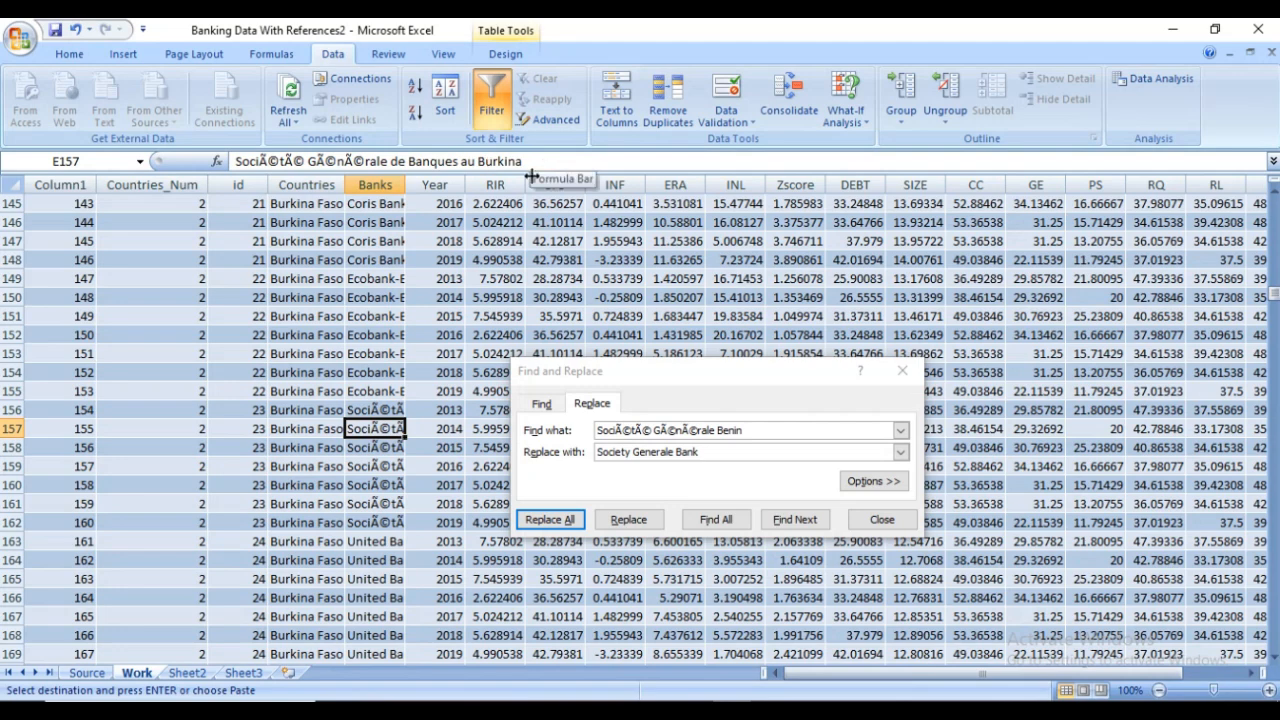
{"action": "right_click", "coordinate": [382, 430]}
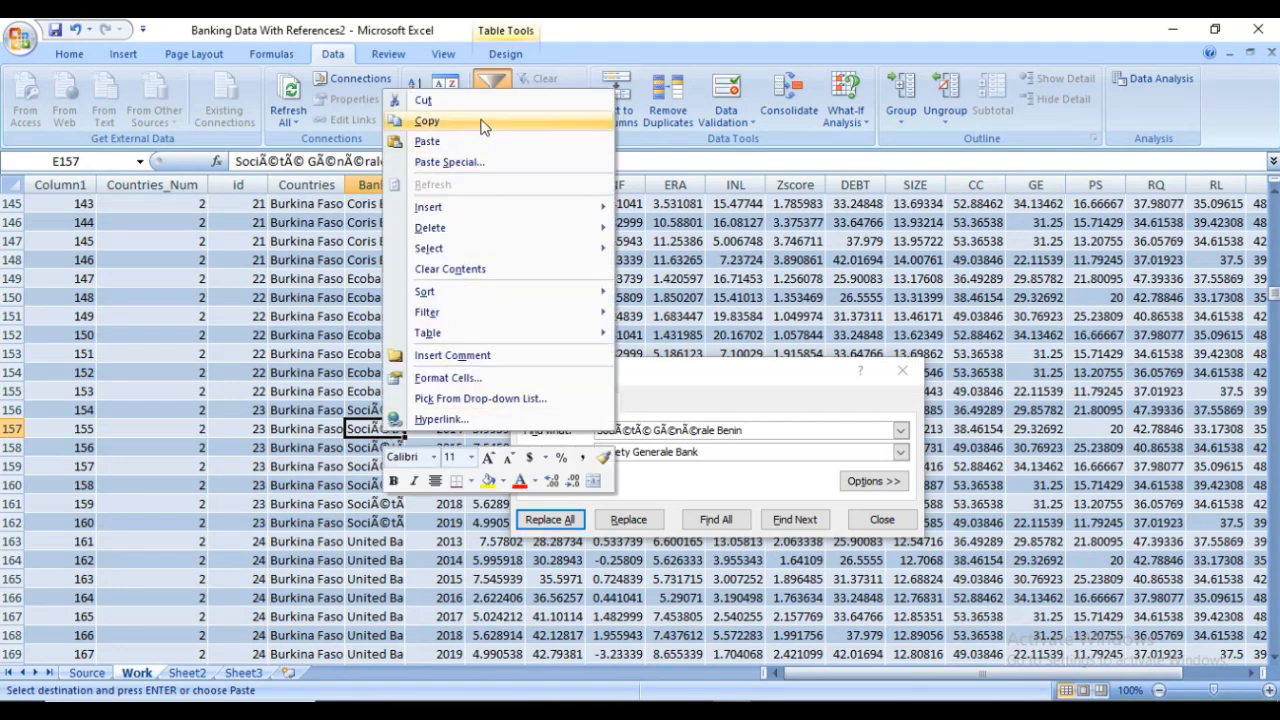
{"action": "left_click", "coordinate": [430, 123]}
{"action": "left_click", "coordinate": [576, 437]}
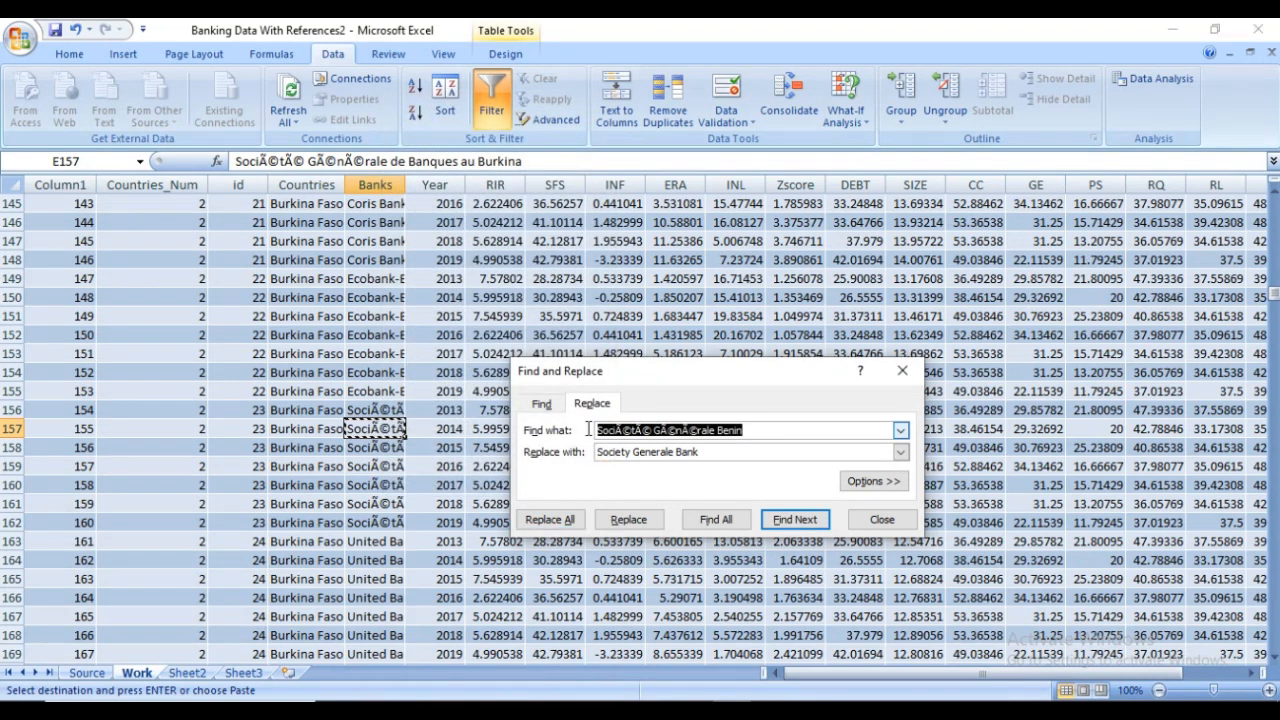
{"action": "right_click", "coordinate": [642, 434]}
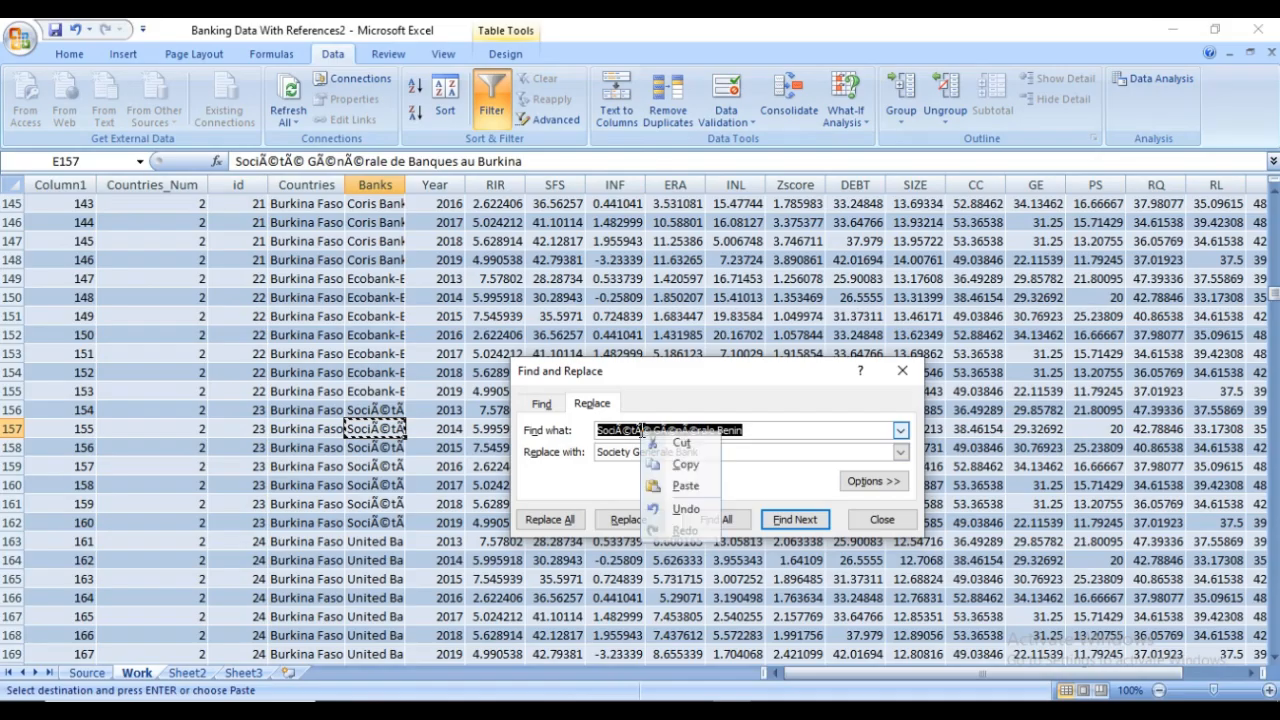
{"action": "left_click", "coordinate": [685, 487]}
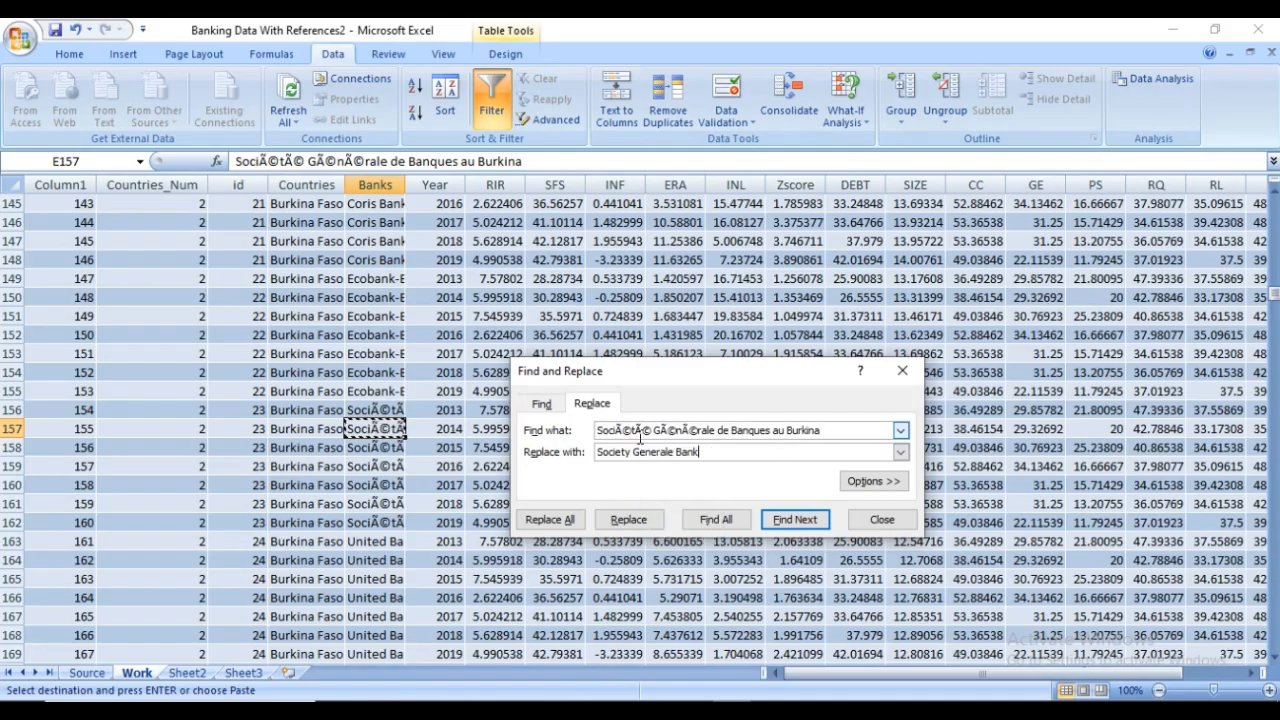
Replace every occurrence of "SociÃ©tÃ© GÃ©nÃ©rale de Banques au Burkina" with "Society Generale de Banues au Burkina"
{"action": "left_click", "coordinate": [680, 451]}
{"action": "type", "text": "de "}
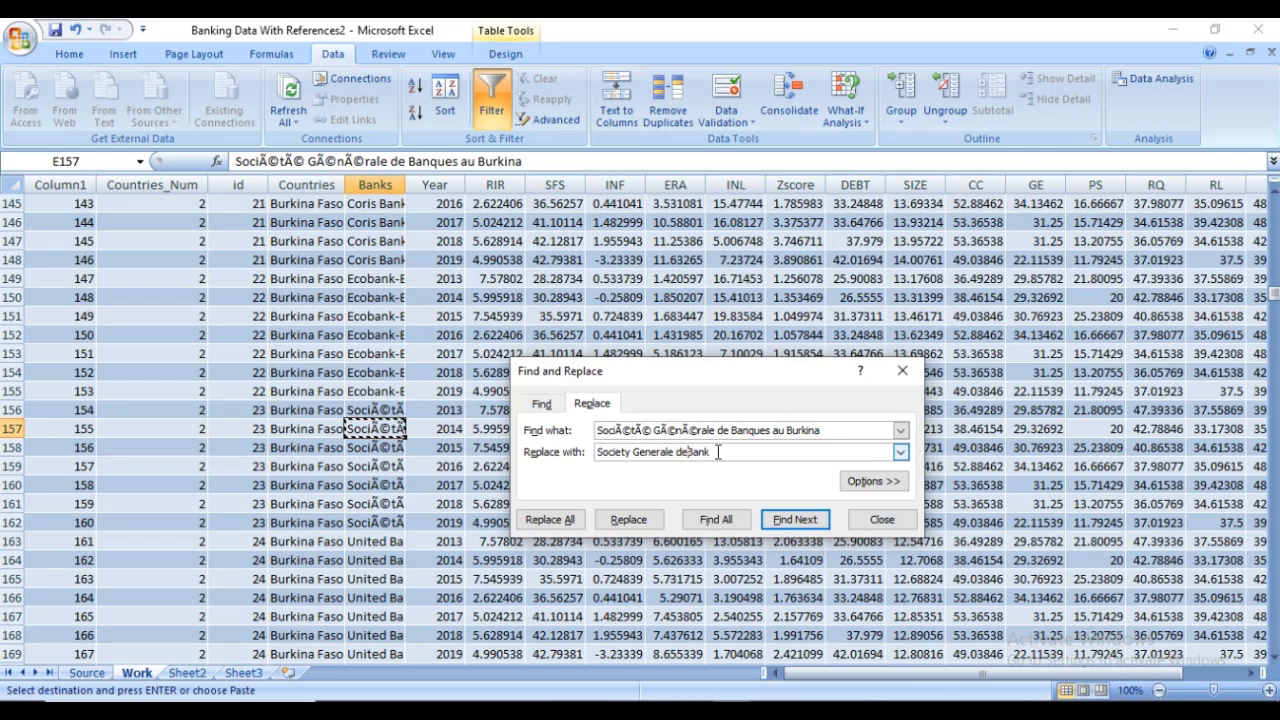
{"action": "type", "text": "Banques au Burkian Bank"}
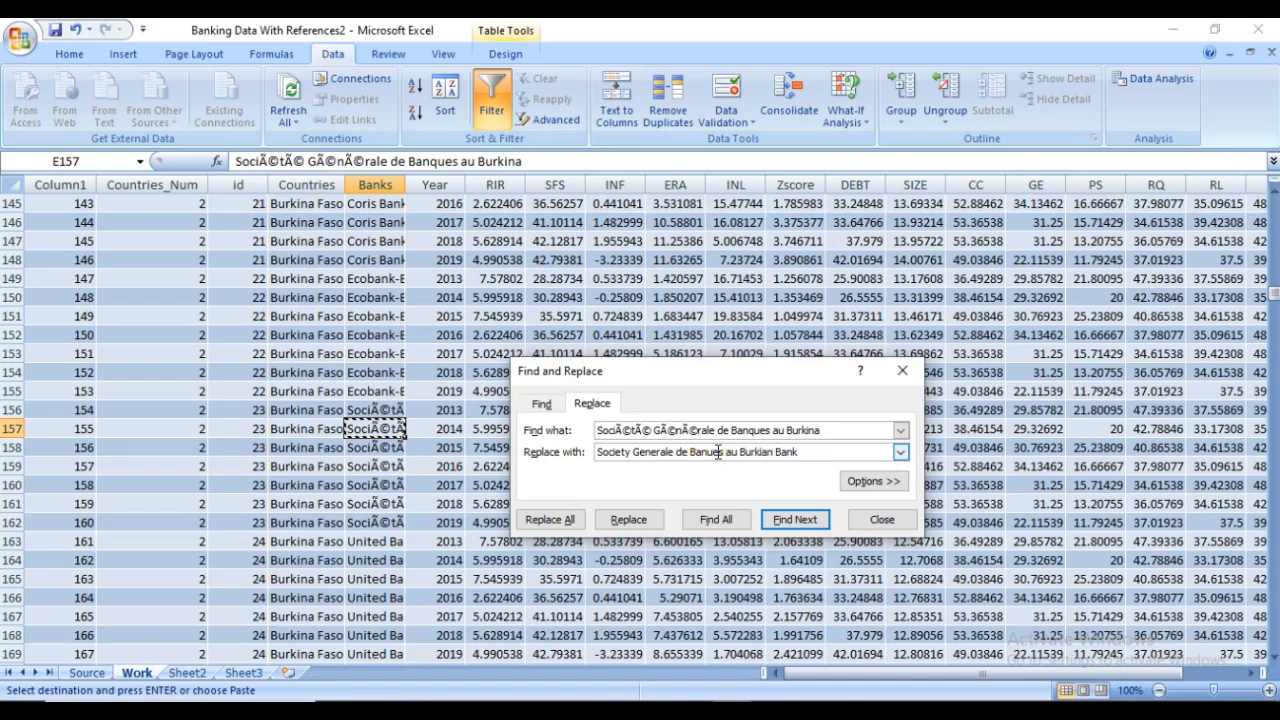
{"action": "key", "text": "BackSpace"}
{"action": "type", "text": "na"}
{"action": "key", "text": "Delete"}
{"action": "key", "text": "Delete"}
{"action": "key", "text": "Delete"}
{"action": "left_click", "coordinate": [540, 520]}
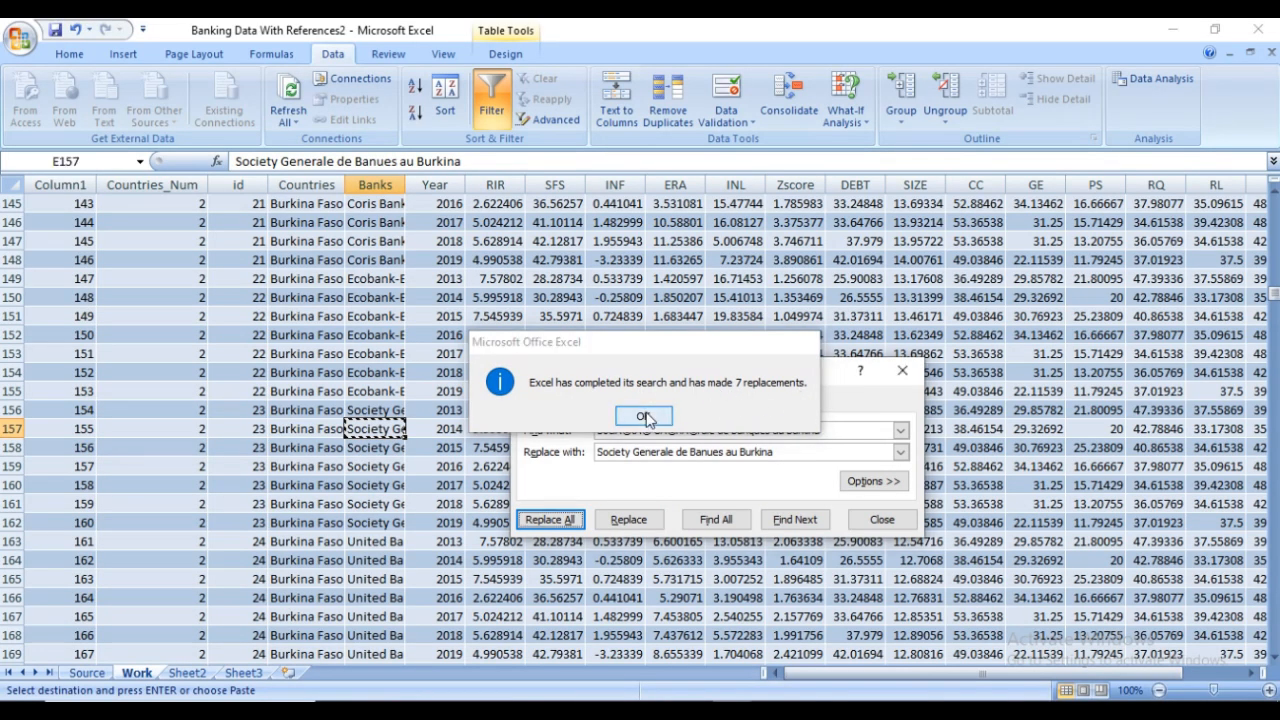
{"action": "left_click", "coordinate": [643, 416]}
Look further down the Banks column, copy "SociÃ©tÃ© Ivoirienne de Banque (S.I.B.)" from E306 and set it as the text to find
{"action": "scroll", "coordinate": [384, 423], "scroll_direction": "down", "scroll_amount": 5}
{"action": "scroll", "coordinate": [384, 423], "scroll_direction": "down", "scroll_amount": 4}
{"action": "scroll", "coordinate": [384, 423], "scroll_direction": "down", "scroll_amount": 20}
{"action": "scroll", "coordinate": [384, 423], "scroll_direction": "down", "scroll_amount": 19}
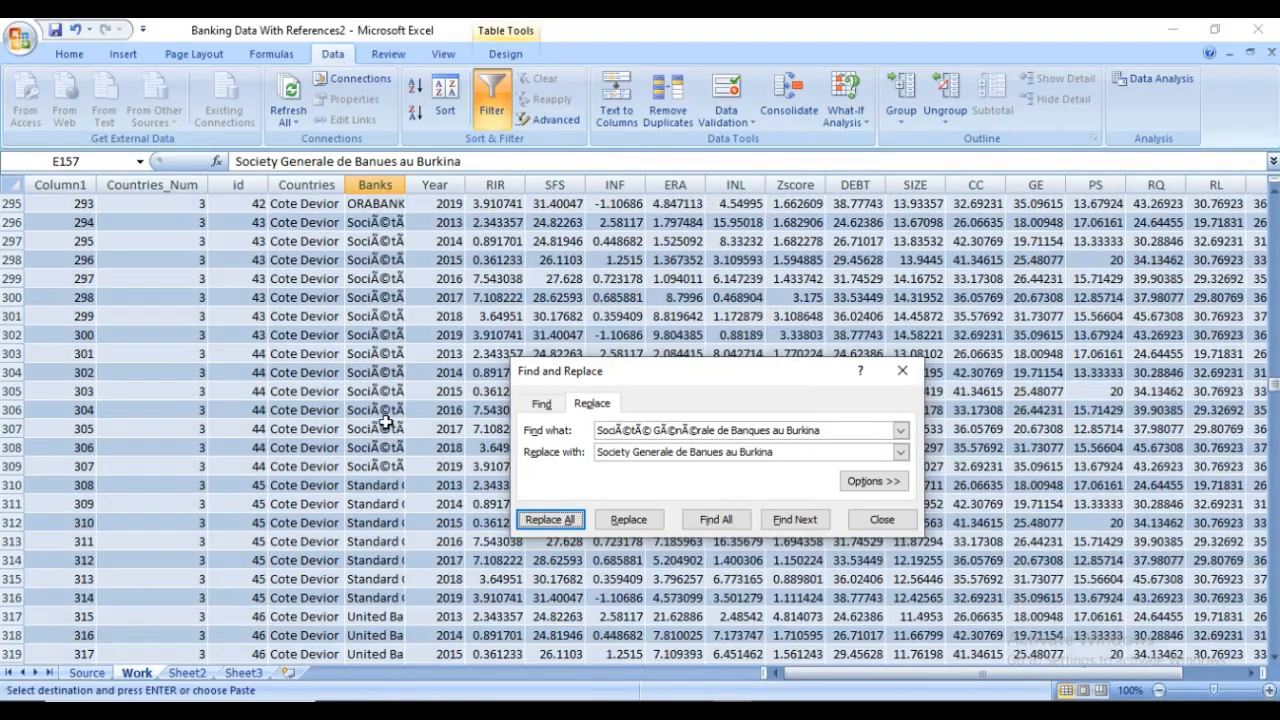
{"action": "left_click", "coordinate": [397, 410]}
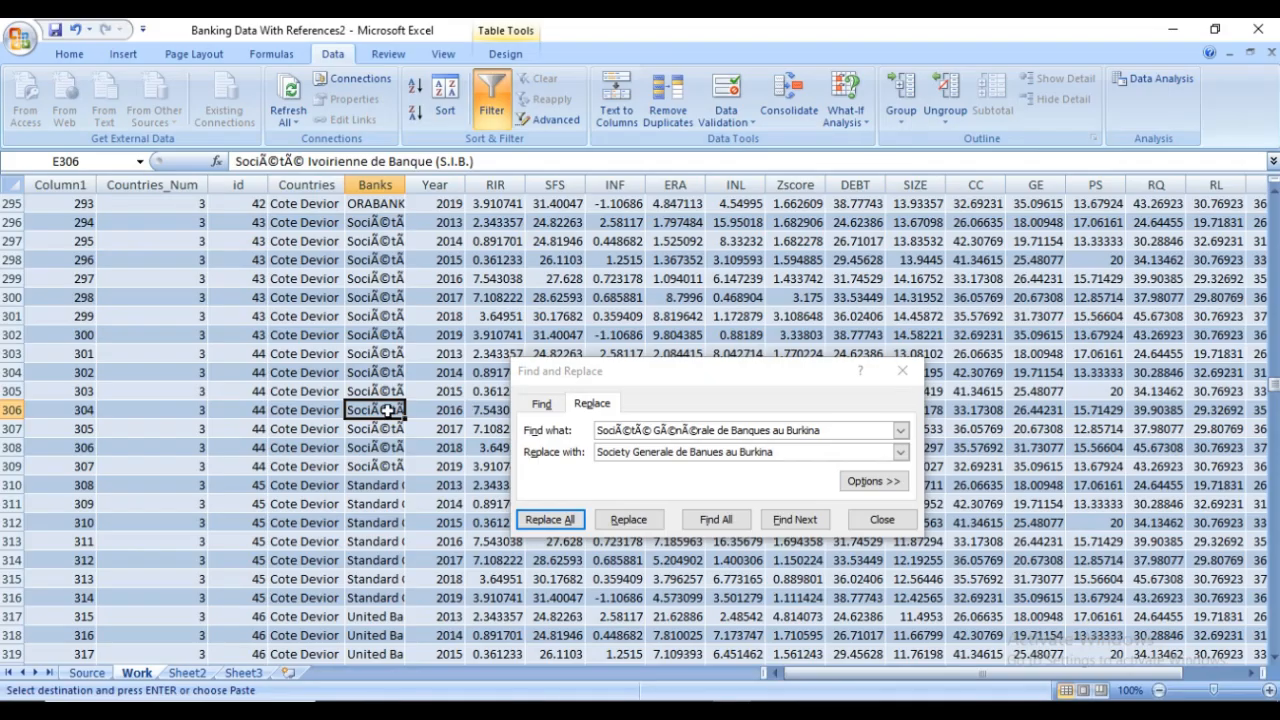
{"action": "right_click", "coordinate": [400, 405]}
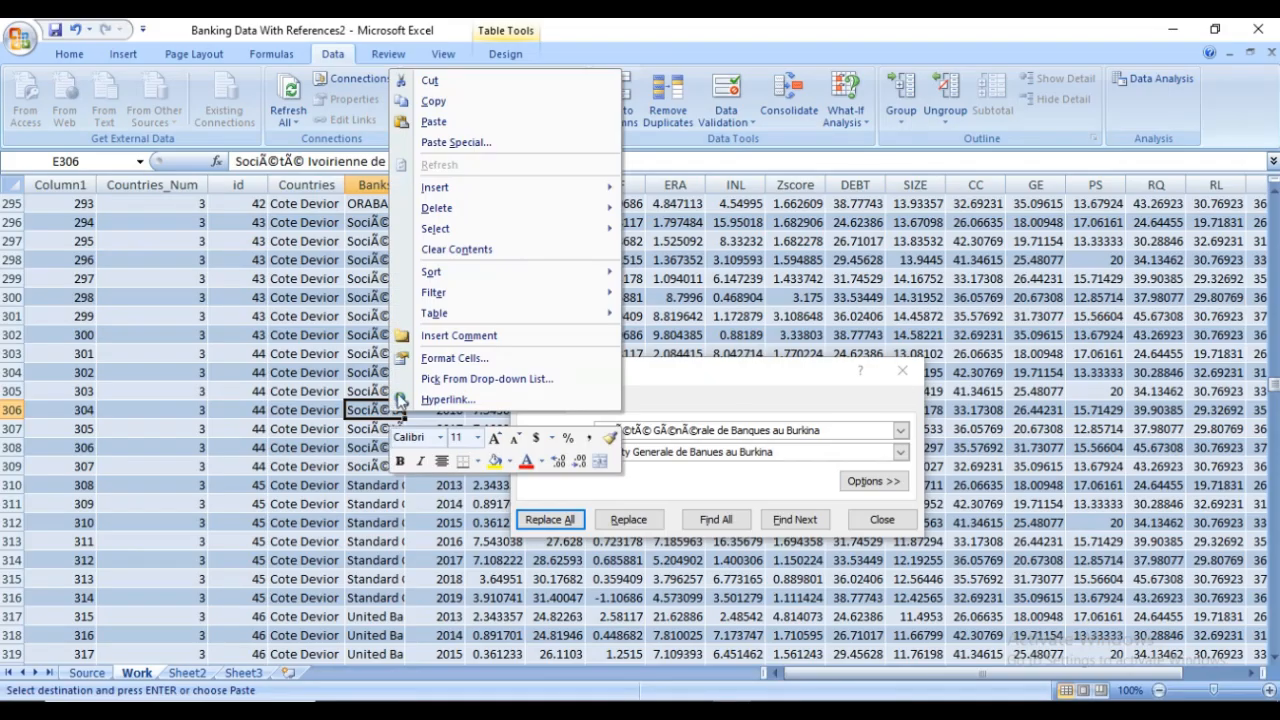
{"action": "left_click", "coordinate": [433, 101]}
{"action": "left_click_drag", "start_coordinate": [837, 432], "coordinate": [596, 431]}
{"action": "right_click", "coordinate": [645, 430]}
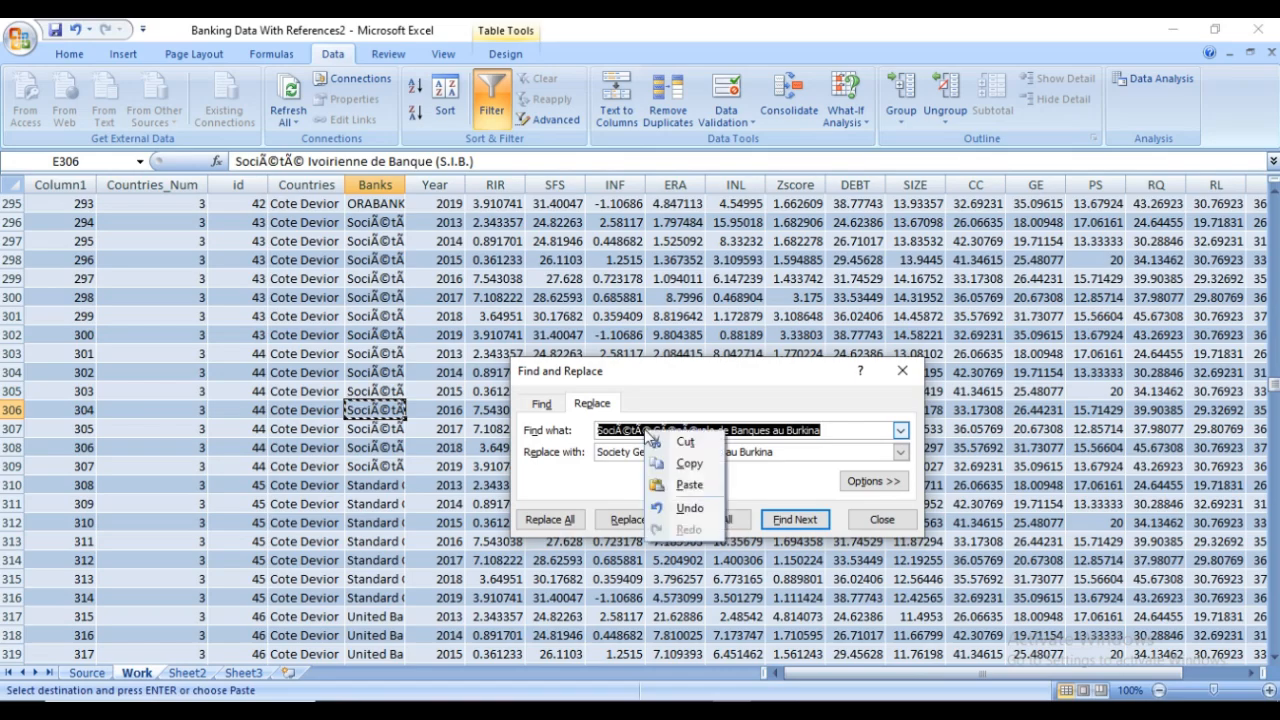
{"action": "left_click", "coordinate": [686, 486]}
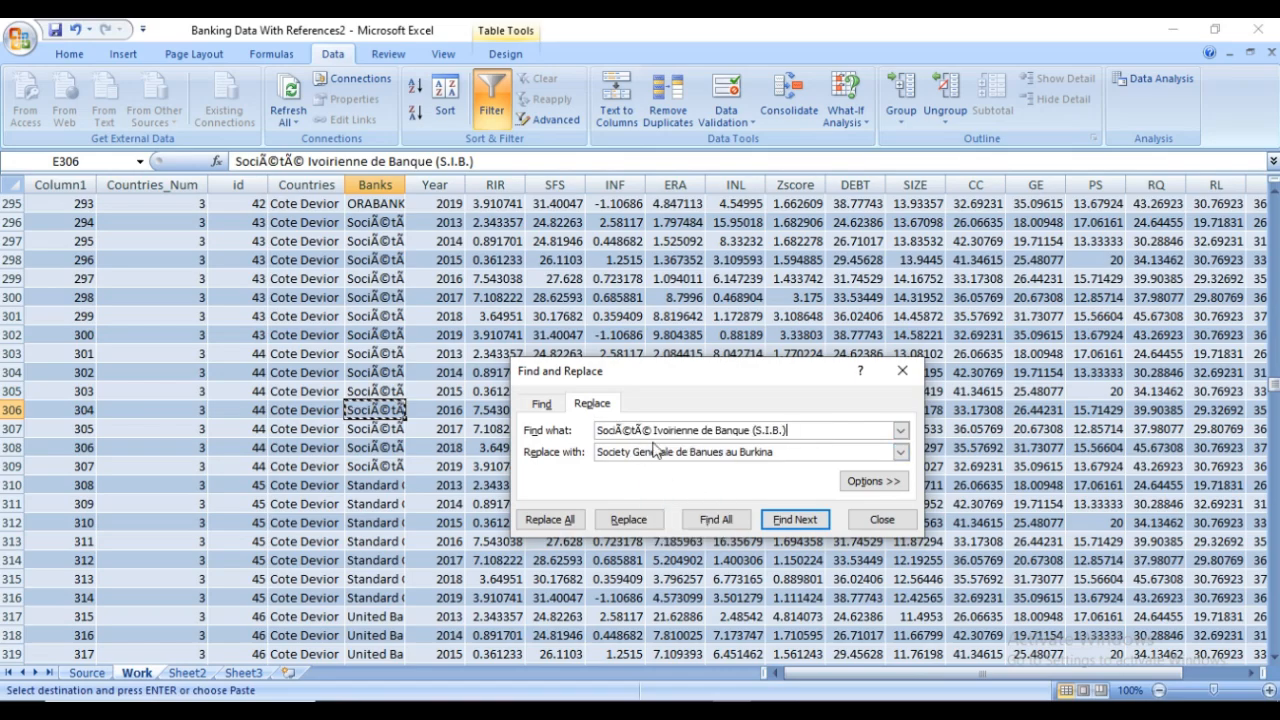
Replace every occurrence of "SociÃ©tÃ© Ivoirienne de Banque (S.I.B.)" with "Society Ivorienne de Banque(SIB)"
{"action": "left_click", "coordinate": [634, 453]}
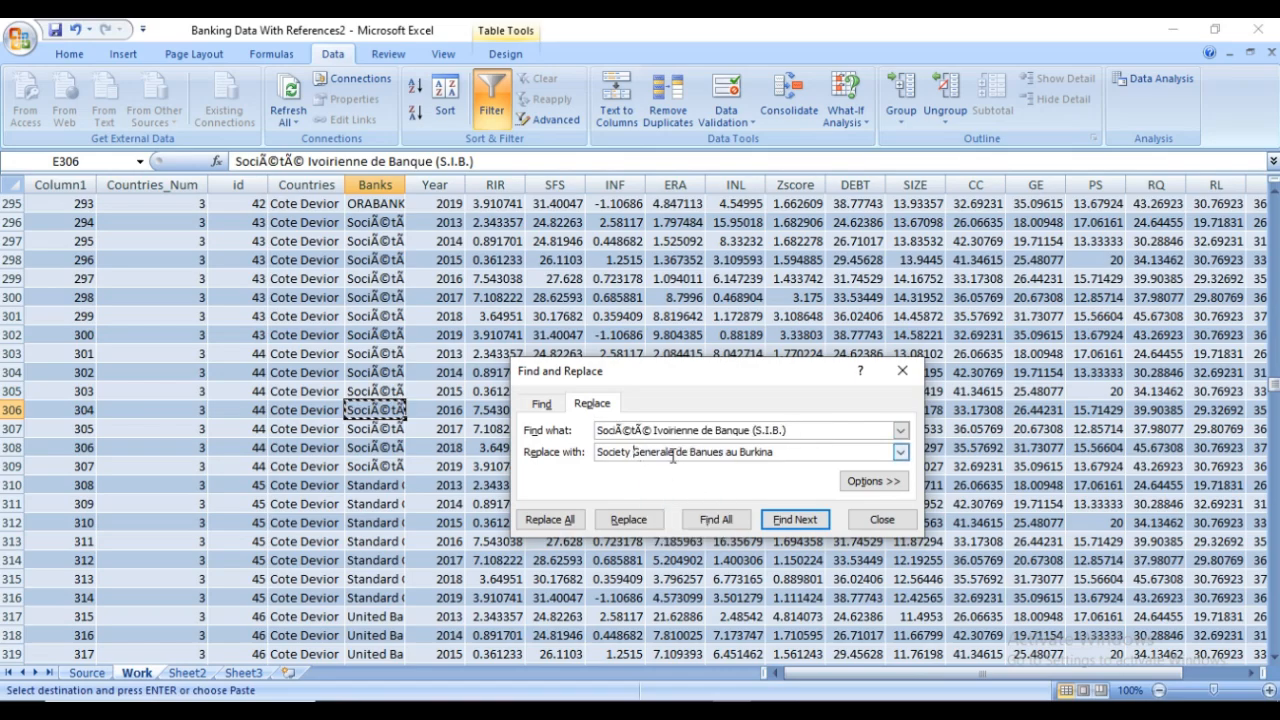
{"action": "type", "text": "Ivo"}
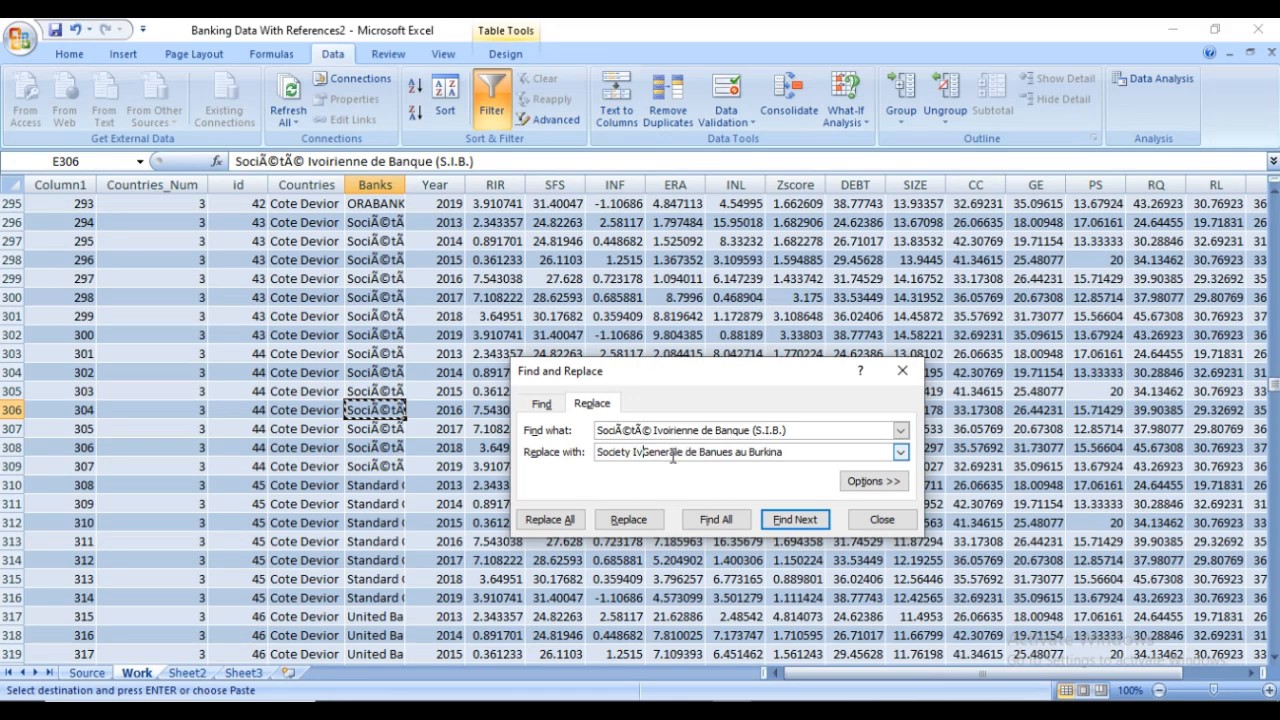
{"action": "type", "text": "r"}
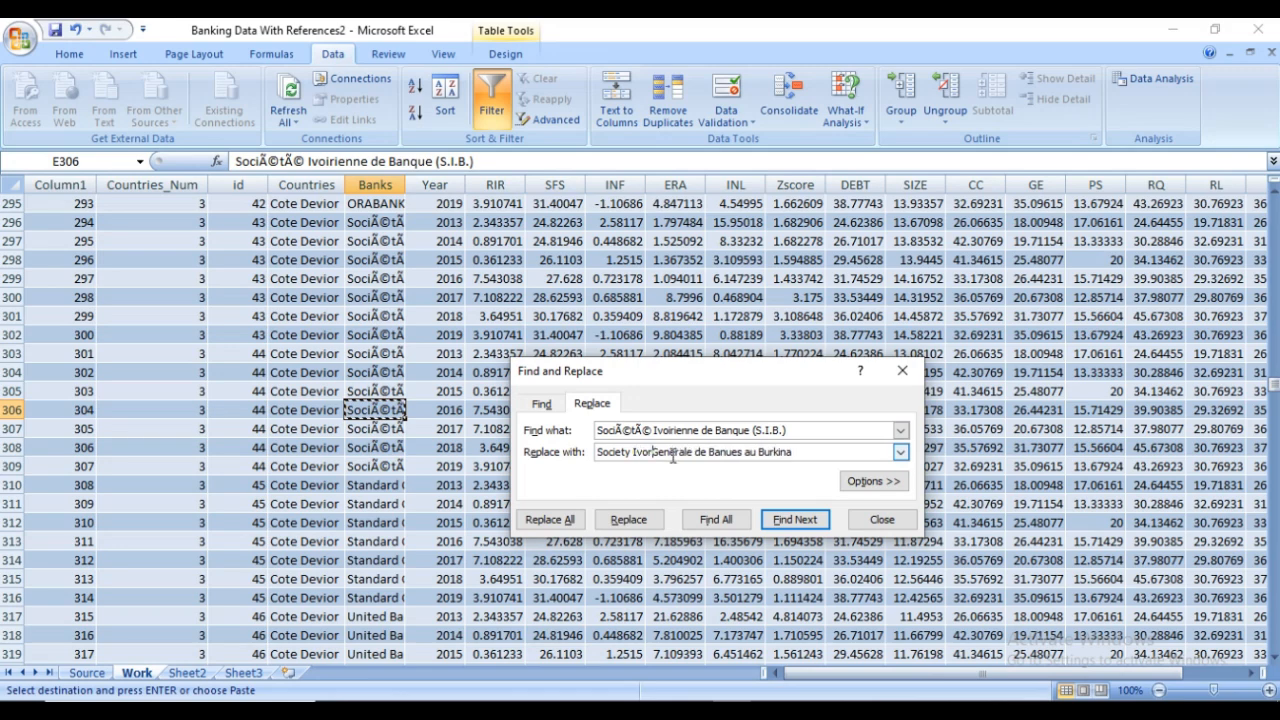
{"action": "type", "text": "ienne"}
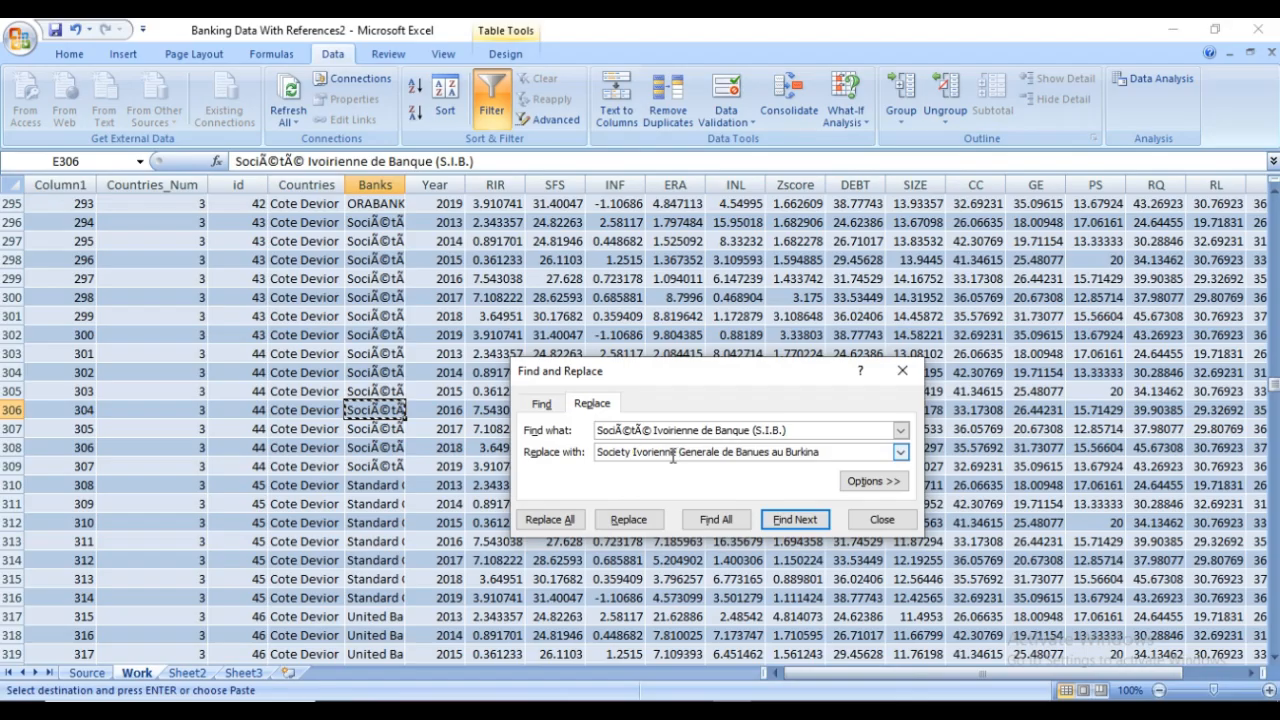
{"action": "key", "text": "Delete"}
{"action": "key", "text": "Delete"}
{"action": "key", "text": "Delete"}
{"action": "key", "text": "Delete"}
{"action": "key", "text": "Delete"}
{"action": "key", "text": "Delete"}
{"action": "key", "text": "Delete"}
{"action": "key", "text": "Delete"}
{"action": "key", "text": "Delete"}
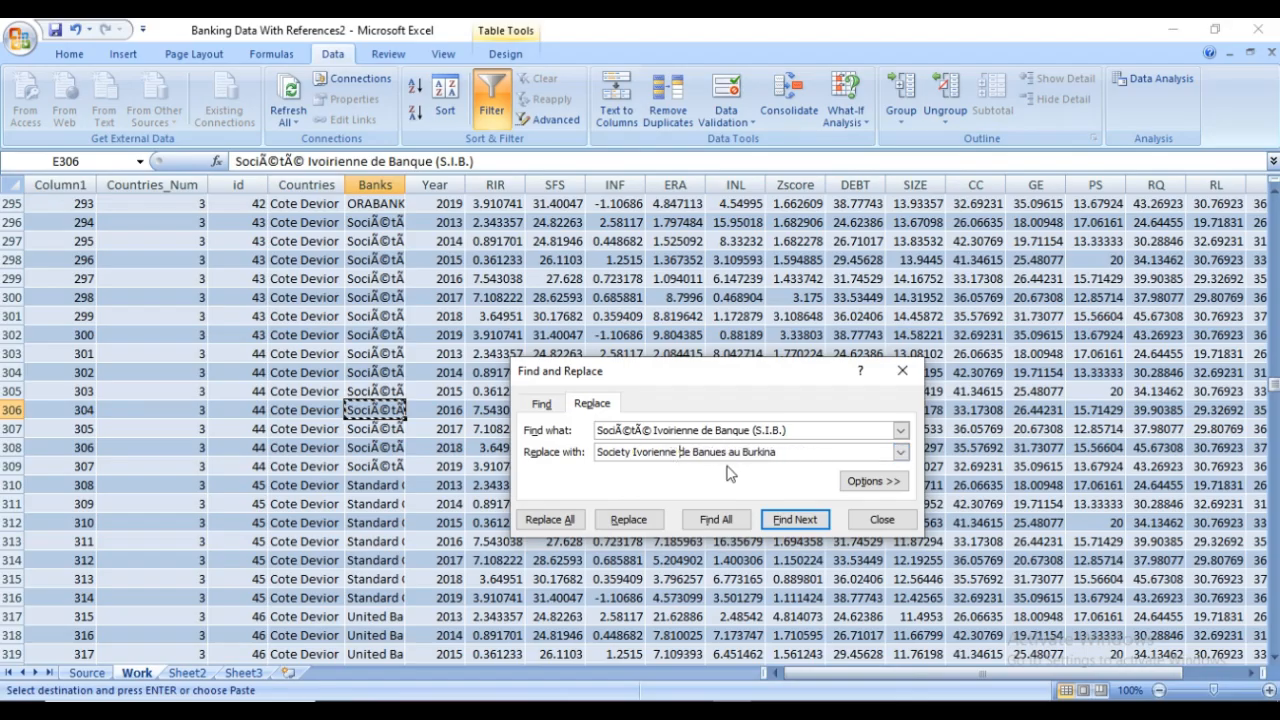
{"action": "left_click", "coordinate": [705, 458]}
{"action": "type", "text": "que(SIB)"}
{"action": "key", "text": "Delete"}
{"action": "key", "text": "Delete"}
{"action": "key", "text": "Delete"}
{"action": "key", "text": "Delete"}
{"action": "key", "text": "Delete"}
{"action": "key", "text": "Delete"}
{"action": "key", "text": "Delete"}
{"action": "key", "text": "Delete"}
{"action": "key", "text": "Delete"}
{"action": "key", "text": "Delete"}
{"action": "key", "text": "Delete"}
{"action": "key", "text": "Delete"}
{"action": "key", "text": "Delete"}
{"action": "left_click", "coordinate": [566, 520]}
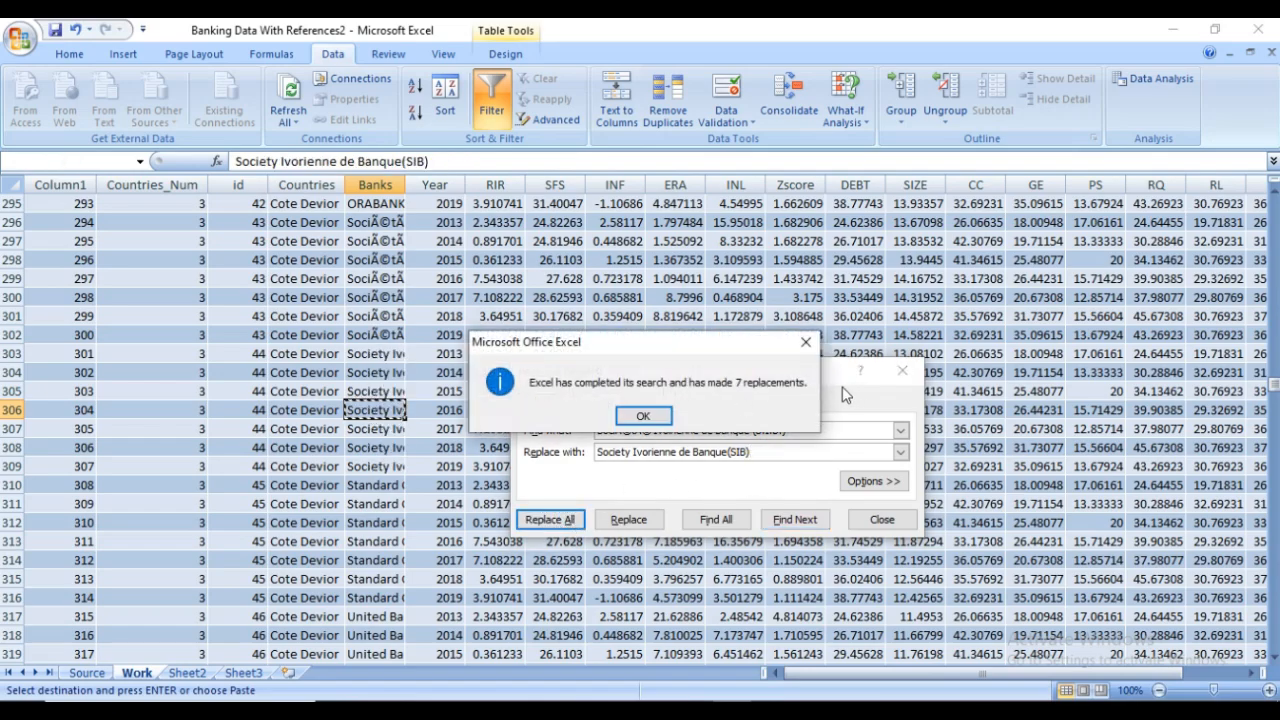
{"action": "left_click", "coordinate": [645, 417]}
Copy the garbled Niger bank name "SociÃ©tÃ© NigÃ©rienne de Banque" from E516 and set it as the text to find
{"action": "scroll", "coordinate": [372, 434], "scroll_direction": "down", "scroll_amount": 17}
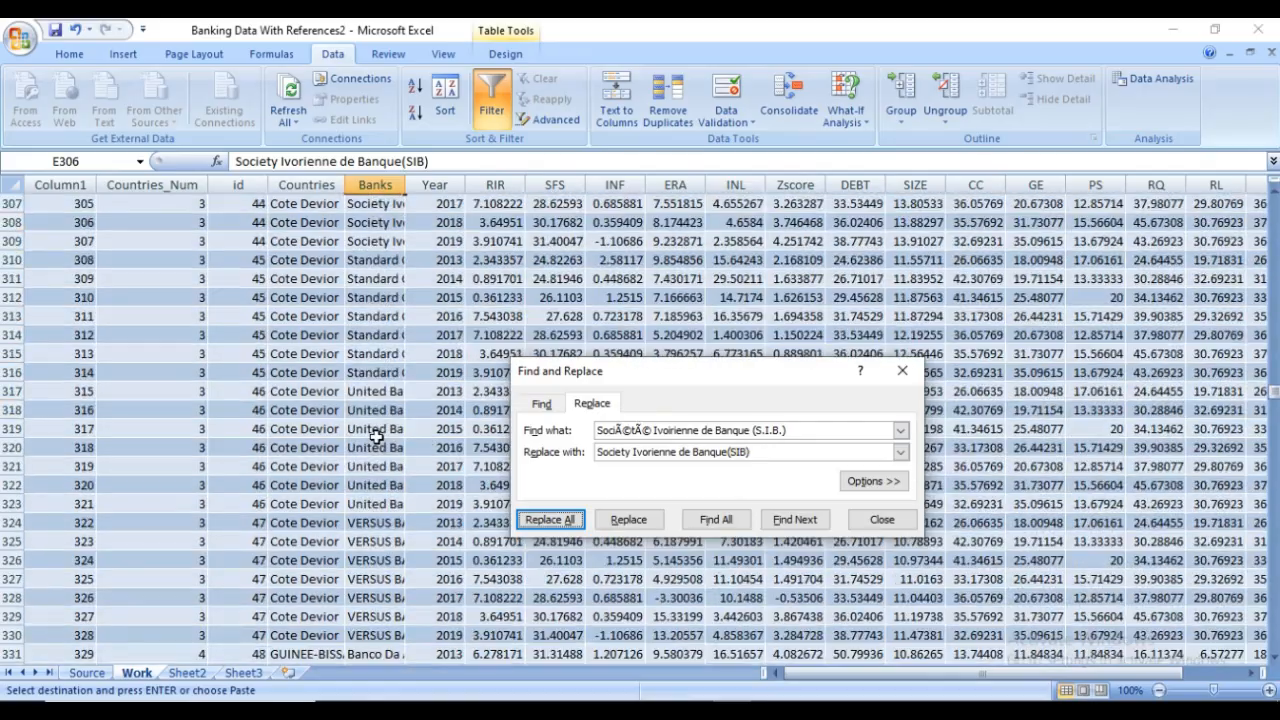
{"action": "scroll", "coordinate": [375, 437], "scroll_direction": "down", "scroll_amount": 20}
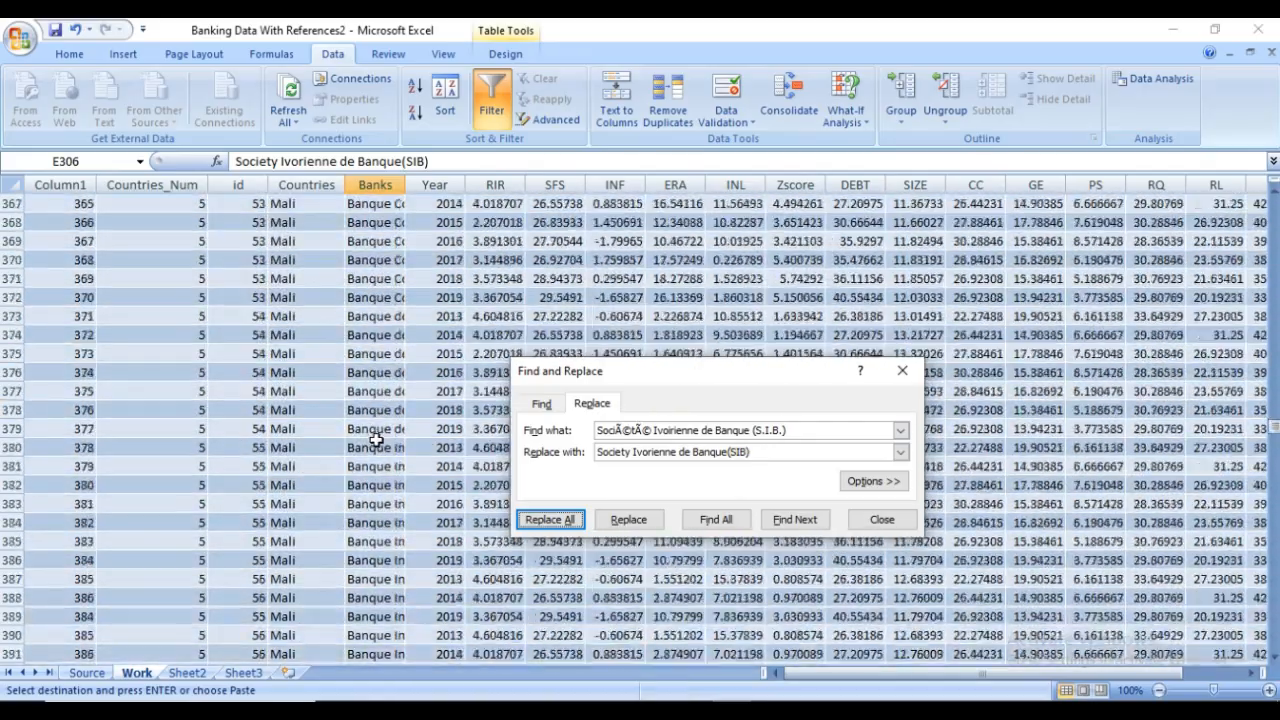
{"action": "scroll", "coordinate": [375, 440], "scroll_direction": "down", "scroll_amount": 20}
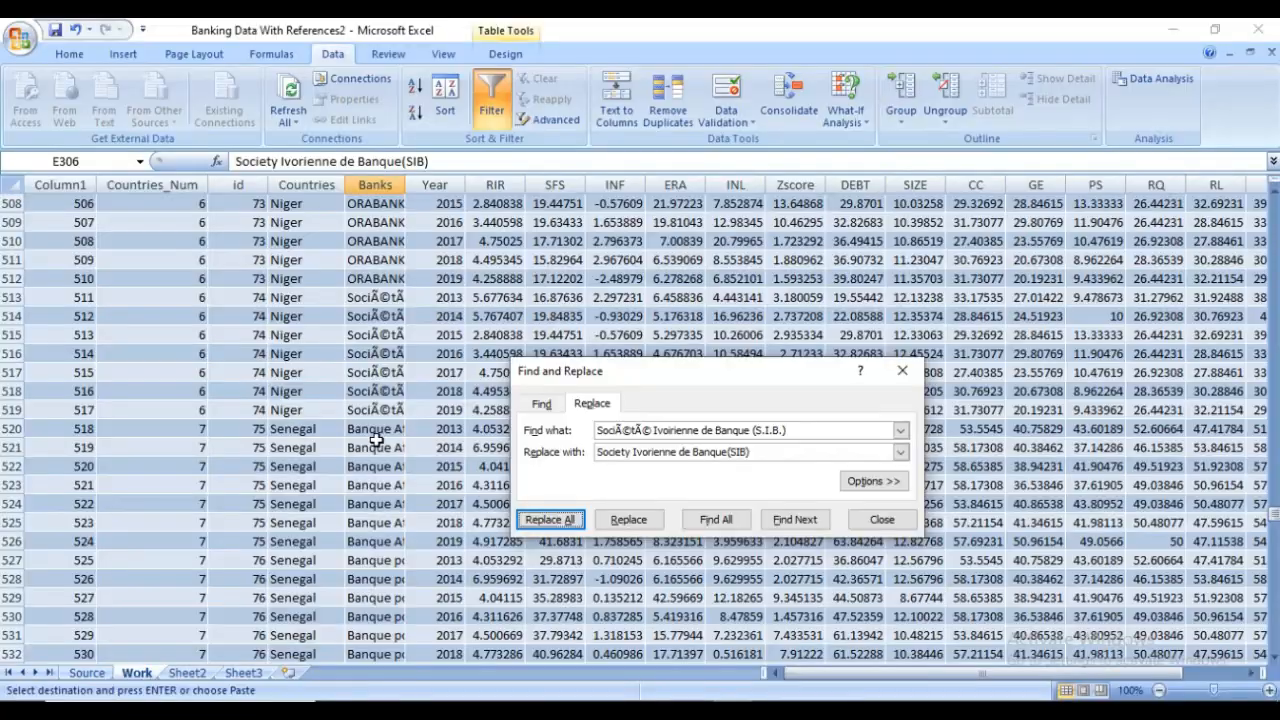
{"action": "left_click", "coordinate": [398, 356]}
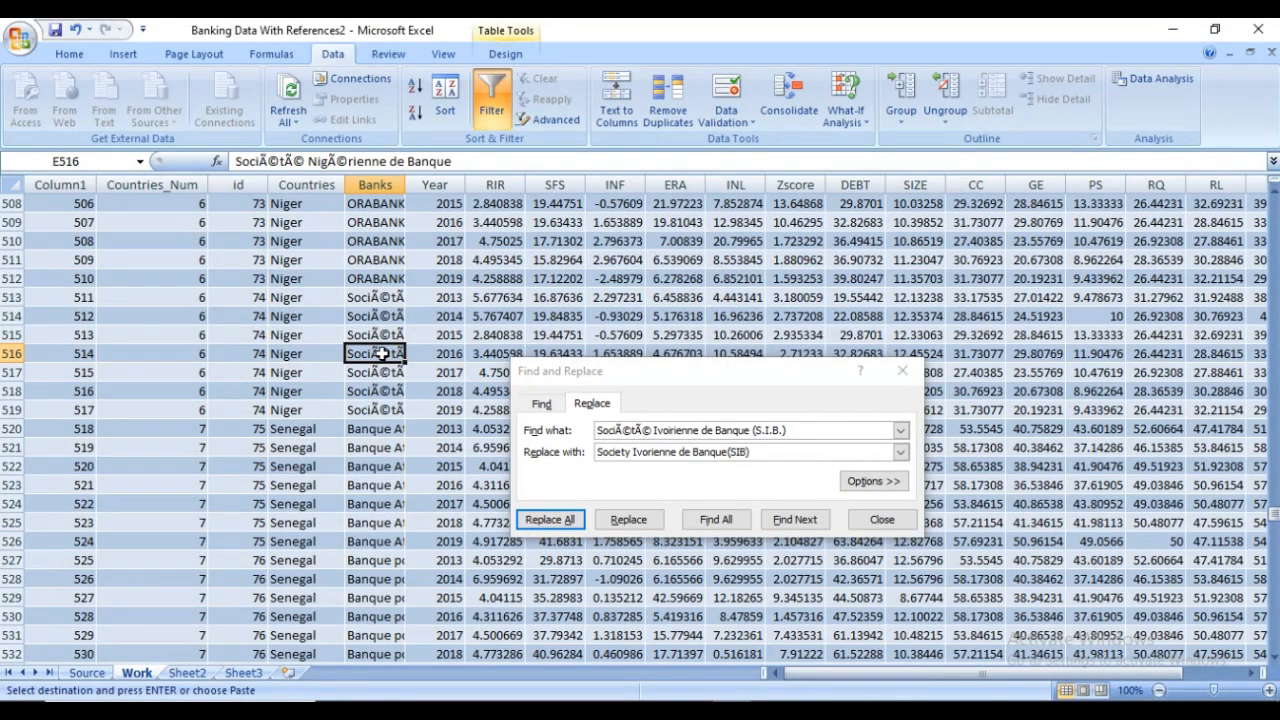
{"action": "right_click", "coordinate": [382, 353]}
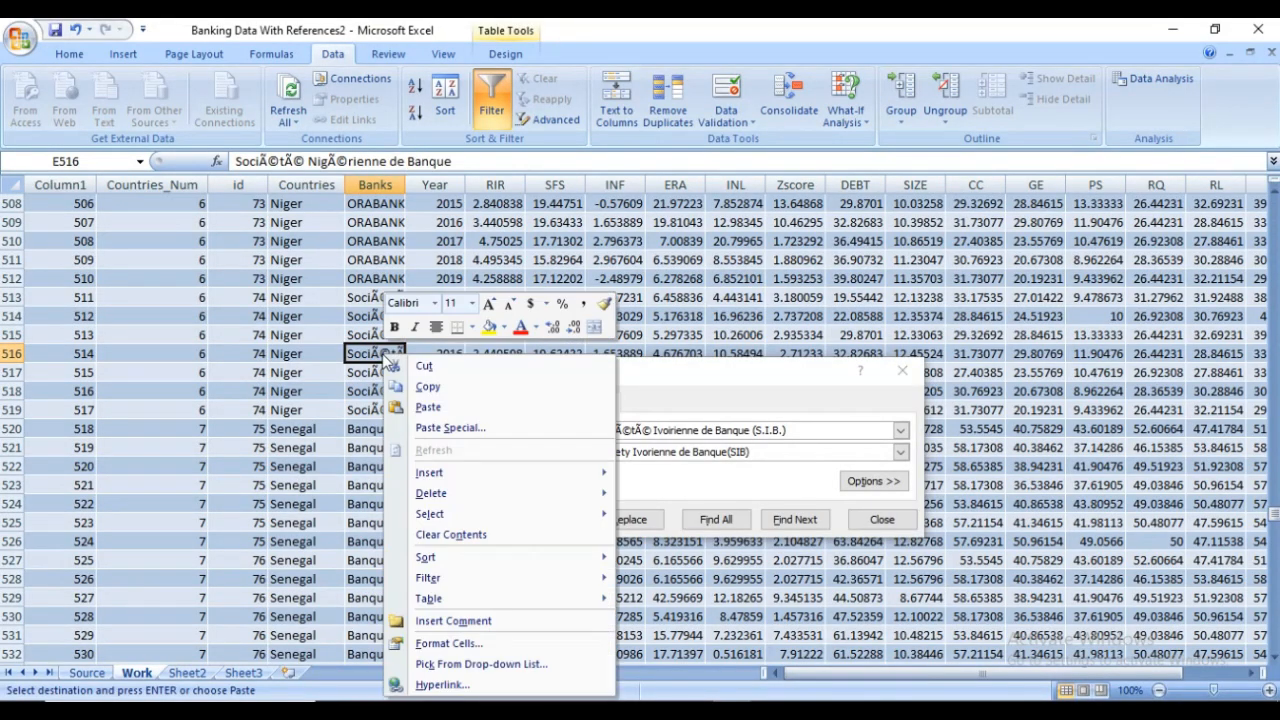
{"action": "left_click", "coordinate": [420, 386]}
{"action": "left_click", "coordinate": [637, 432]}
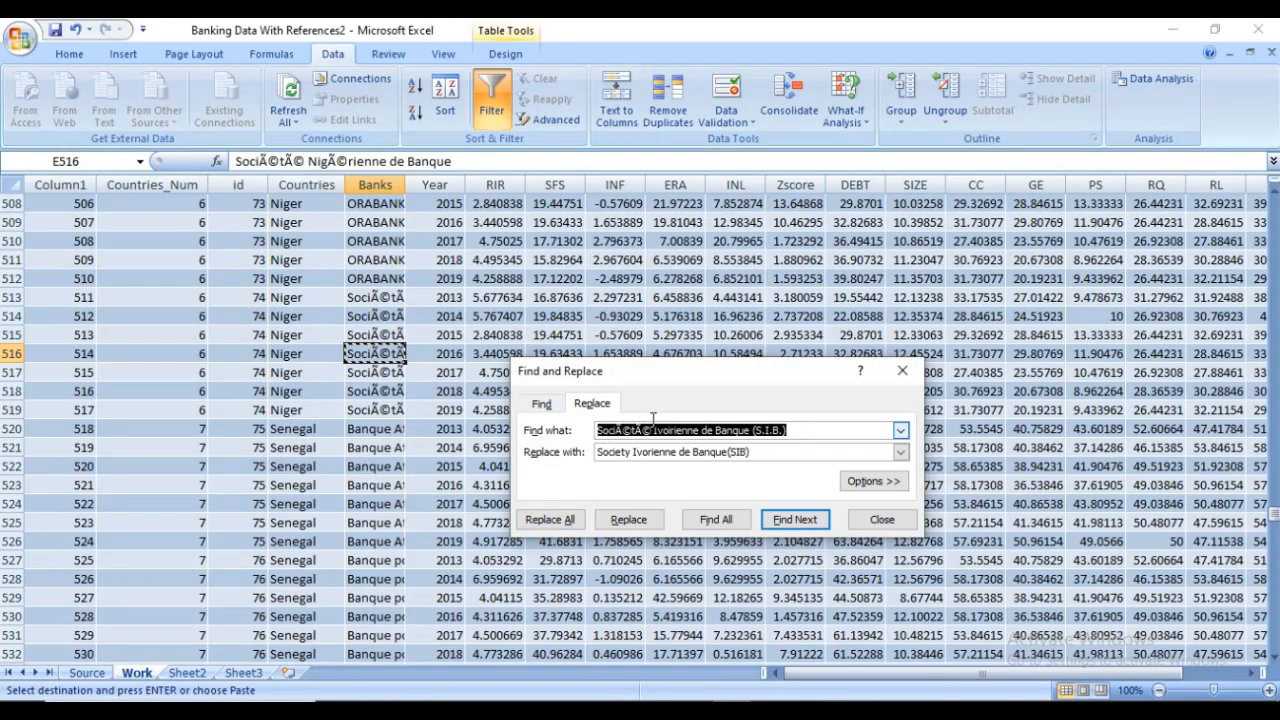
{"action": "right_click", "coordinate": [637, 432]}
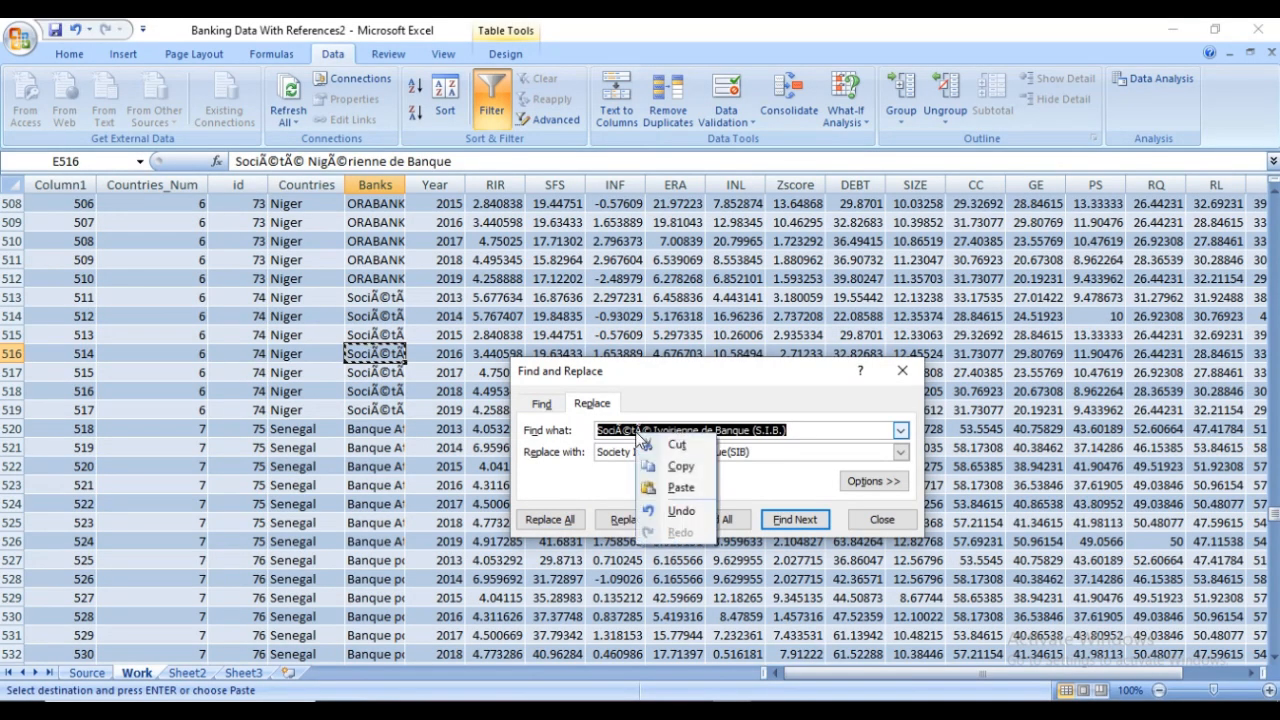
{"action": "left_click", "coordinate": [681, 488]}
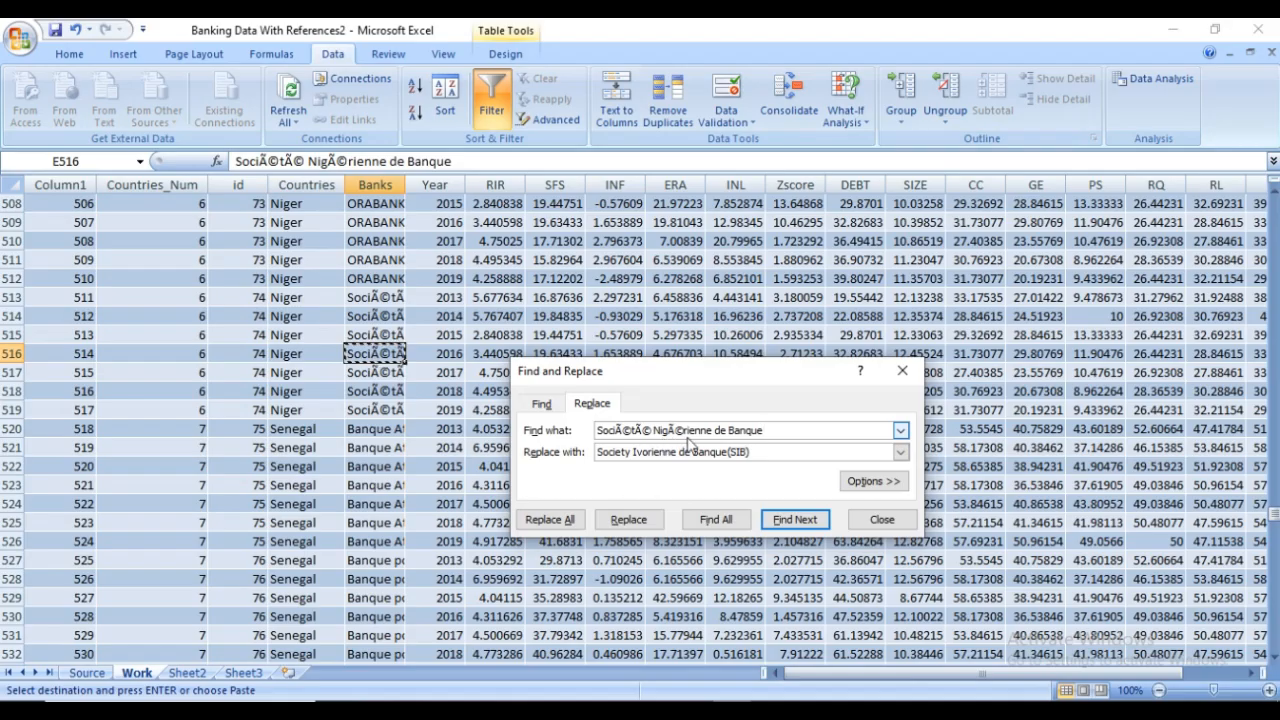
Replace every occurrence of "SociÃ©tÃ© NigÃ©rienne de Banque" with "Society Nigerienne de Banque"
{"action": "left_click", "coordinate": [632, 451]}
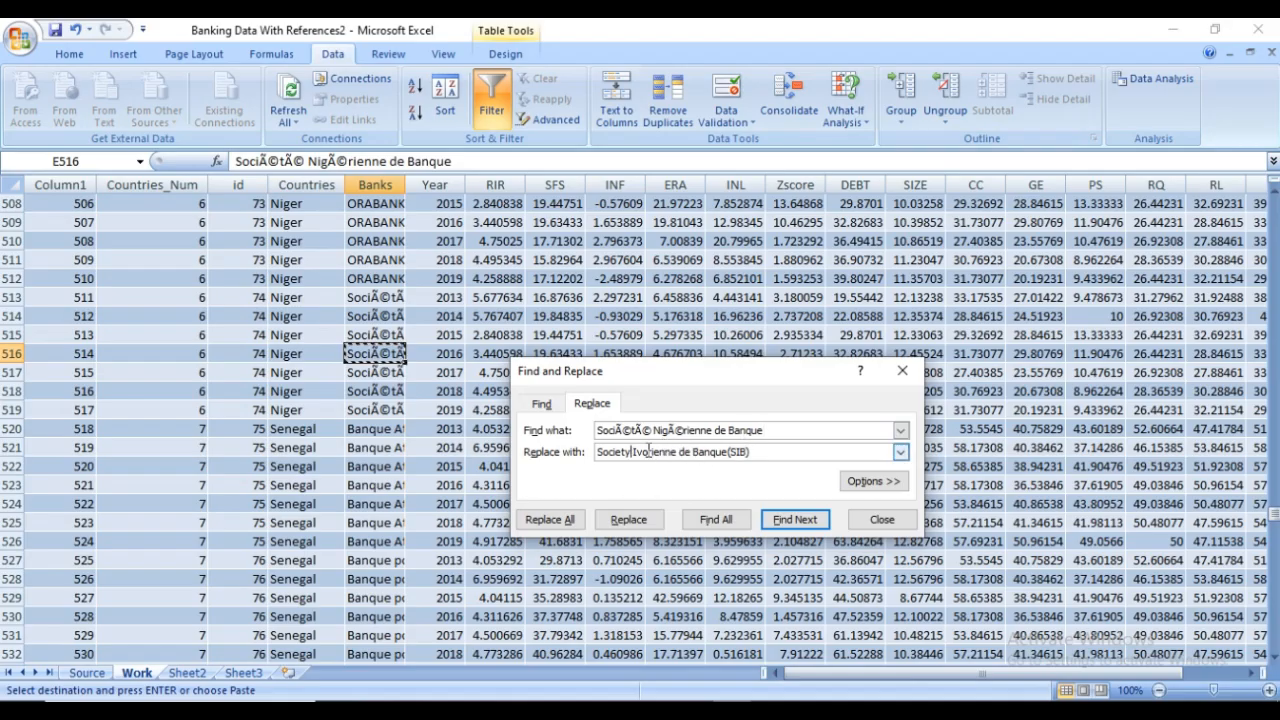
{"action": "type", "text": "Nigeria"}
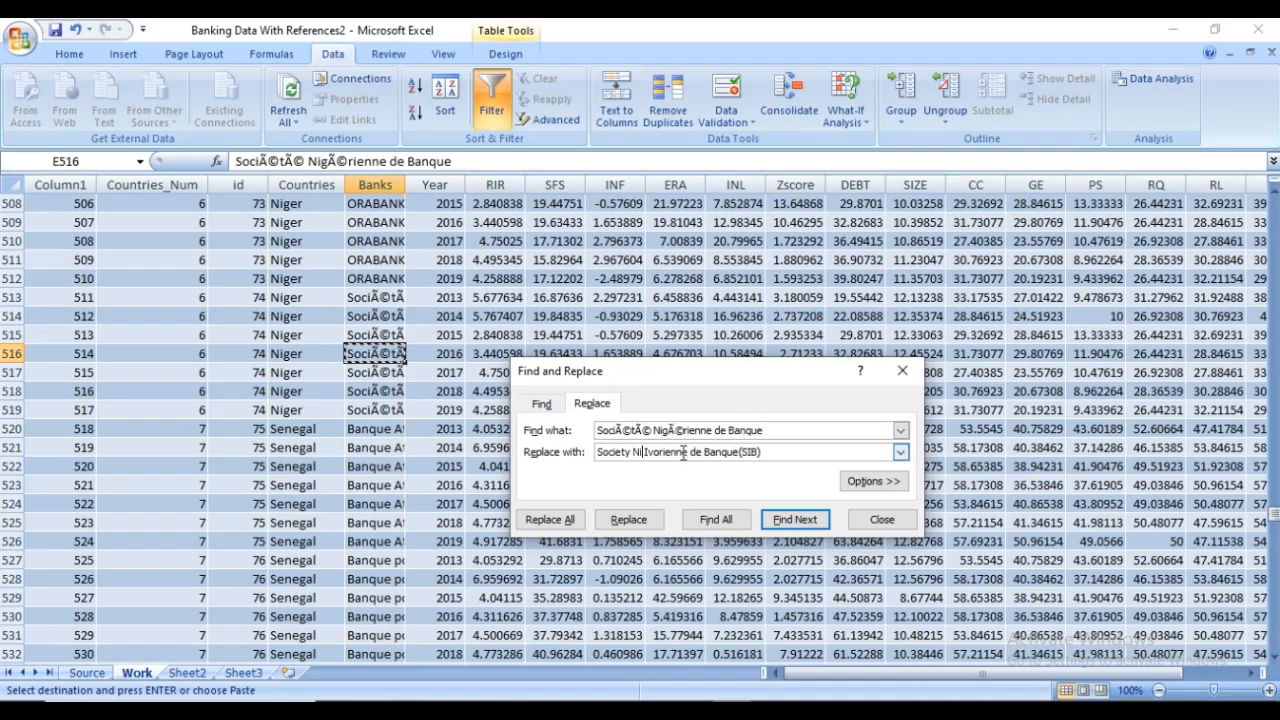
{"action": "type", "text": "n"}
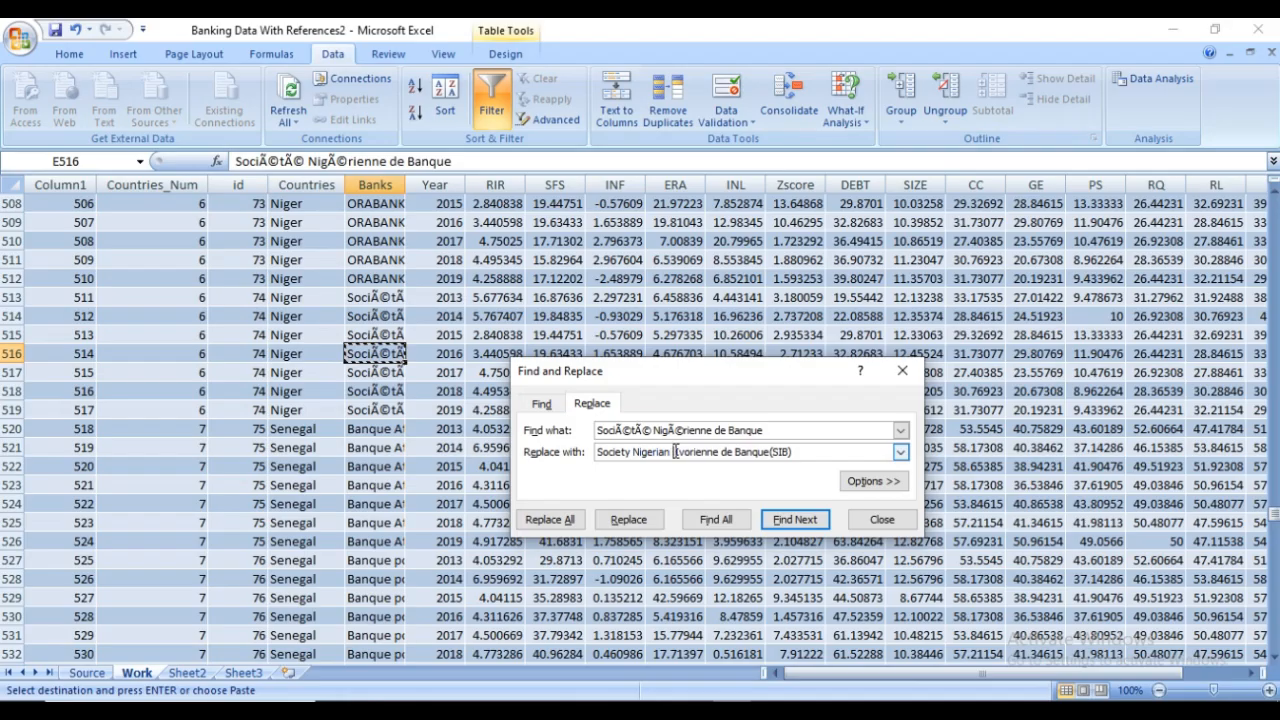
{"action": "key", "text": "BackSpace"}
{"action": "key", "text": "BackSpace"}
{"action": "key", "text": "BackSpace"}
{"action": "type", "text": "enne"}
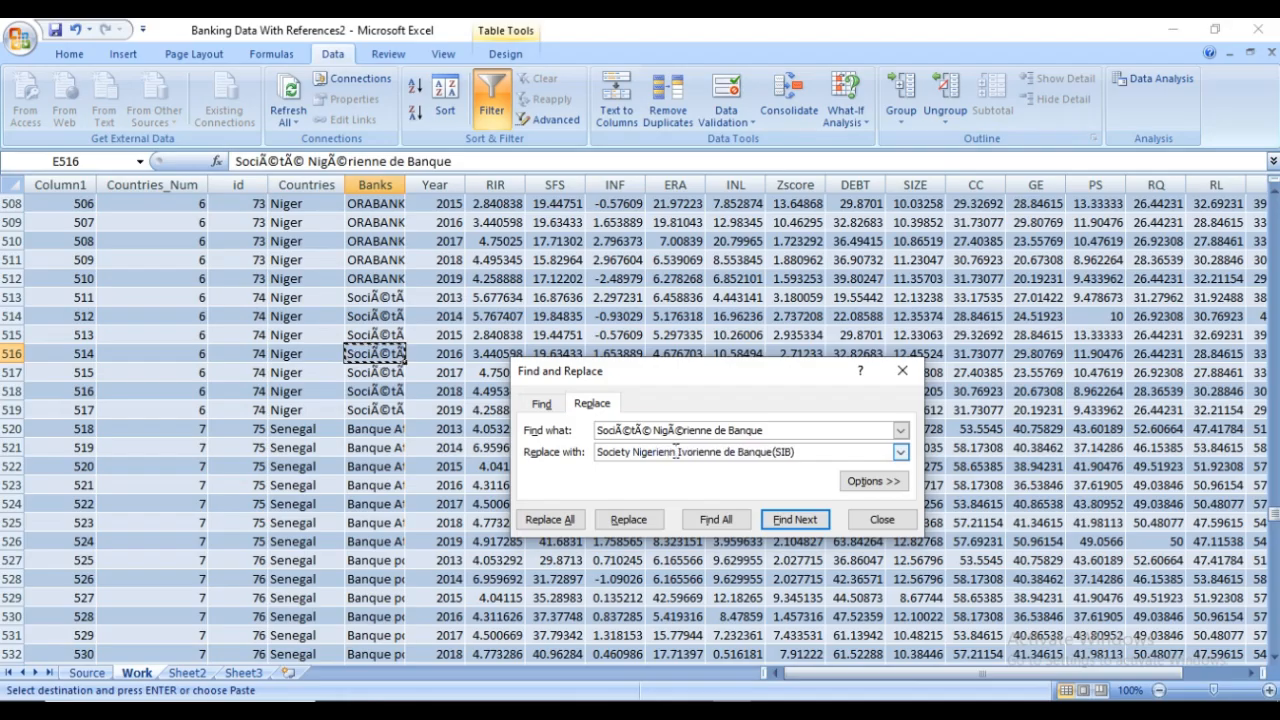
{"action": "key", "text": "Delete"}
{"action": "key", "text": "Delete"}
{"action": "key", "text": "Delete"}
{"action": "key", "text": "Delete"}
{"action": "key", "text": "Delete"}
{"action": "key", "text": "Delete"}
{"action": "key", "text": "Delete"}
{"action": "key", "text": "Delete"}
{"action": "key", "text": "Delete"}
{"action": "key", "text": "Delete"}
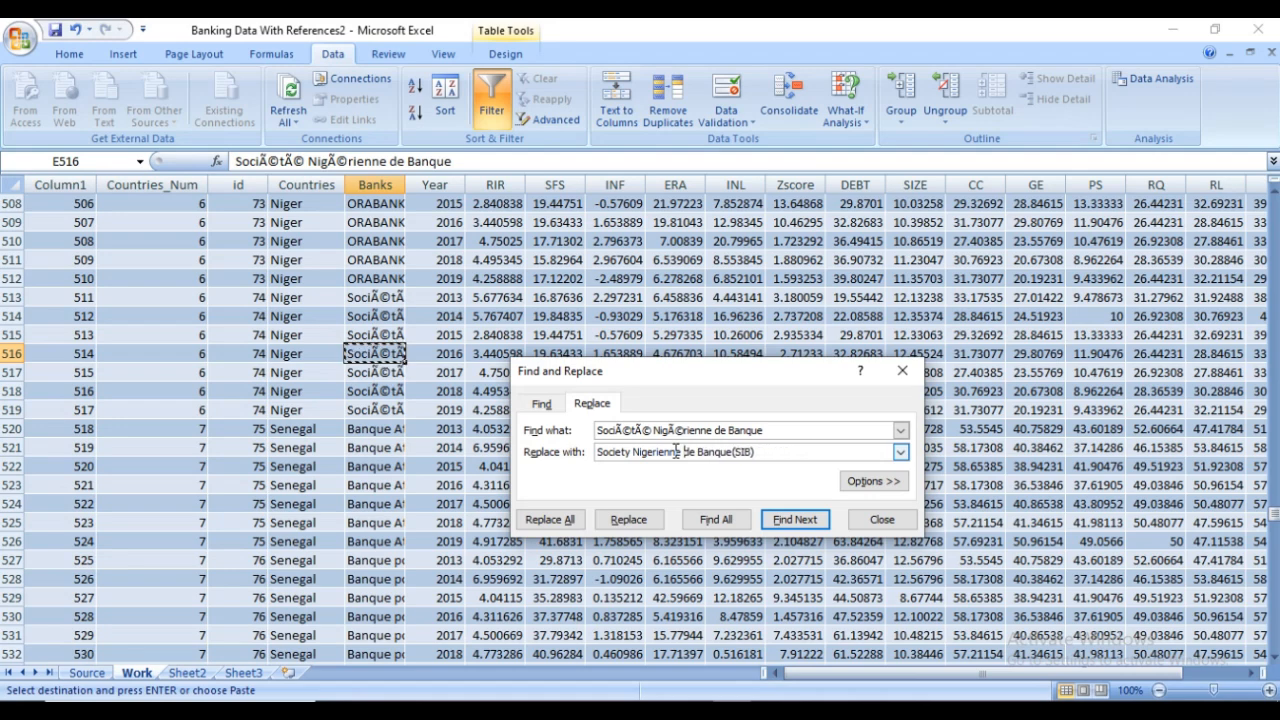
{"action": "left_click", "coordinate": [772, 453]}
{"action": "key", "text": "BackSpace"}
{"action": "key", "text": "BackSpace"}
{"action": "key", "text": "BackSpace"}
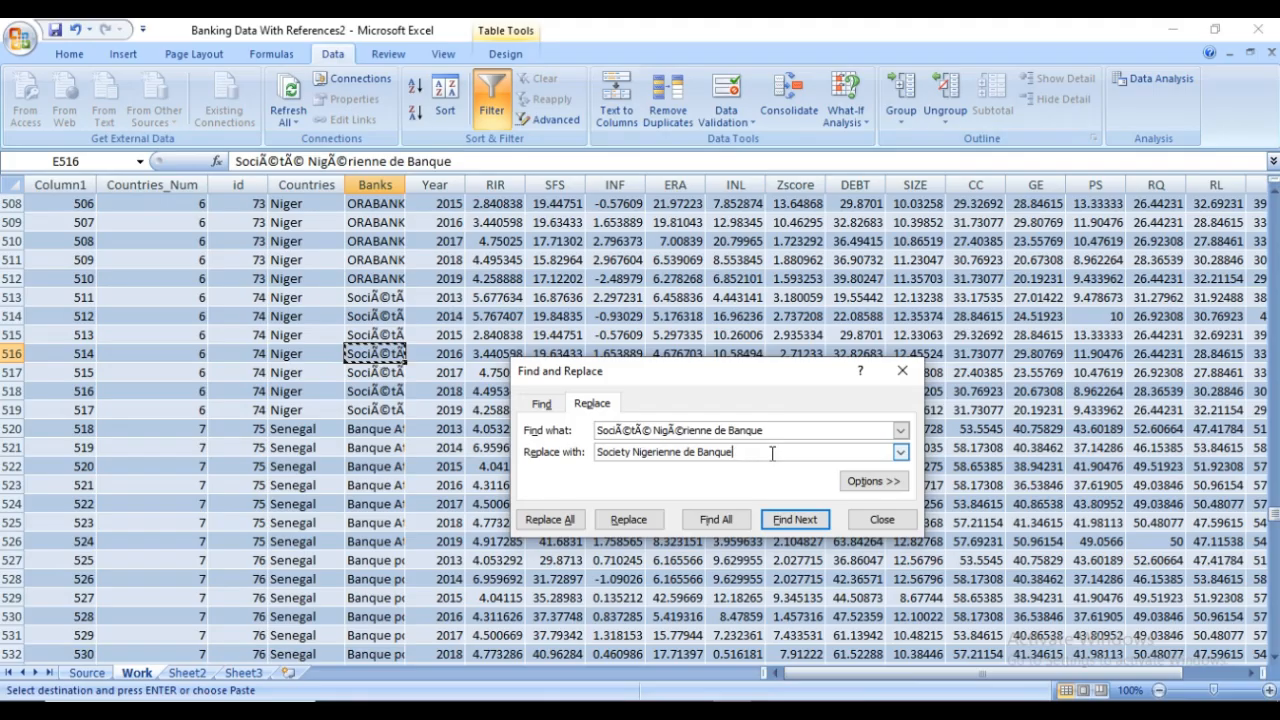
{"action": "left_click", "coordinate": [565, 522]}
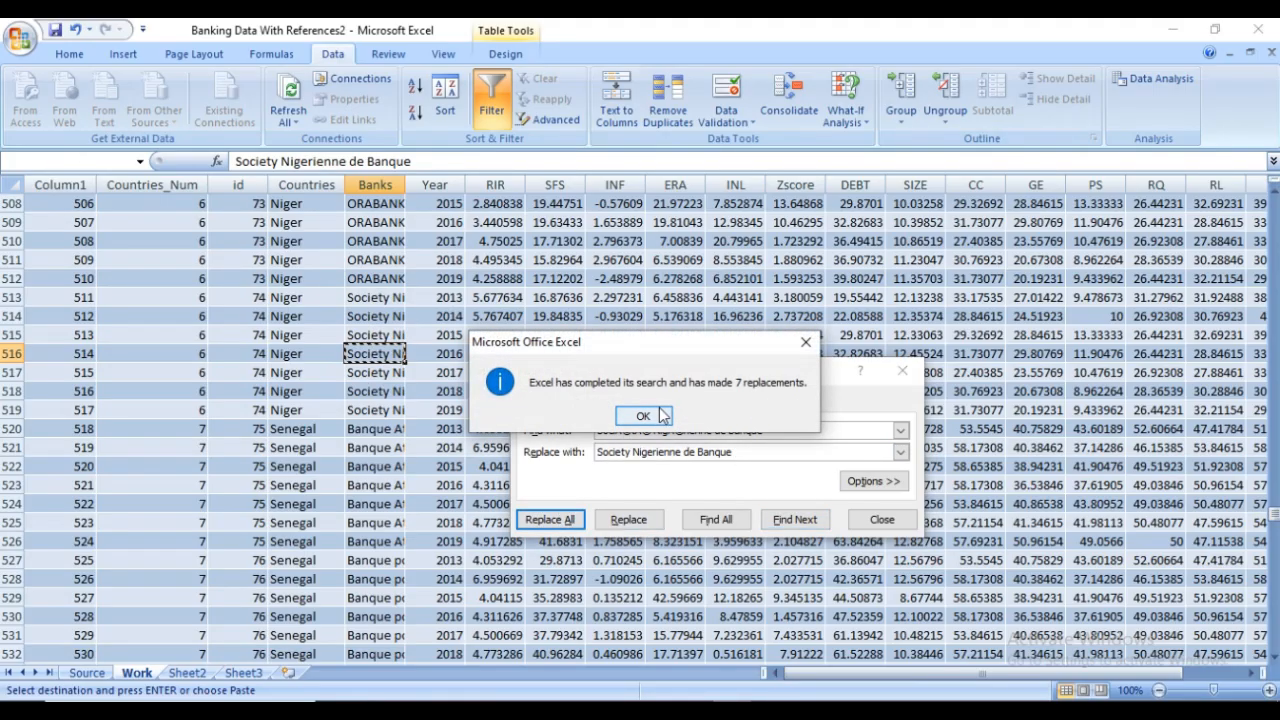
{"action": "left_click", "coordinate": [643, 417]}
Copy the garbled Senegal bank name "CrÃ©dit International SA Senegal" from E598 and set it as the text to find
{"action": "scroll", "coordinate": [433, 430], "scroll_direction": "down", "scroll_amount": 20}
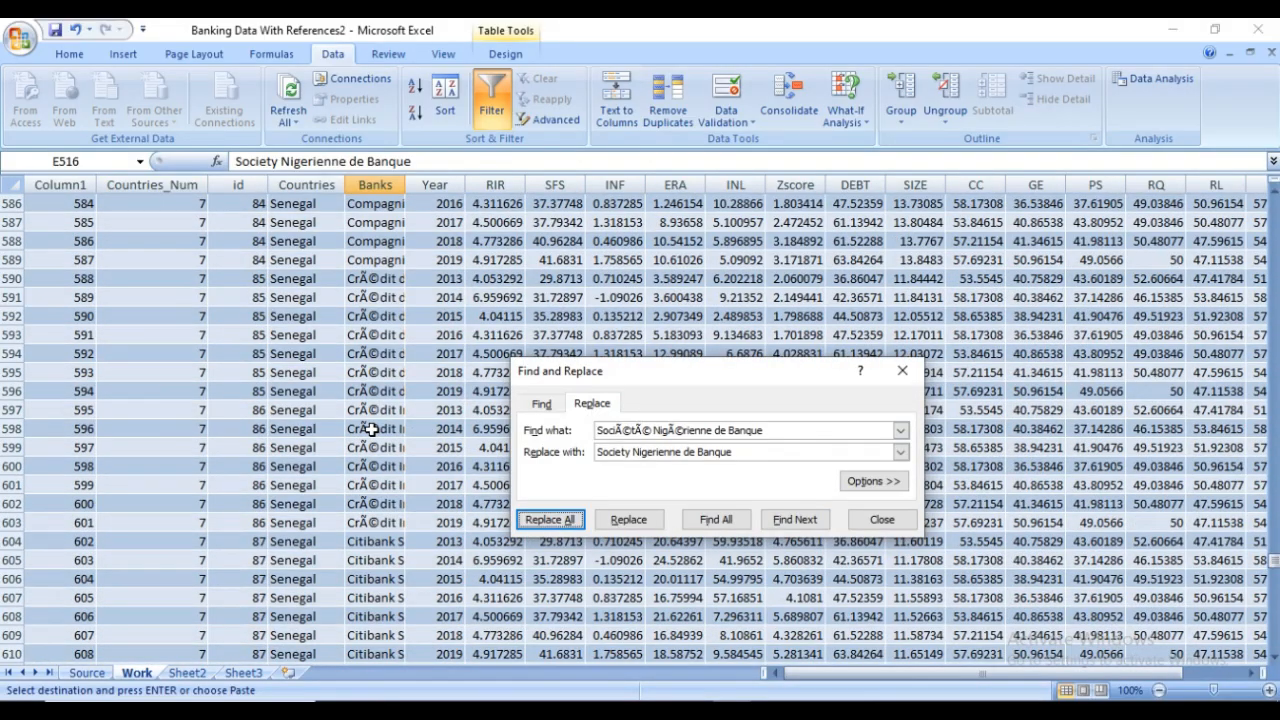
{"action": "left_click", "coordinate": [371, 429]}
{"action": "right_click", "coordinate": [372, 437]}
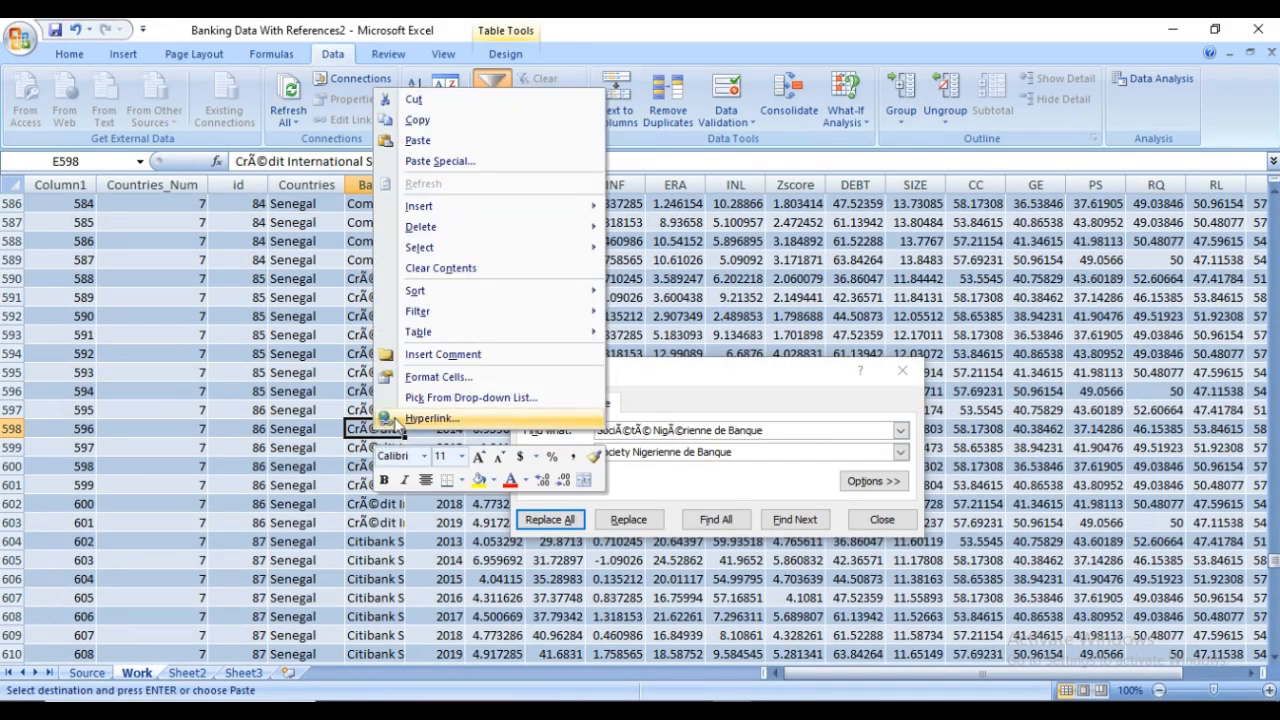
{"action": "left_click", "coordinate": [444, 115]}
{"action": "left_click_drag", "start_coordinate": [778, 431], "coordinate": [590, 432]}
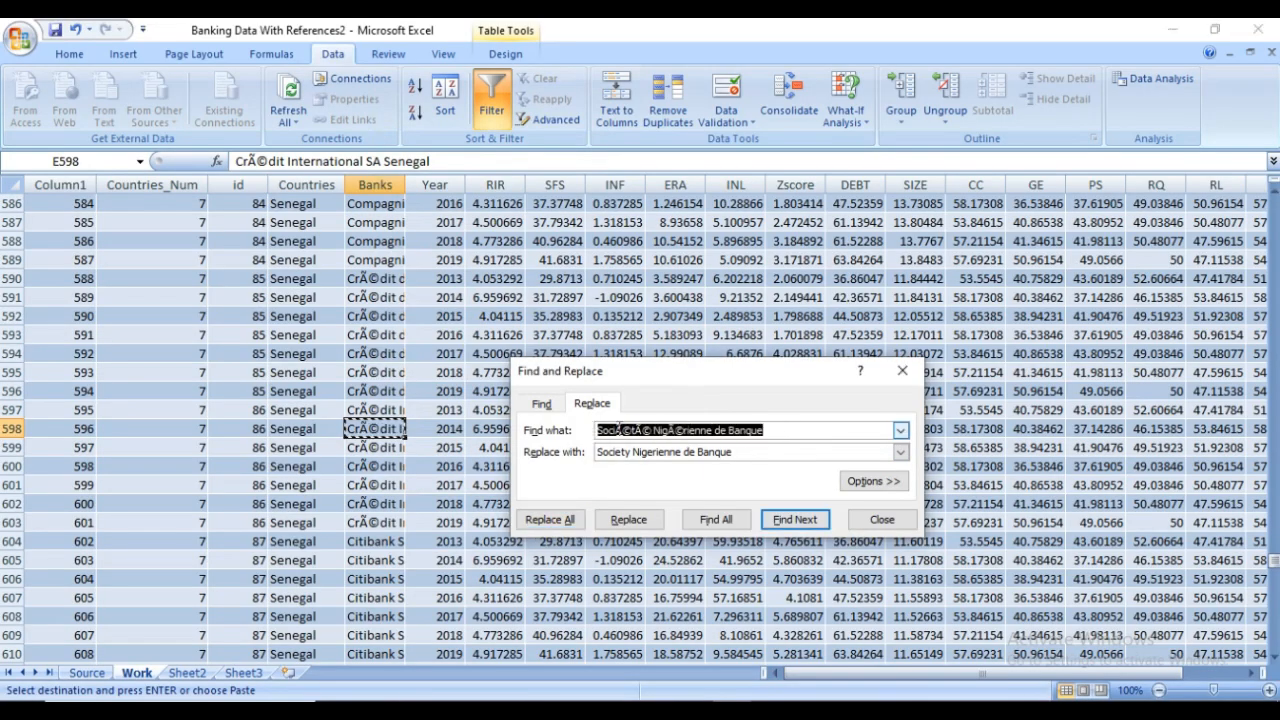
{"action": "right_click", "coordinate": [620, 430]}
{"action": "left_click", "coordinate": [684, 481]}
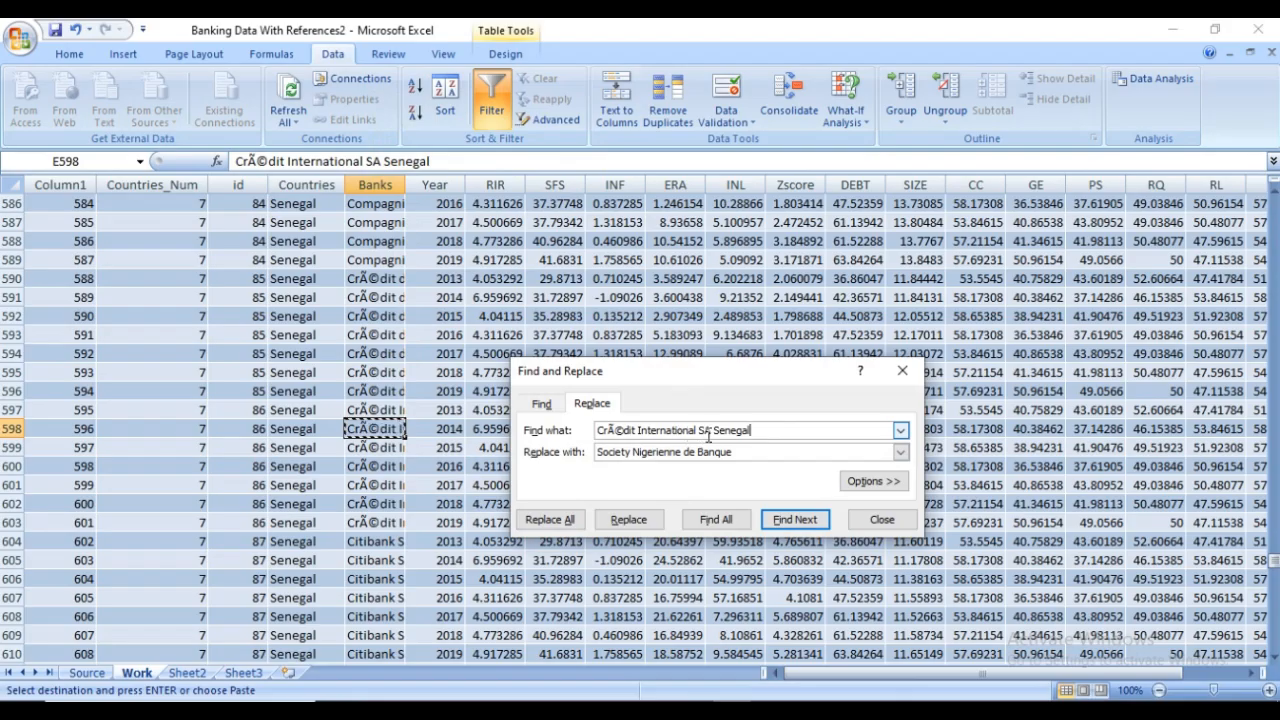
Replace every occurrence of "CrÃ©dit International SA Senegal" with "Credit International SA Senegal"
{"action": "left_click_drag", "start_coordinate": [631, 452], "coordinate": [572, 456]}
{"action": "type", "text": "Credit "}
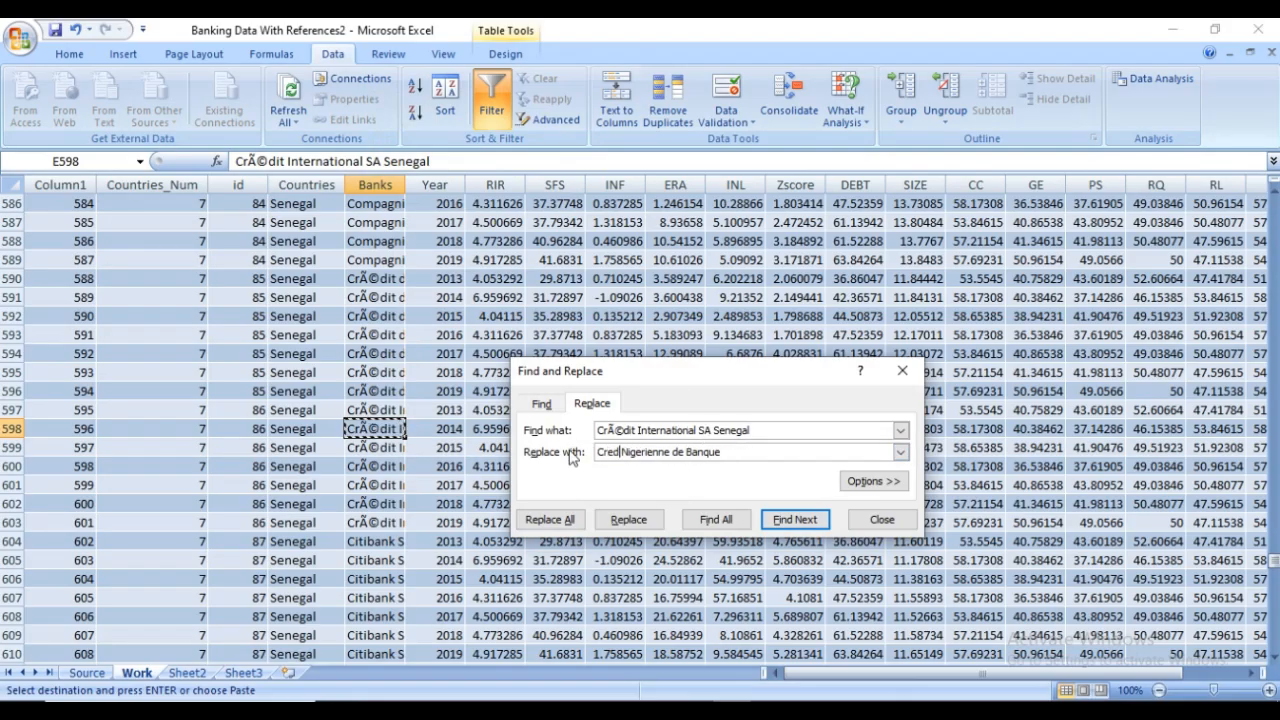
{"action": "type", "text": "Internati"}
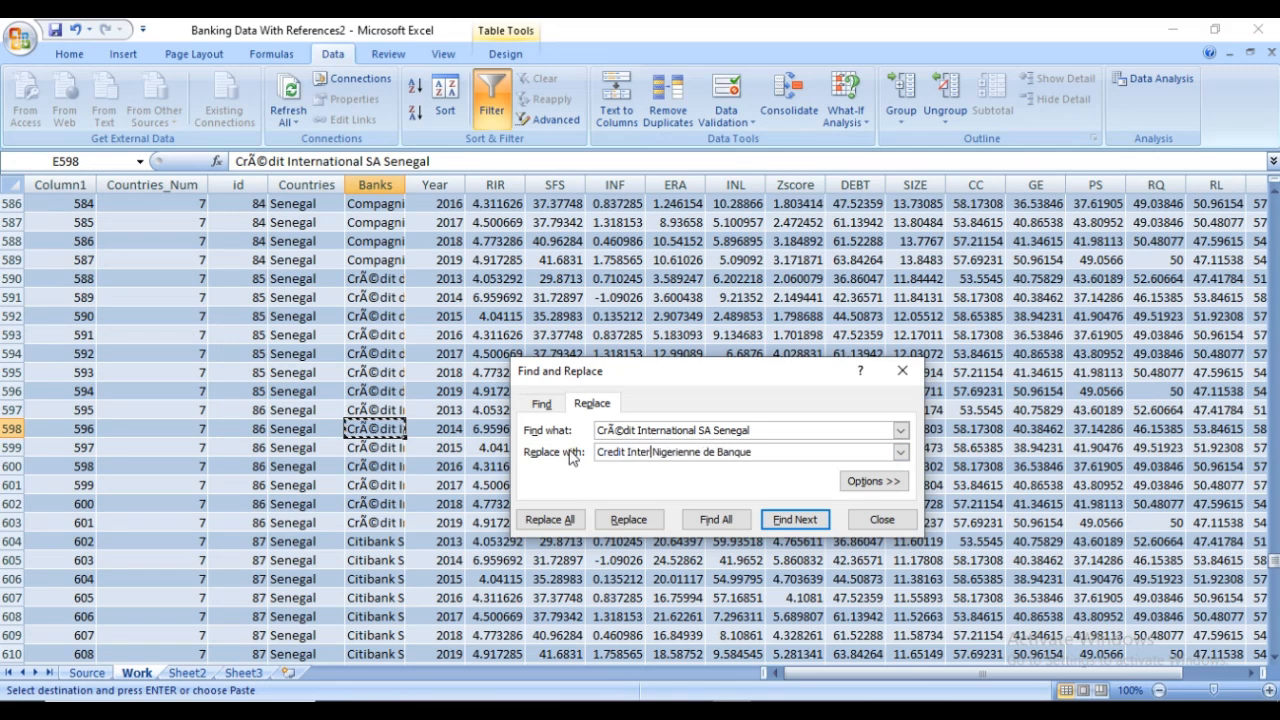
{"action": "type", "text": "onal"}
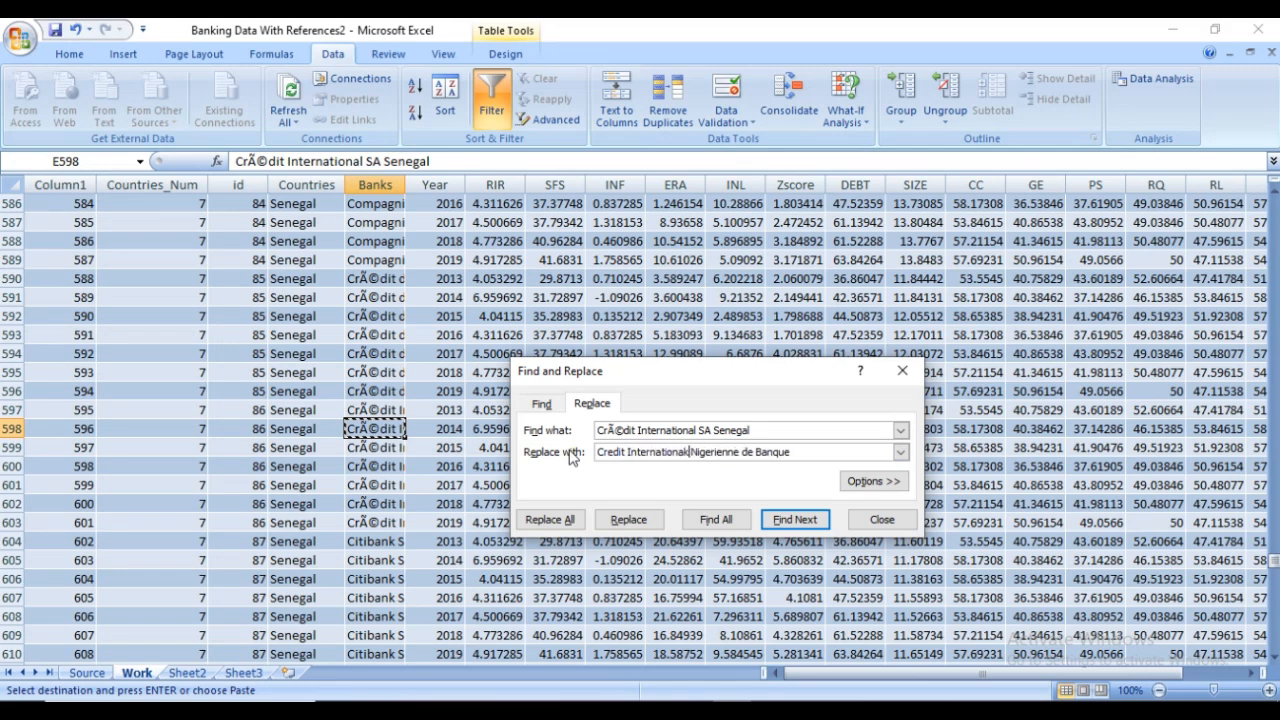
{"action": "type", "text": " SA"}
{"action": "type", "text": " Seneg"}
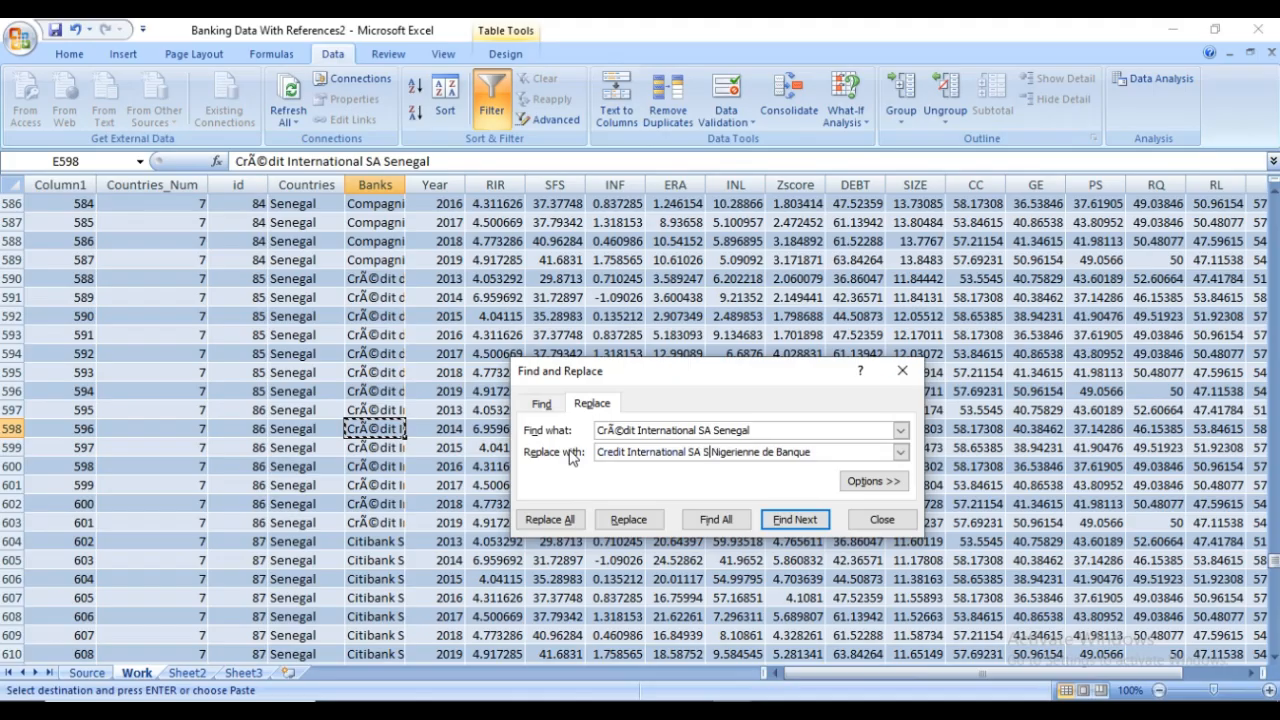
{"action": "type", "text": "al"}
{"action": "key", "text": "Delete"}
{"action": "key", "text": "Delete"}
{"action": "key", "text": "Delete"}
{"action": "key", "text": "Delete"}
{"action": "key", "text": "Delete"}
{"action": "key", "text": "Delete"}
{"action": "key", "text": "Delete"}
{"action": "key", "text": "Delete"}
{"action": "key", "text": "Delete"}
{"action": "key", "text": "Delete"}
{"action": "key", "text": "Delete"}
{"action": "key", "text": "Delete"}
{"action": "left_click", "coordinate": [562, 522]}
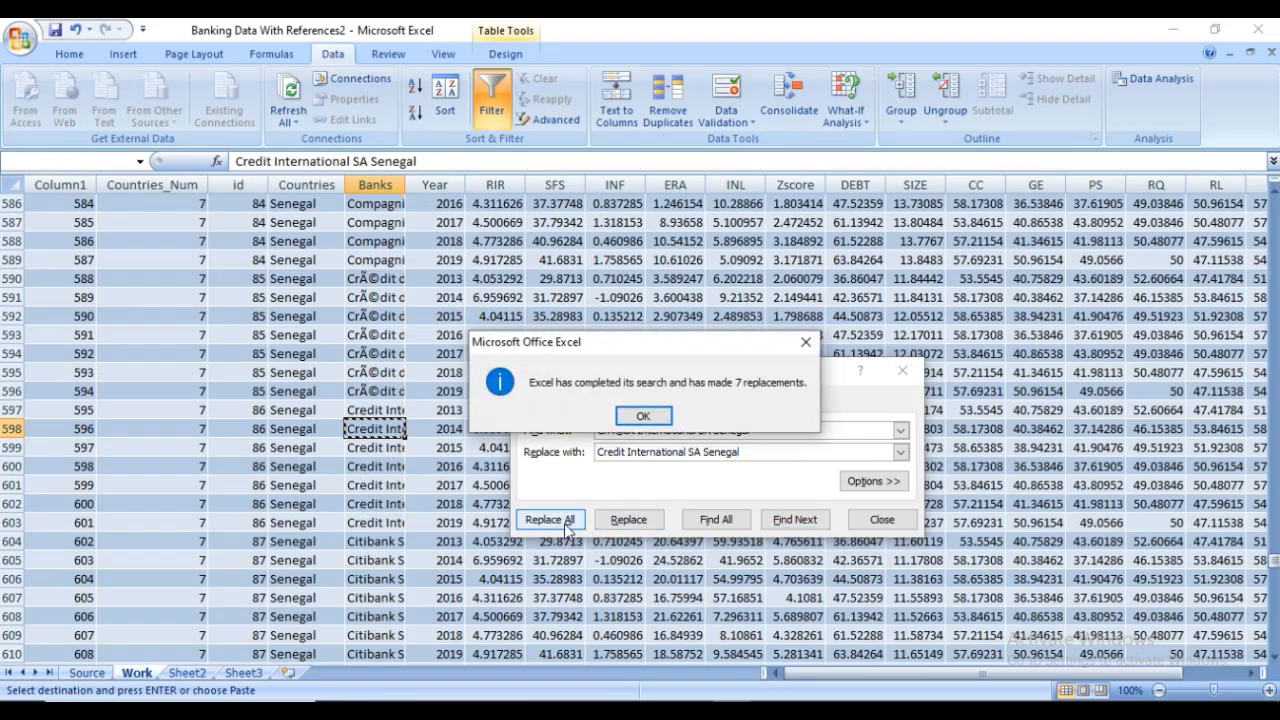
{"action": "left_click", "coordinate": [643, 416]}
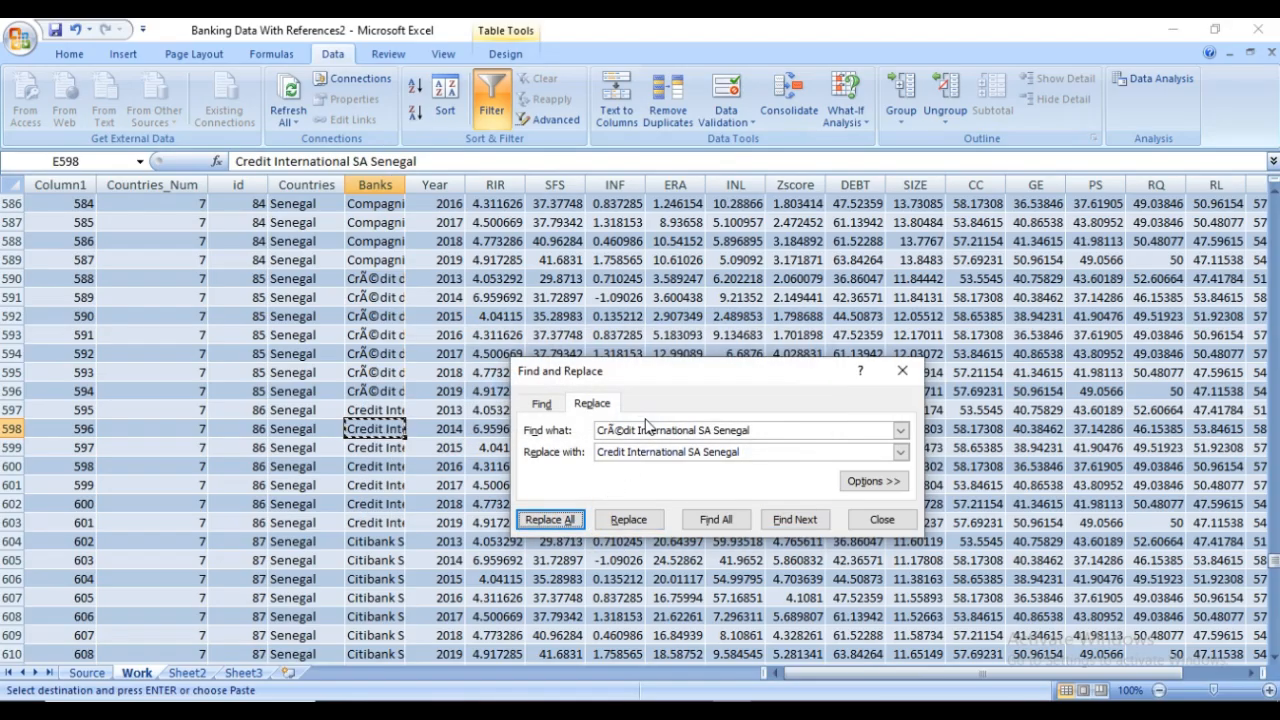
Copy the garbled Togo bank name "SociÃ©tÃ© Interafricaine de Banque" from E731 and set it as the text to find
{"action": "scroll", "coordinate": [386, 455], "scroll_direction": "down", "scroll_amount": 19}
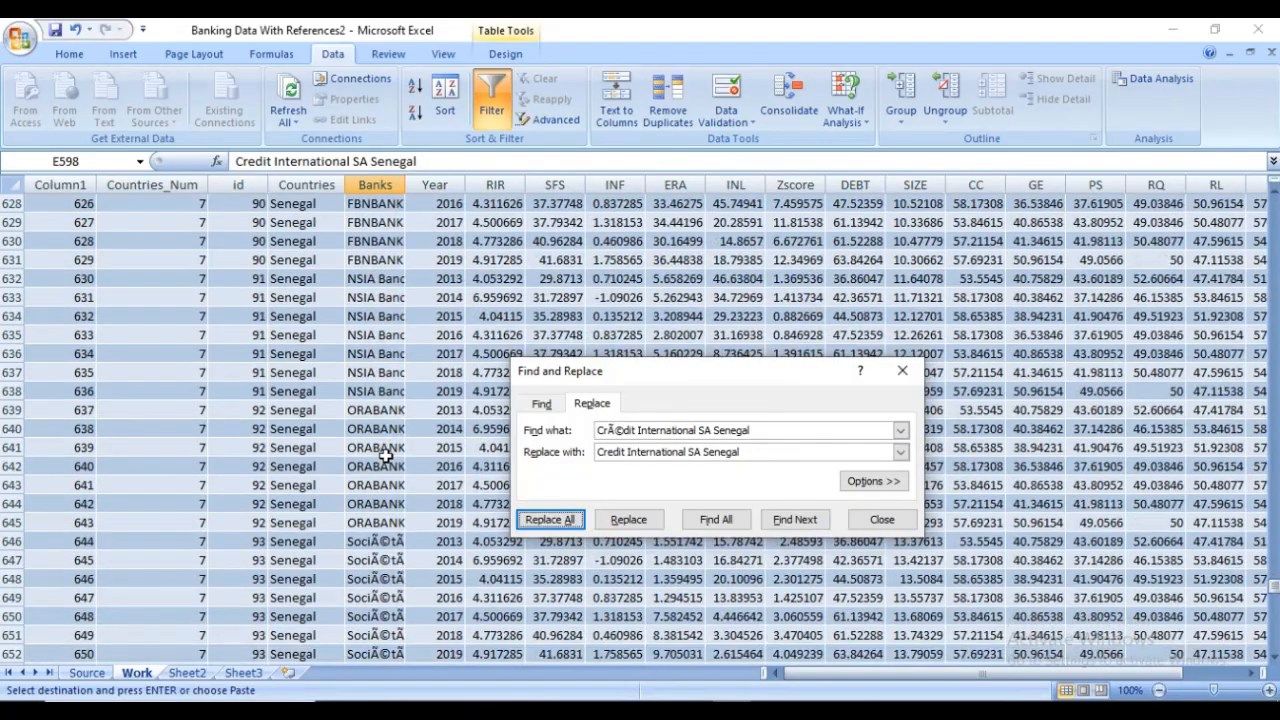
{"action": "scroll", "coordinate": [386, 455], "scroll_direction": "down", "scroll_amount": 20}
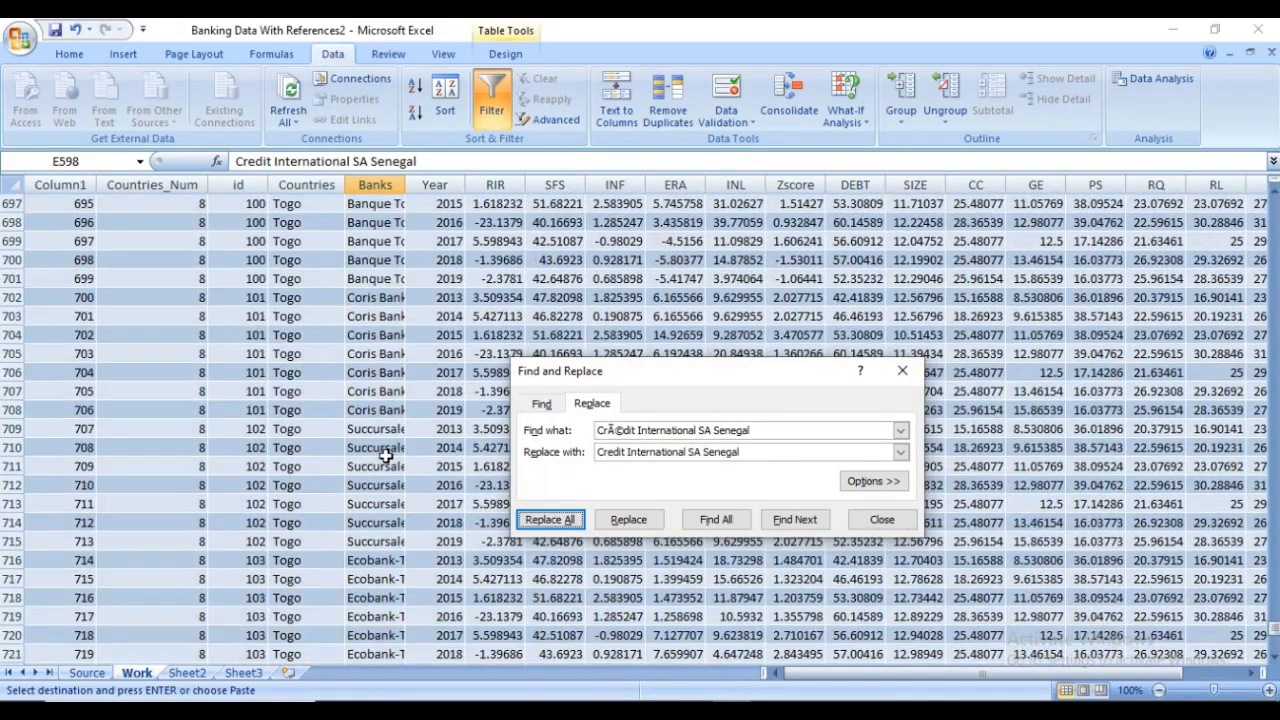
{"action": "scroll", "coordinate": [386, 455], "scroll_direction": "down", "scroll_amount": 4}
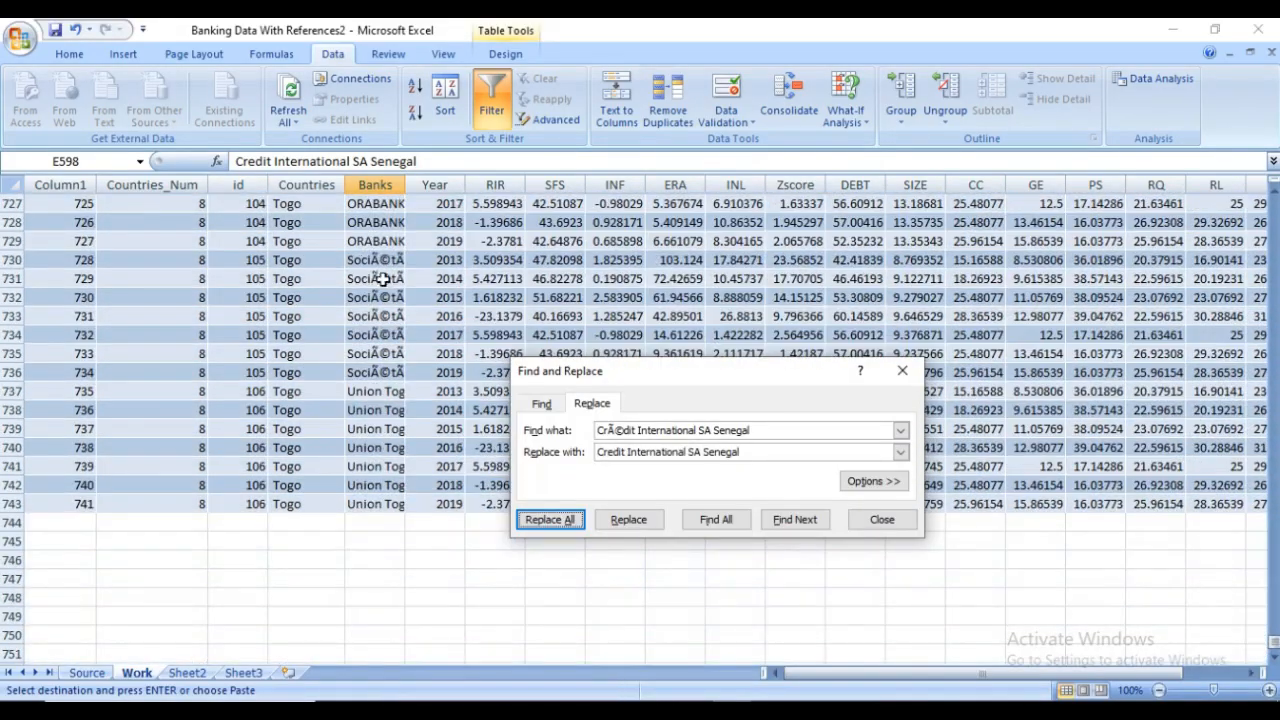
{"action": "left_click", "coordinate": [381, 278]}
{"action": "right_click", "coordinate": [381, 278]}
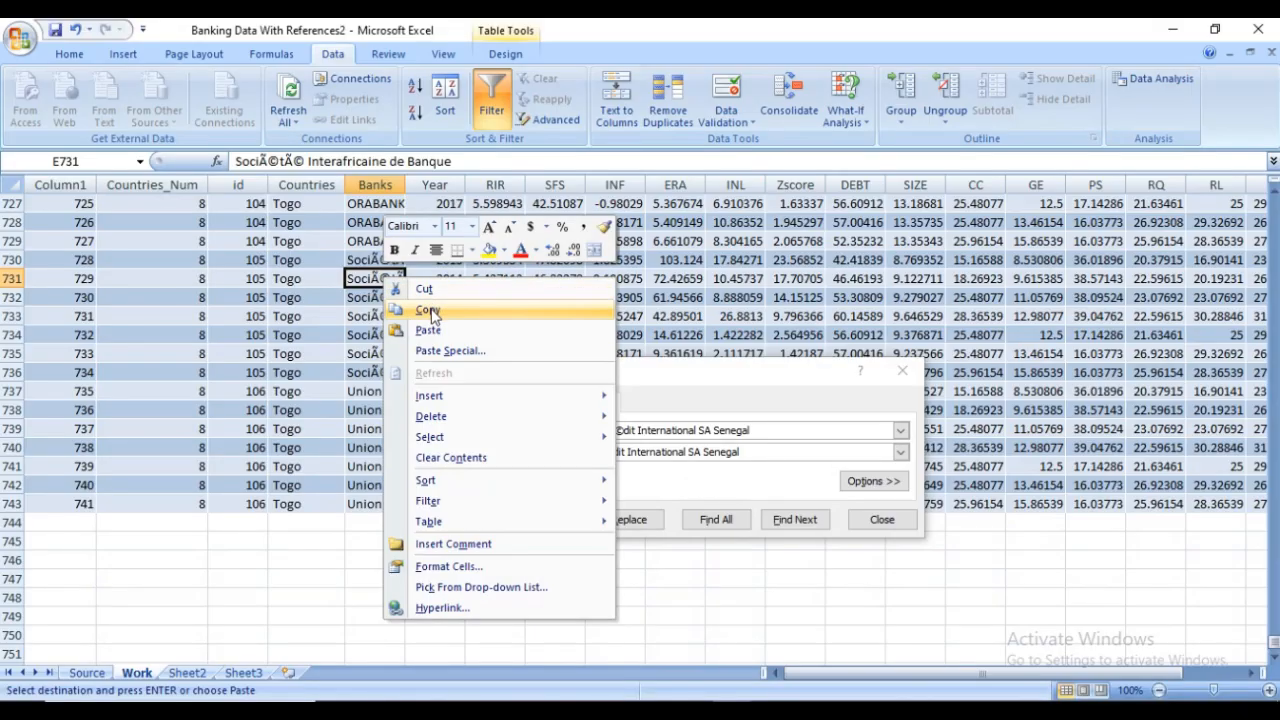
{"action": "left_click", "coordinate": [420, 308]}
{"action": "left_click_drag", "start_coordinate": [777, 431], "coordinate": [598, 431]}
{"action": "right_click", "coordinate": [617, 428]}
{"action": "left_click", "coordinate": [672, 483]}
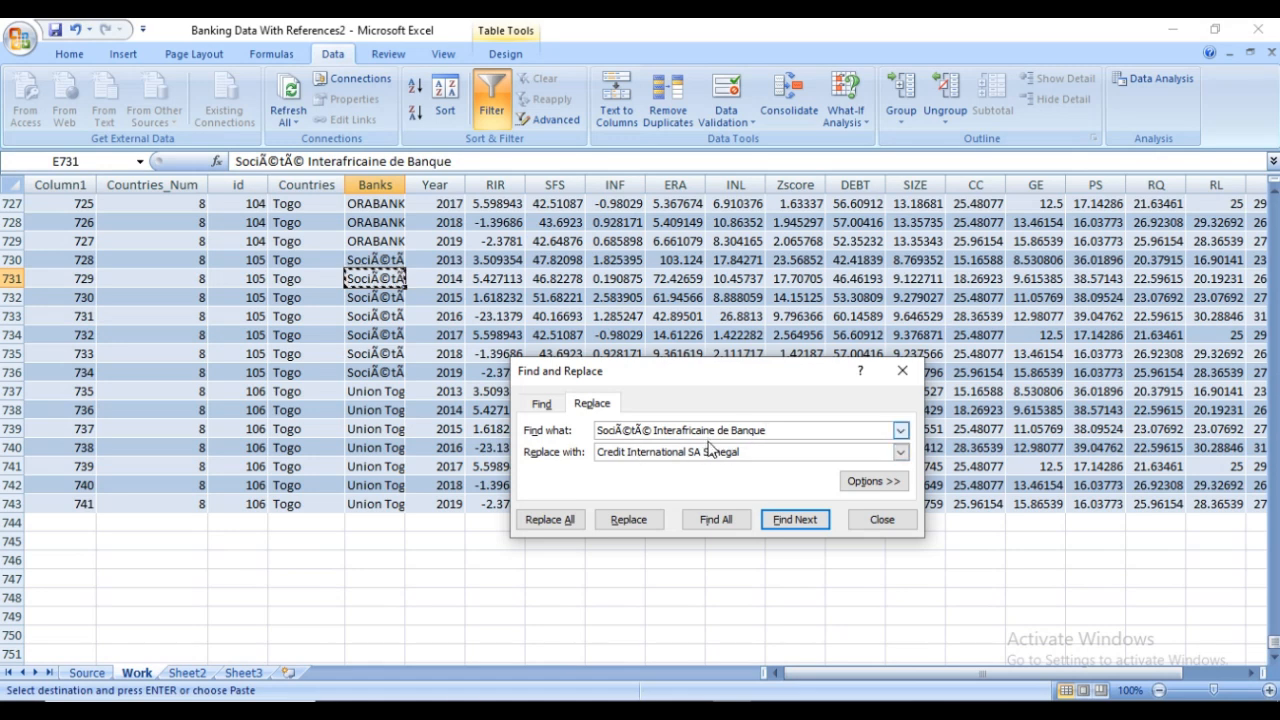
Replace every occurrence of "SociÃ©tÃ© Interafricaine de Banque" with "Society Interafricaine de Banque"
{"action": "double_click", "coordinate": [610, 452]}
{"action": "type", "text": "Society Inter"}
{"action": "key", "text": "BackSpace"}
{"action": "type", "text": "a"}
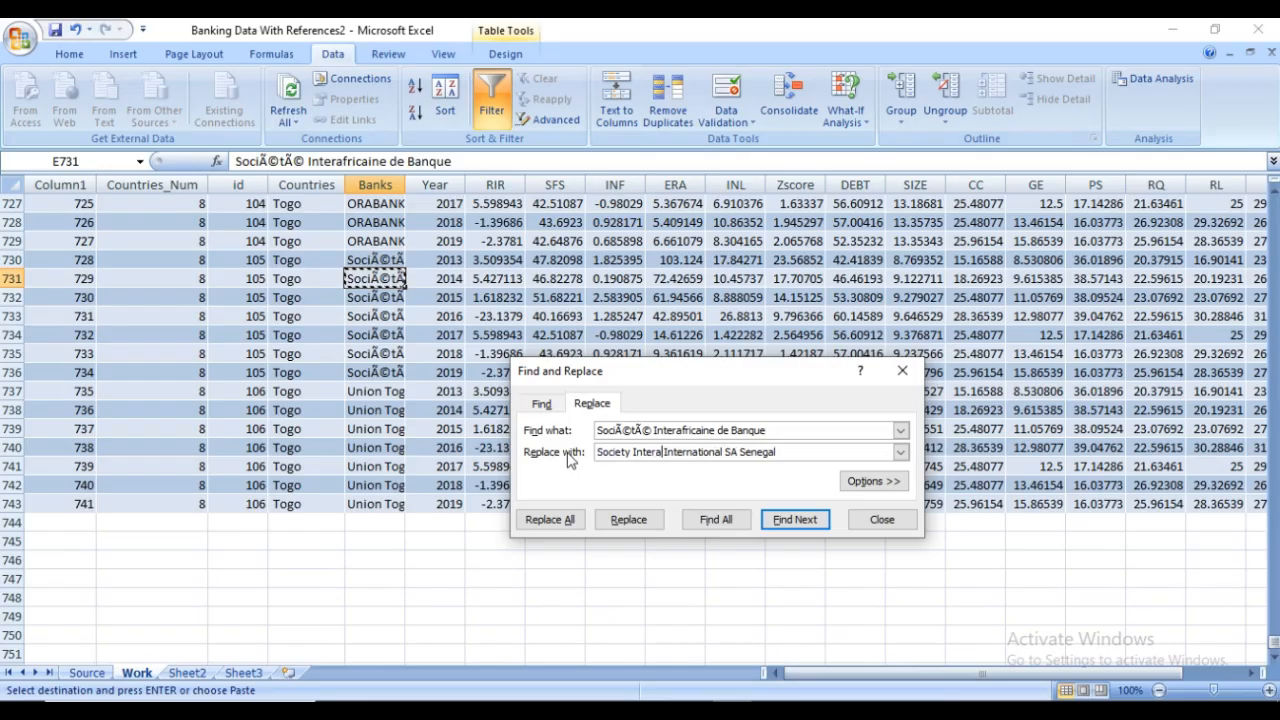
{"action": "type", "text": "frica"}
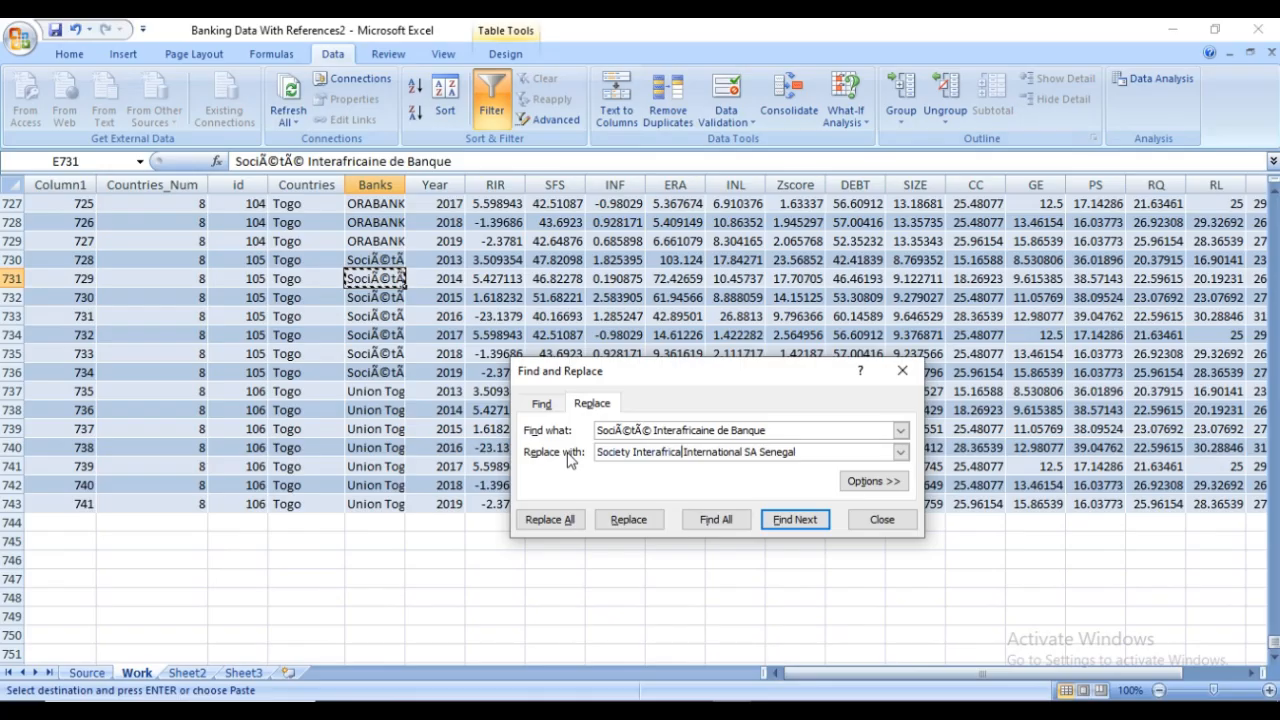
{"action": "type", "text": "ine de Banque"}
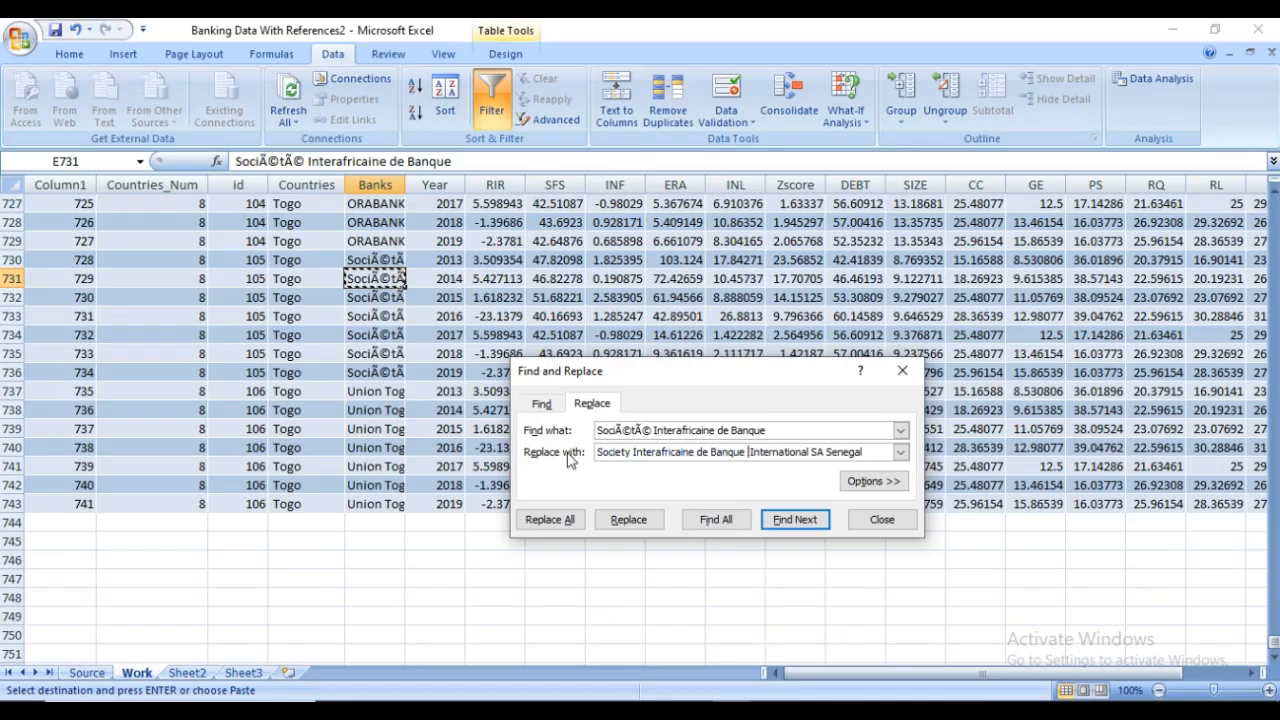
{"action": "key", "text": "Delete"}
{"action": "key", "text": "Delete"}
{"action": "key", "text": "Delete"}
{"action": "key", "text": "Delete"}
{"action": "key", "text": "Delete"}
{"action": "key", "text": "Delete"}
{"action": "key", "text": "Delete"}
{"action": "key", "text": "Delete"}
{"action": "key", "text": "Delete"}
{"action": "key", "text": "Delete"}
{"action": "key", "text": "Delete"}
{"action": "key", "text": "Delete"}
{"action": "key", "text": "Delete"}
{"action": "key", "text": "Delete"}
{"action": "key", "text": "Delete"}
{"action": "key", "text": "Delete"}
{"action": "key", "text": "Delete"}
{"action": "key", "text": "Delete"}
{"action": "key", "text": "Delete"}
{"action": "key", "text": "Delete"}
{"action": "key", "text": "Delete"}
{"action": "key", "text": "Delete"}
{"action": "key", "text": "Delete"}
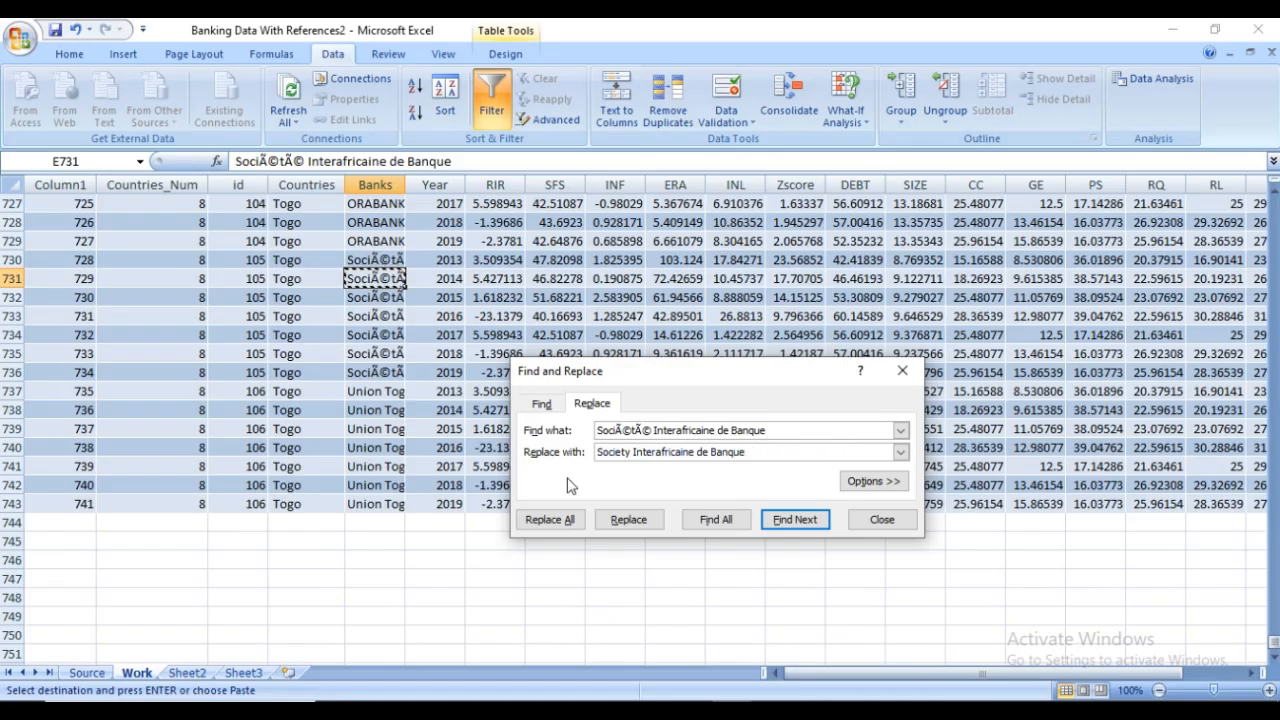
{"action": "left_click", "coordinate": [556, 520]}
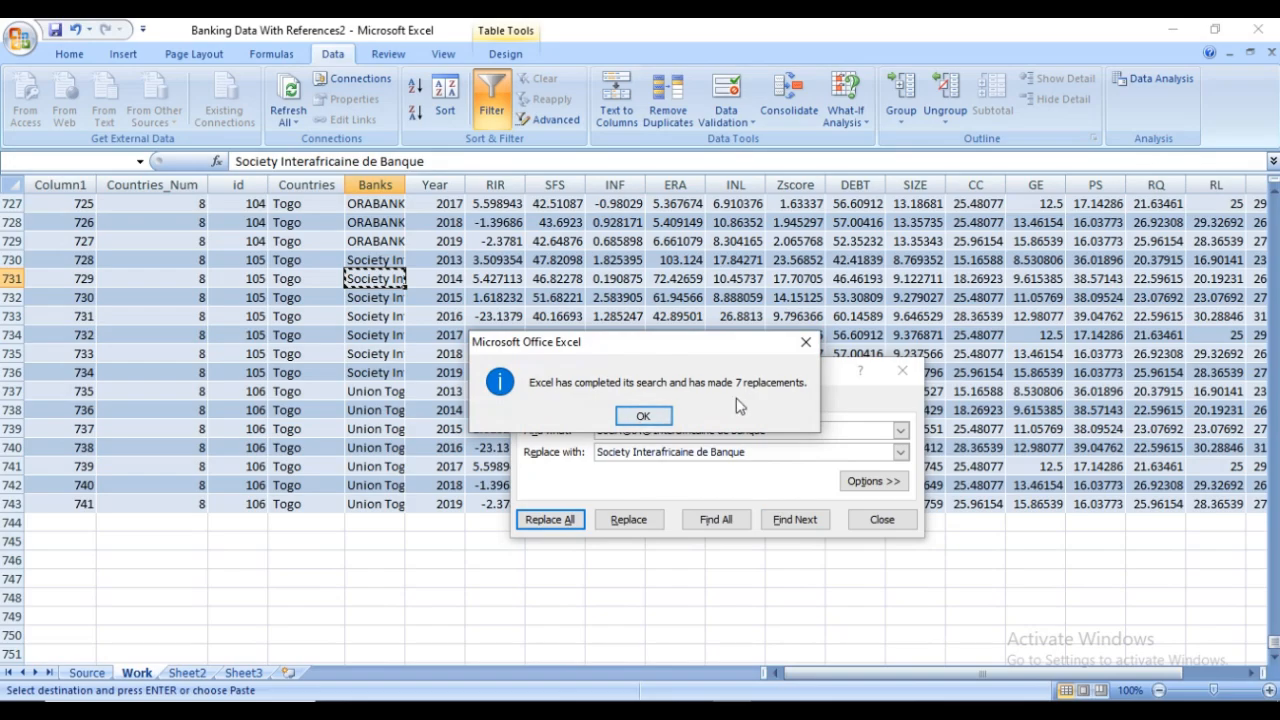
Finish the bank name replacement by closing Find and Replace and return to the first row of the Work table
{"action": "left_click", "coordinate": [643, 416]}
{"action": "scroll", "coordinate": [618, 335], "scroll_direction": "up", "scroll_amount": 3}
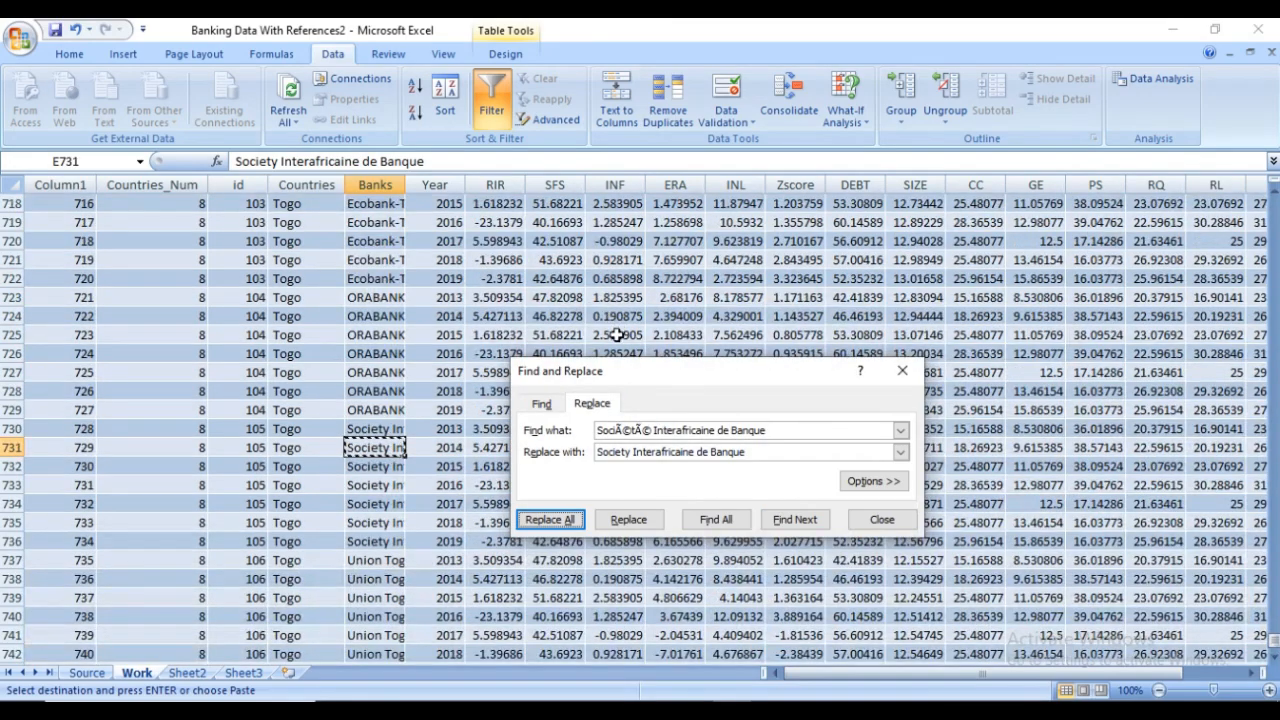
{"action": "scroll", "coordinate": [618, 335], "scroll_direction": "up", "scroll_amount": 20}
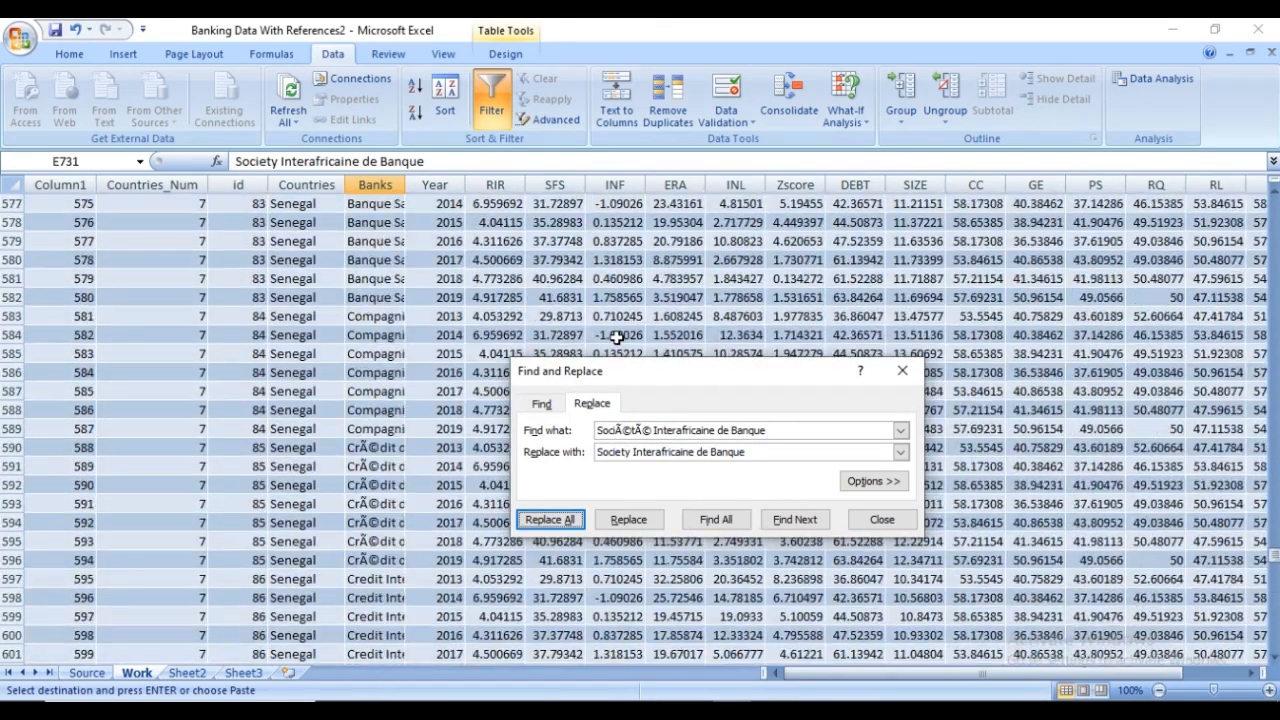
{"action": "scroll", "coordinate": [618, 337], "scroll_direction": "up", "scroll_amount": 7}
{"action": "left_click_drag", "start_coordinate": [1274, 550], "coordinate": [1273, 190]}
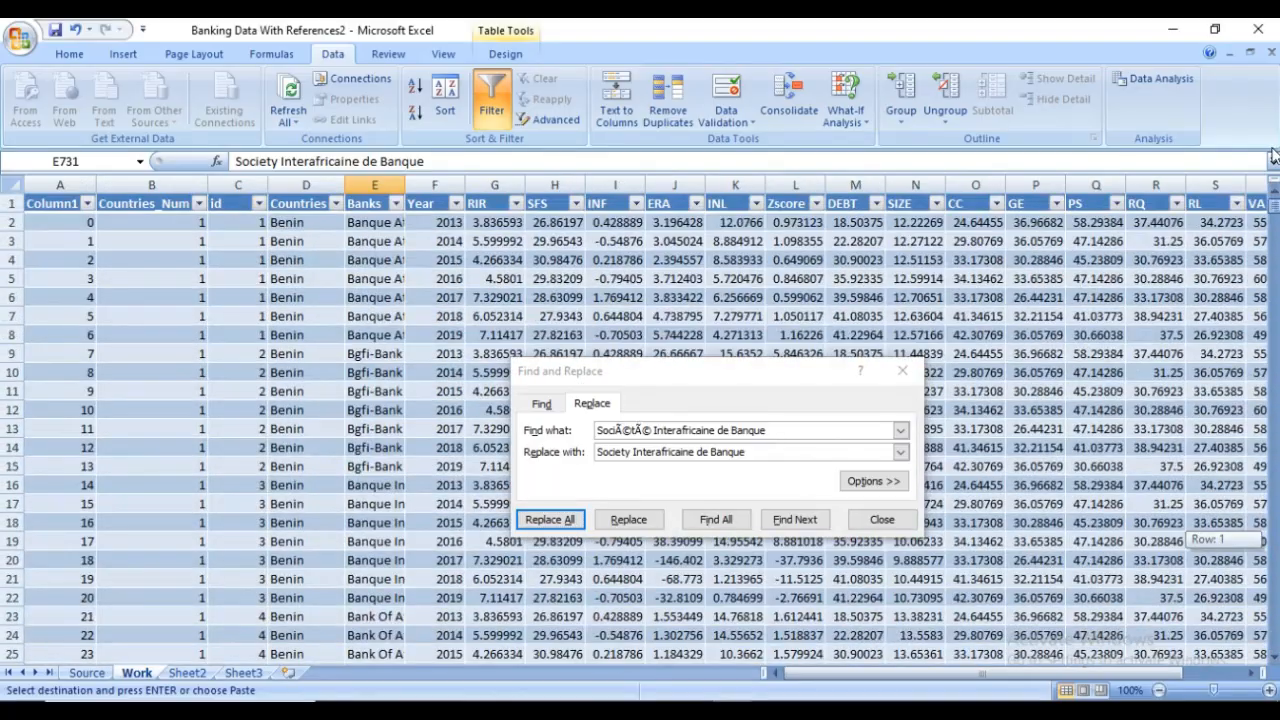
{"action": "left_click", "coordinate": [881, 520]}
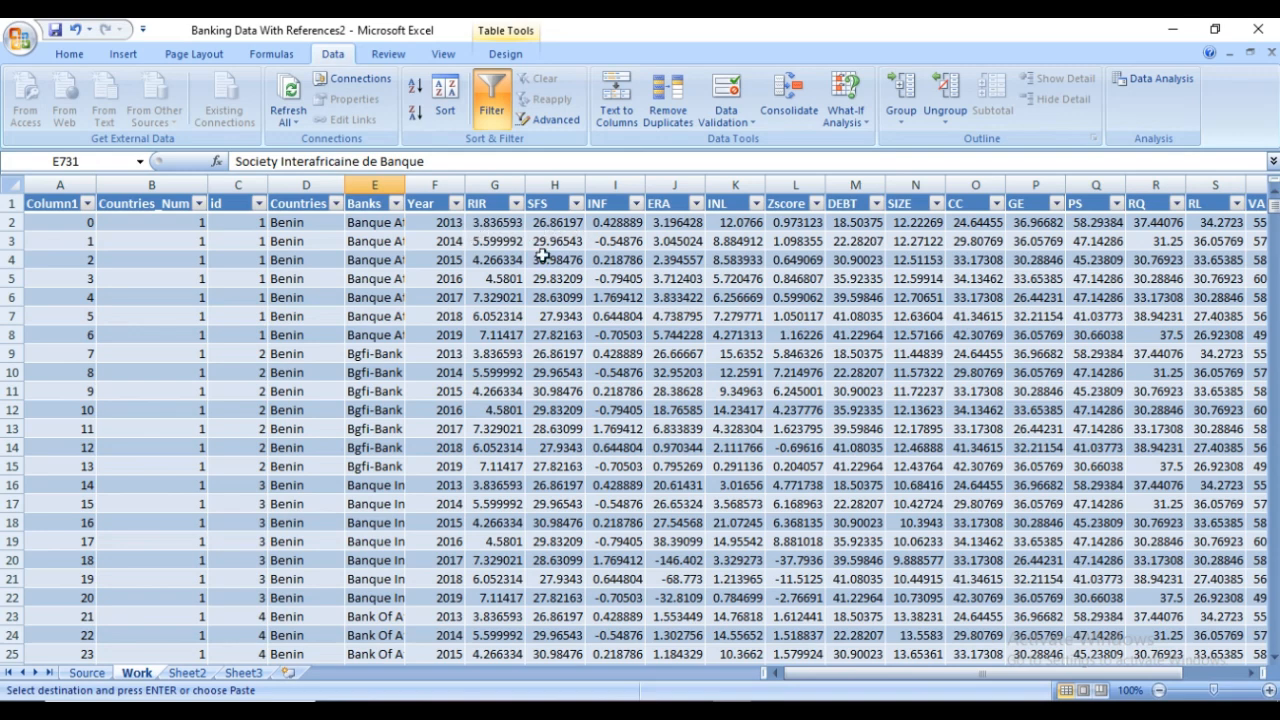
{"action": "left_click", "coordinate": [485, 223]}
{"action": "left_click", "coordinate": [592, 241]}
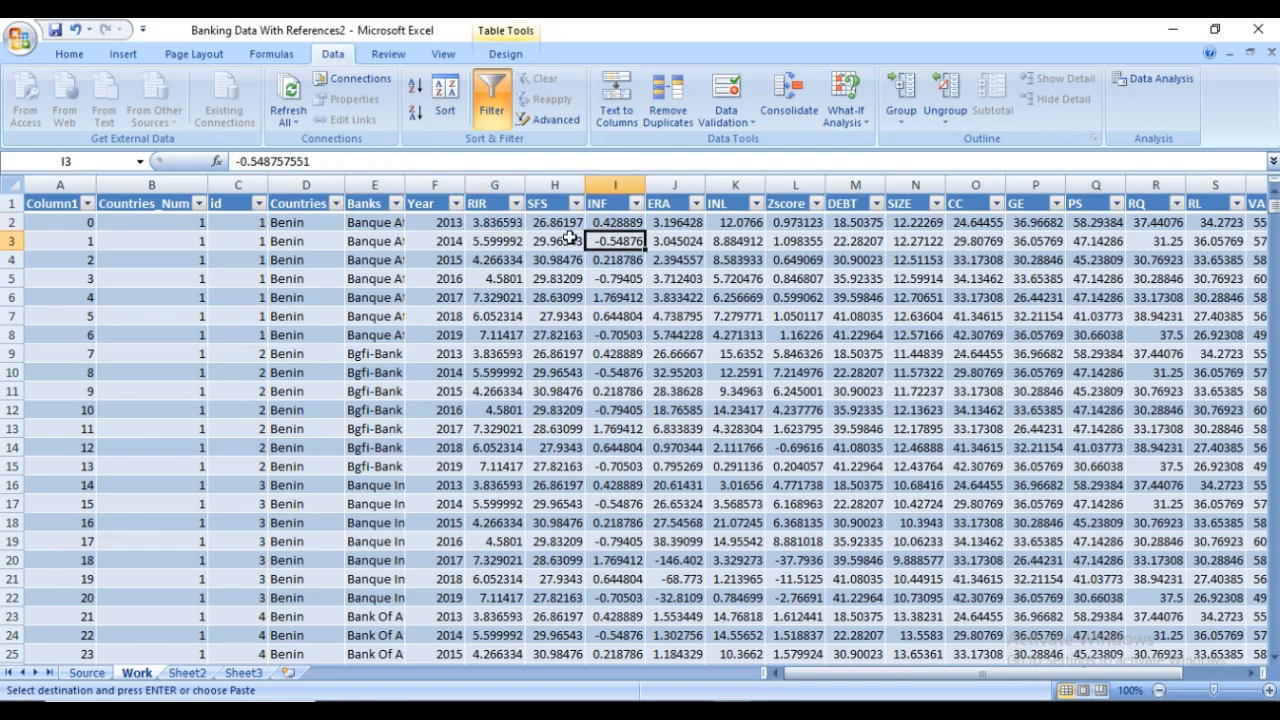
{"action": "left_click", "coordinate": [492, 222]}
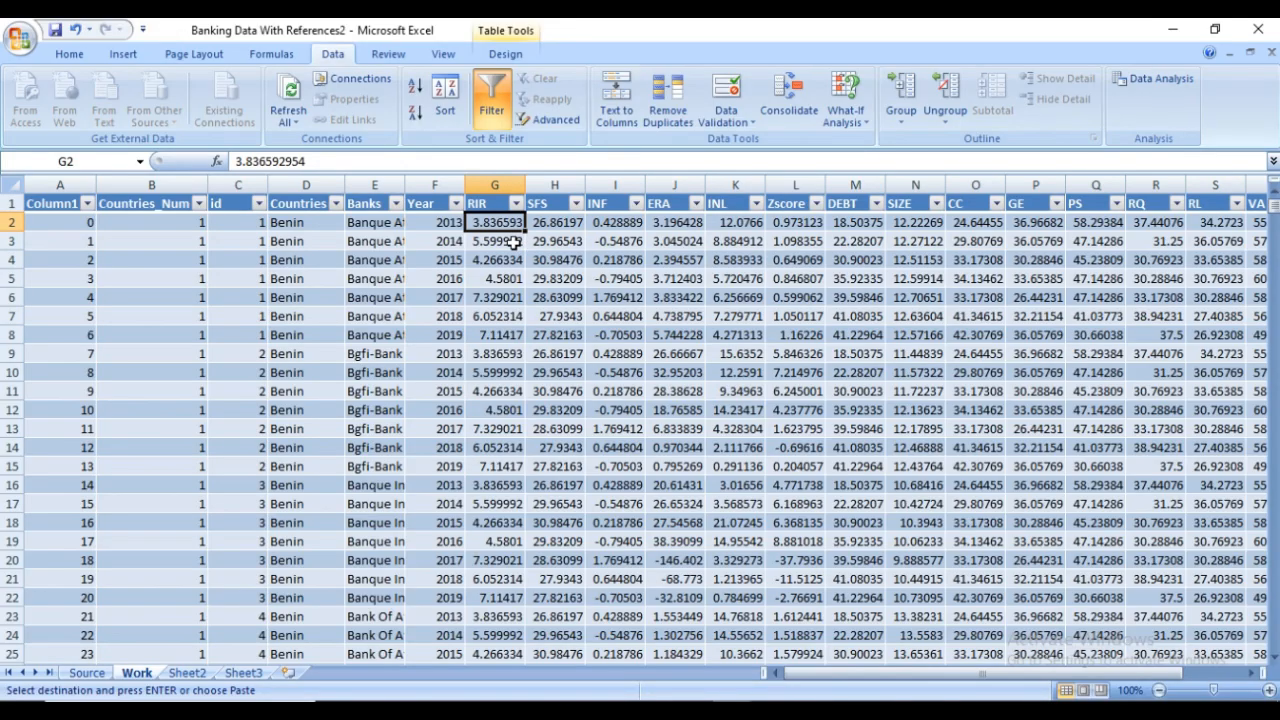
{"action": "key", "text": "shift+Right"}
{"action": "key", "text": "shift+Right"}
{"action": "key", "text": "shift+Right"}
{"action": "key", "text": "shift+Right"}
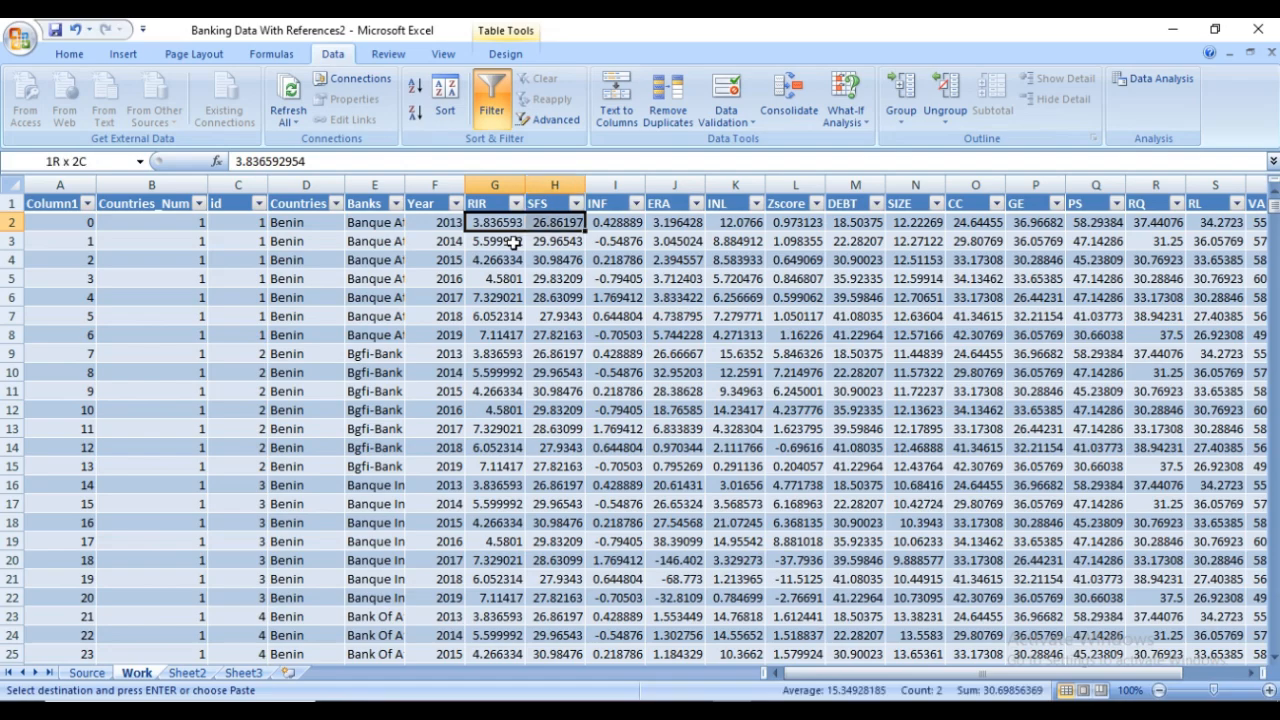
{"action": "key", "text": "shift+Right"}
{"action": "key", "text": "shift+Right"}
{"action": "key", "text": "shift+Right"}
{"action": "key", "text": "shift+Right"}
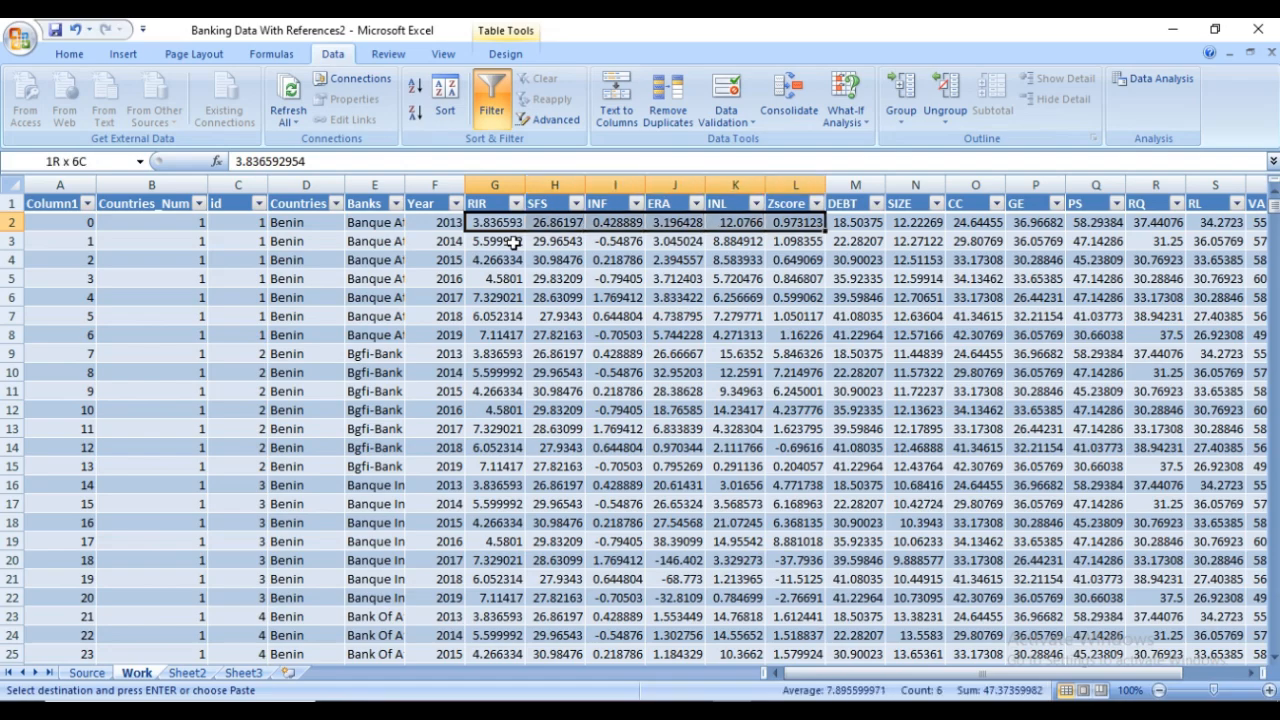
{"action": "key", "text": "shift+Right"}
{"action": "key", "text": "shift+Right"}
{"action": "key", "text": "shift+Right"}
{"action": "key", "text": "shift+Right"}
{"action": "key", "text": "shift+Right"}
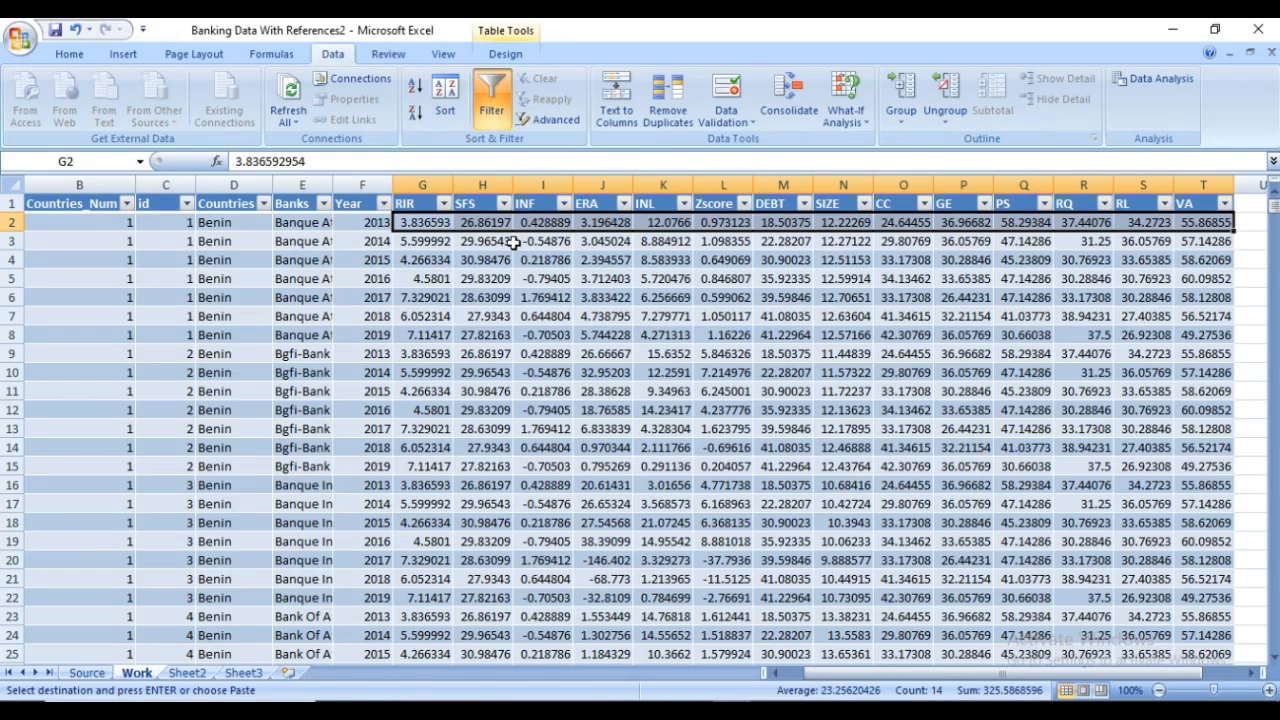
{"action": "key", "text": "ctrl+shift+Down"}
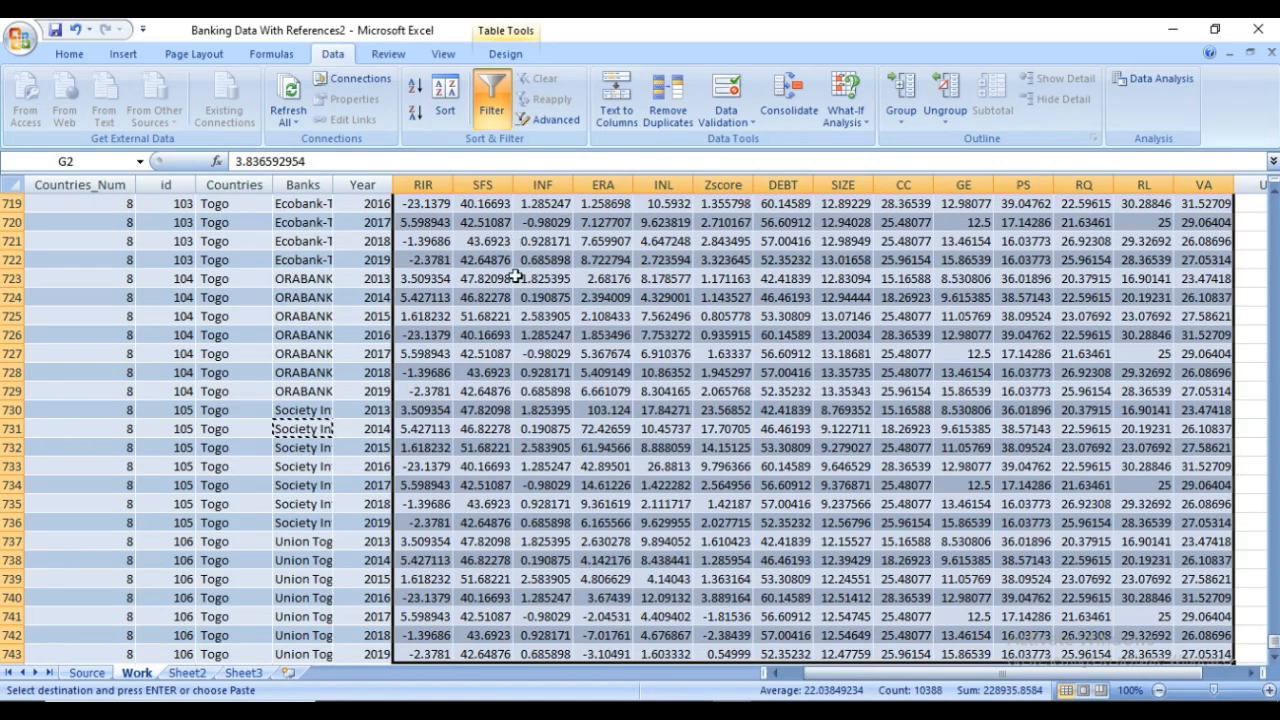
{"action": "scroll", "coordinate": [515, 277], "scroll_direction": "up", "scroll_amount": 20}
{"action": "scroll", "coordinate": [515, 277], "scroll_direction": "up", "scroll_amount": 20}
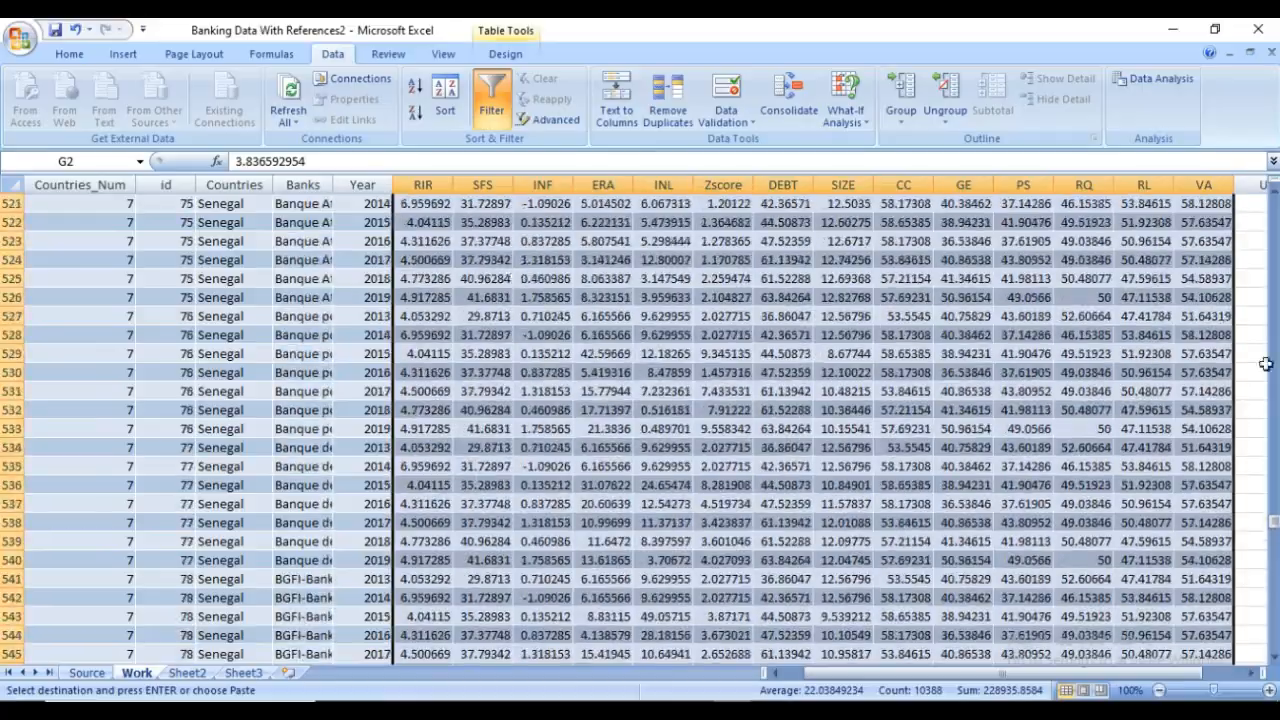
{"action": "left_click_drag", "start_coordinate": [1273, 527], "coordinate": [1273, 192]}
Display the numeric values in the RIR through VA columns, G2 to T743, with two decimal places
{"action": "left_click", "coordinate": [422, 224]}
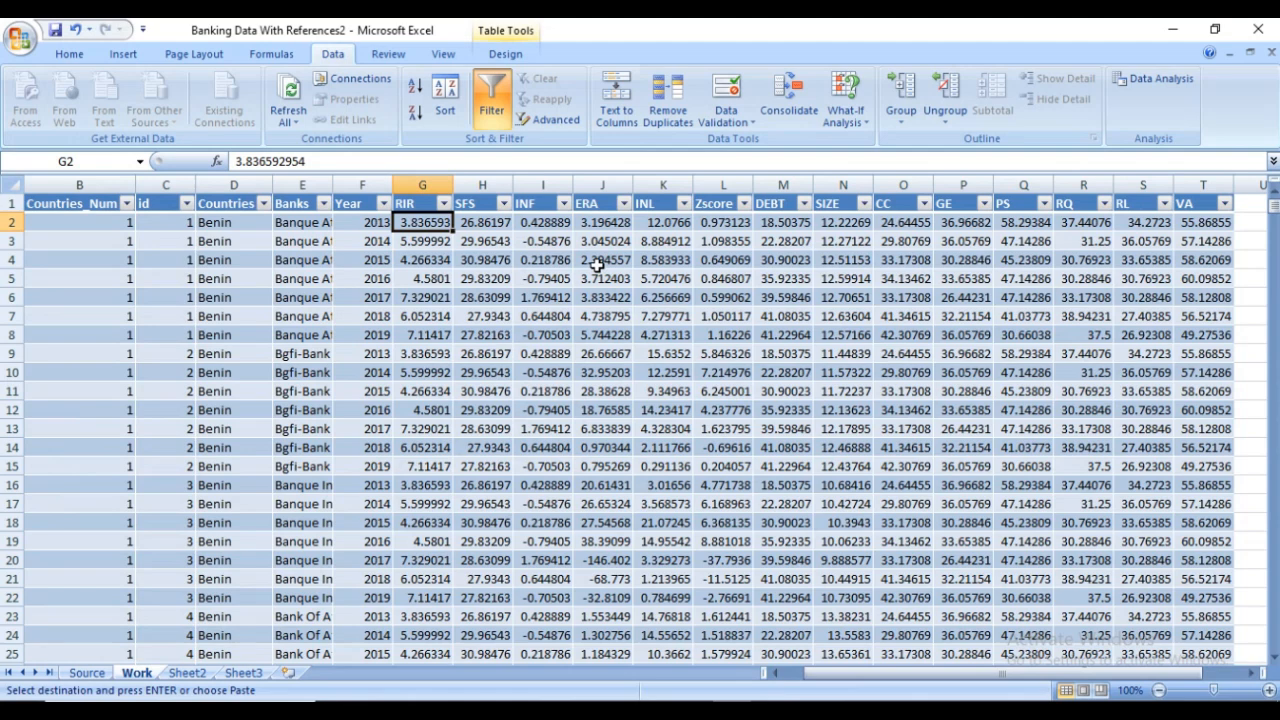
{"action": "key", "text": "shift+Right"}
{"action": "key", "text": "shift+Right"}
{"action": "key", "text": "shift+Right"}
{"action": "key", "text": "shift+Right"}
{"action": "key", "text": "shift+Right"}
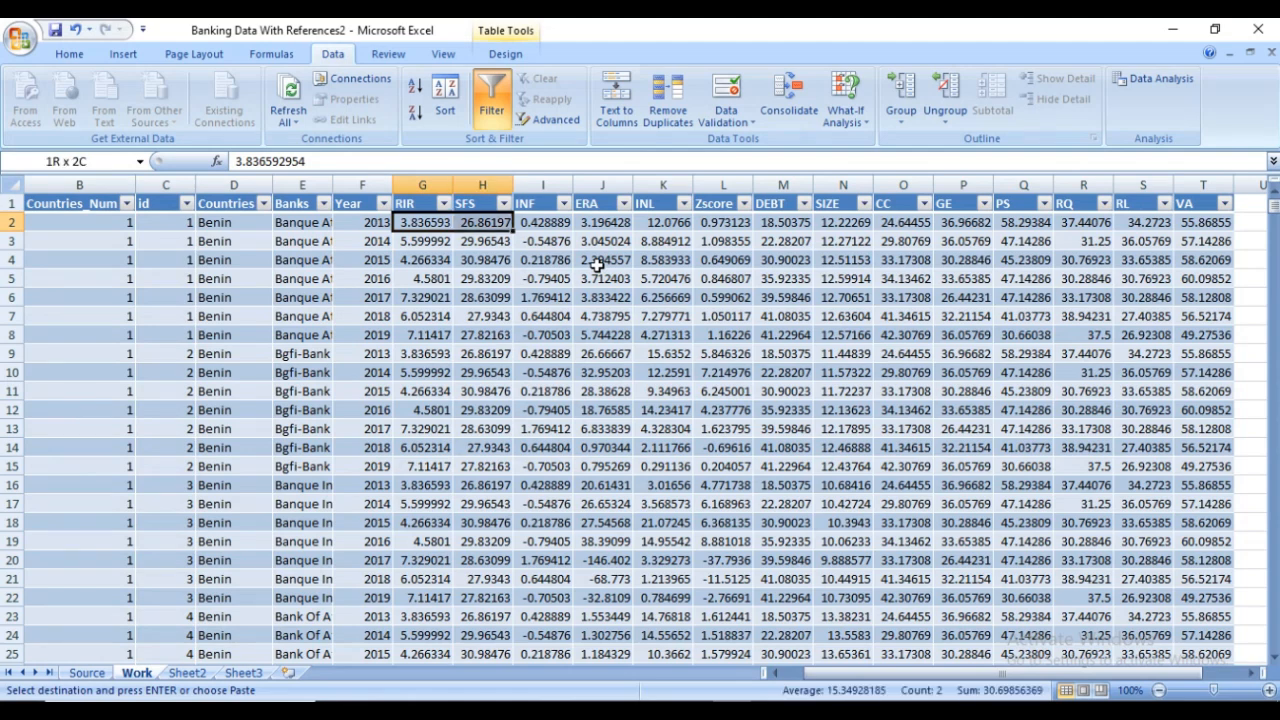
{"action": "key", "text": "shift+Right"}
{"action": "key", "text": "shift+Right"}
{"action": "key", "text": "shift+Right"}
{"action": "key", "text": "shift+Right"}
{"action": "key", "text": "shift+Right"}
{"action": "key", "text": "shift+Right"}
{"action": "key", "text": "shift+Right"}
{"action": "key", "text": "shift+Right"}
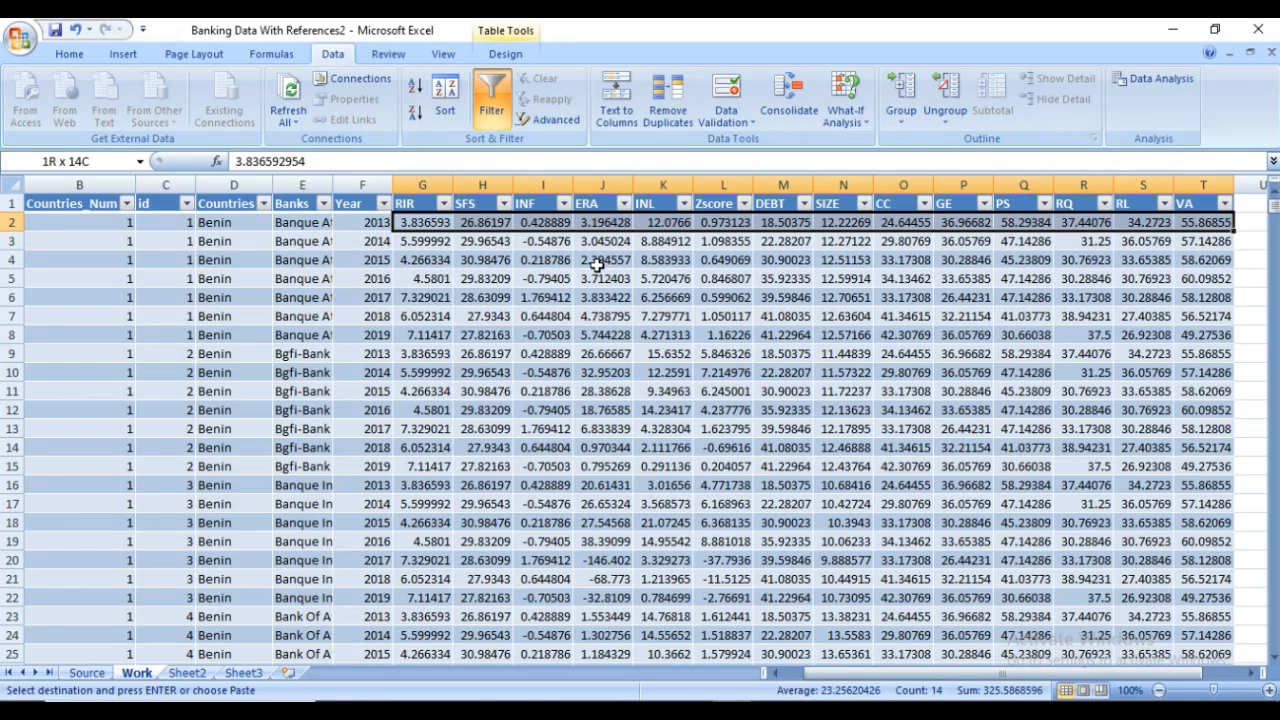
{"action": "key", "text": "ctrl+shift+Down"}
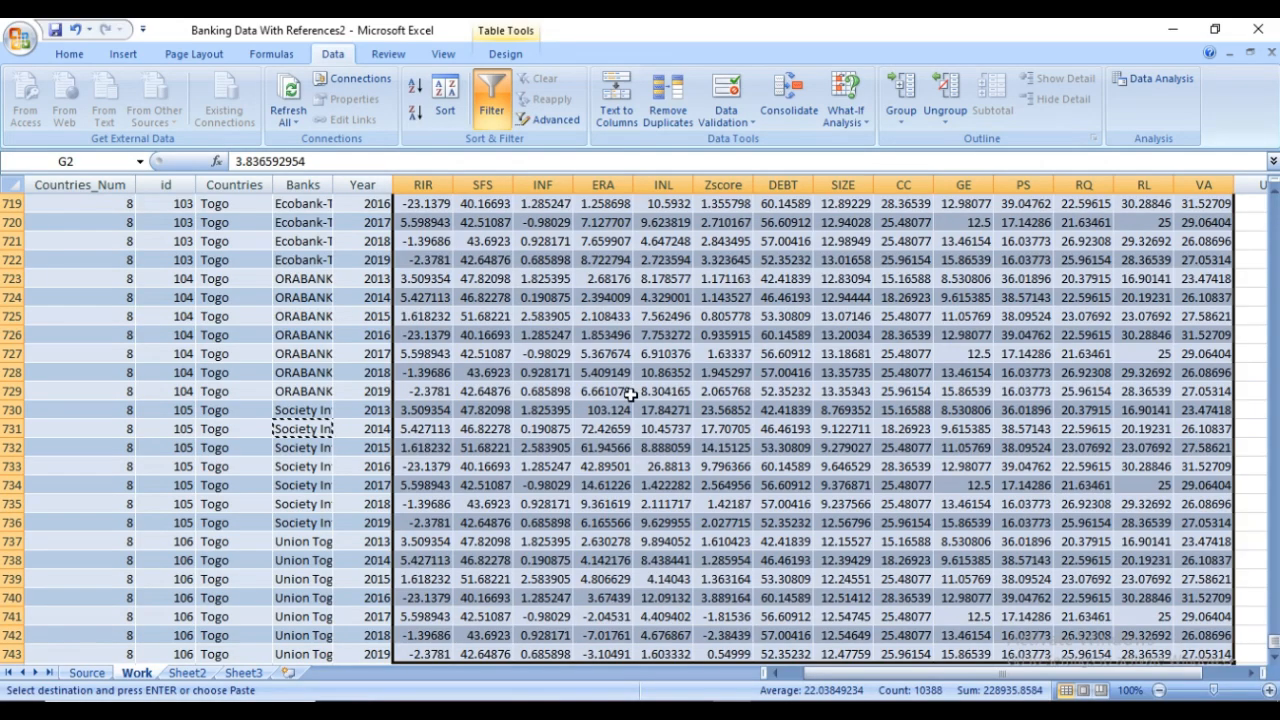
{"action": "left_click", "coordinate": [70, 54]}
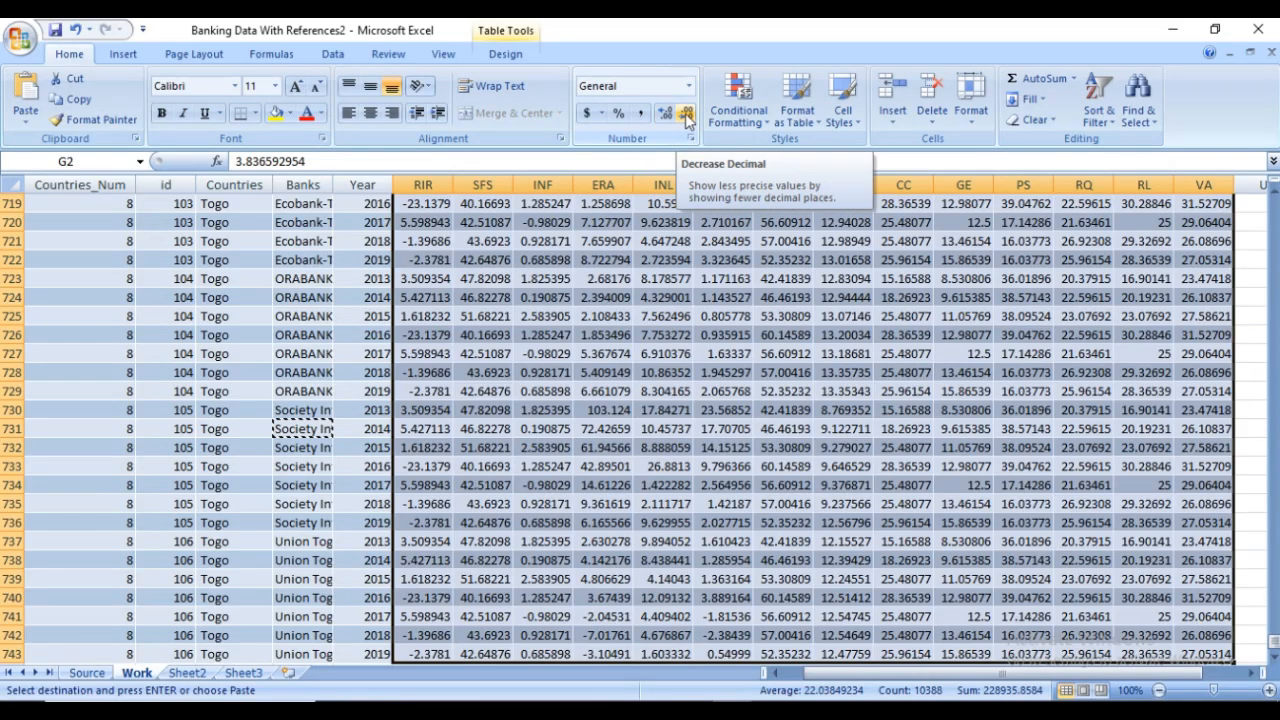
{"action": "left_click", "coordinate": [687, 116]}
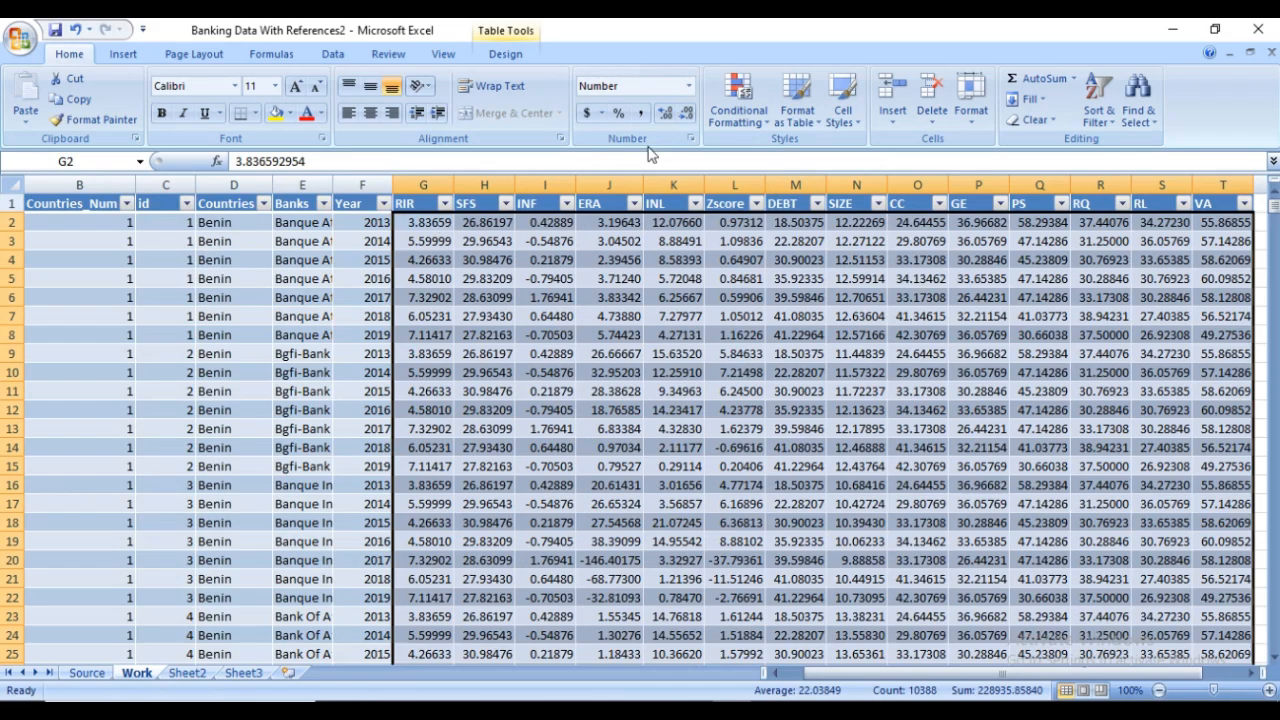
{"action": "left_click", "coordinate": [685, 116]}
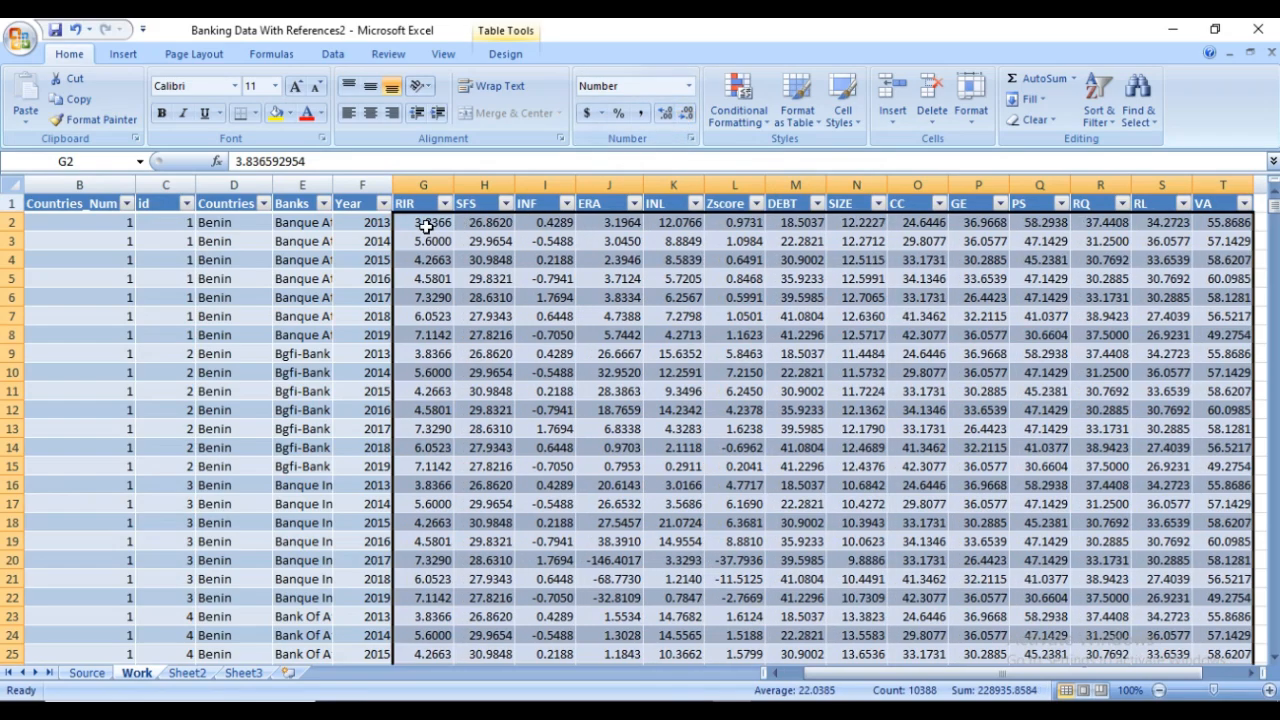
{"action": "left_click", "coordinate": [686, 116]}
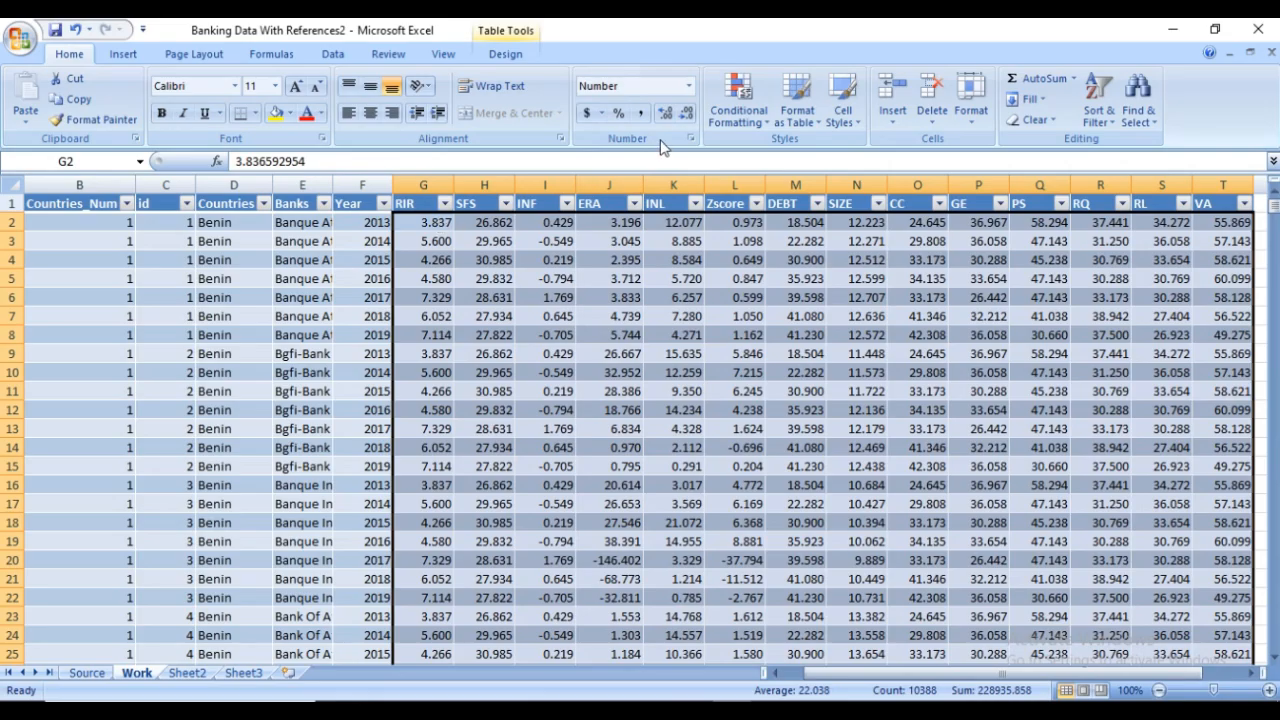
{"action": "left_click", "coordinate": [686, 116]}
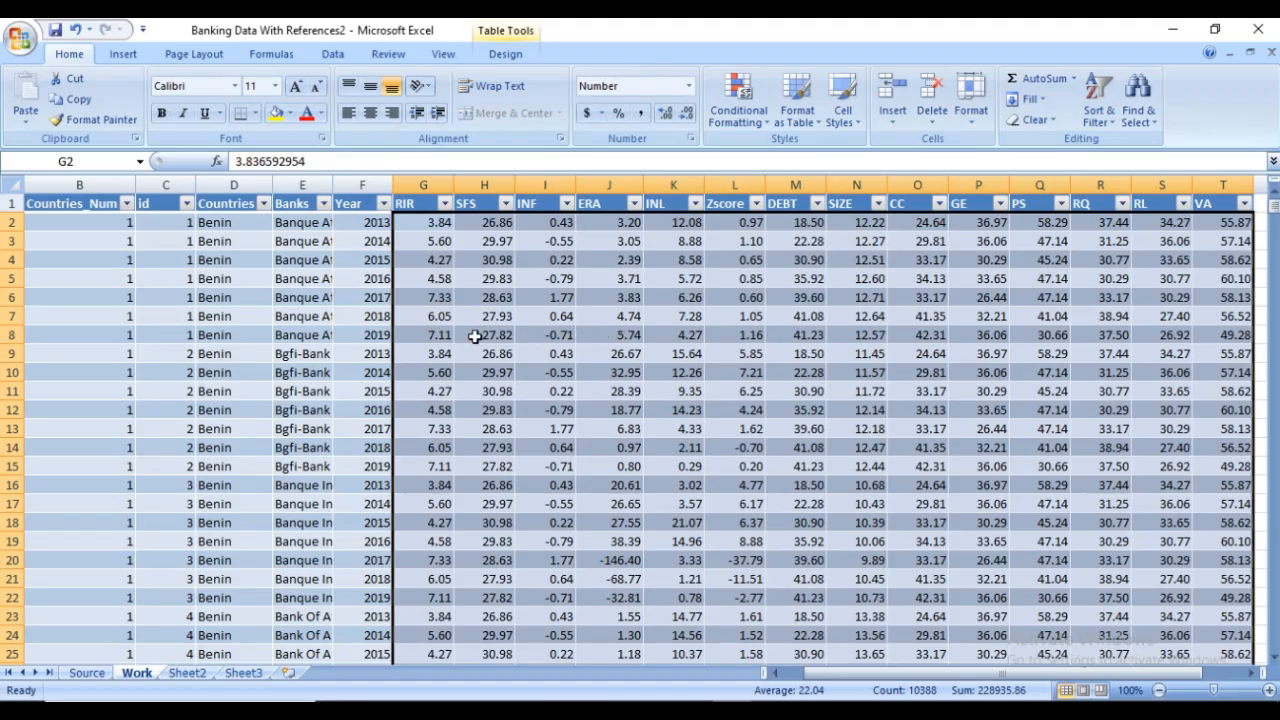
Save the workbook, and check the Data Cleaning items in the Word data analytics guide before returning to Excel
{"action": "left_click", "coordinate": [322, 299]}
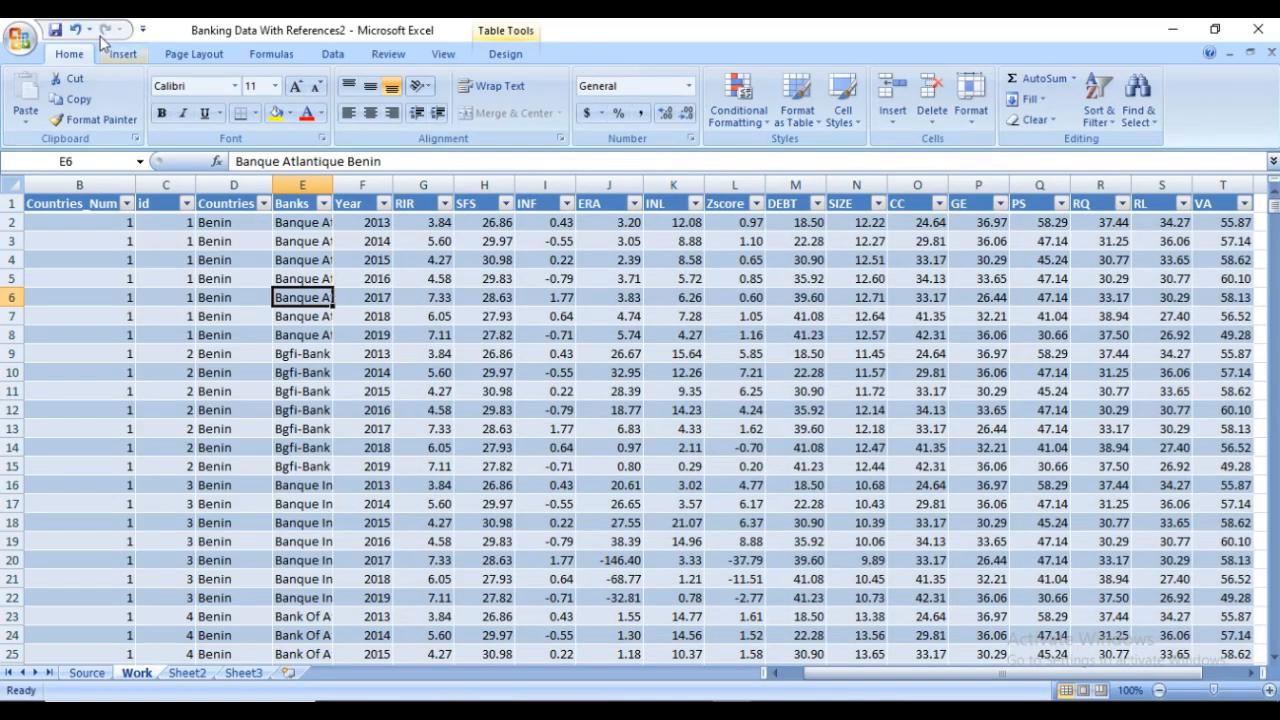
{"action": "left_click", "coordinate": [55, 31]}
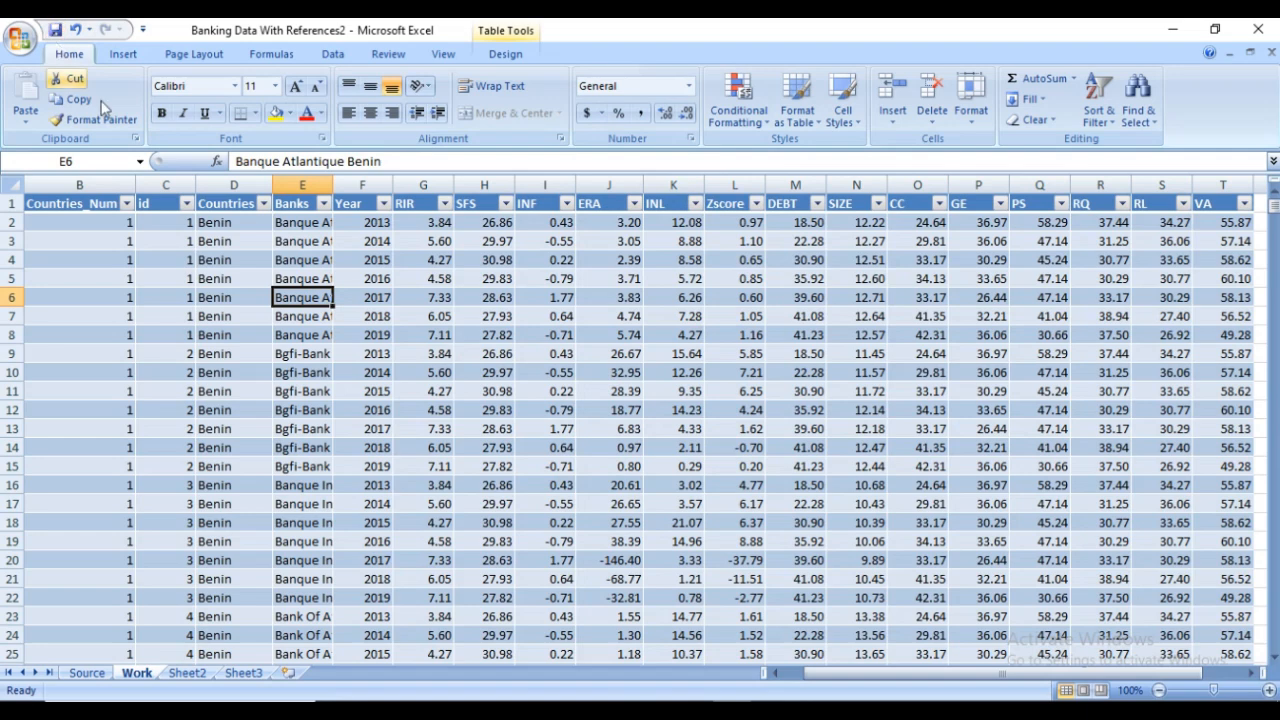
{"action": "left_click", "coordinate": [684, 709]}
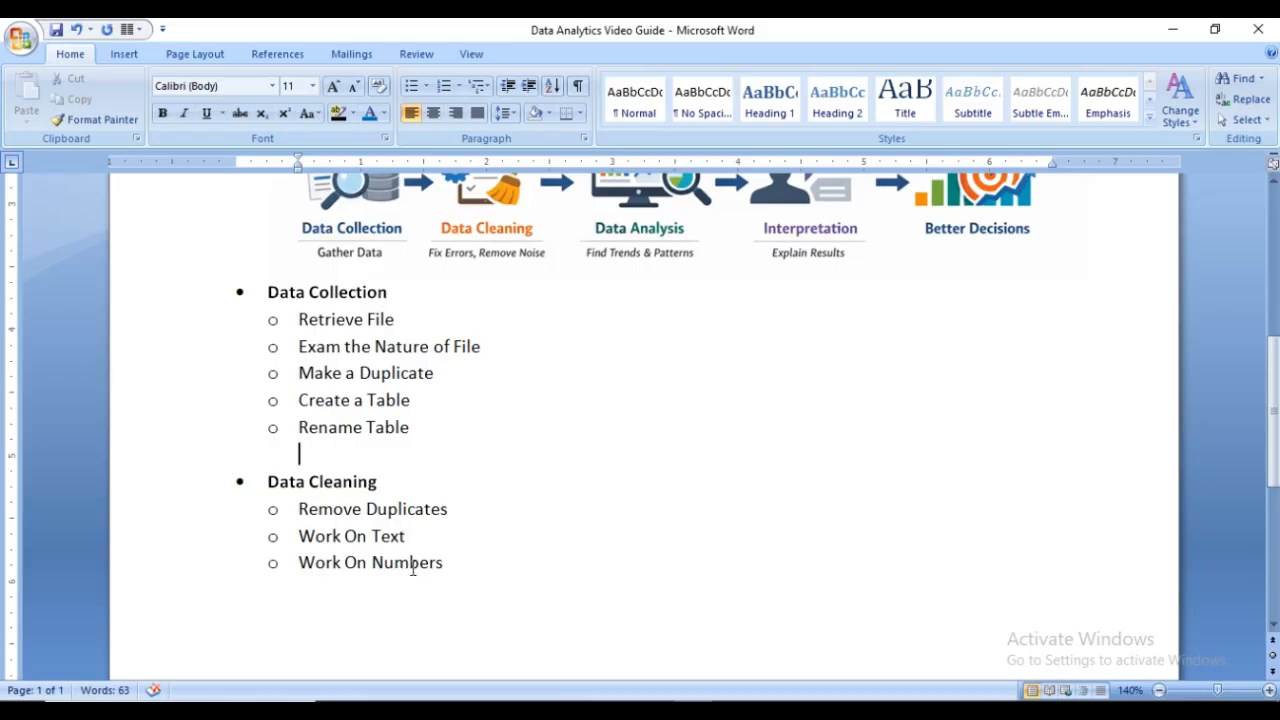
{"action": "left_click", "coordinate": [735, 711]}
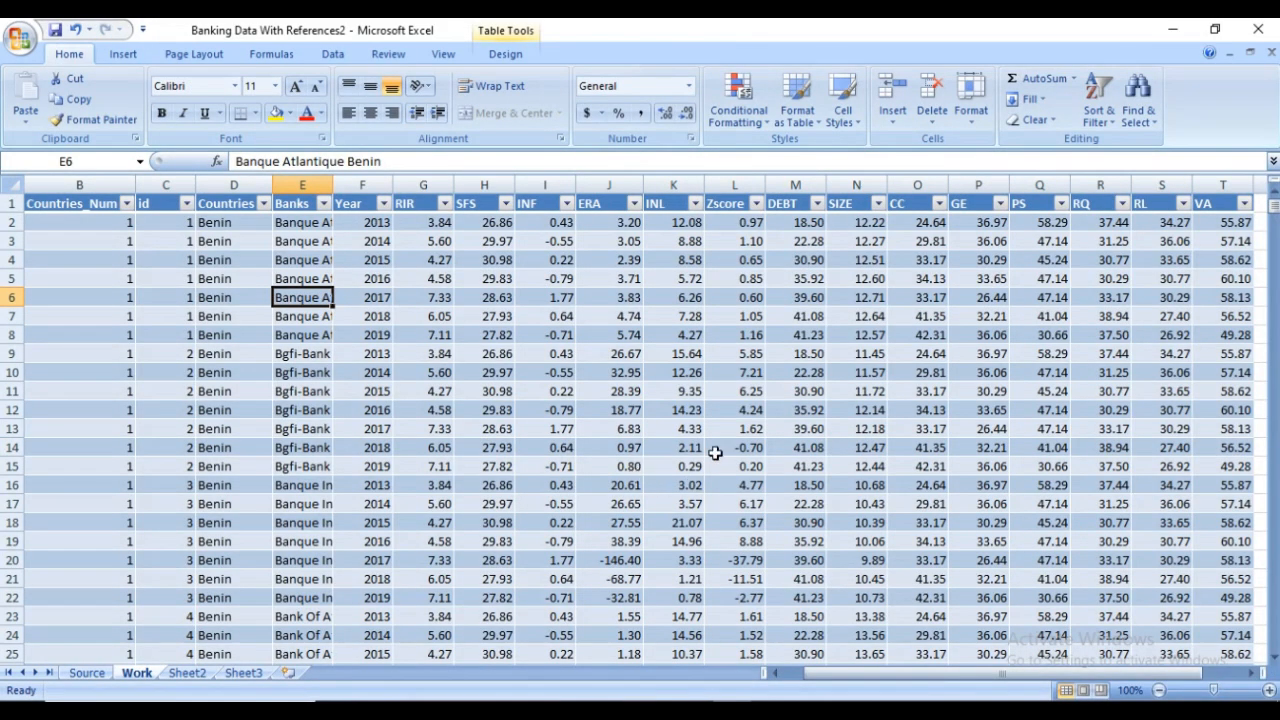